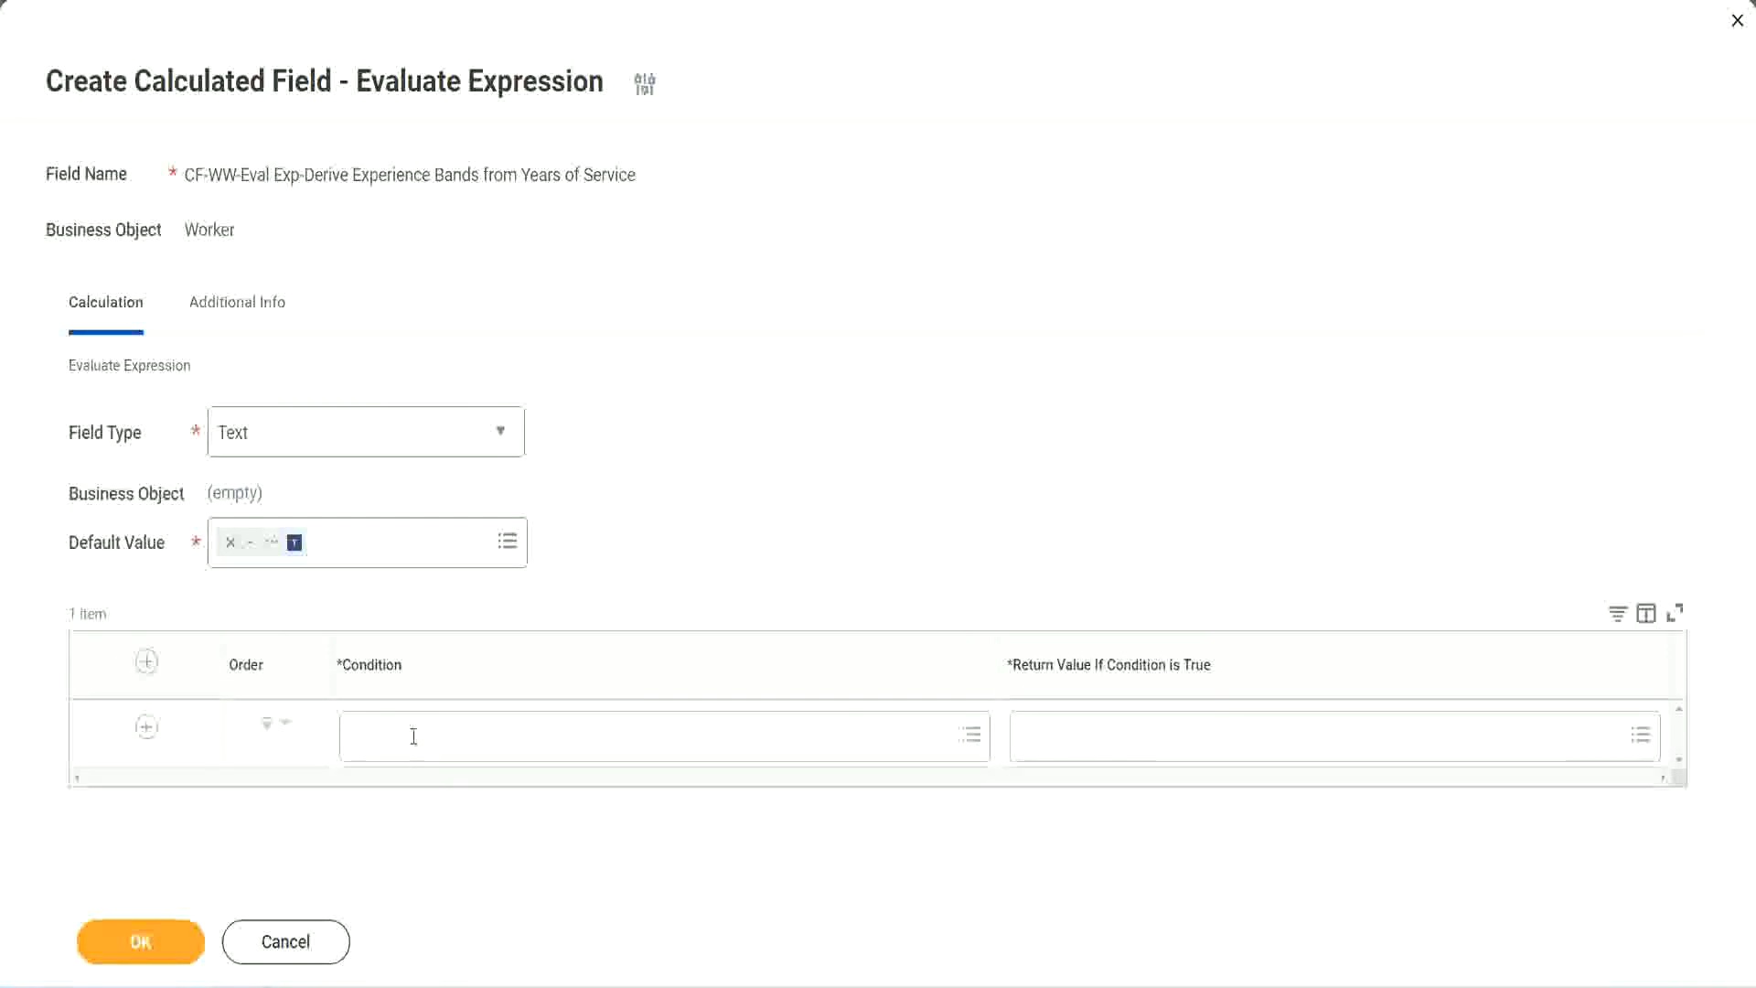
Step: Set the first row's condition to CF-WW-TF-Length of Service between 0 and 7 years, copying the field name from the Notepad++ notes
click(413, 739)
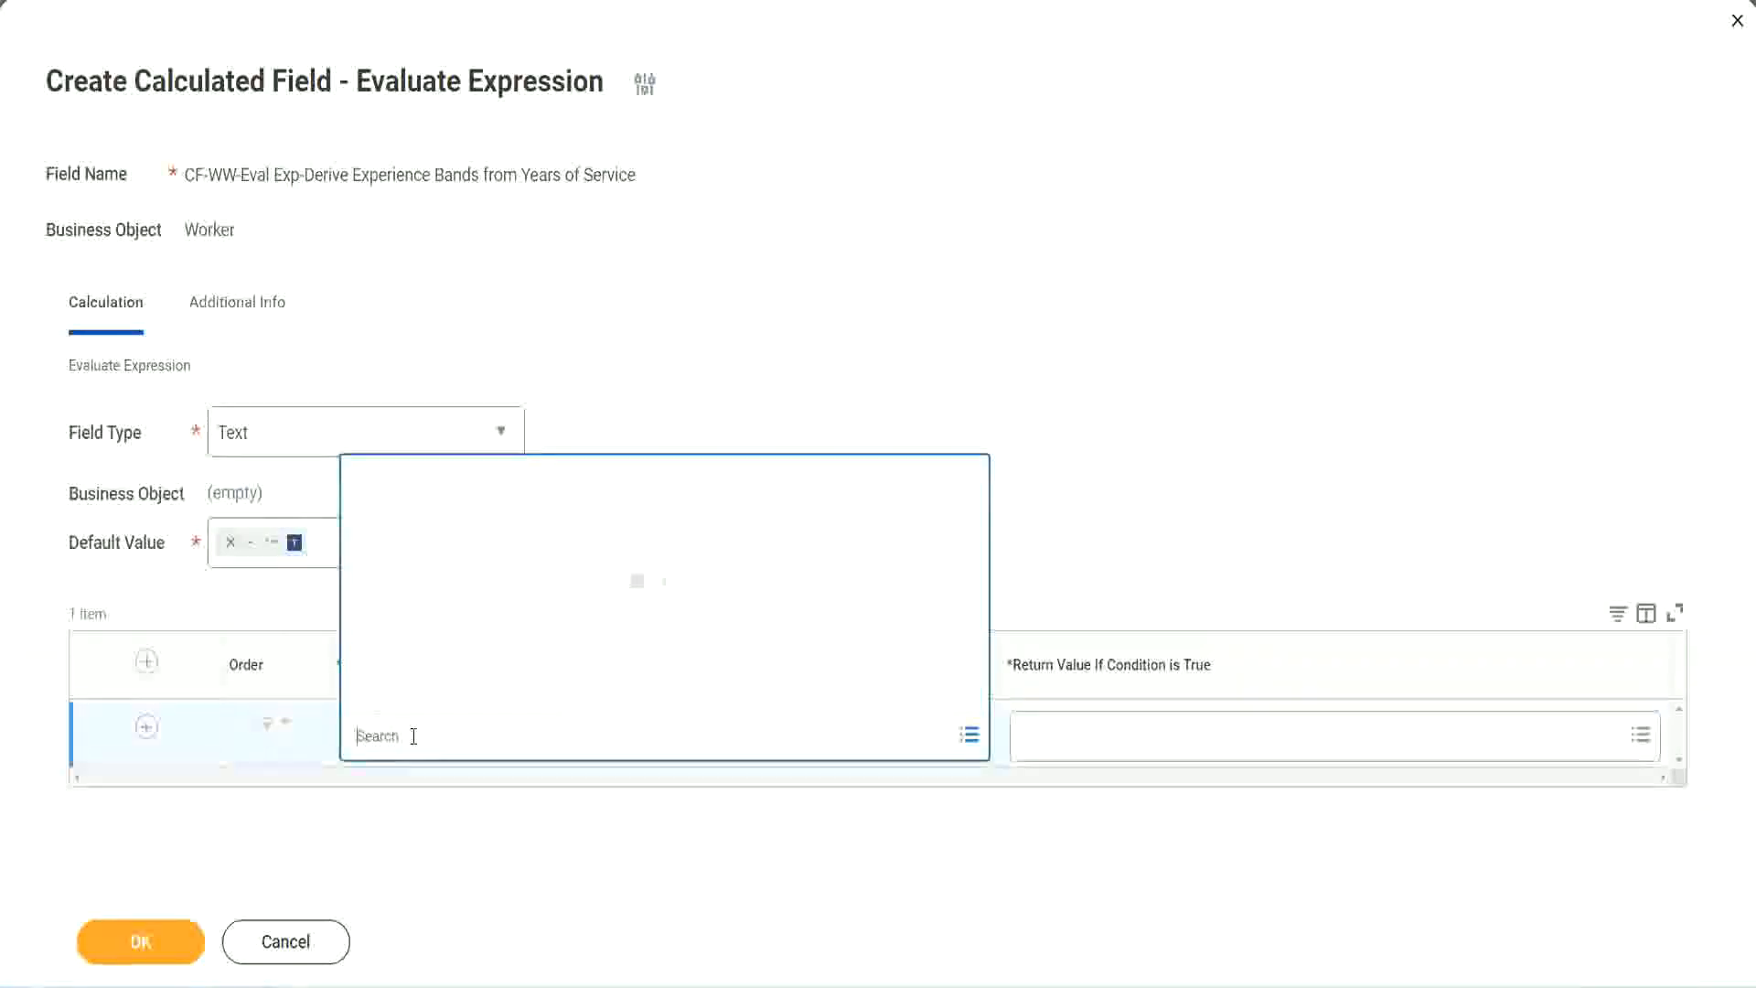
click(674, 415)
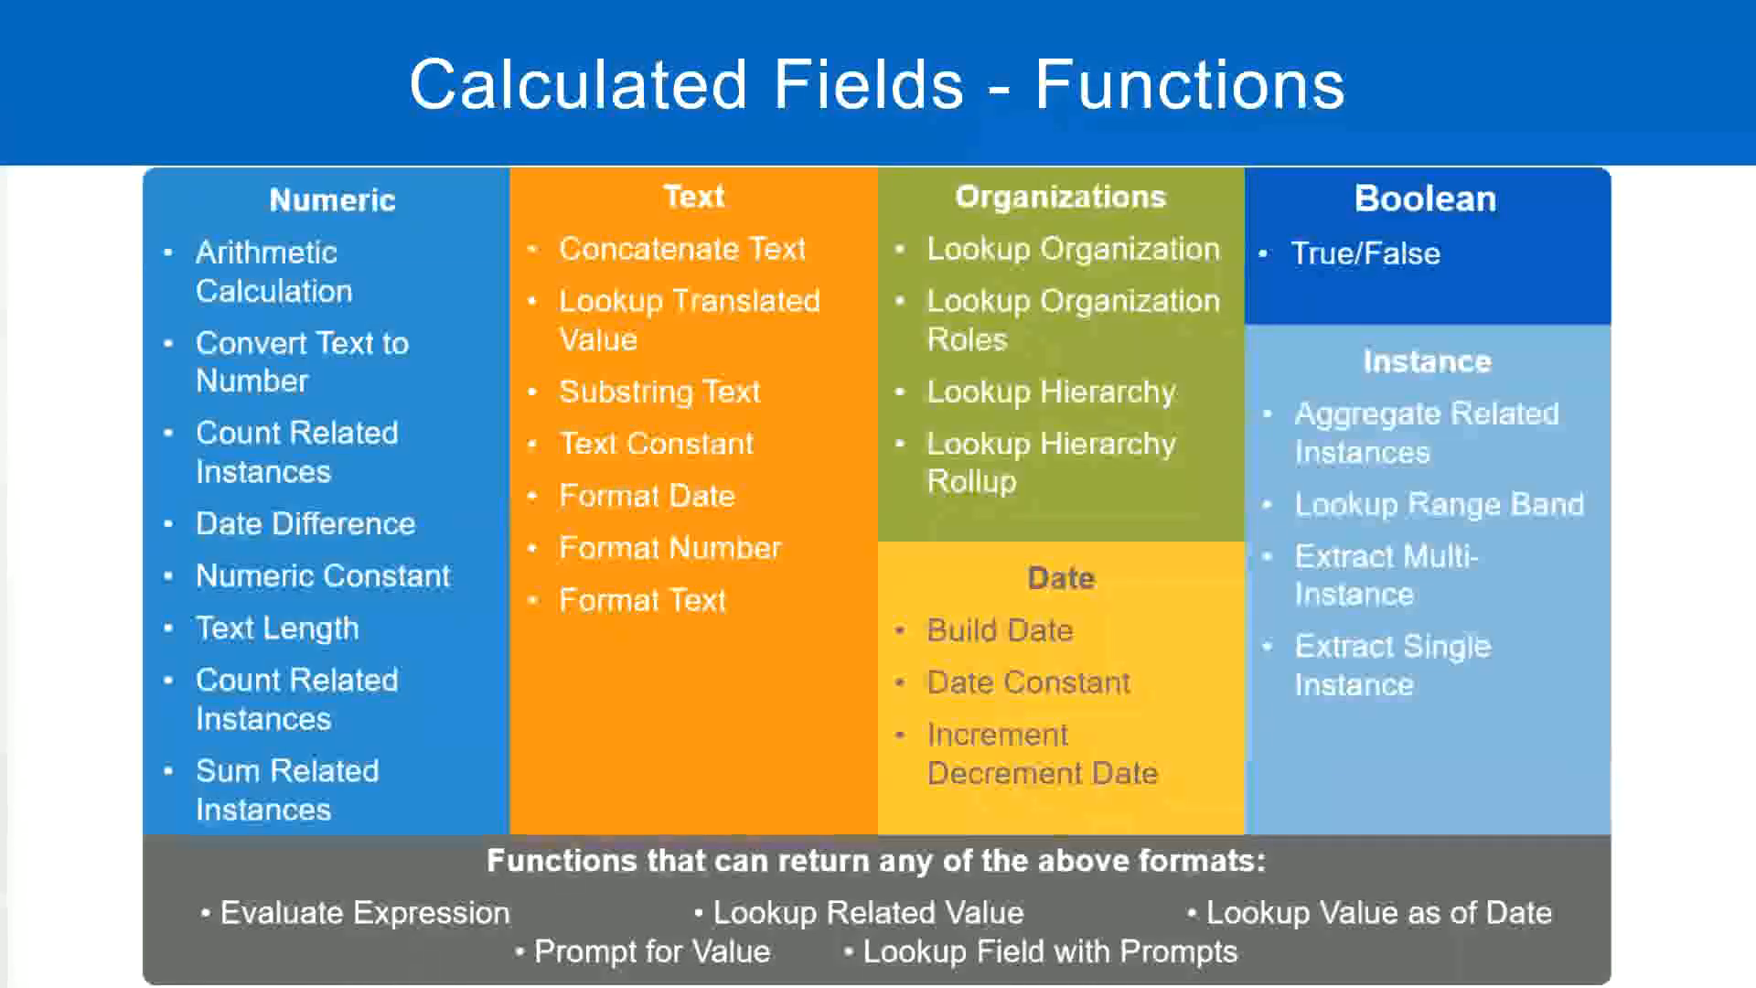
key(alt+Tab)
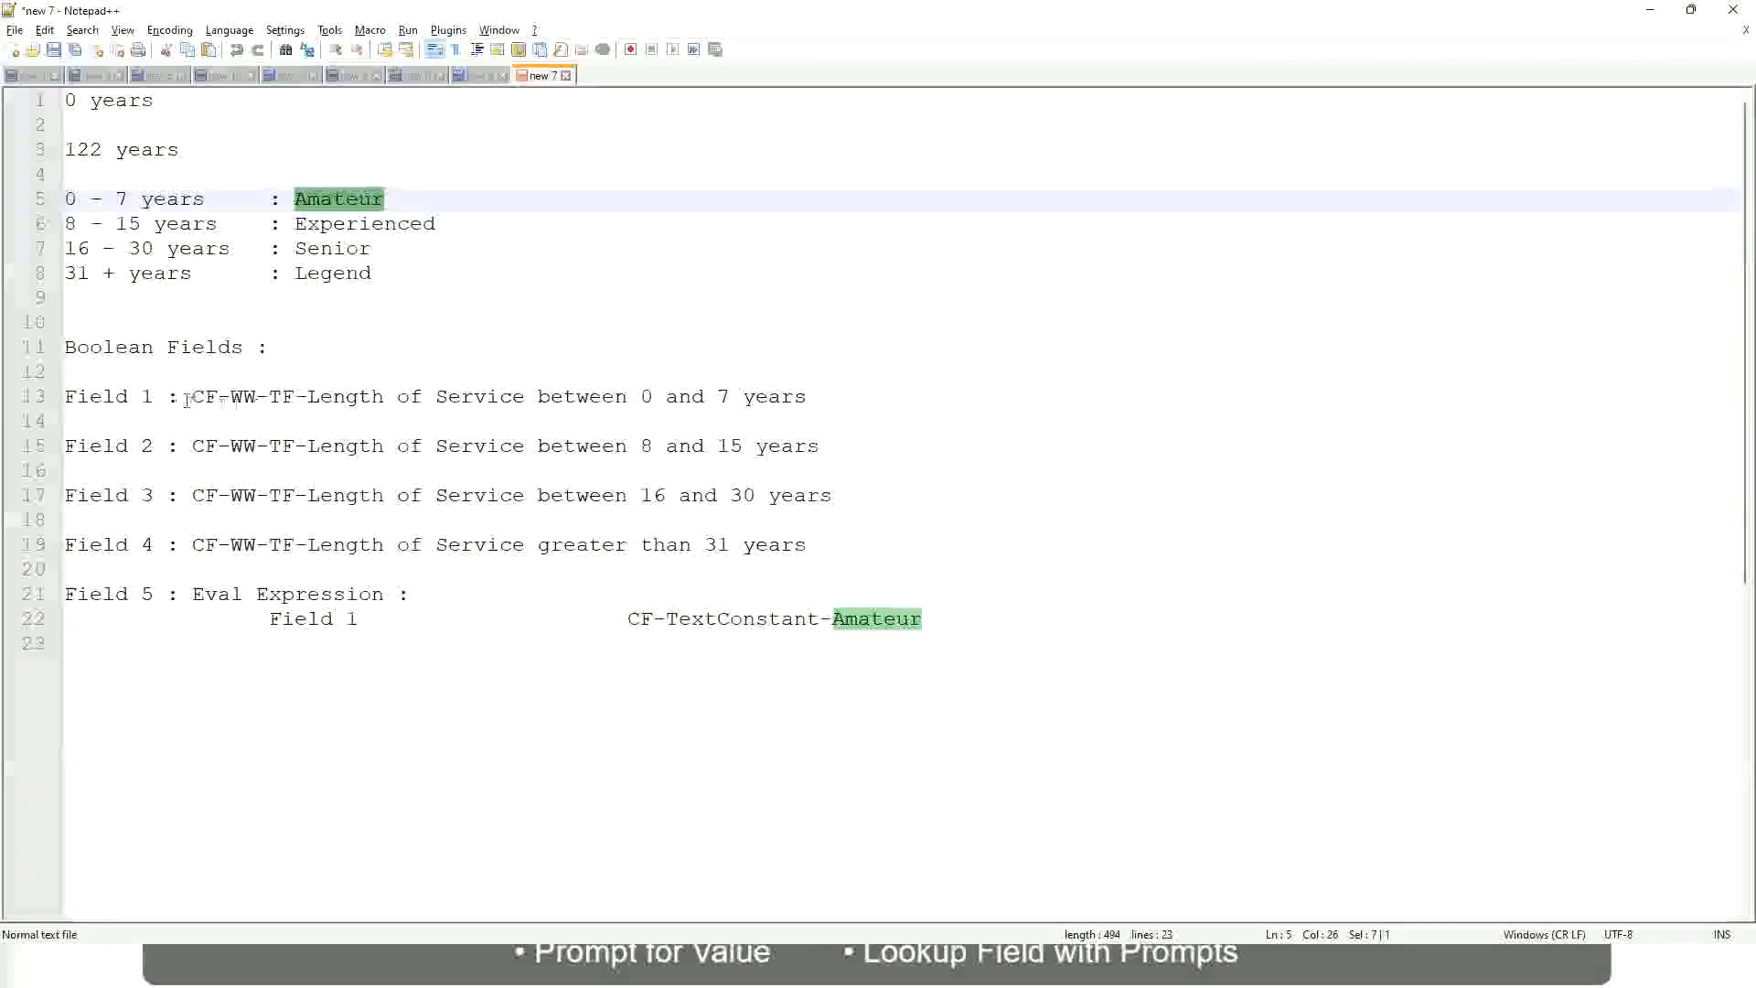
drag(195, 396, 808, 404)
key(ctrl+c)
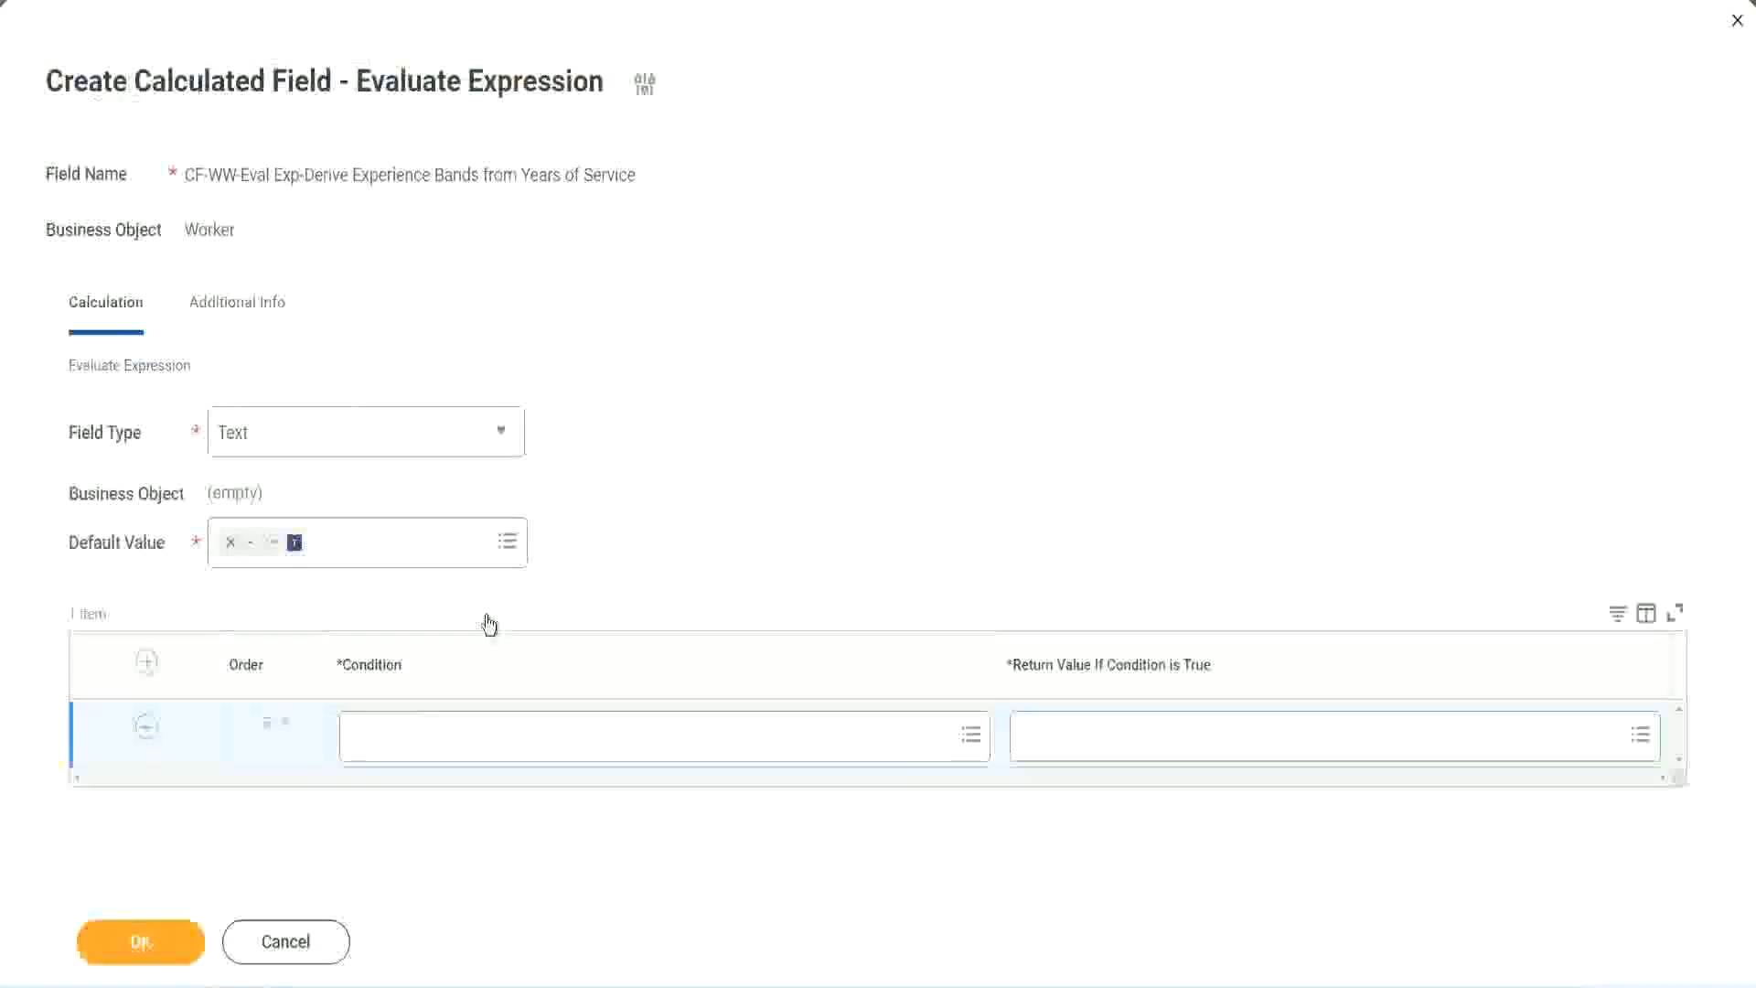
click(447, 743)
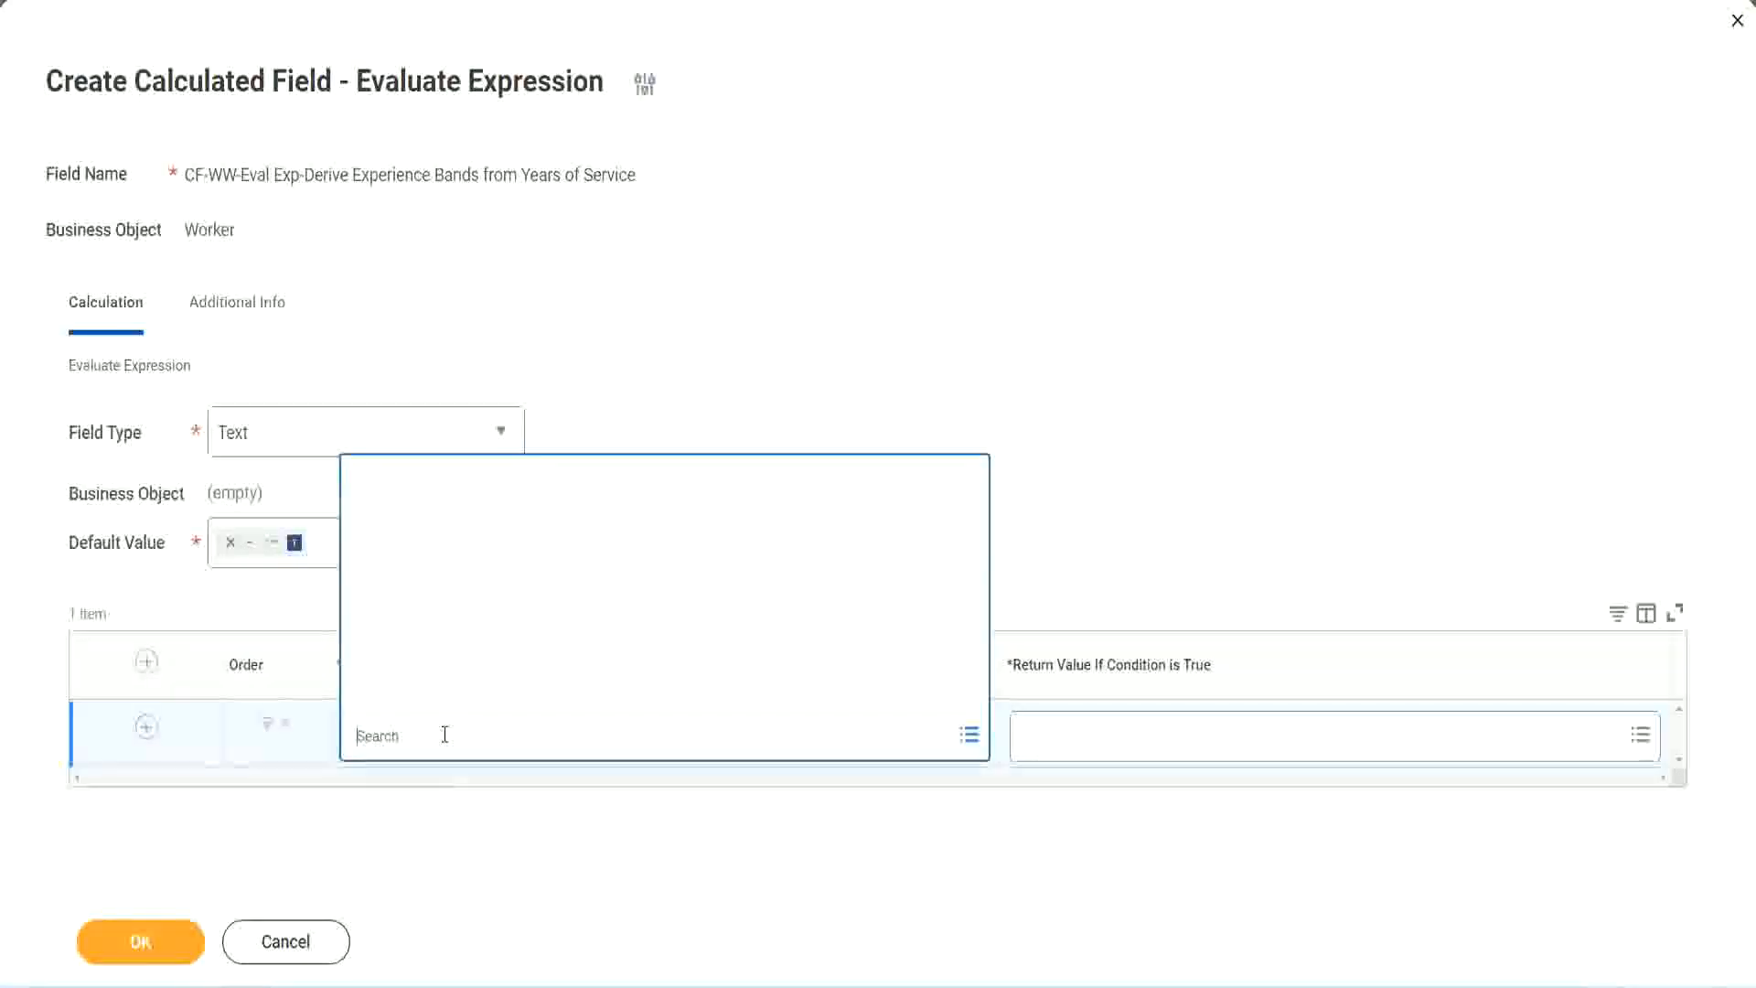
key(ctrl+v)
key(Return)
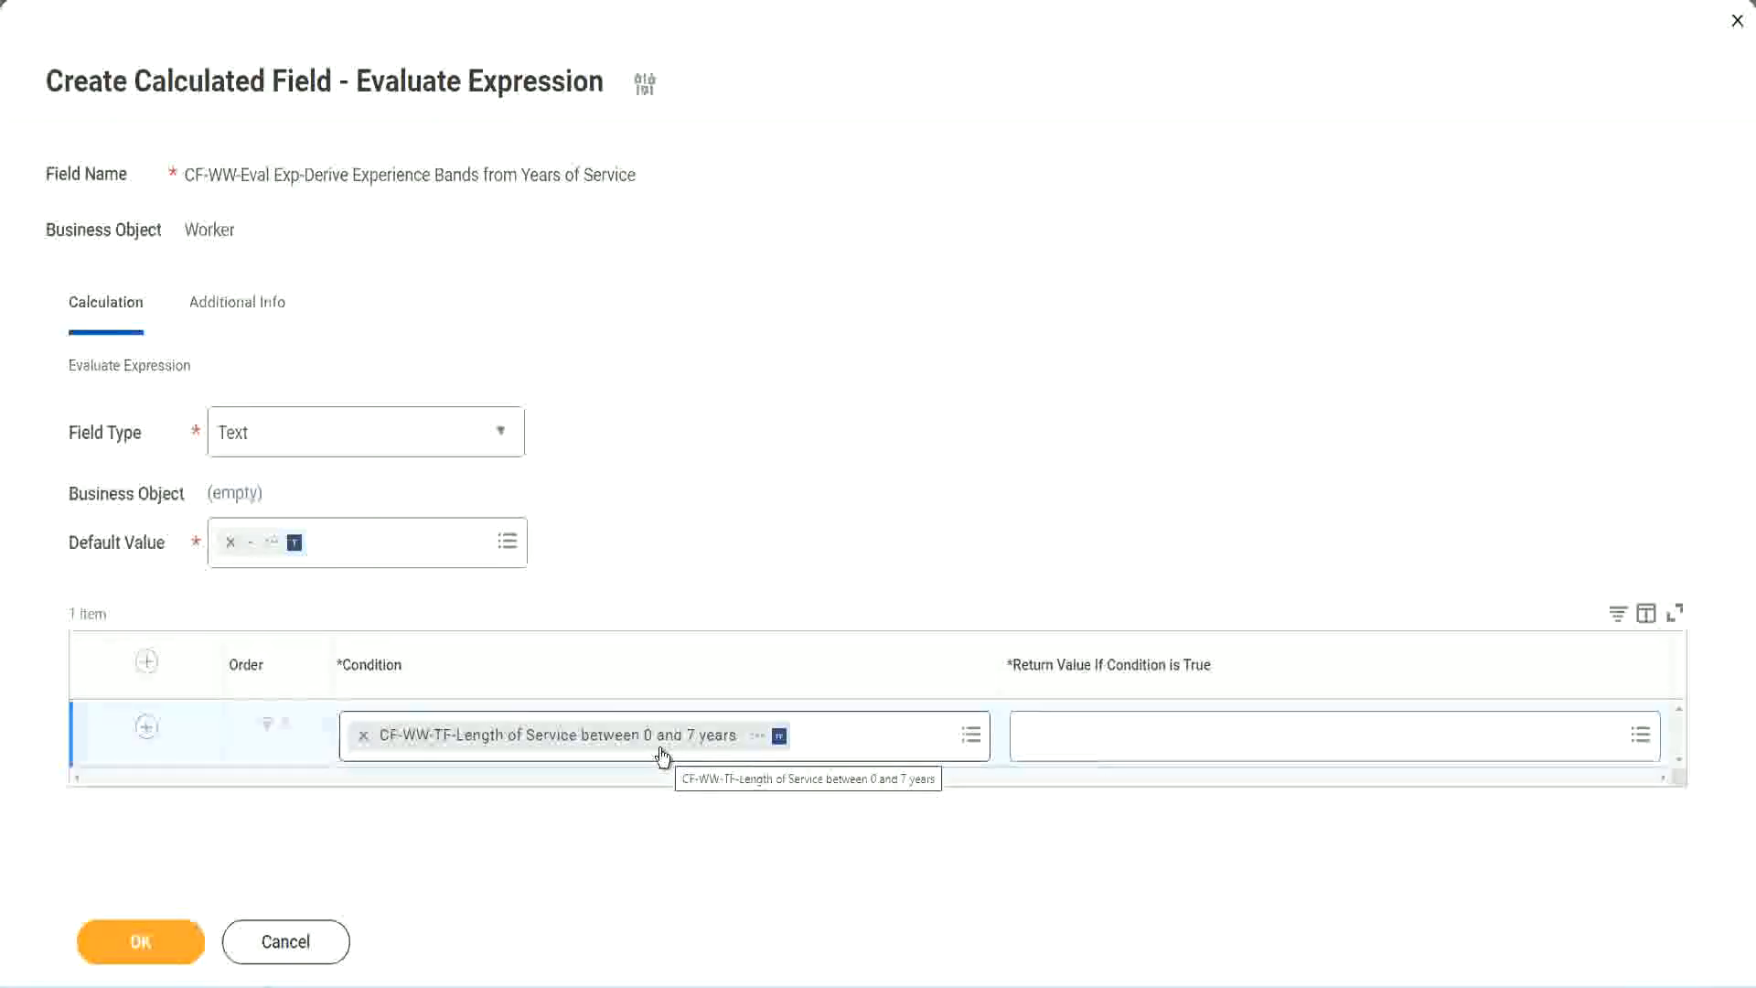
Step: Search the first row's return value options for "Amaterue"
click(1143, 750)
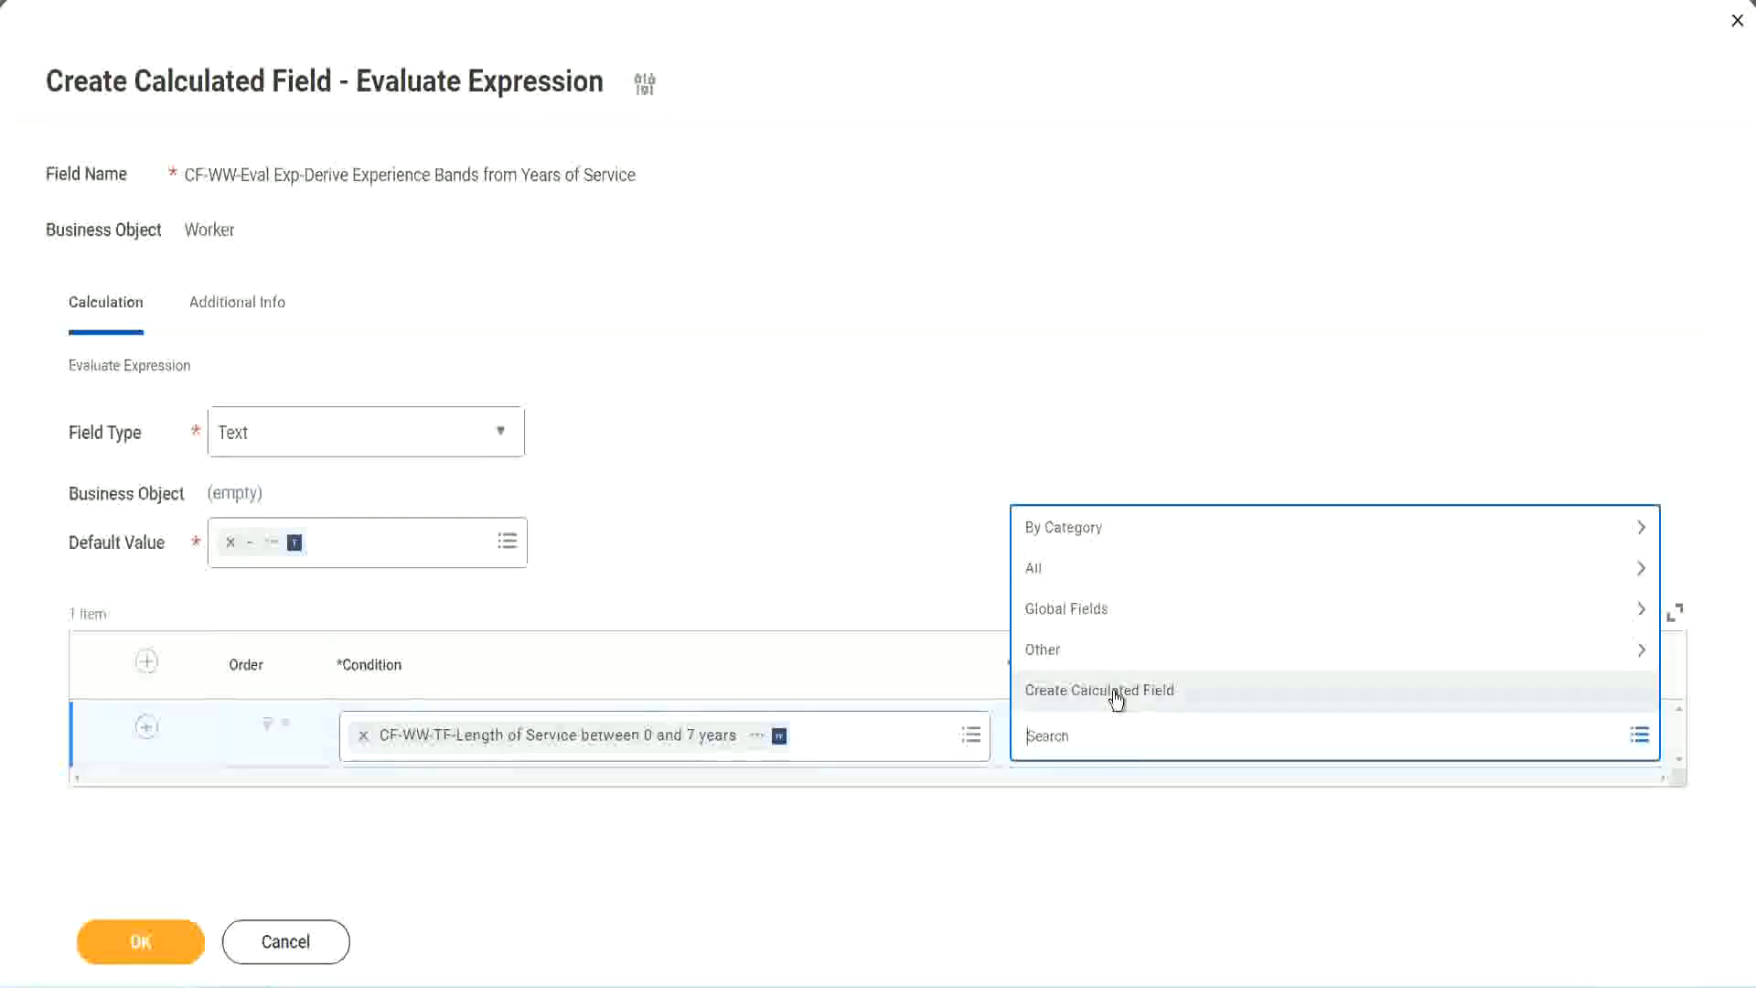
click(1019, 456)
click(1058, 748)
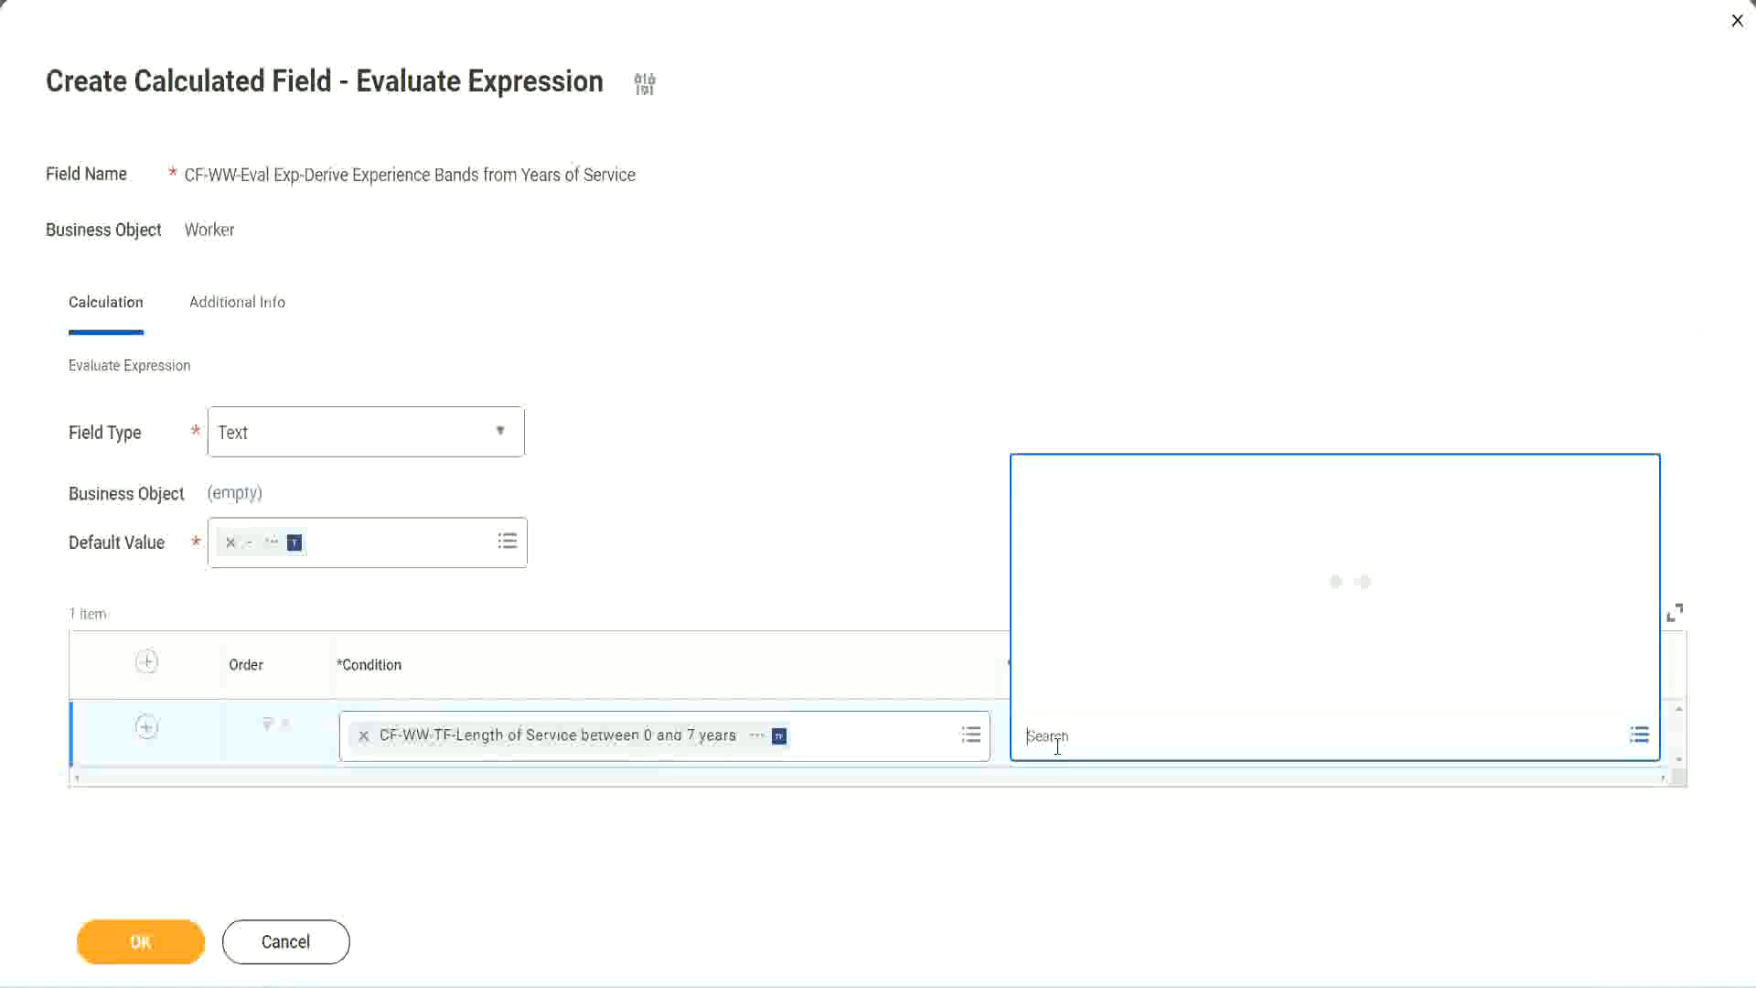
text(Amaterue)
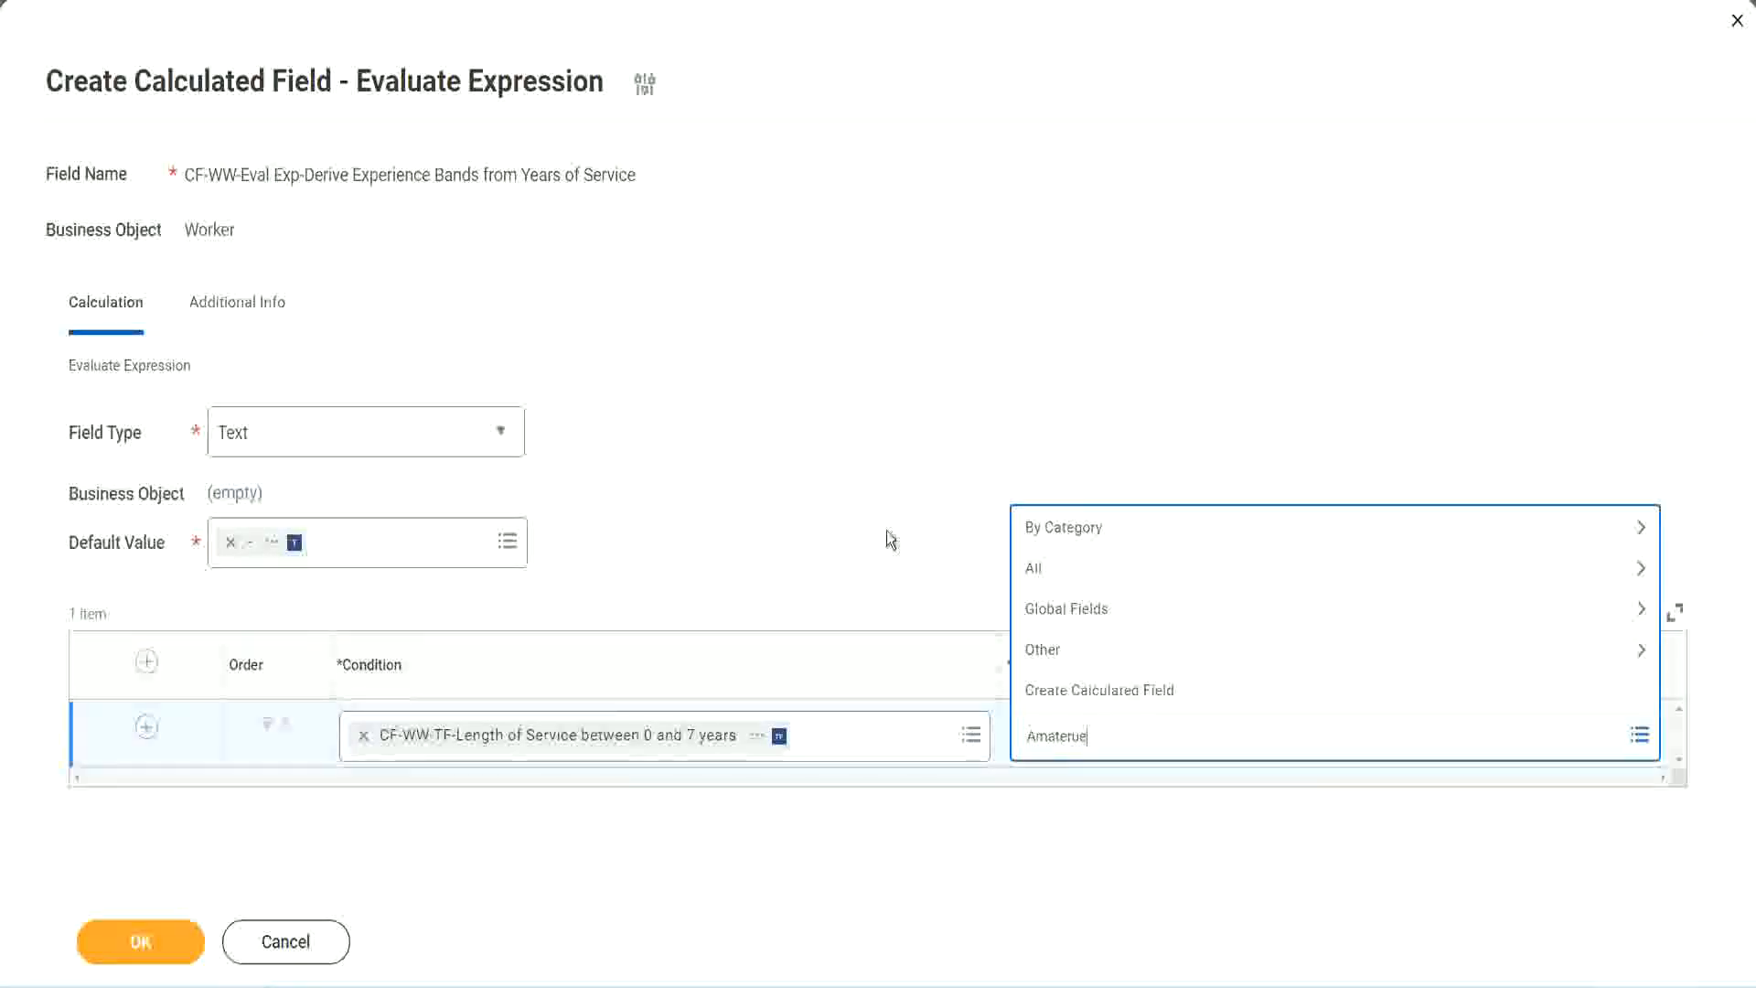
key(Return)
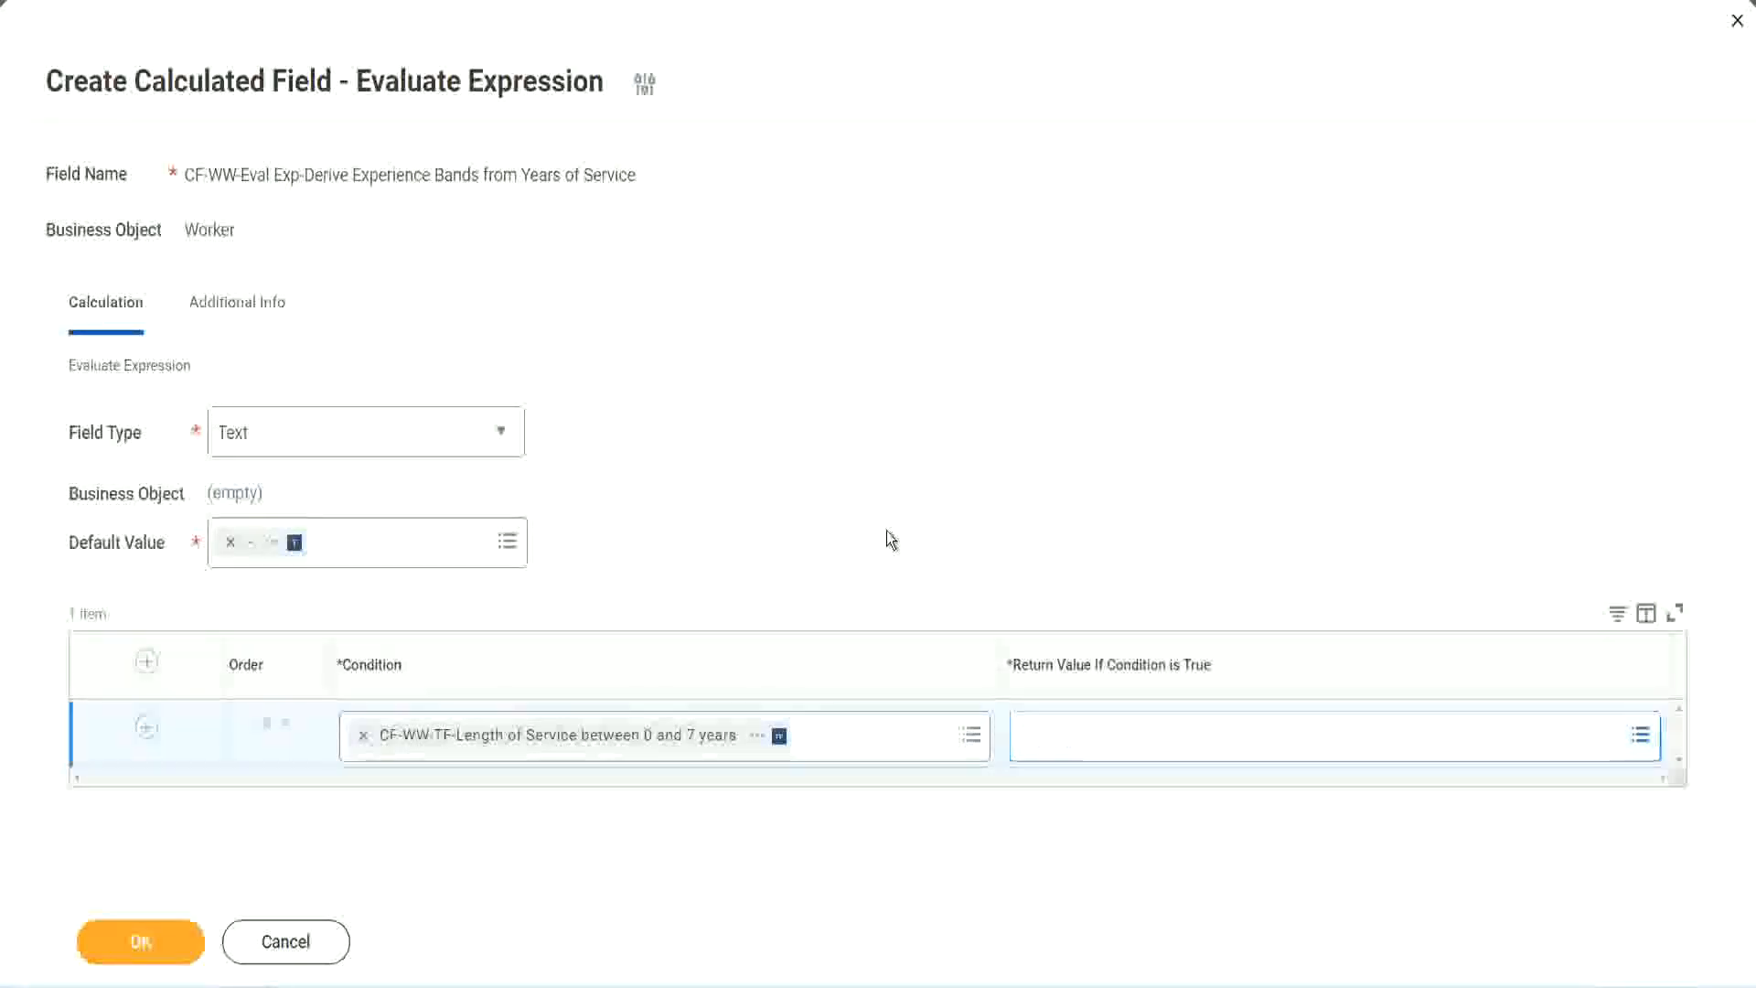
click(1106, 751)
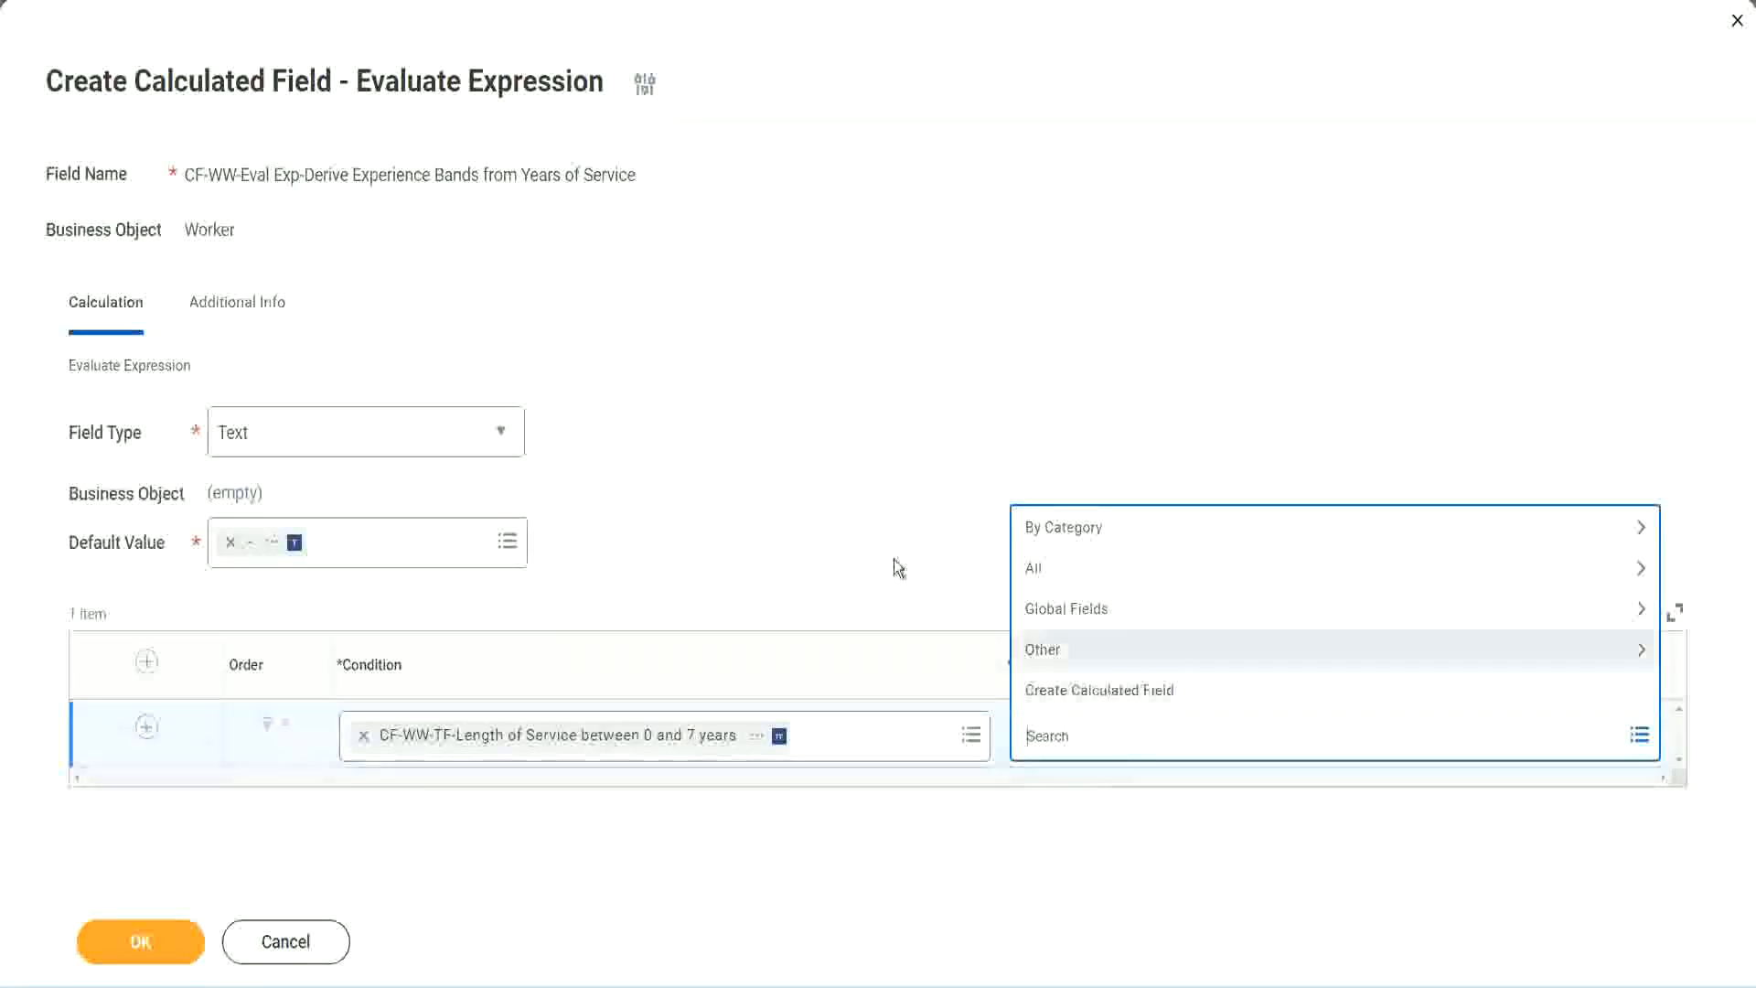
click(885, 532)
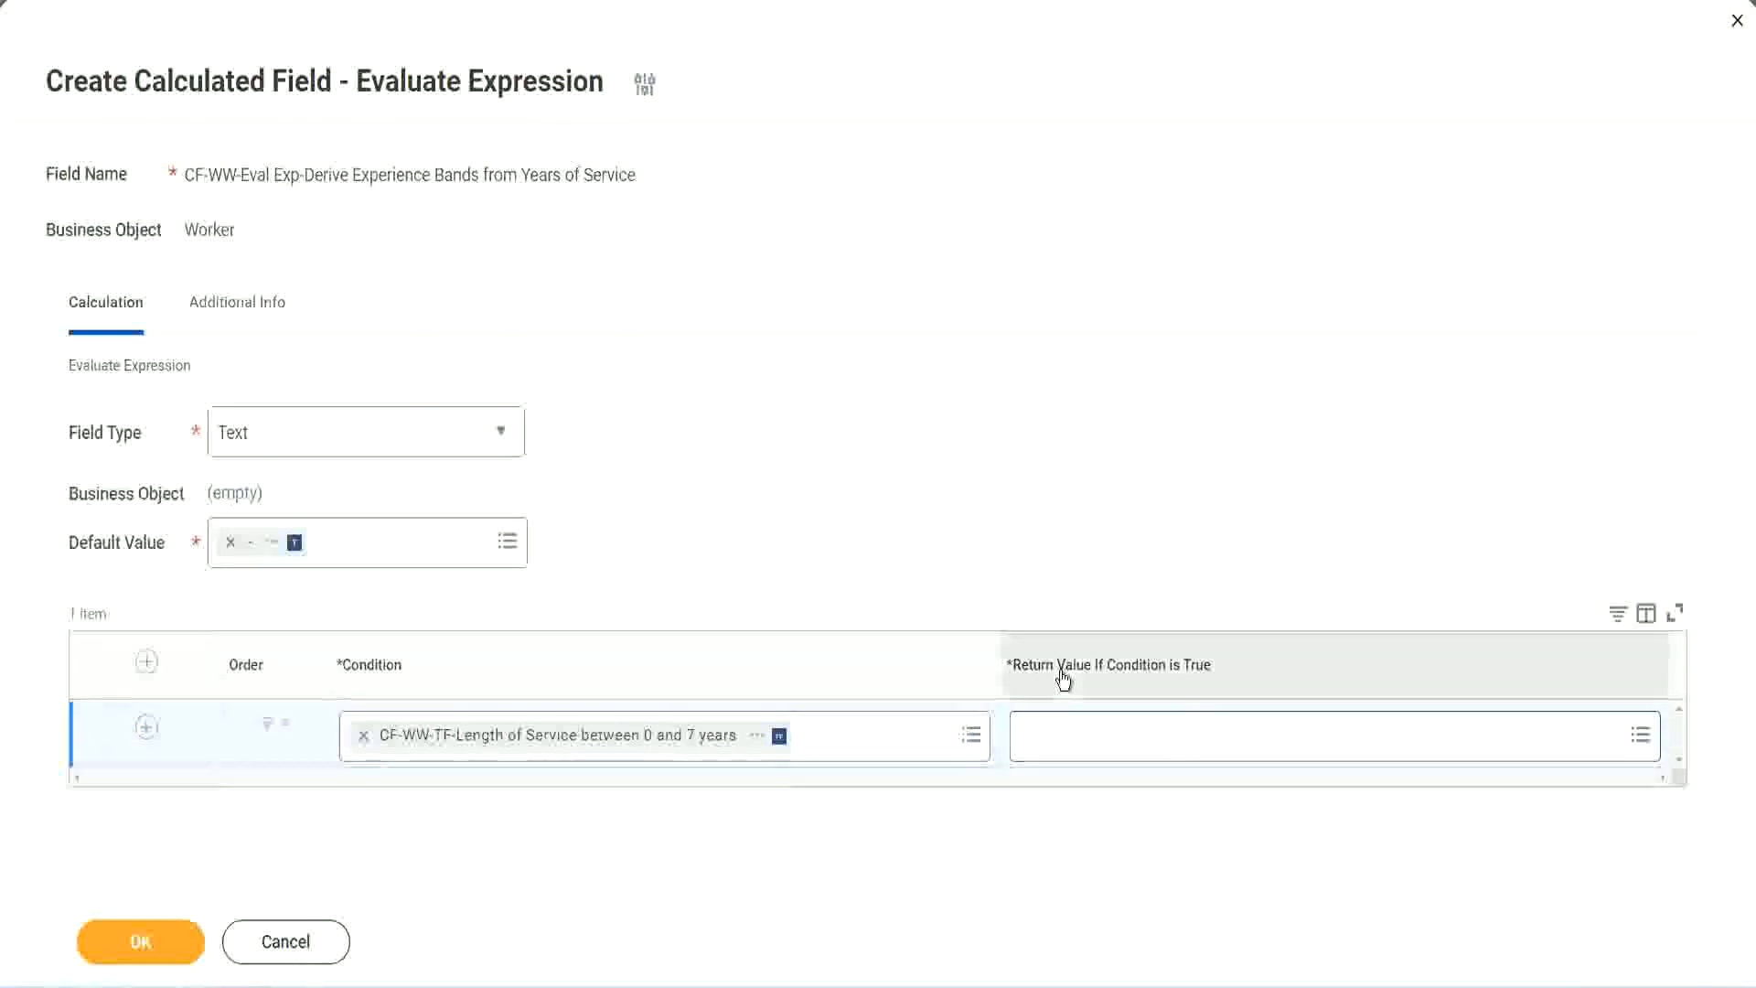
Step: Start a new calculated field for the first row's return value and name it CF-WW-TC-Amateur
click(1139, 742)
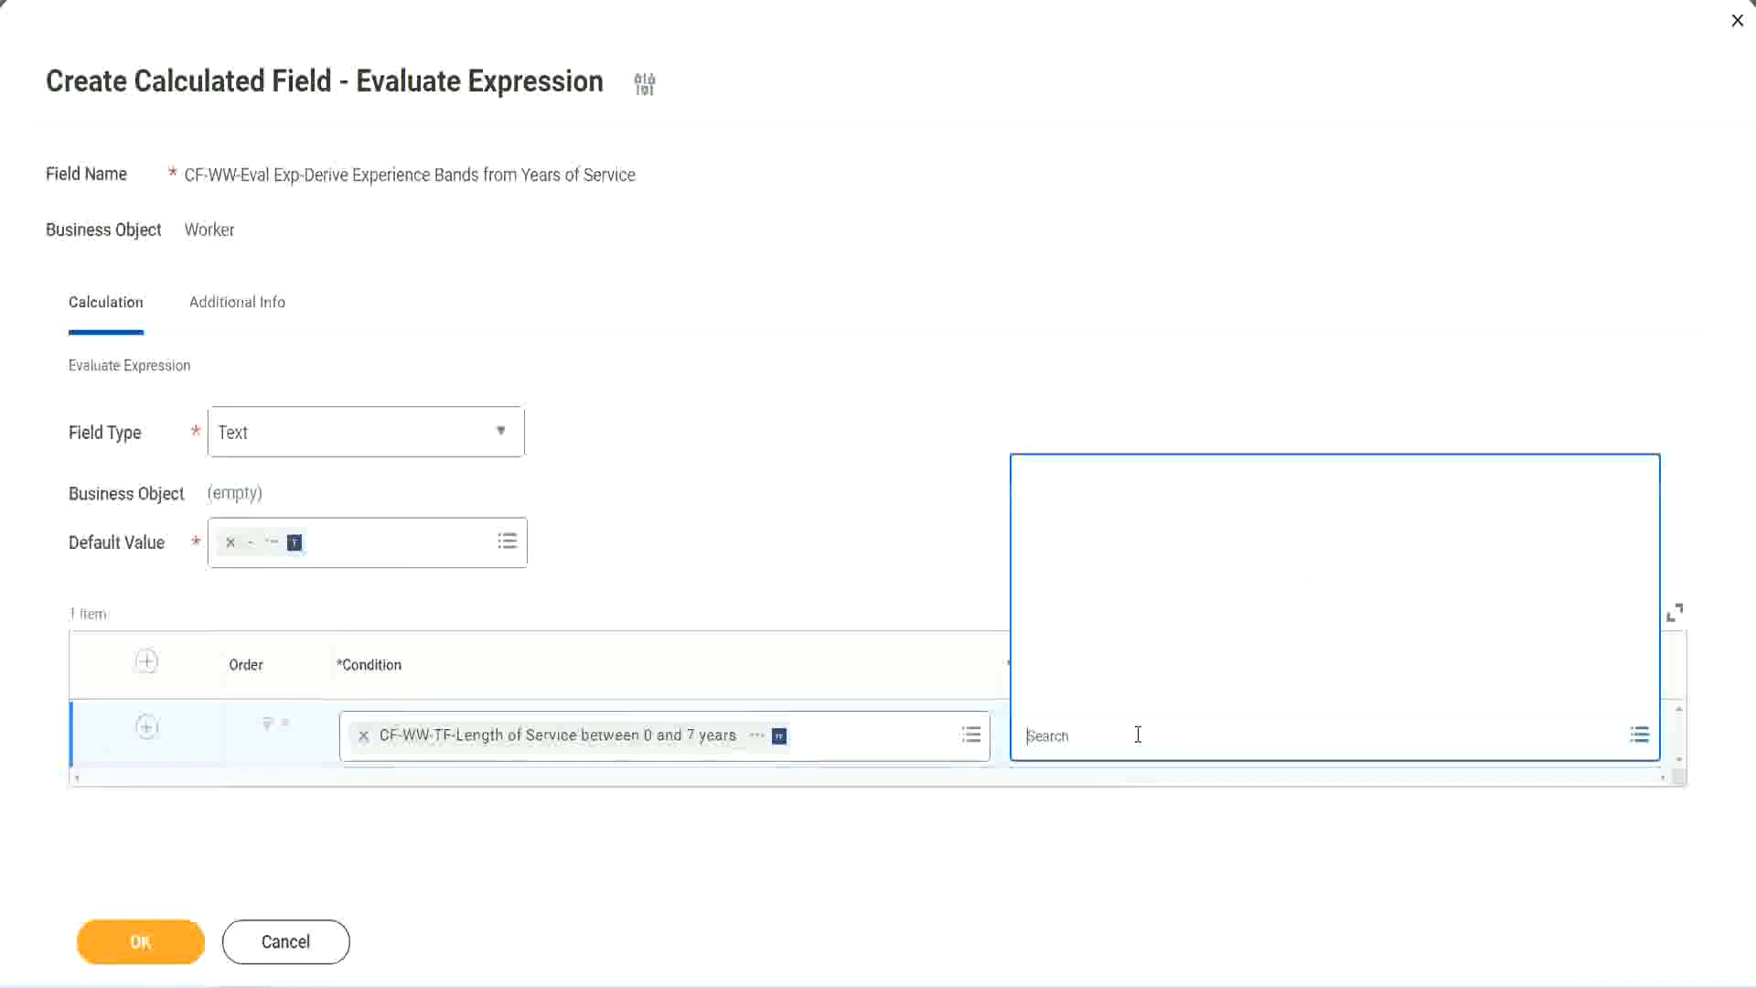
click(1125, 692)
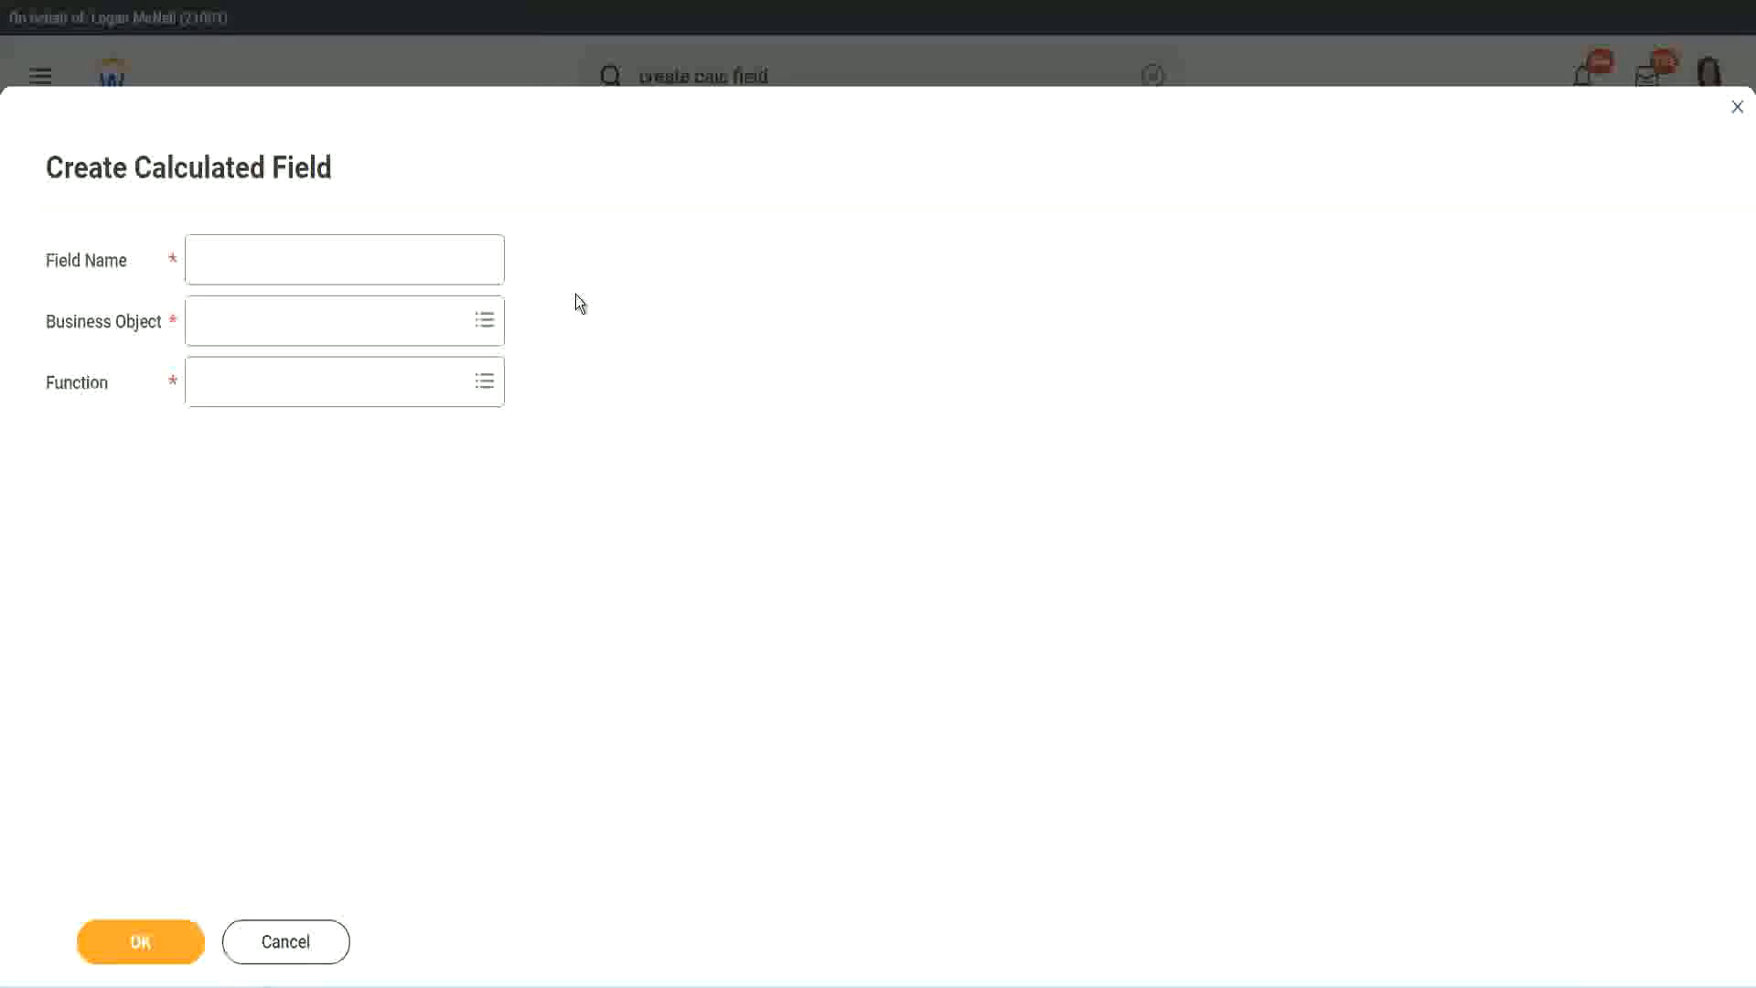
click(212, 261)
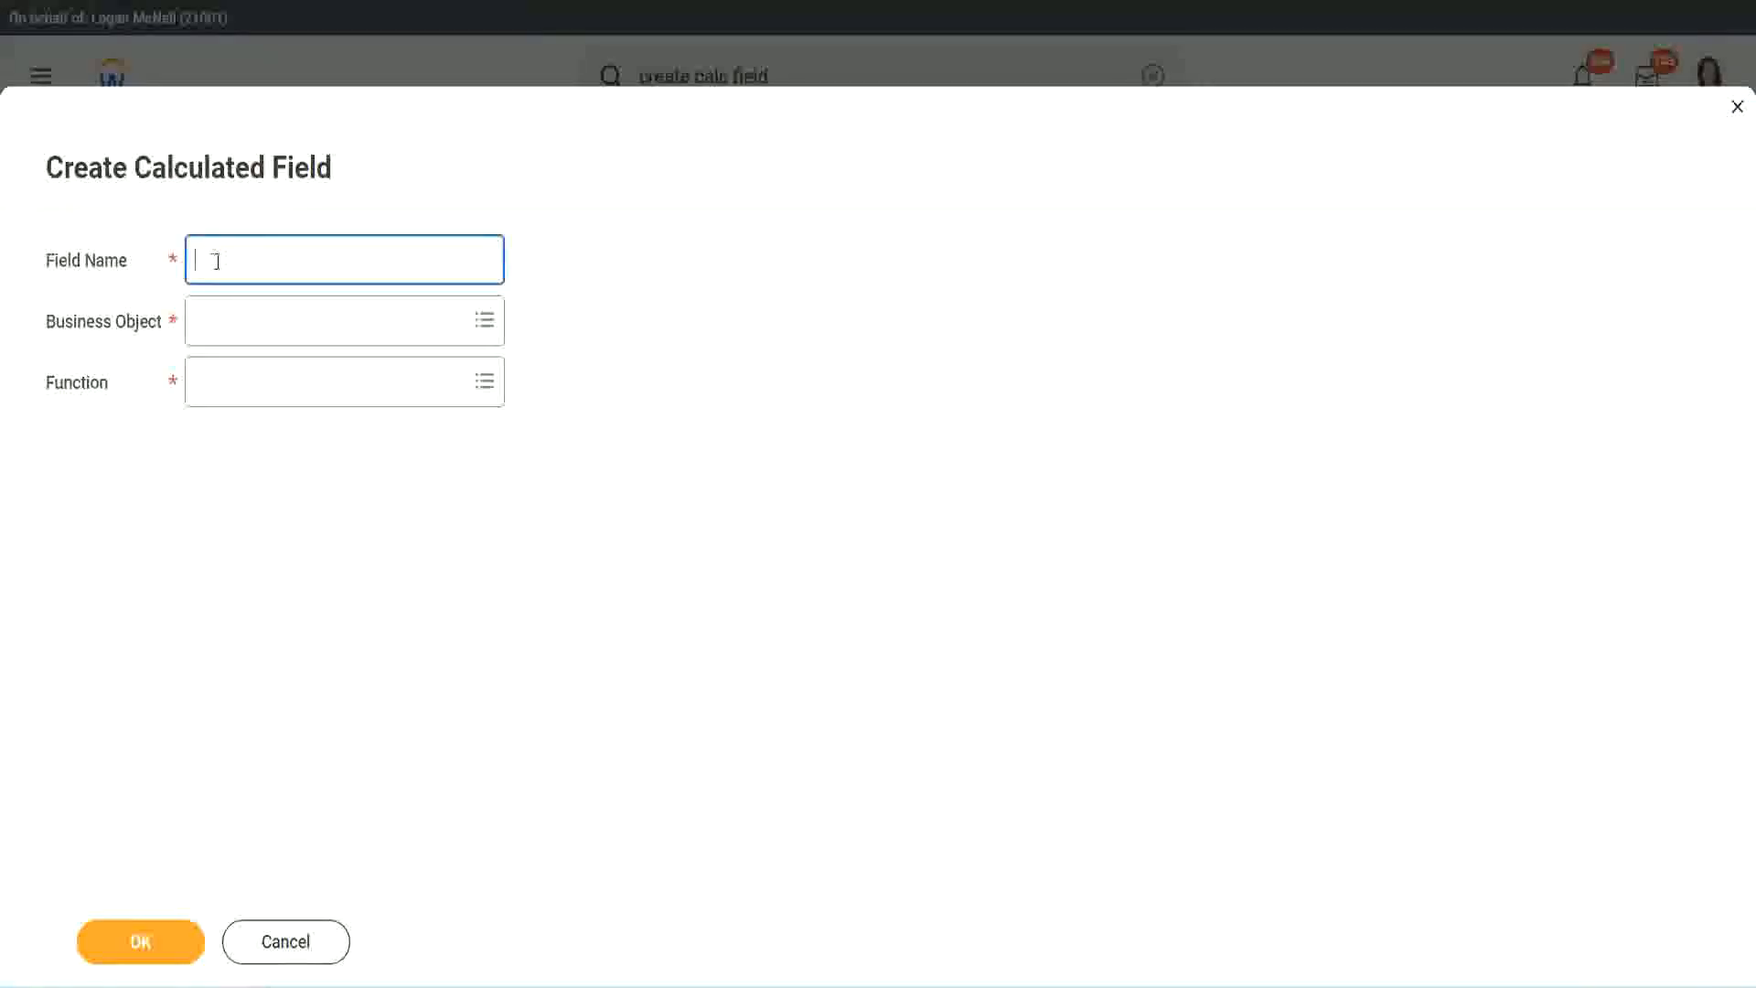
text(CF-TC-Amateur)
click(218, 260)
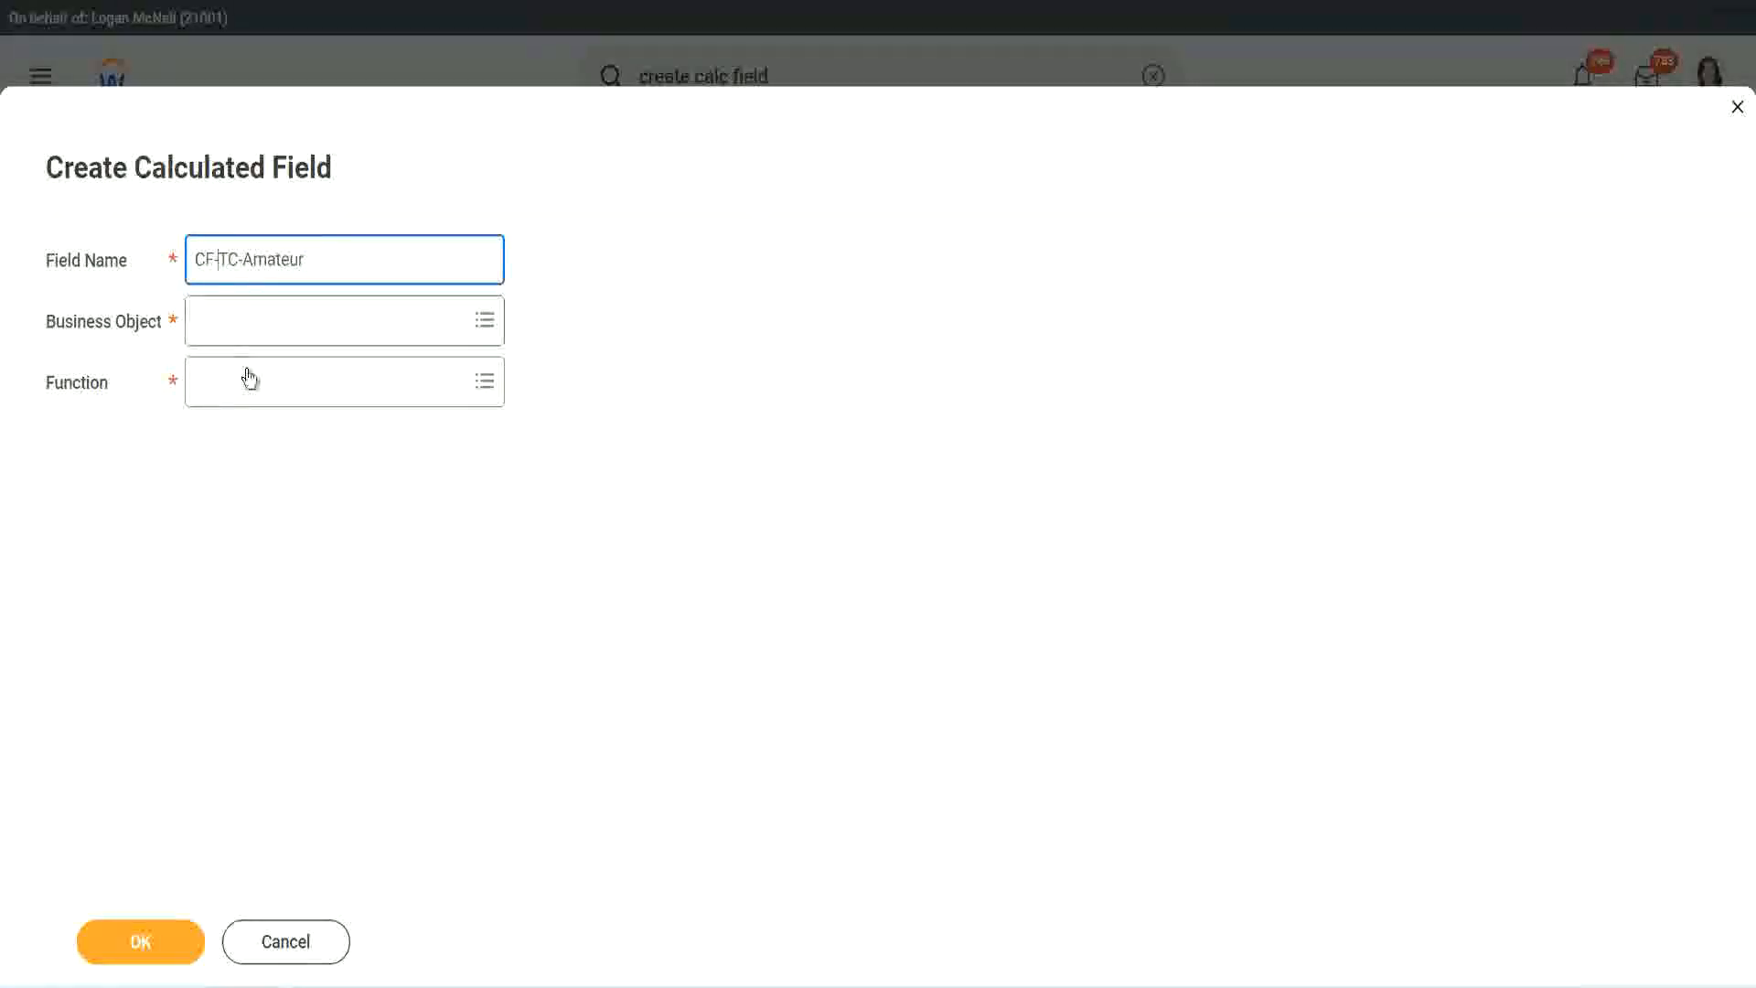
text(WW-)
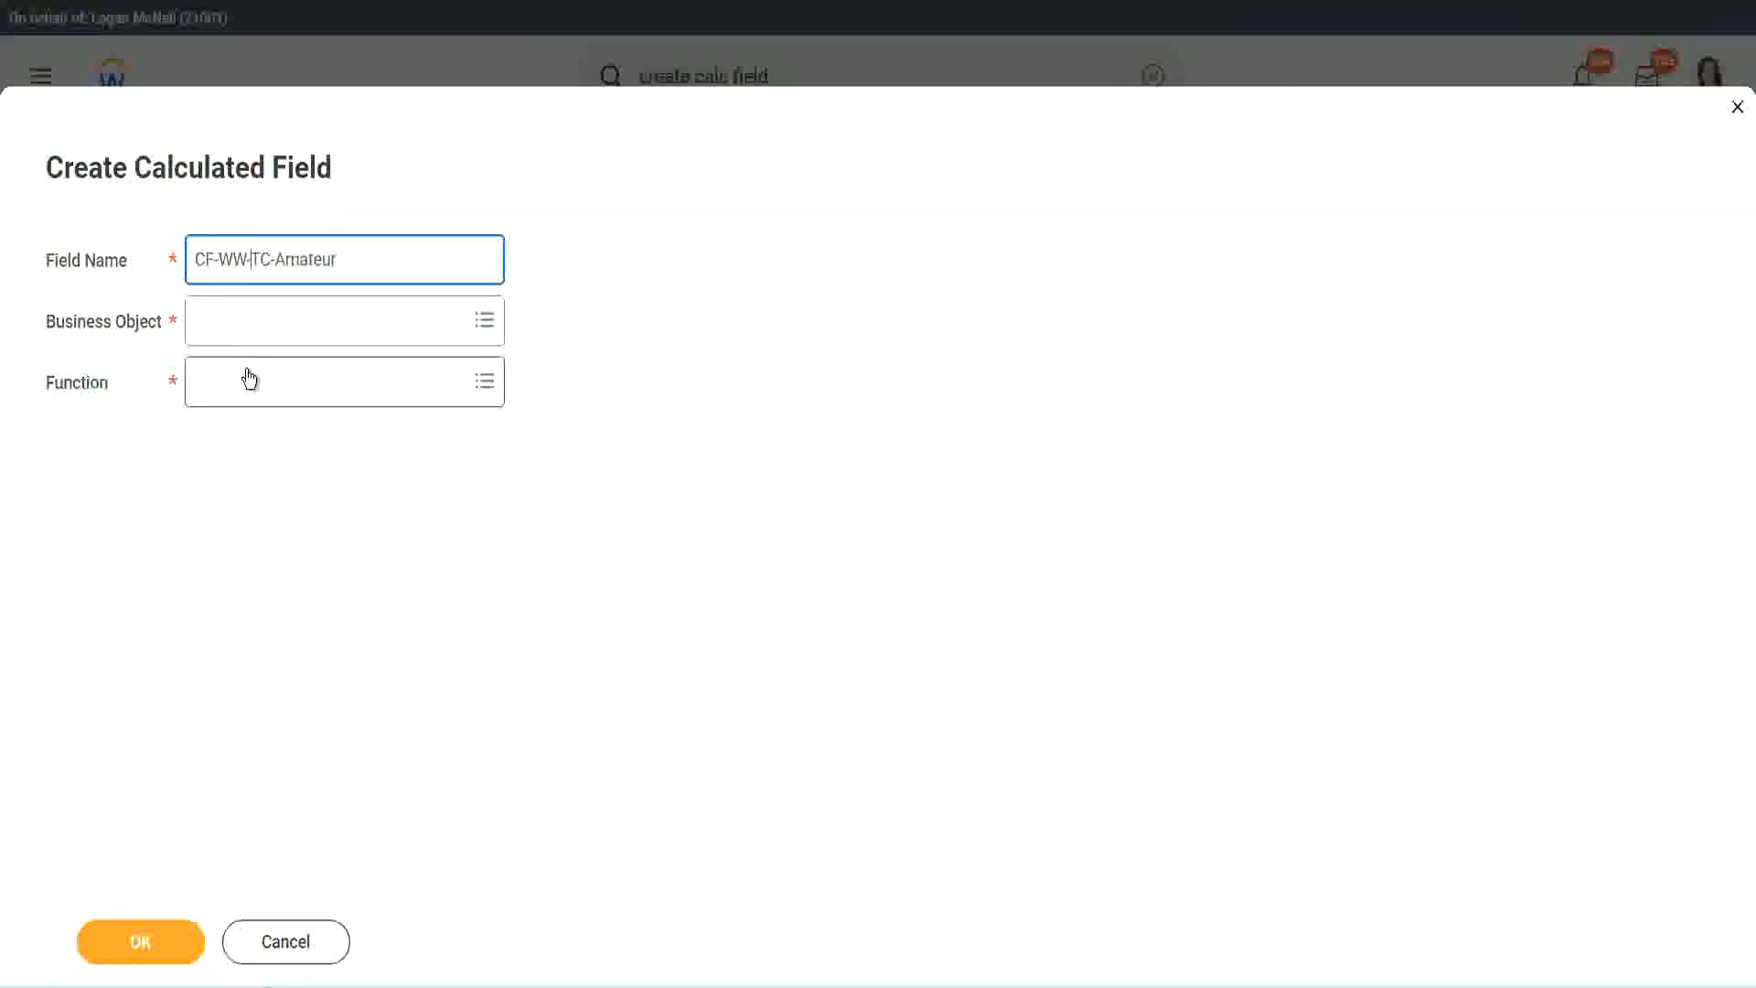
Step: Set the new calculated field's business object to Global
click(248, 322)
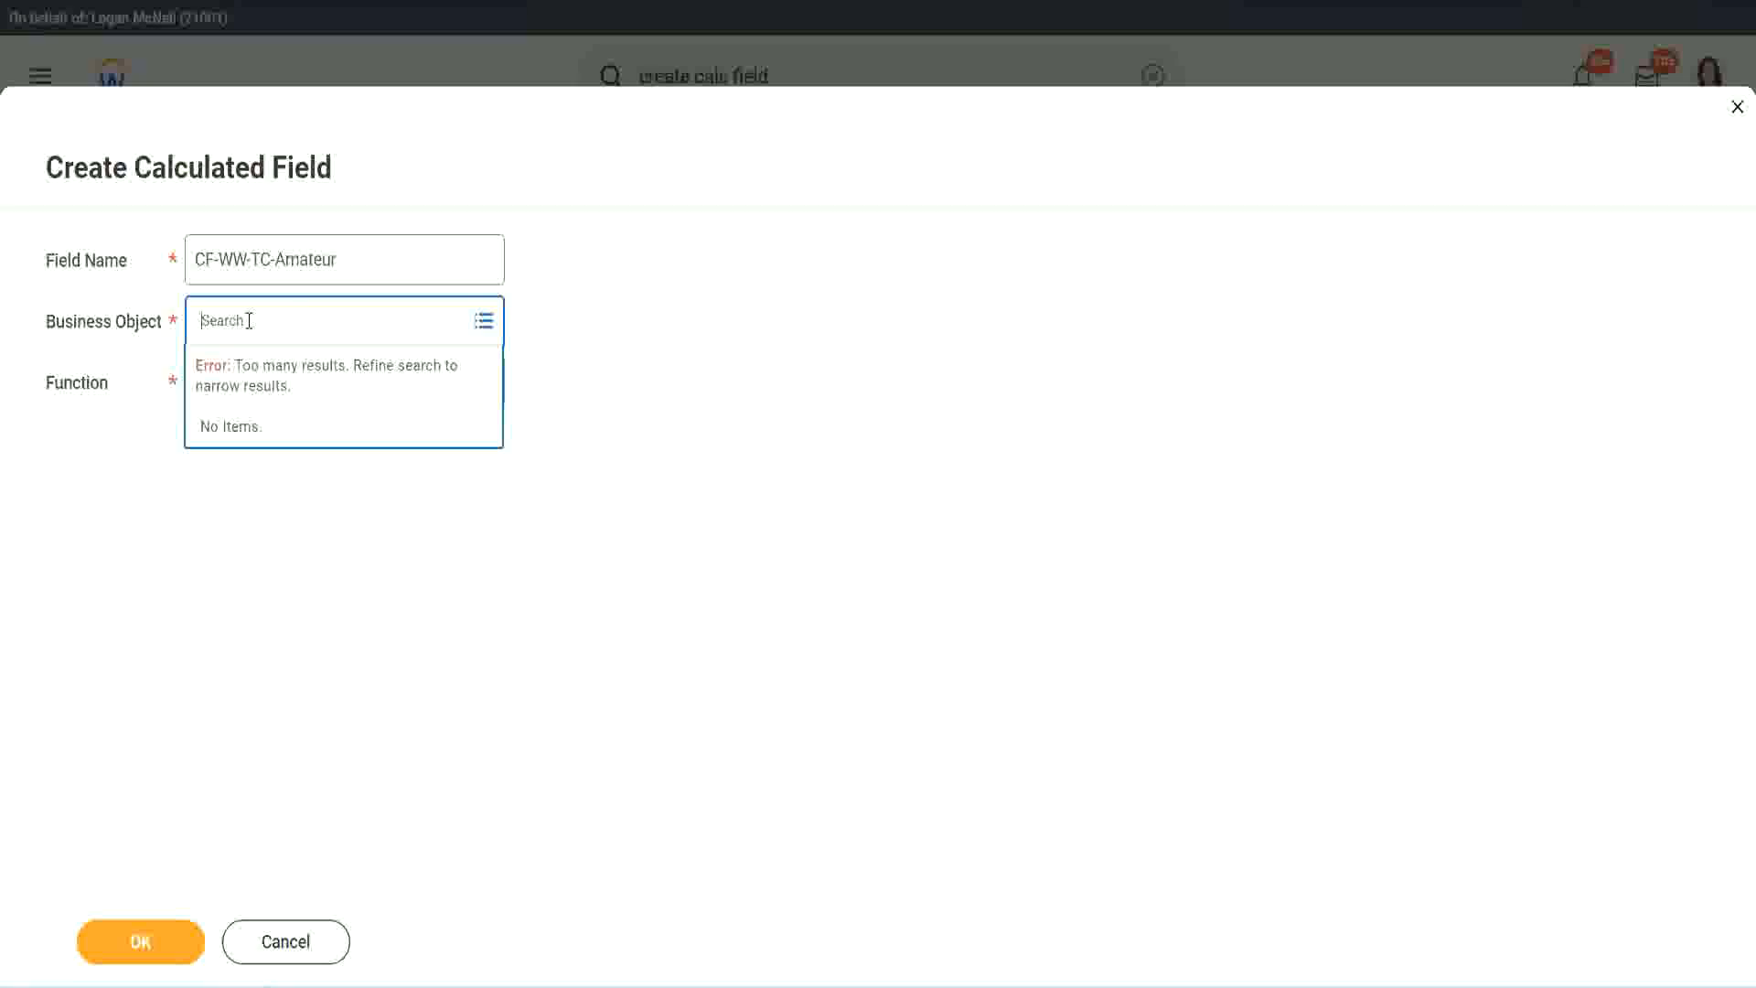
text(worker)
key(BackSpace)
text(global)
key(Return)
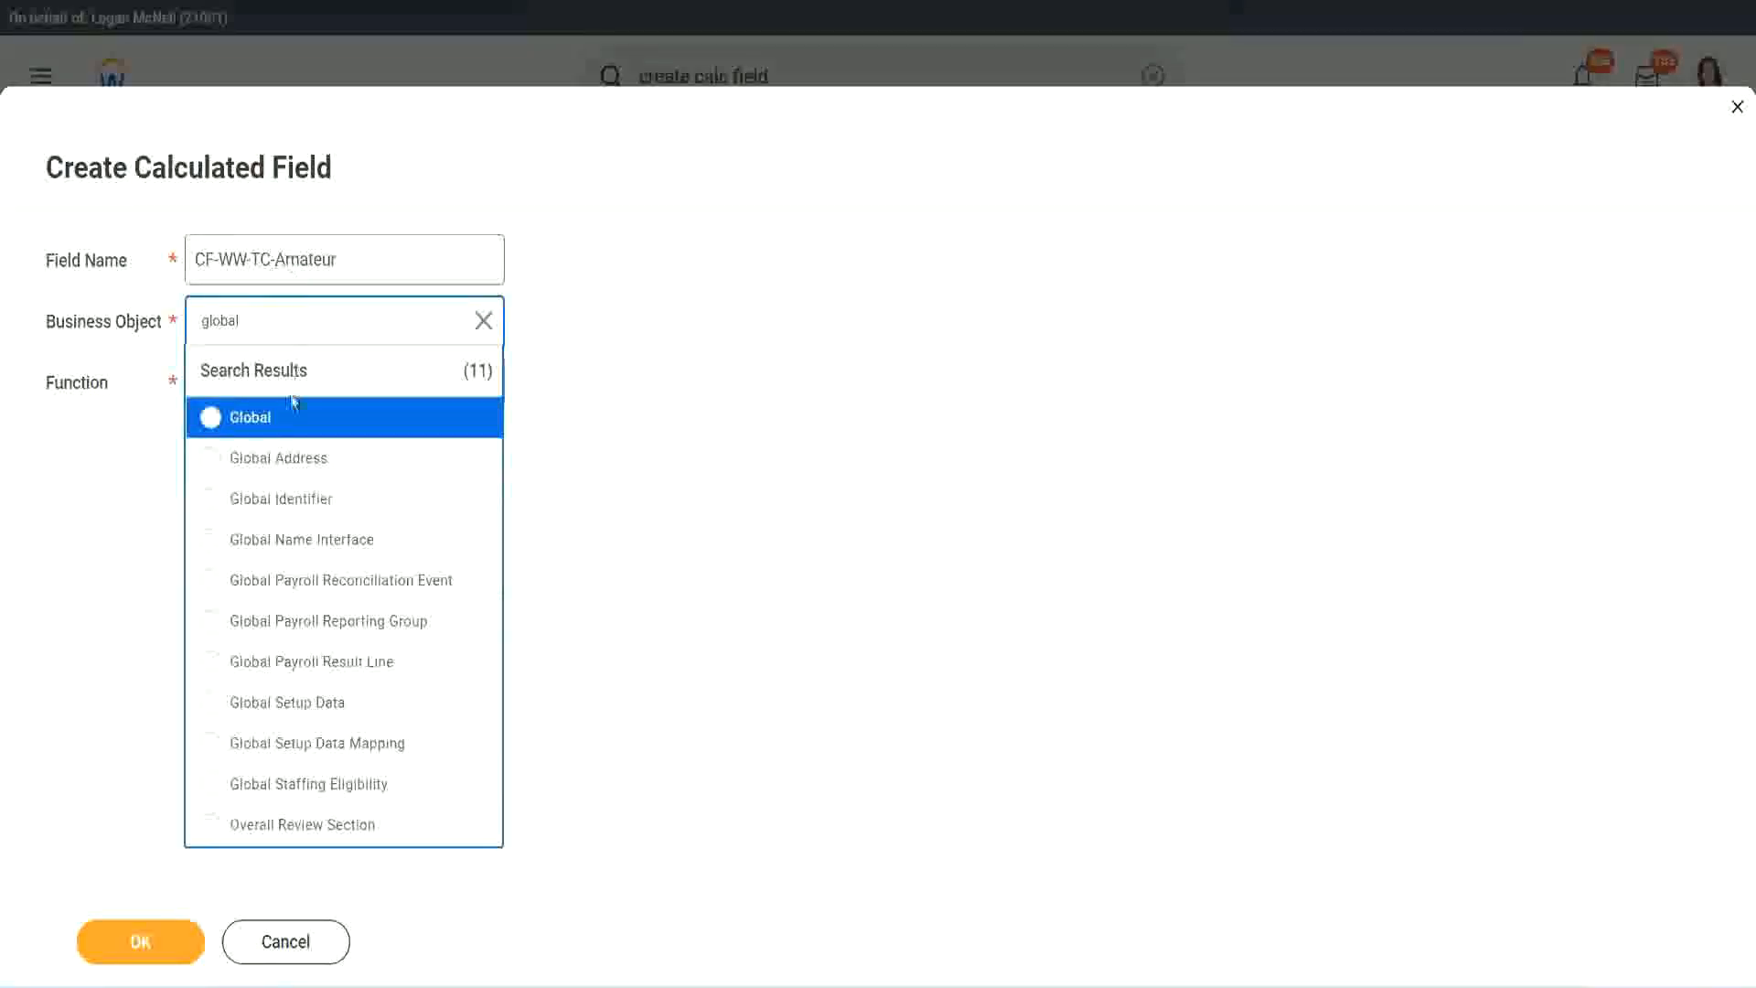
click(275, 428)
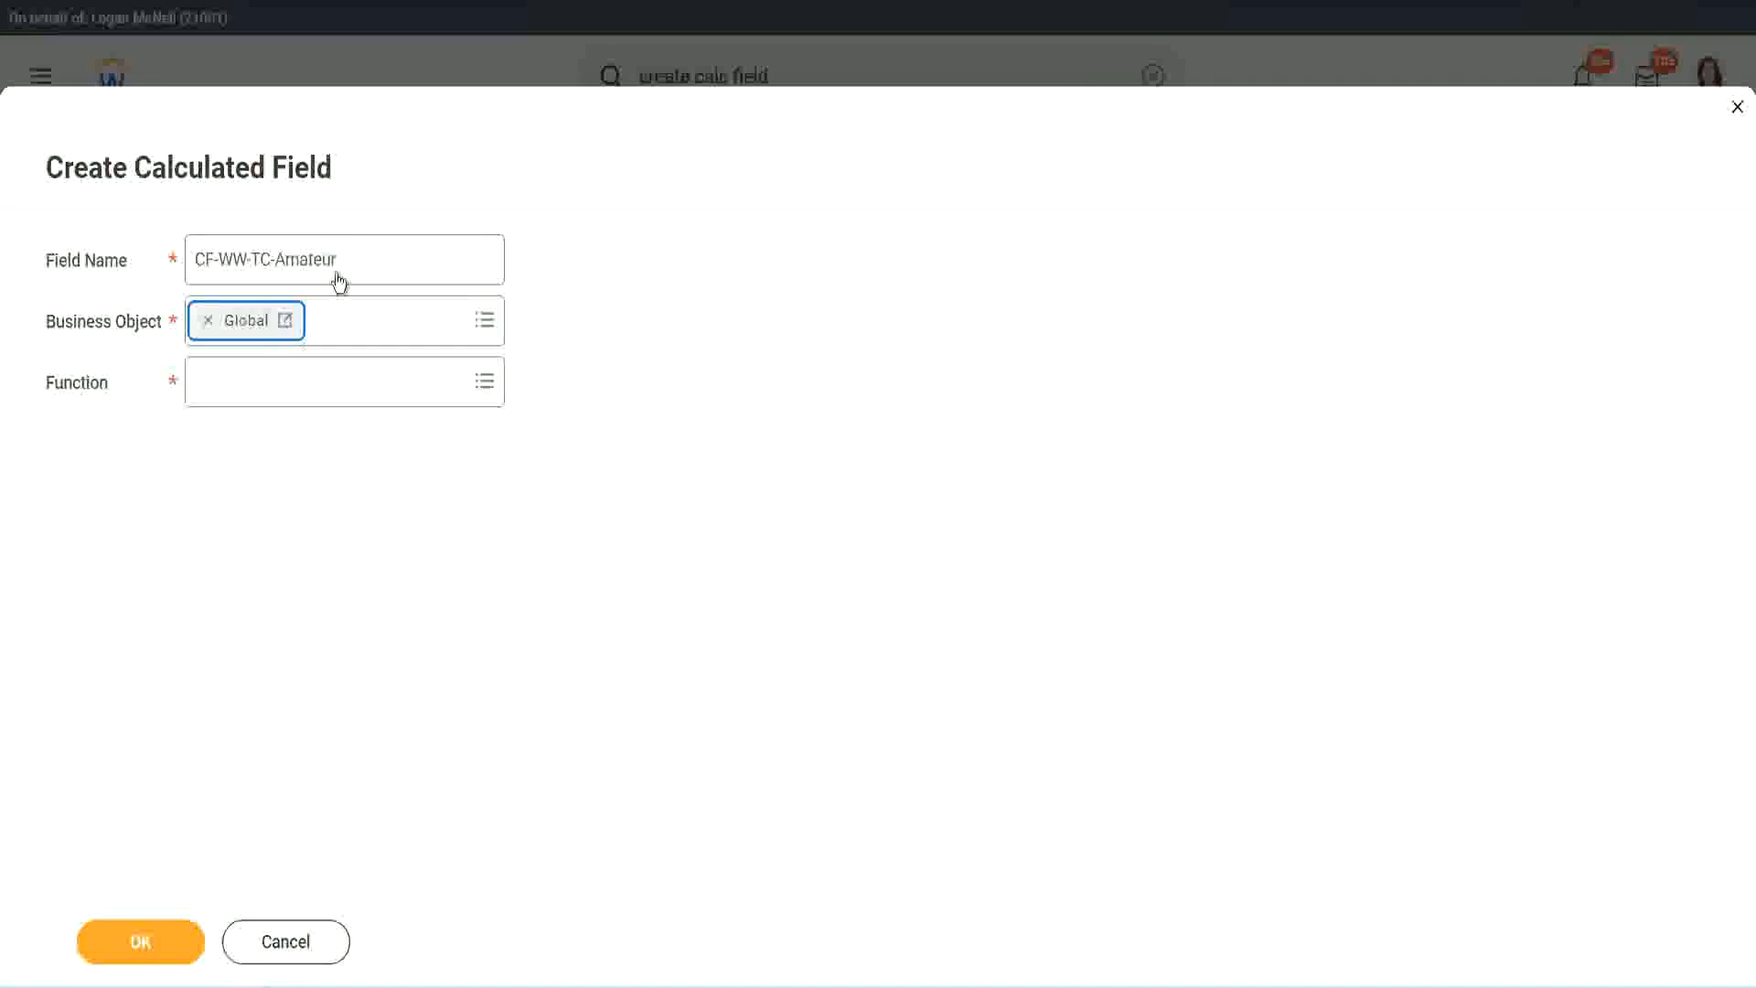
triple_click(454, 248)
click(382, 261)
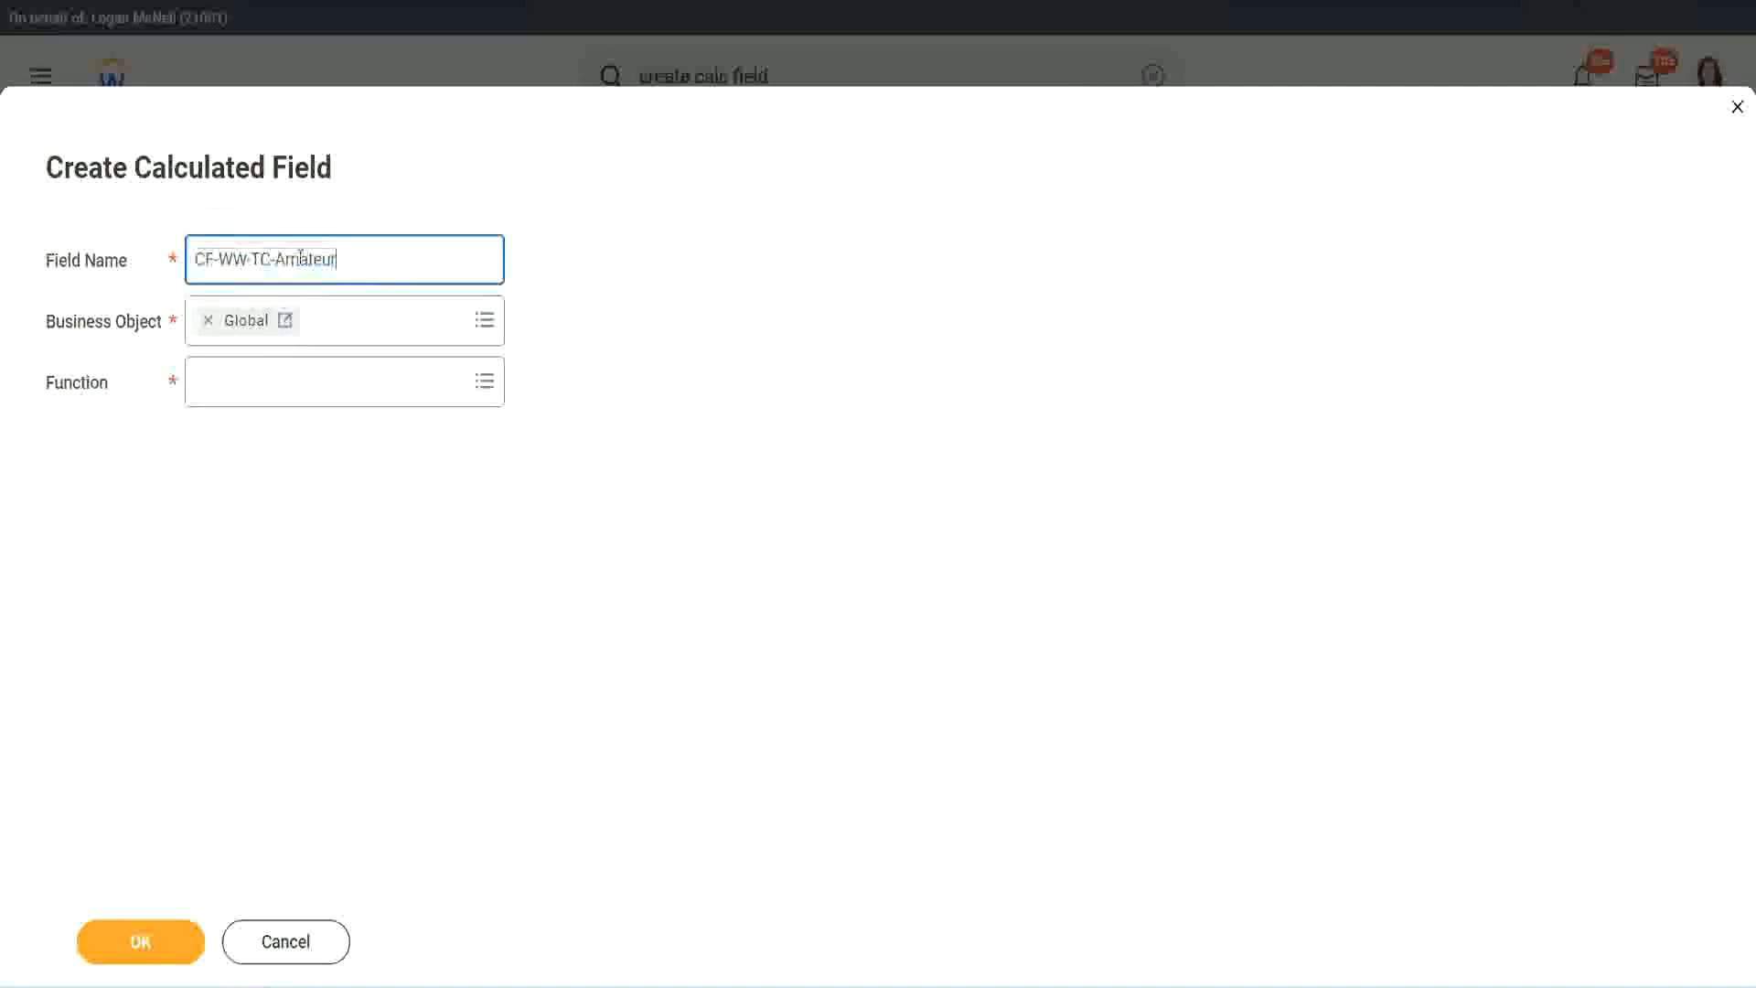
double_click(311, 259)
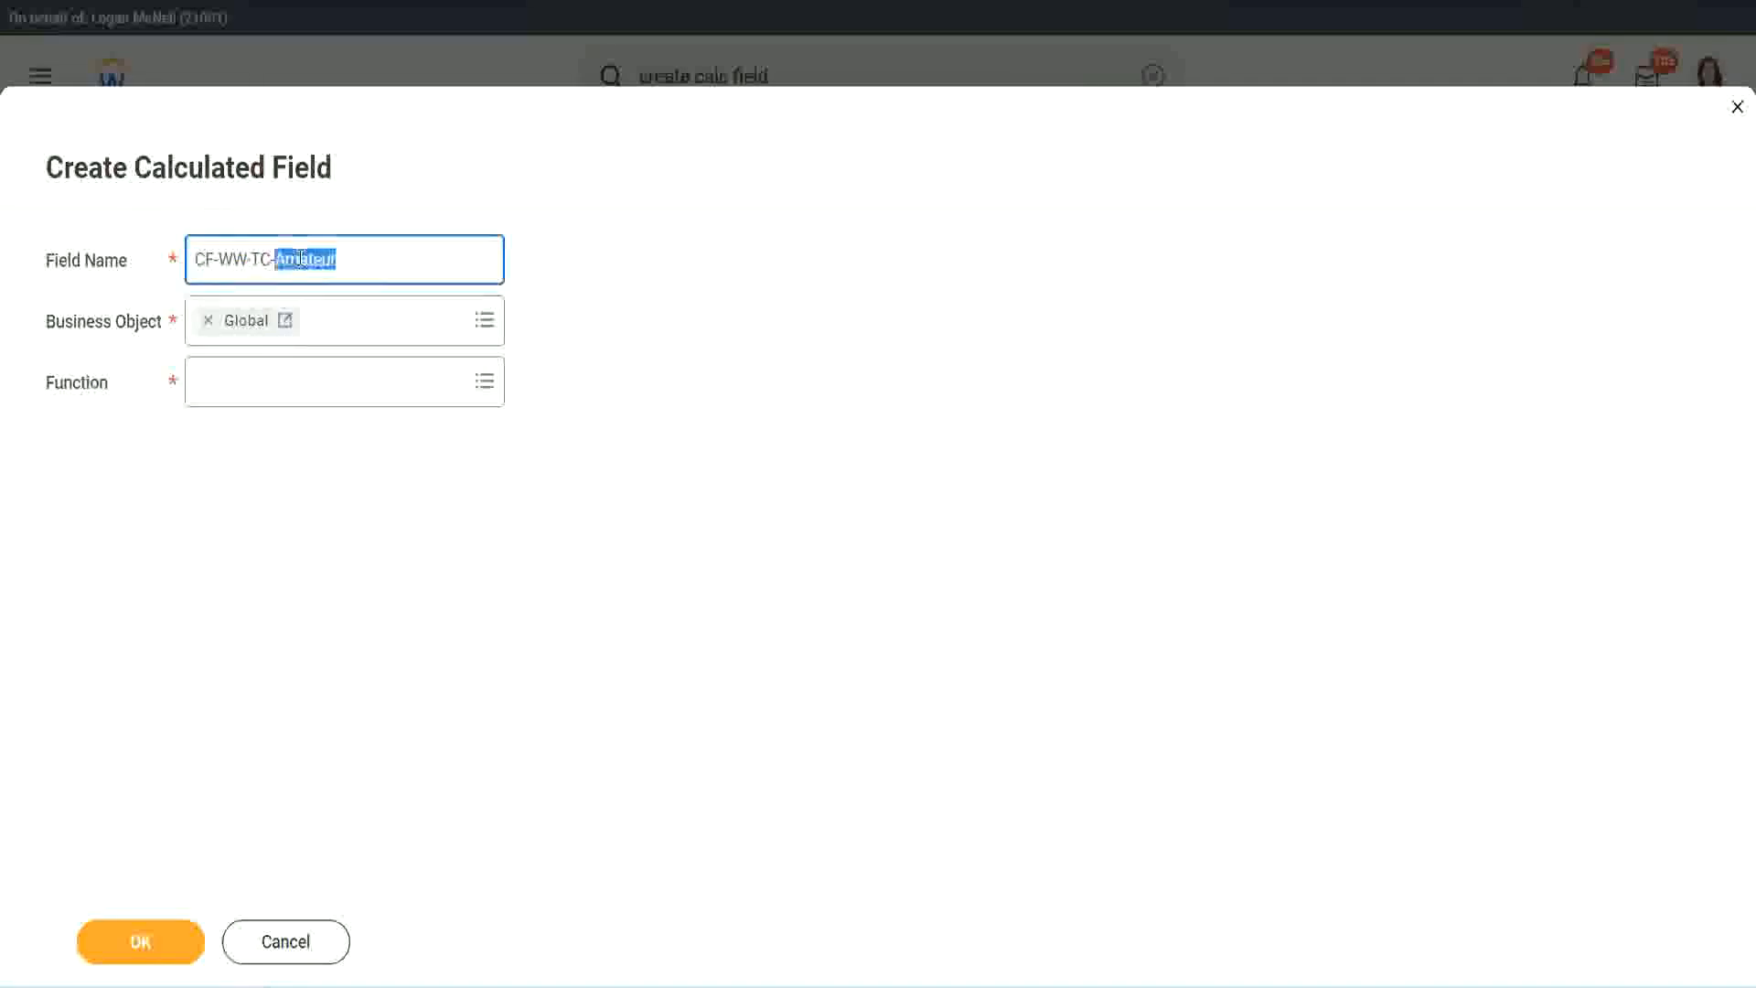
click(363, 255)
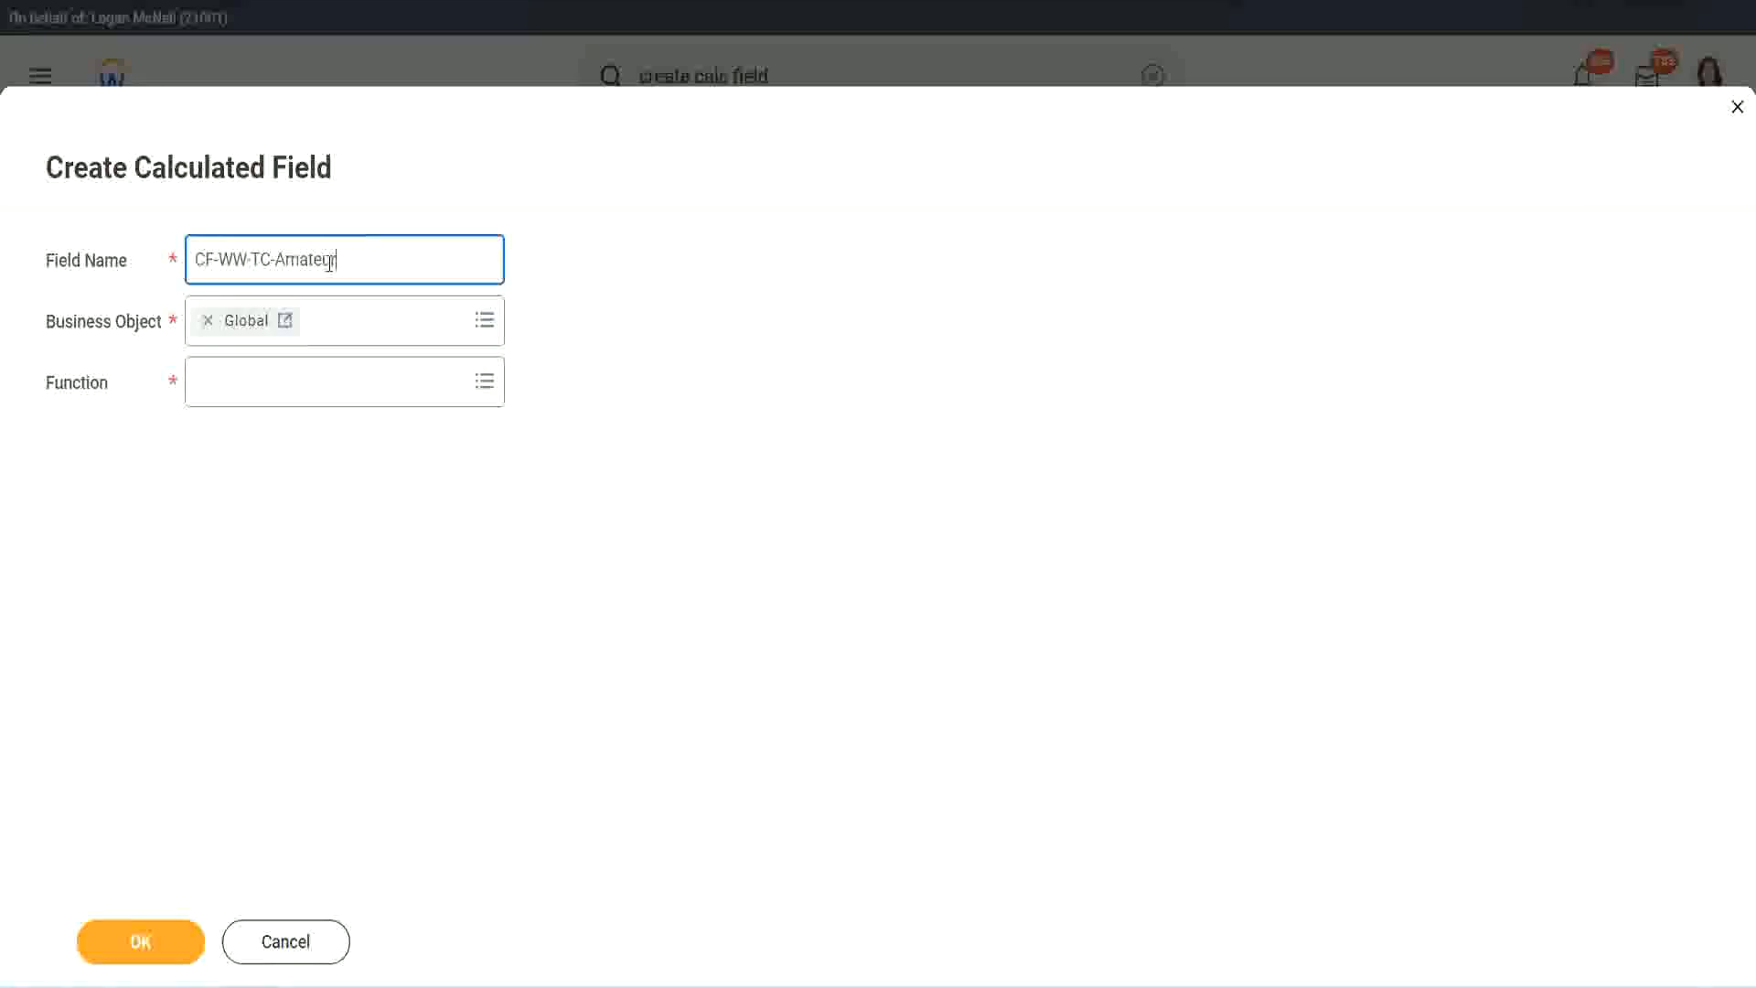
double_click(328, 262)
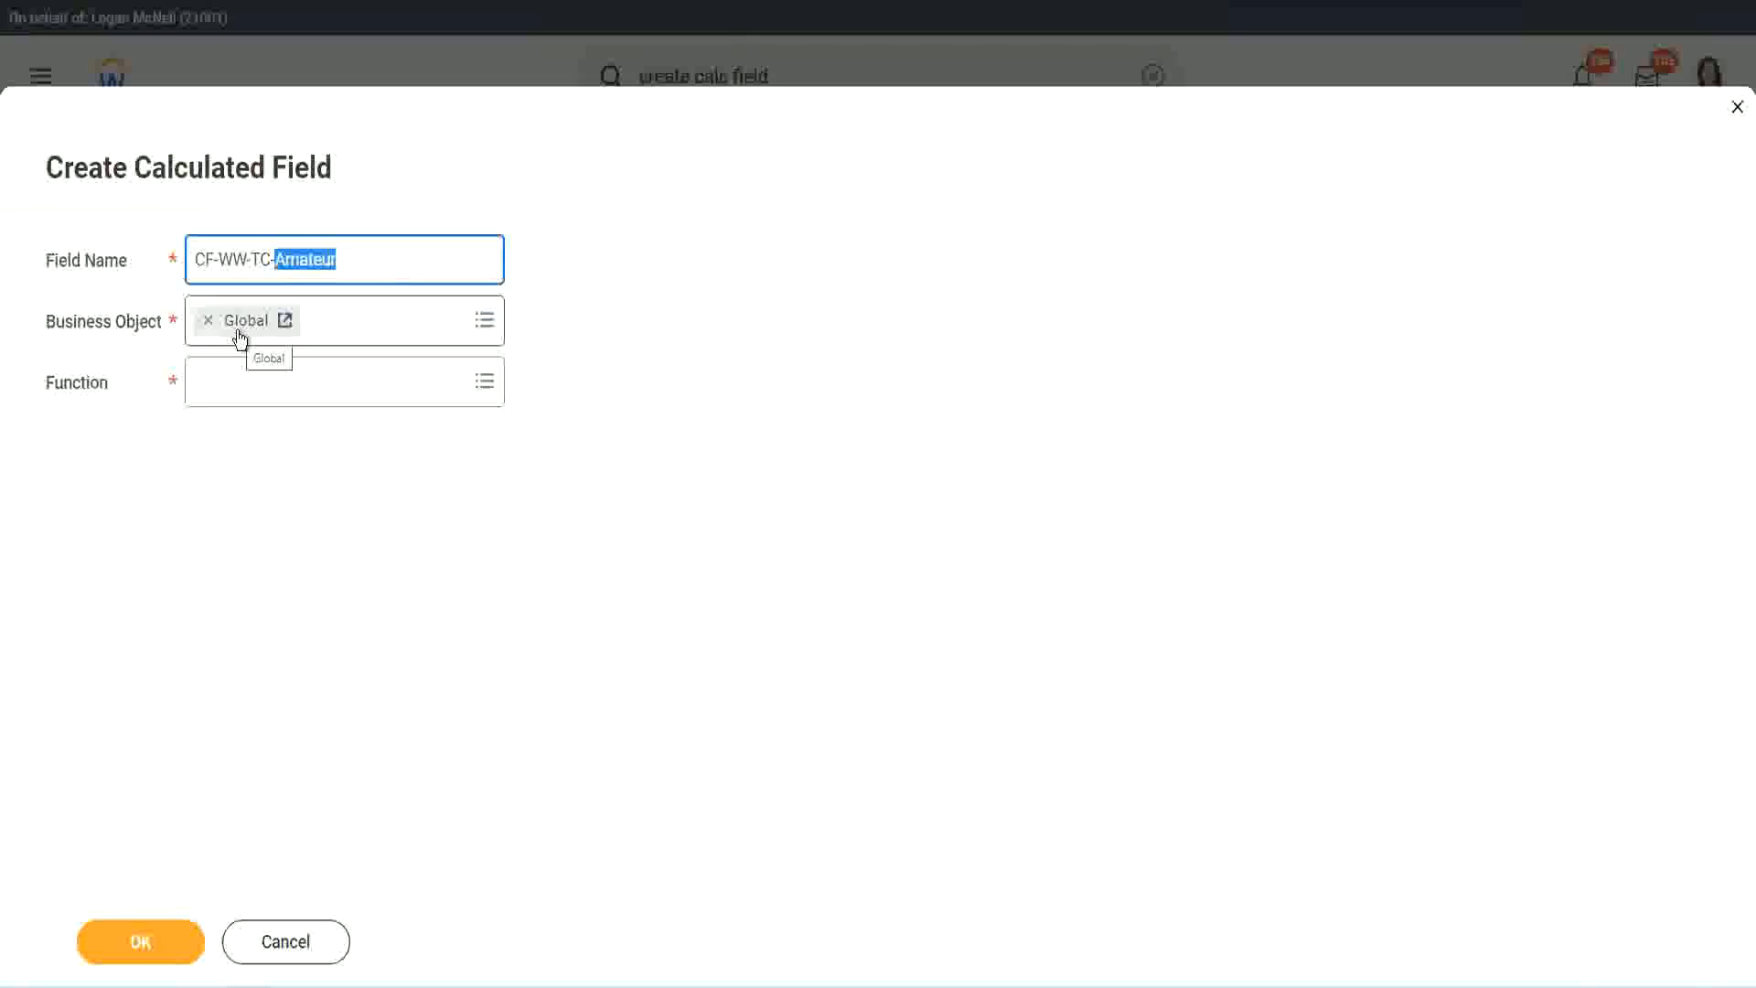
Step: Set the field's function to Text Constant and continue to its calculation definition
click(244, 383)
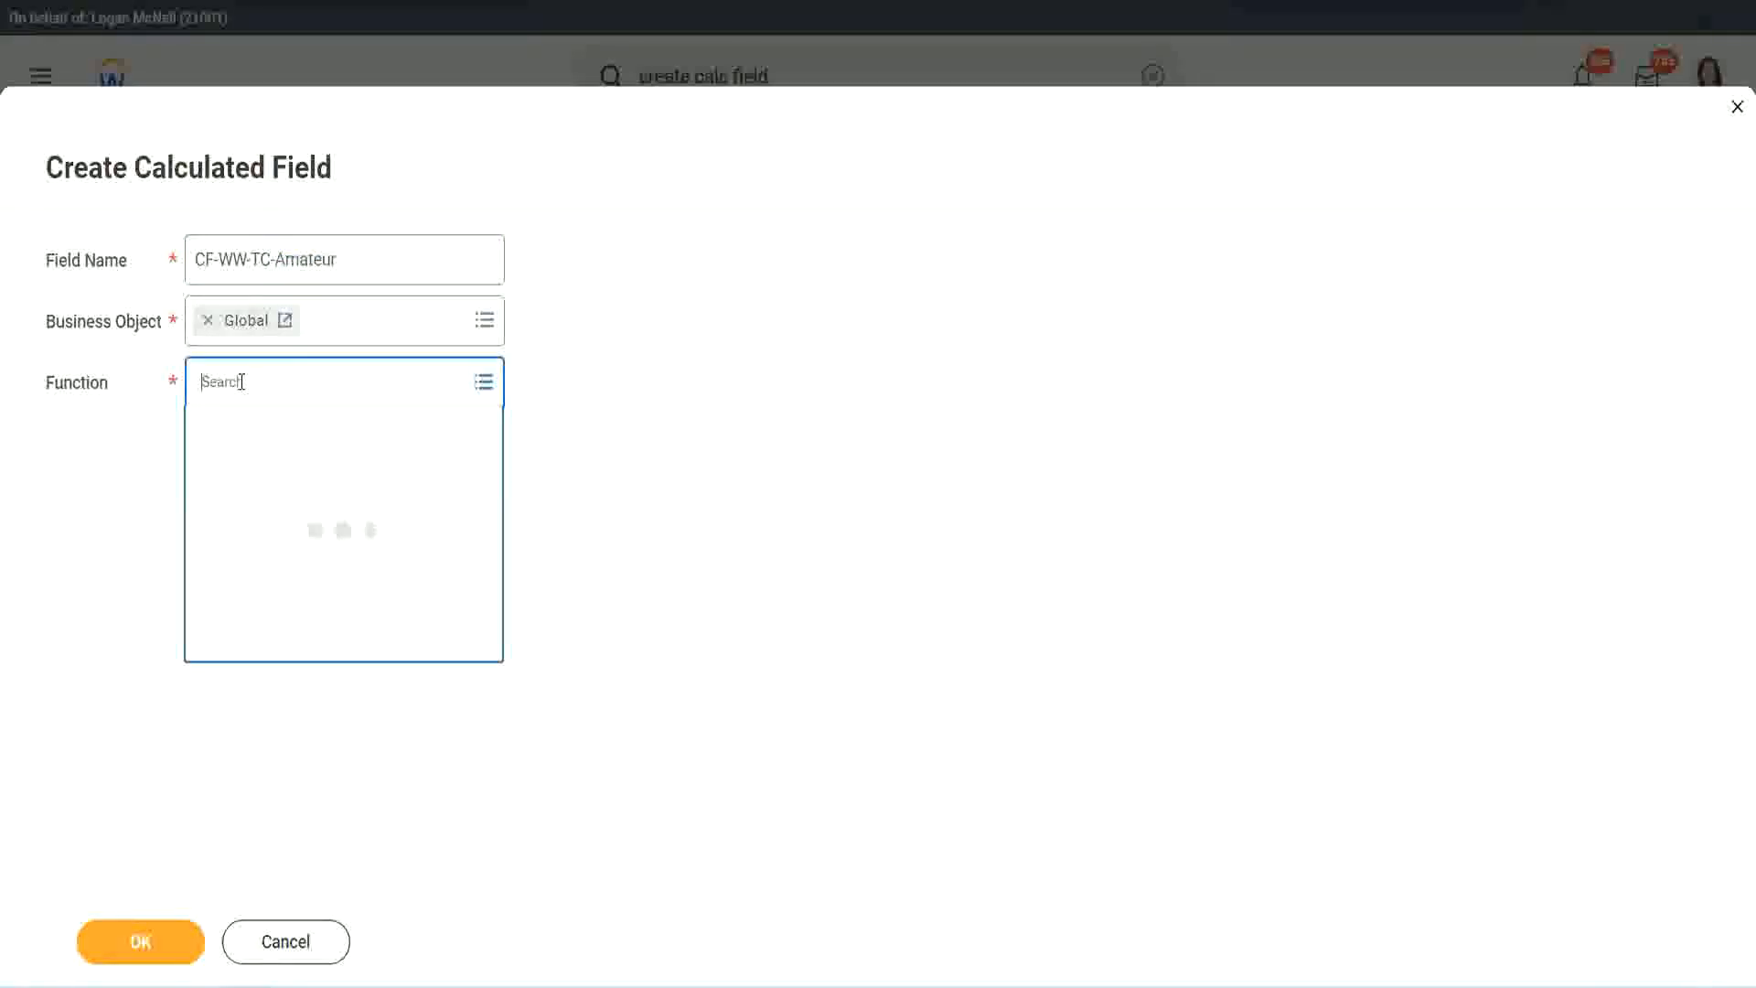
text(text cal)
text(s)
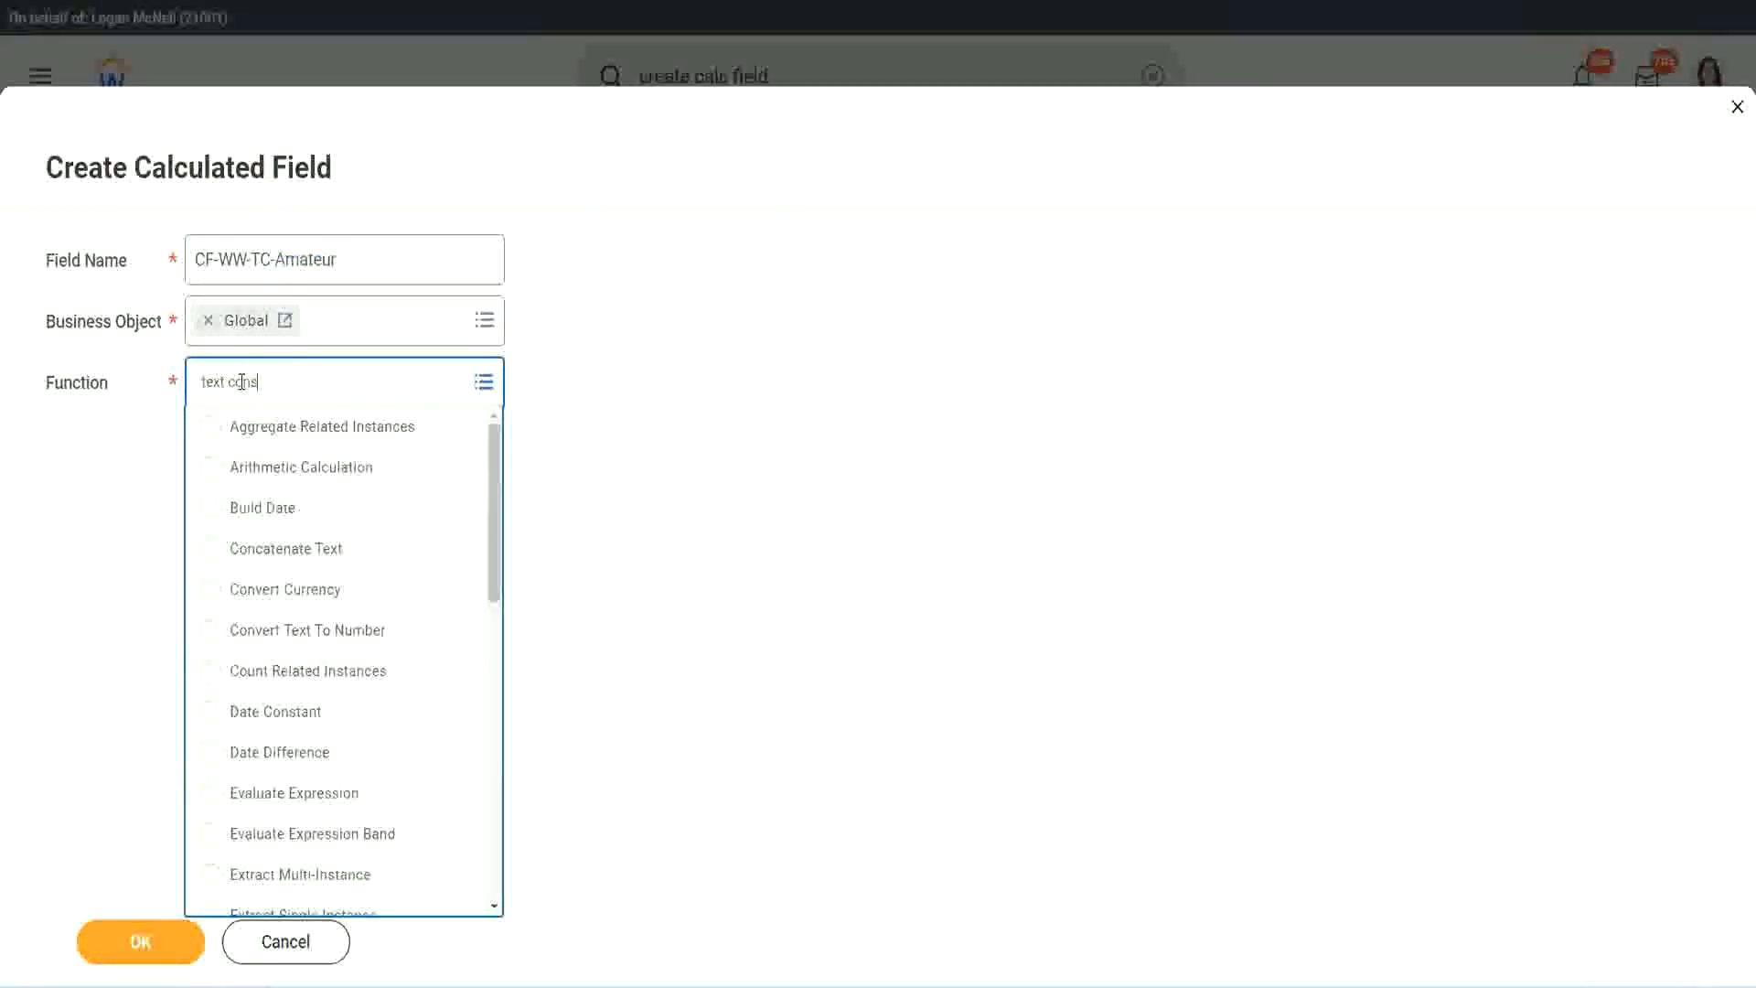
key(Return)
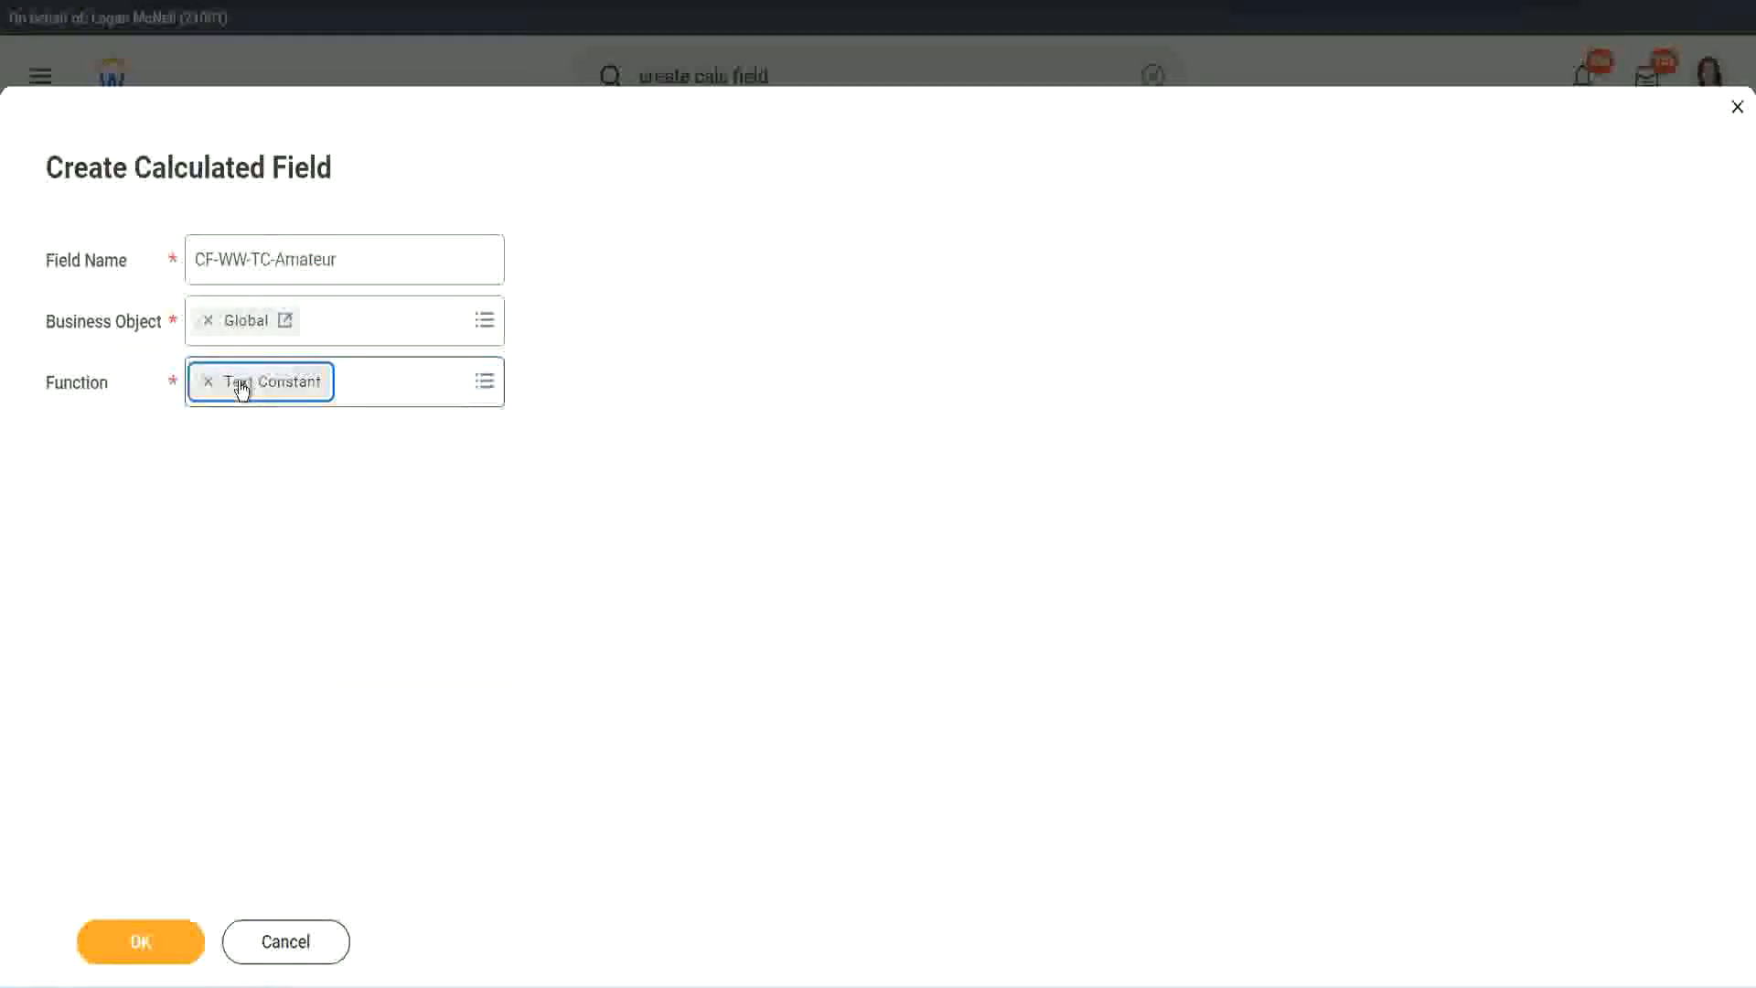
click(147, 956)
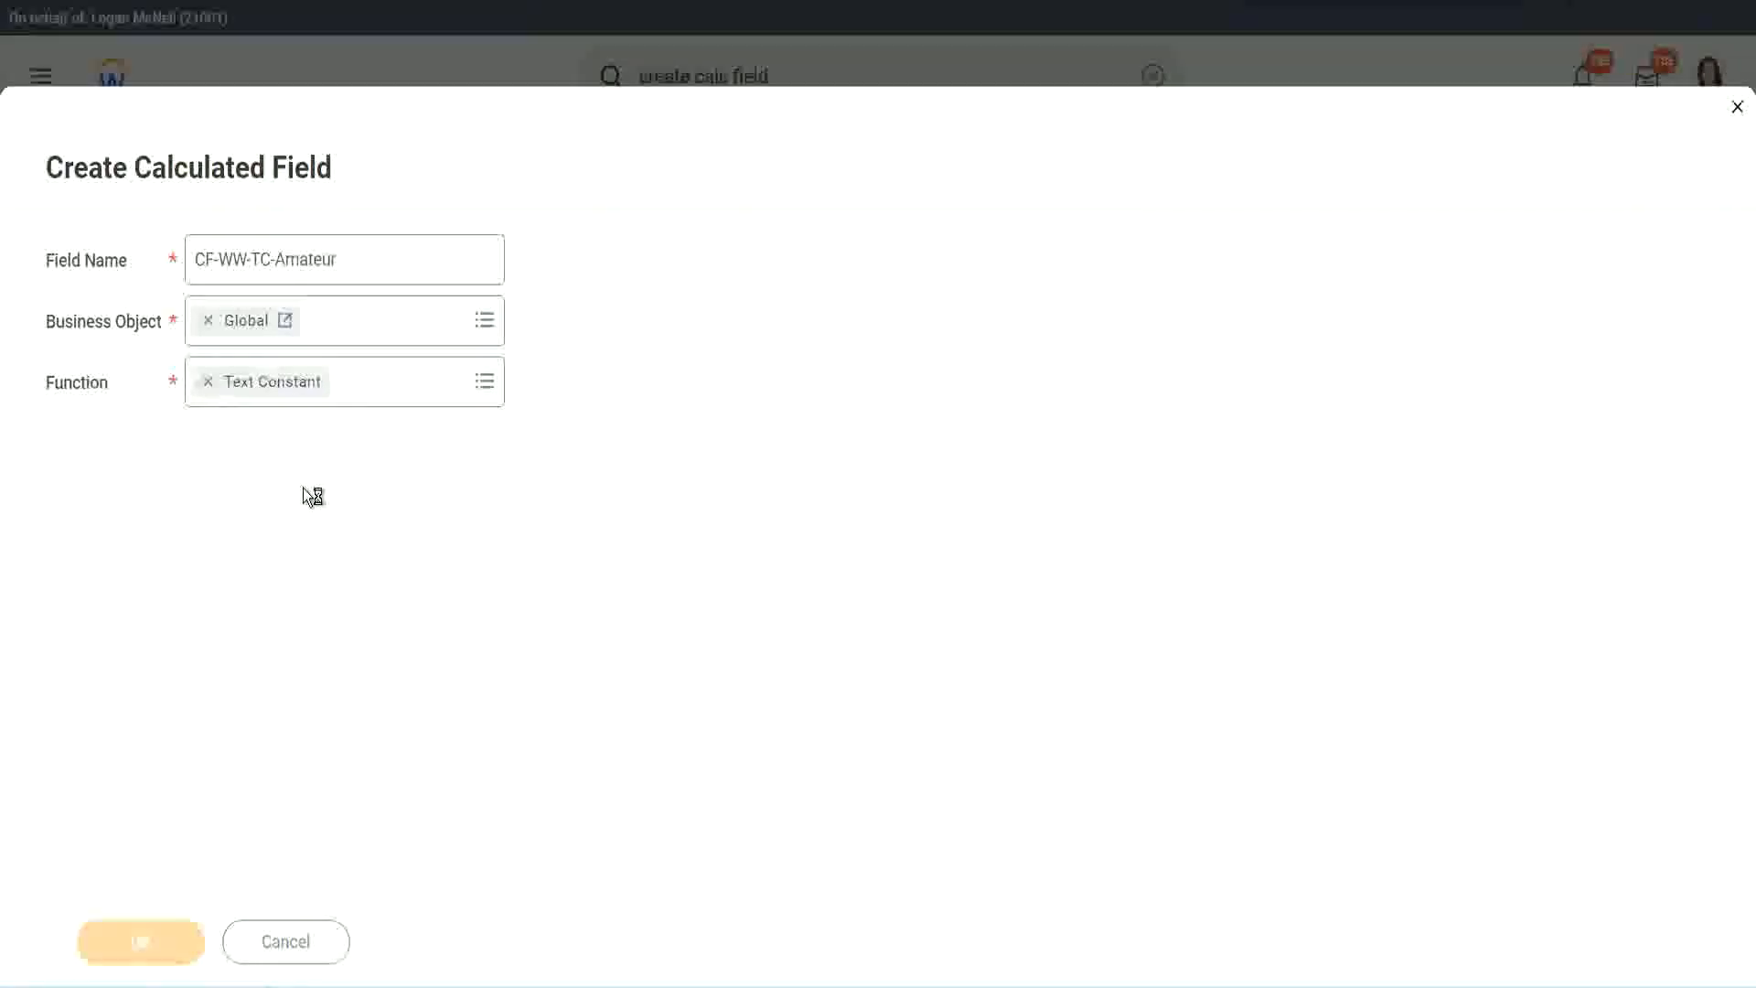
Step: Set the text constant to Amateur, save the field, and copy its name from the first row's return value
click(293, 518)
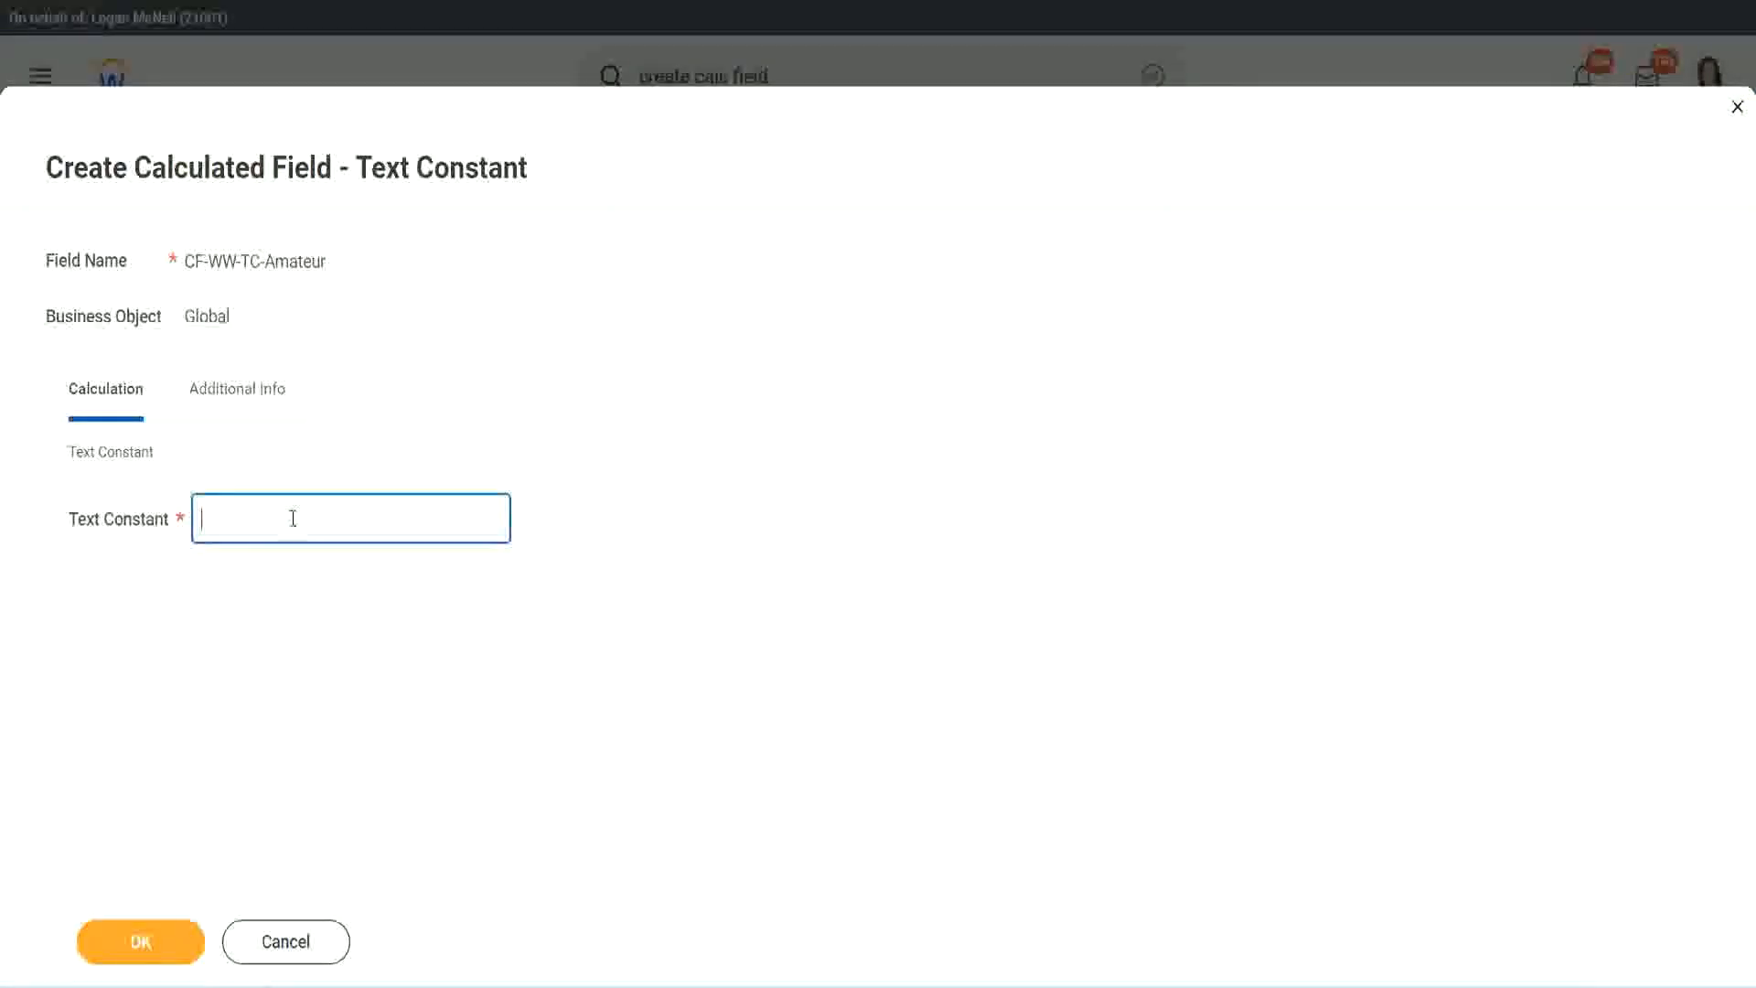
text(Amateur)
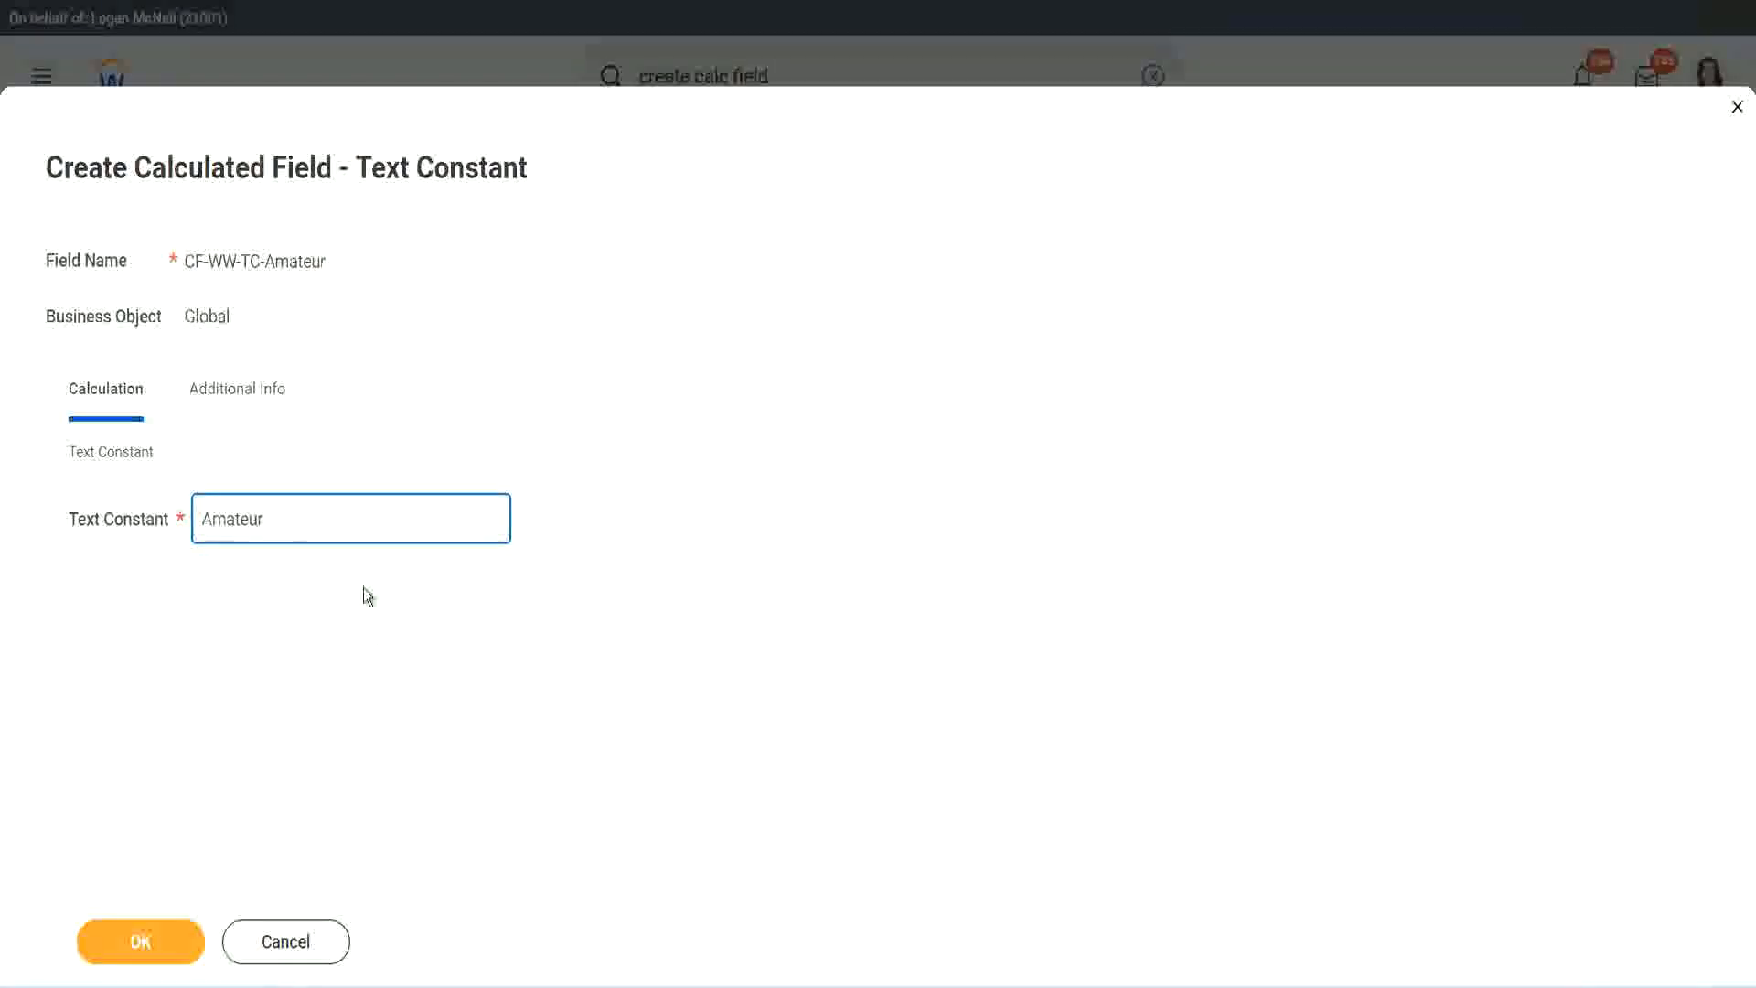
click(137, 942)
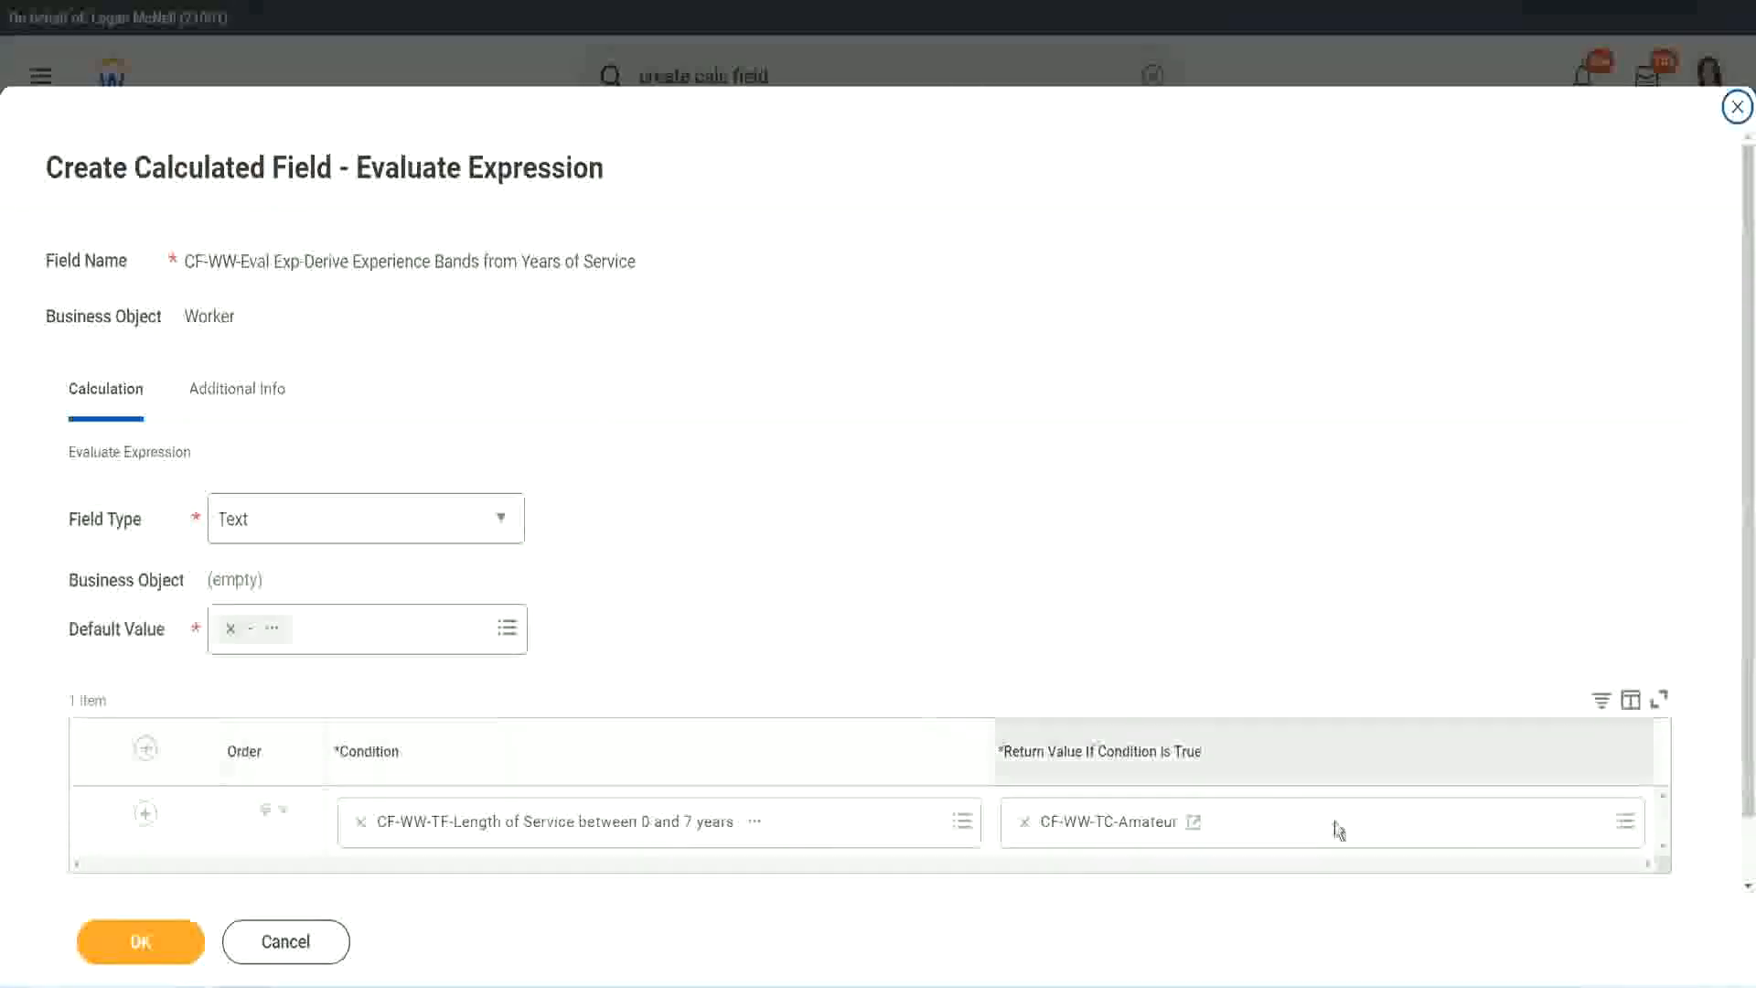
right_click(1090, 825)
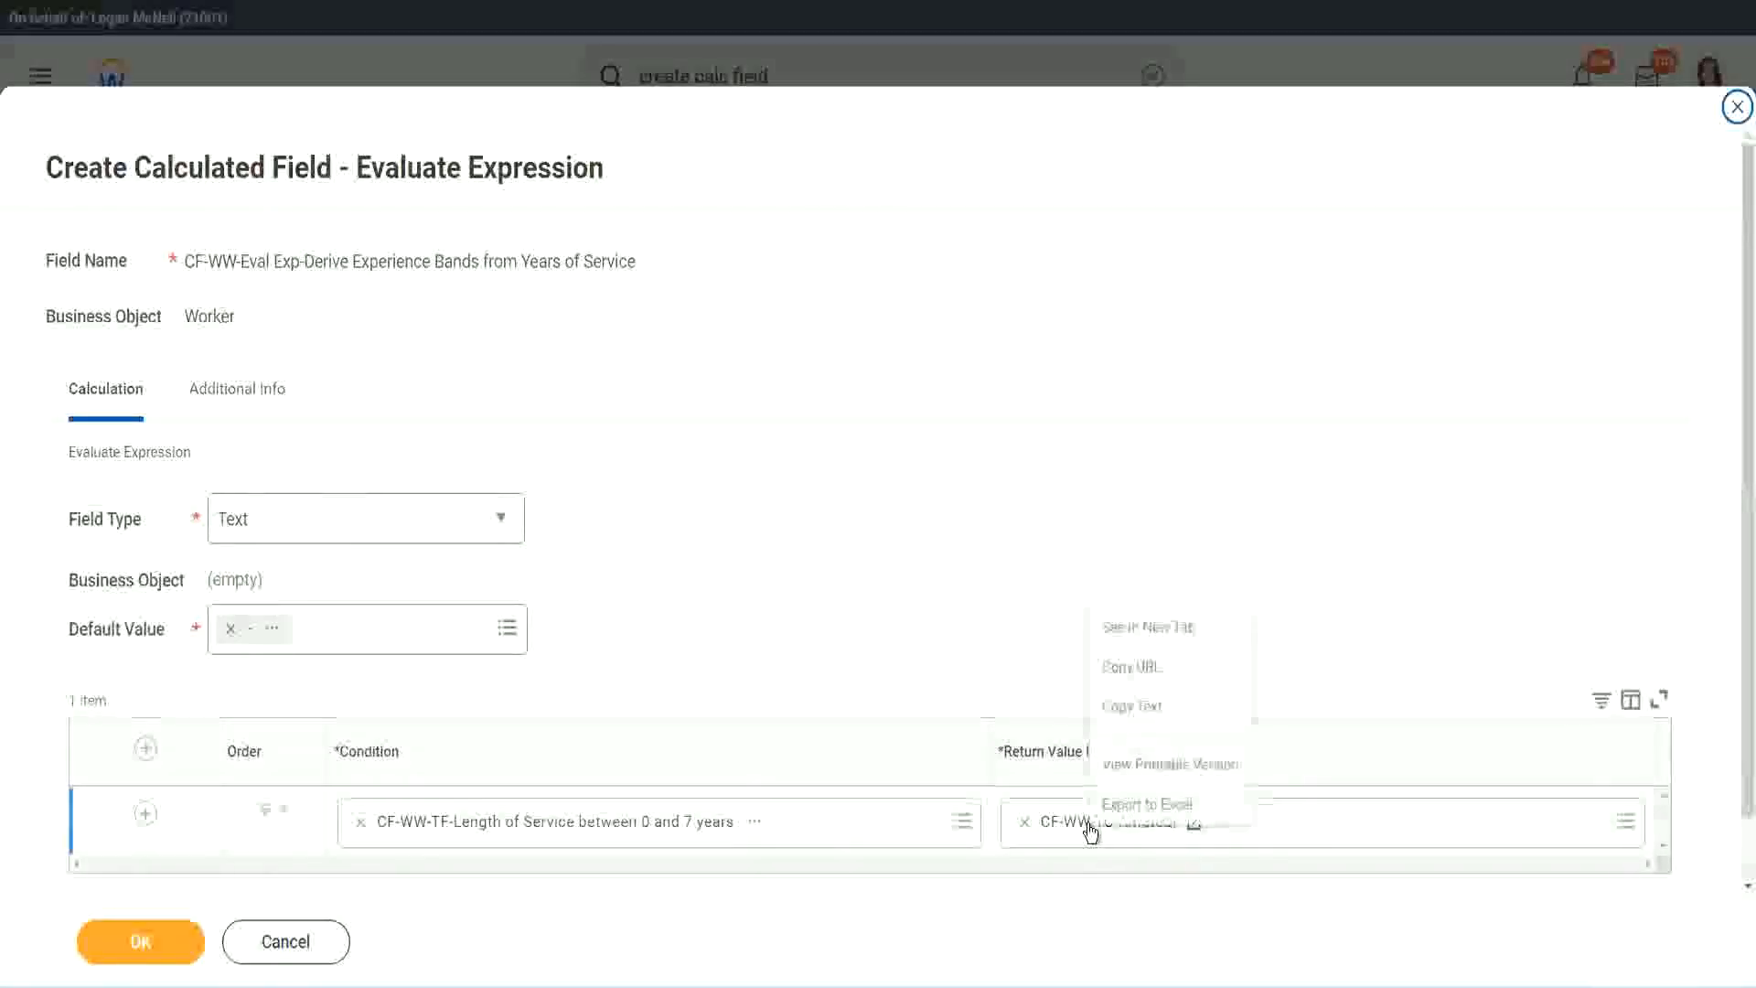
click(1150, 709)
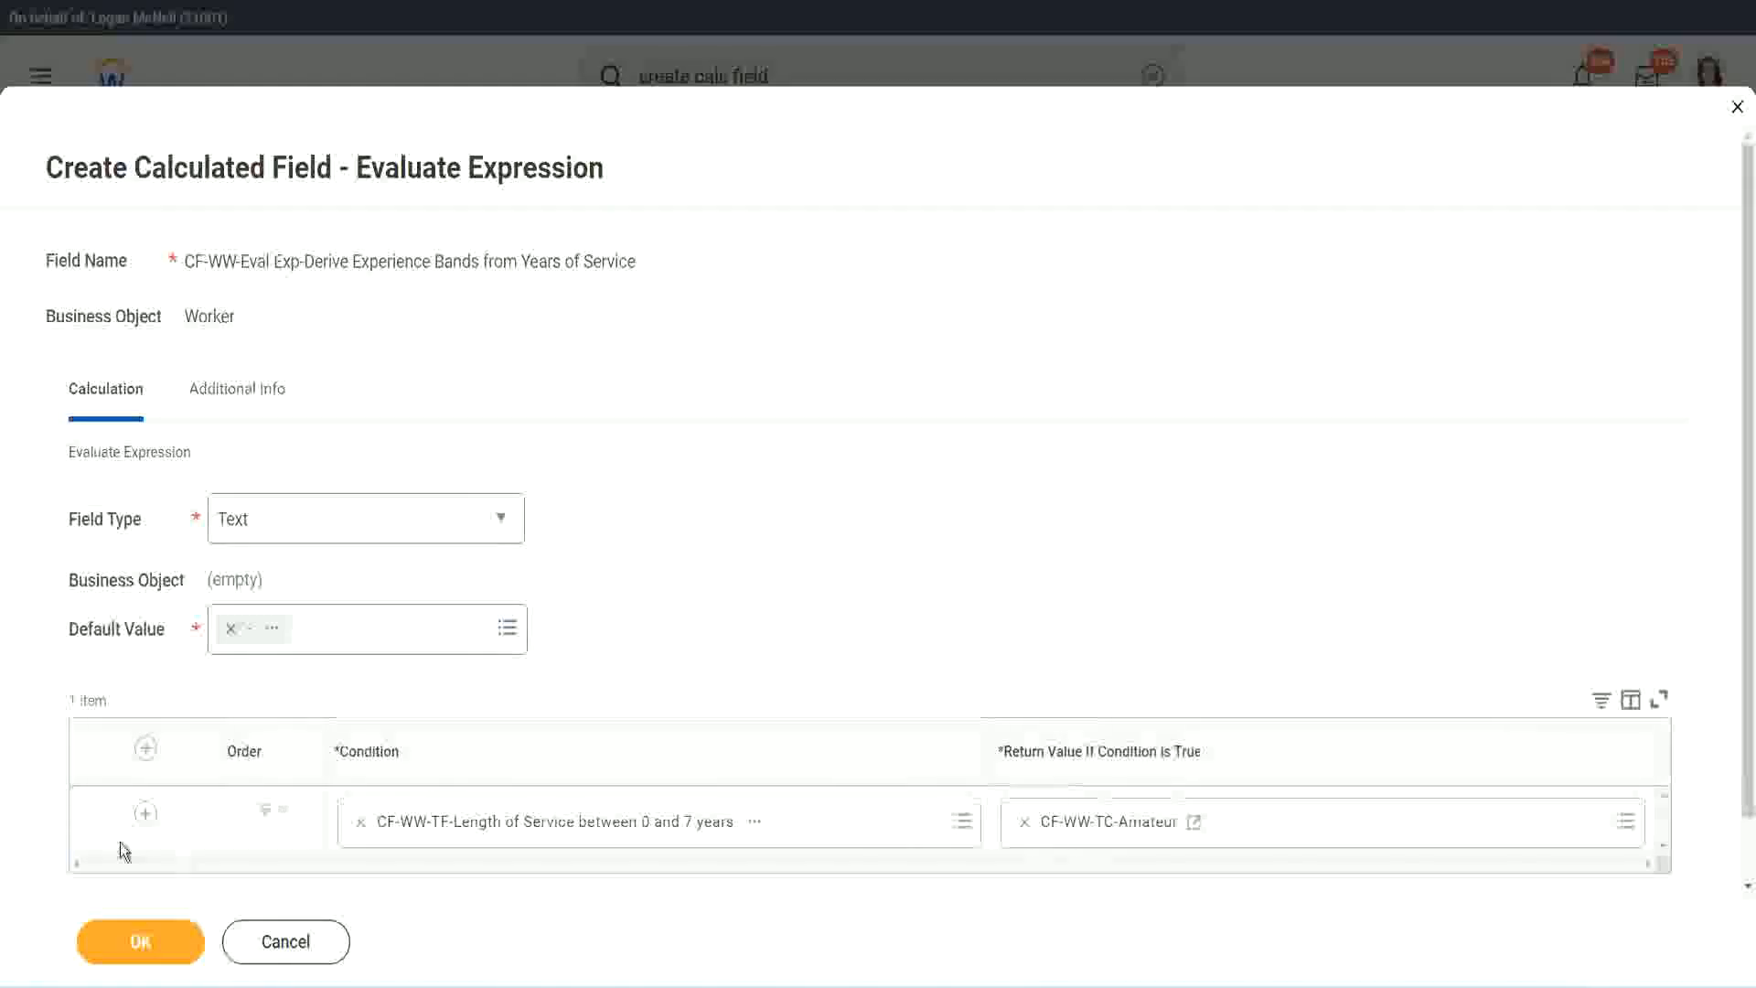
Step: Add three more condition rows and set the second row's condition to CF-WW-TF-Length of Service between 8 and 15 years
click(145, 814)
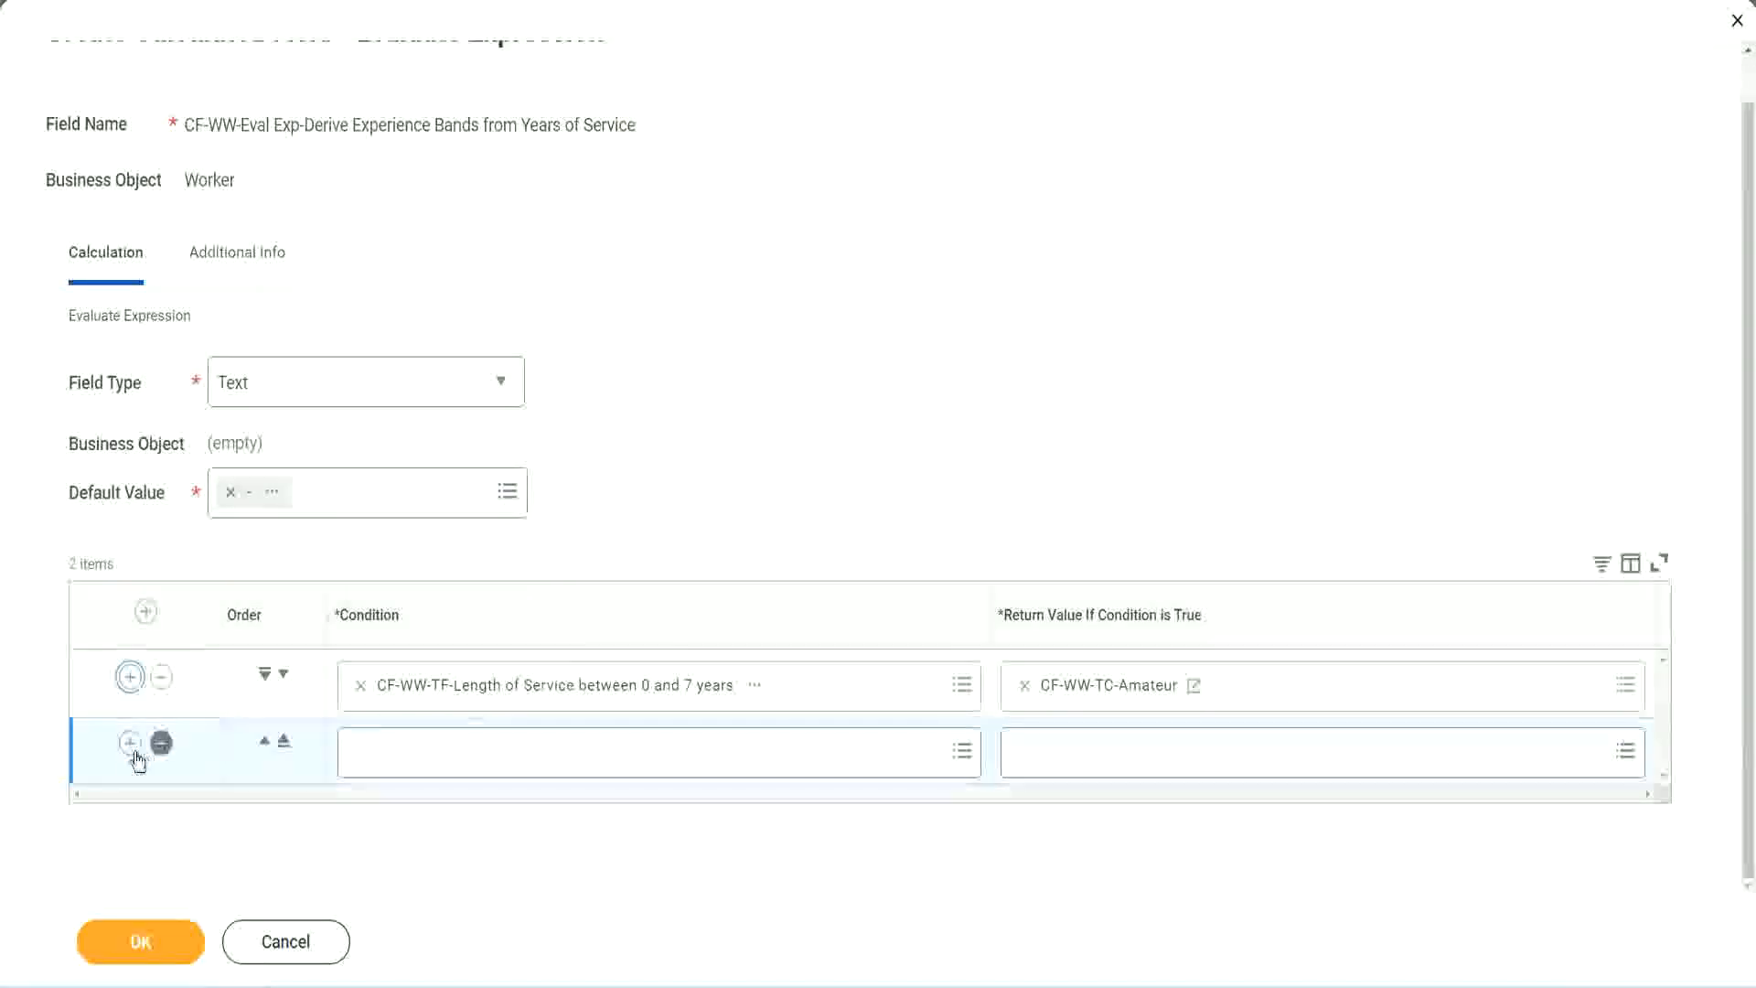
click(130, 742)
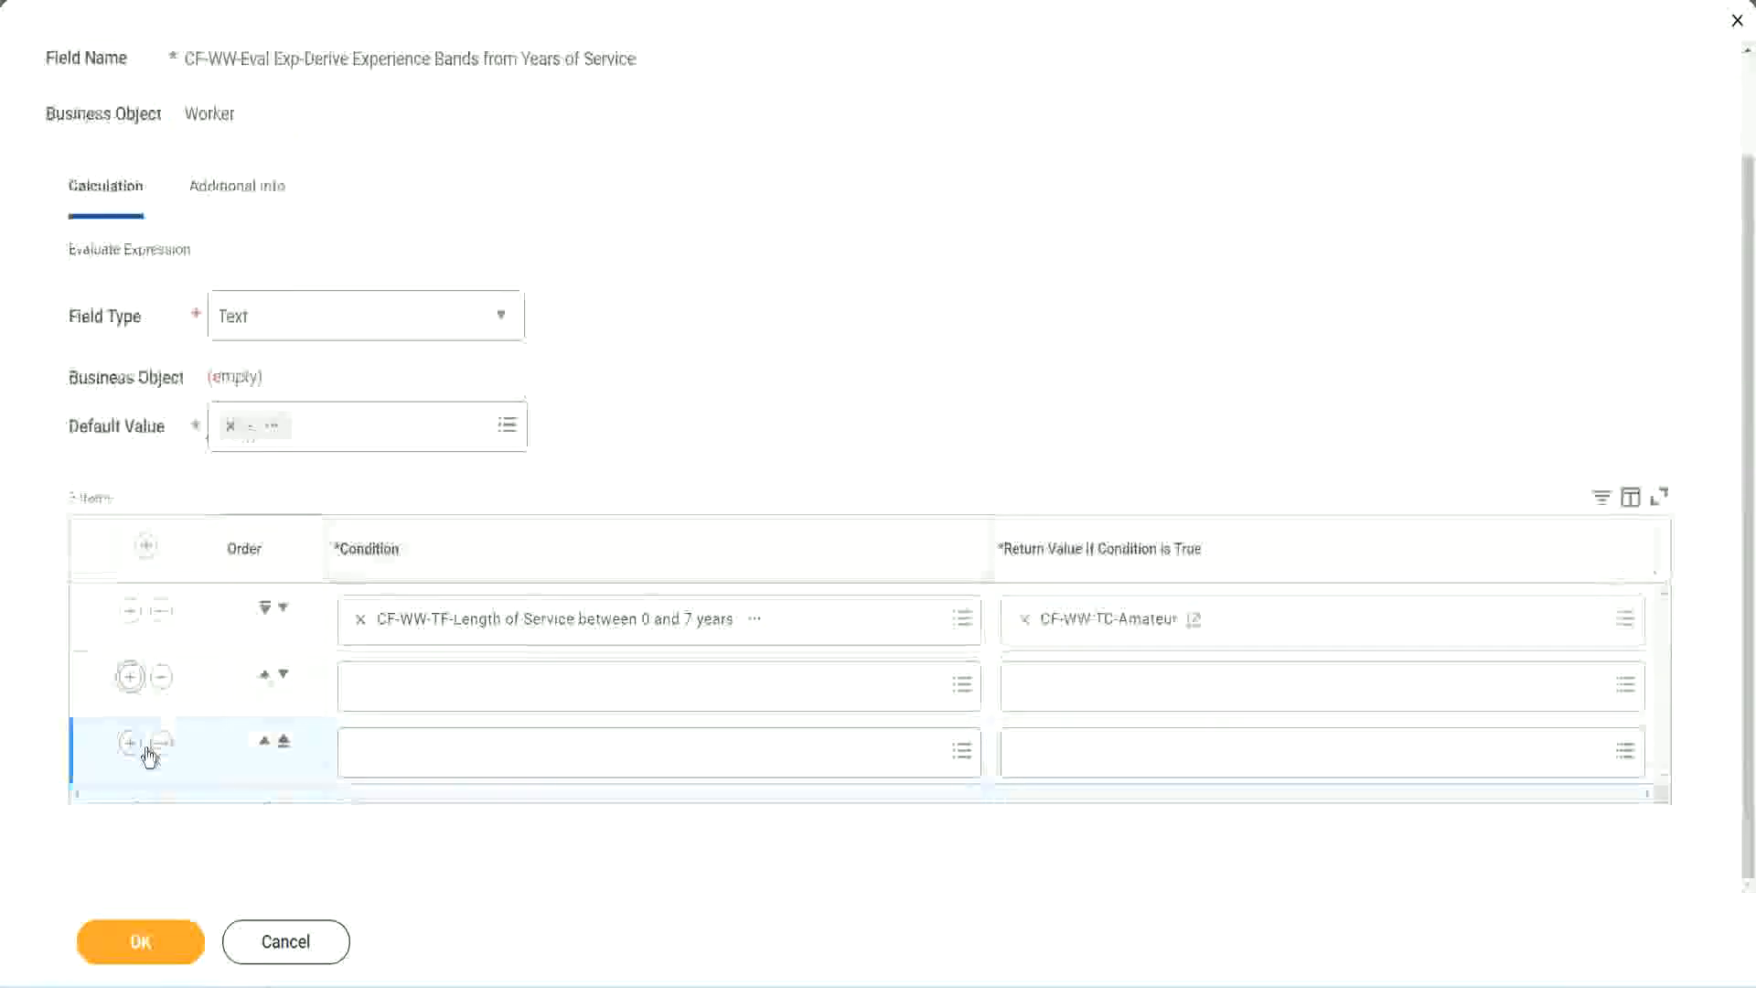
click(432, 685)
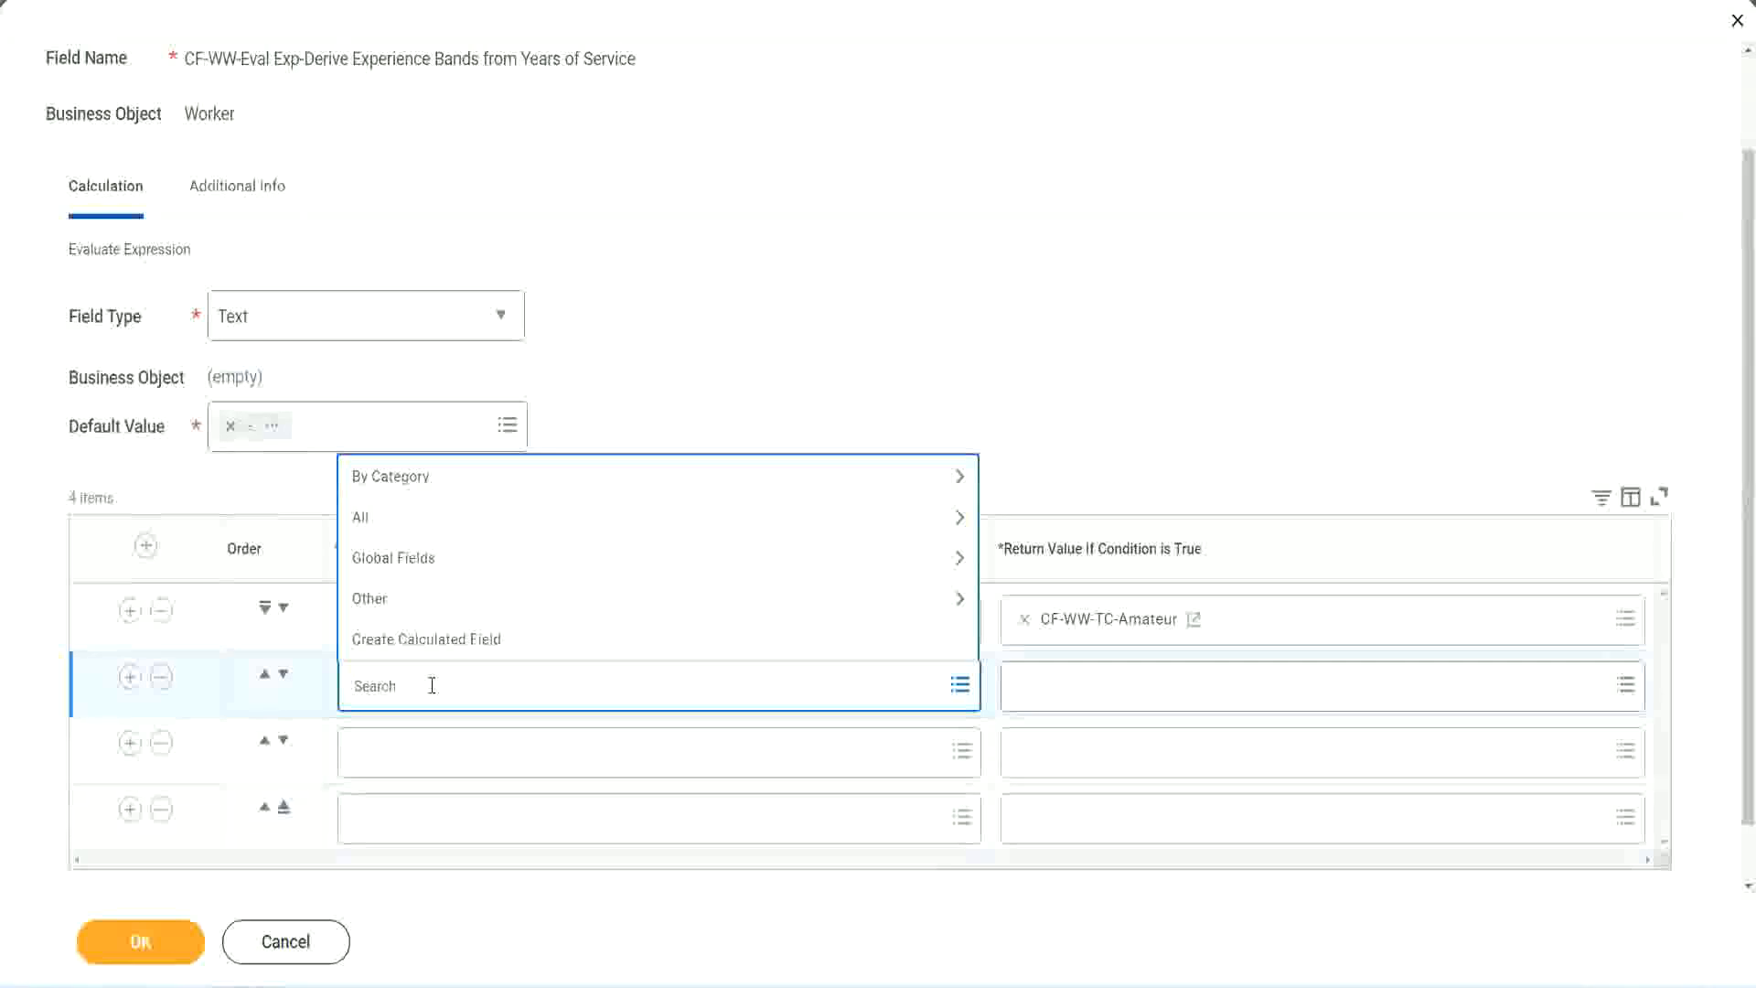
text(cf-ww)
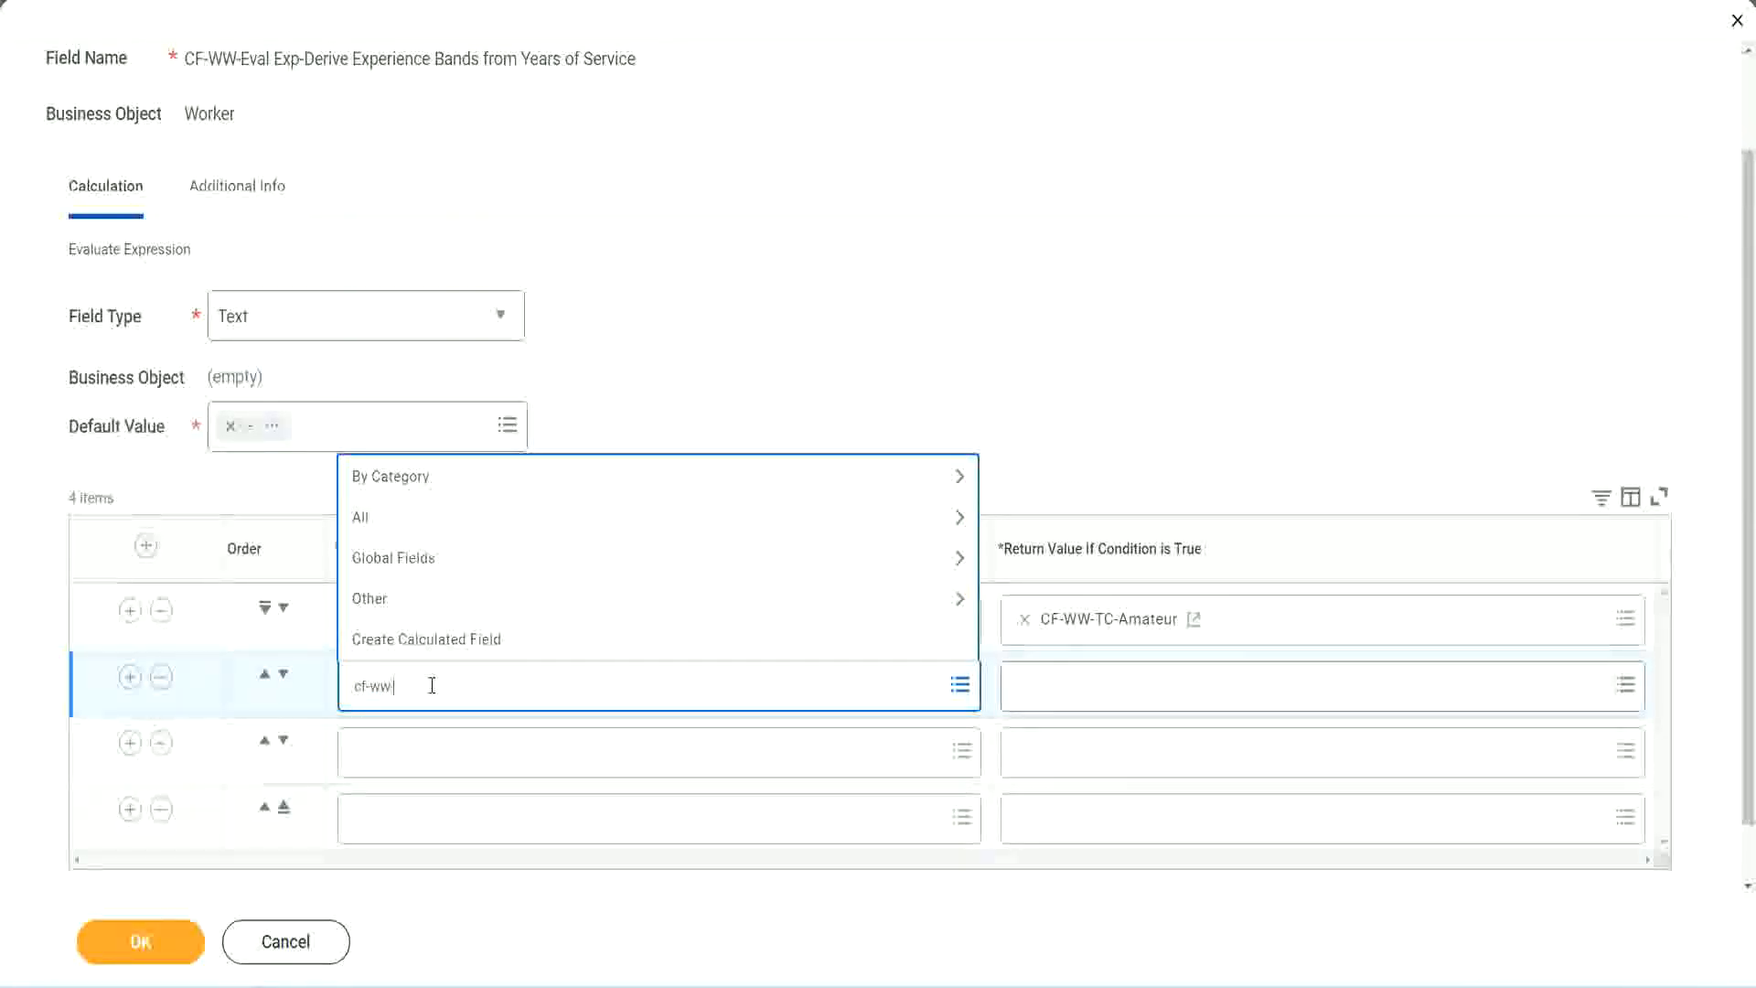
text(-tf)
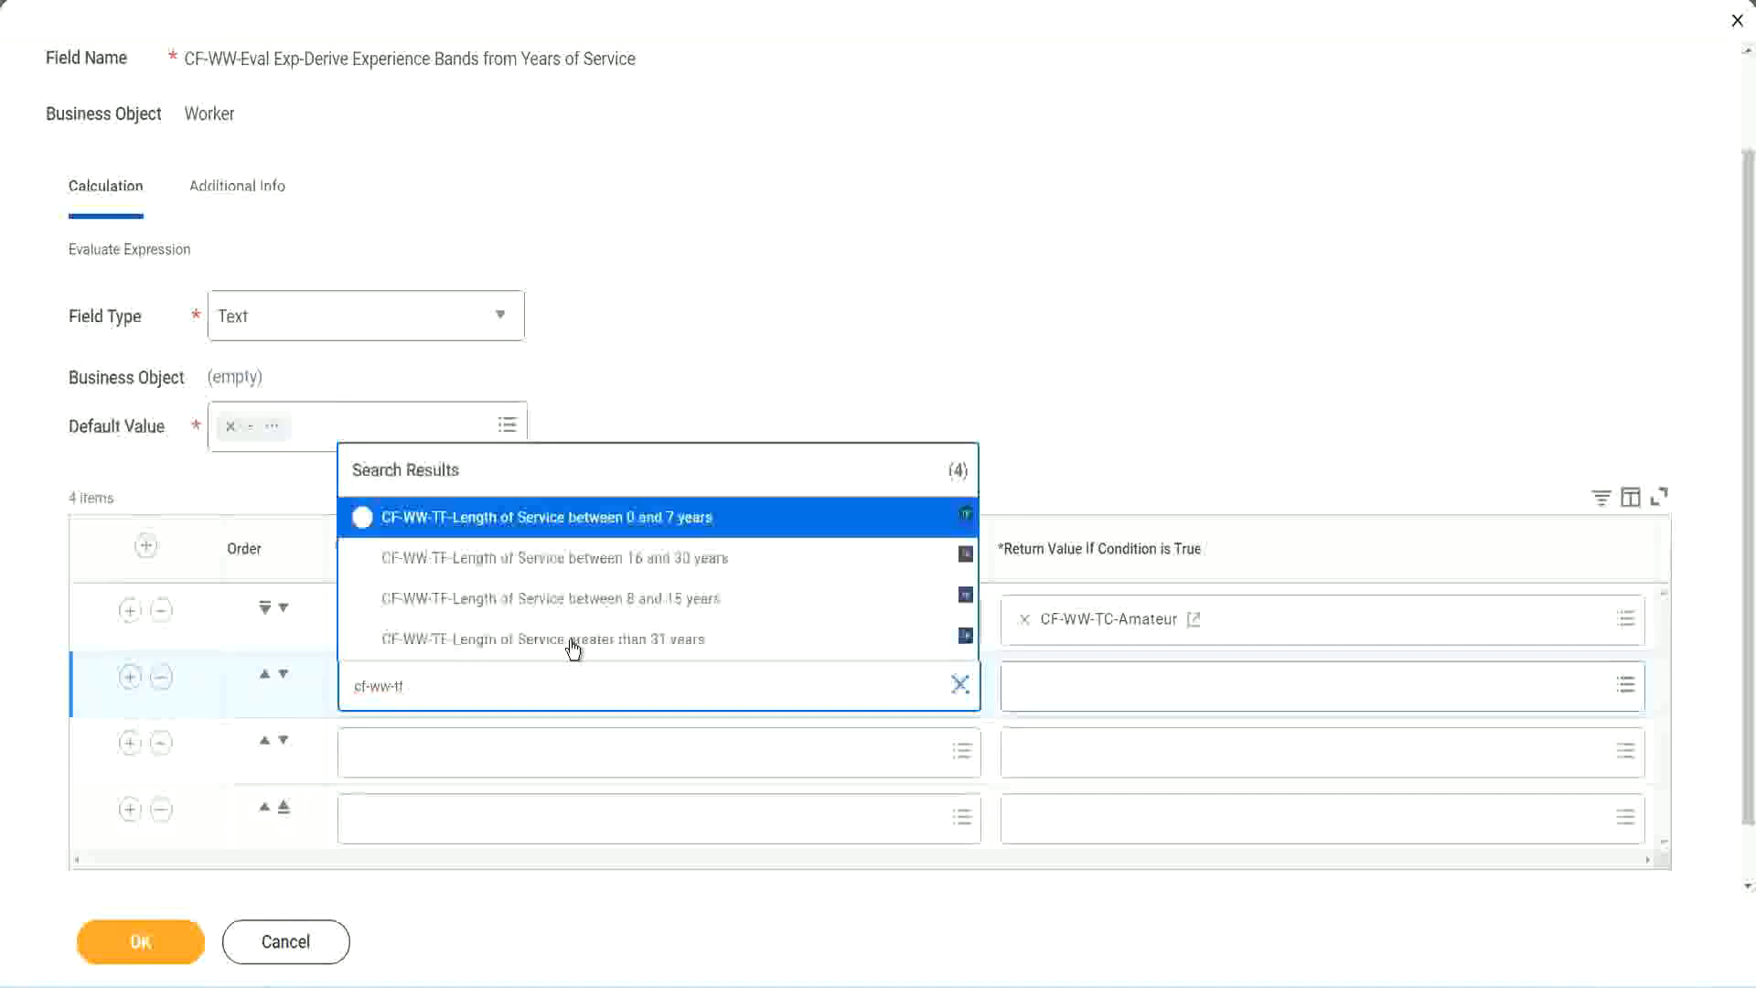
click(678, 603)
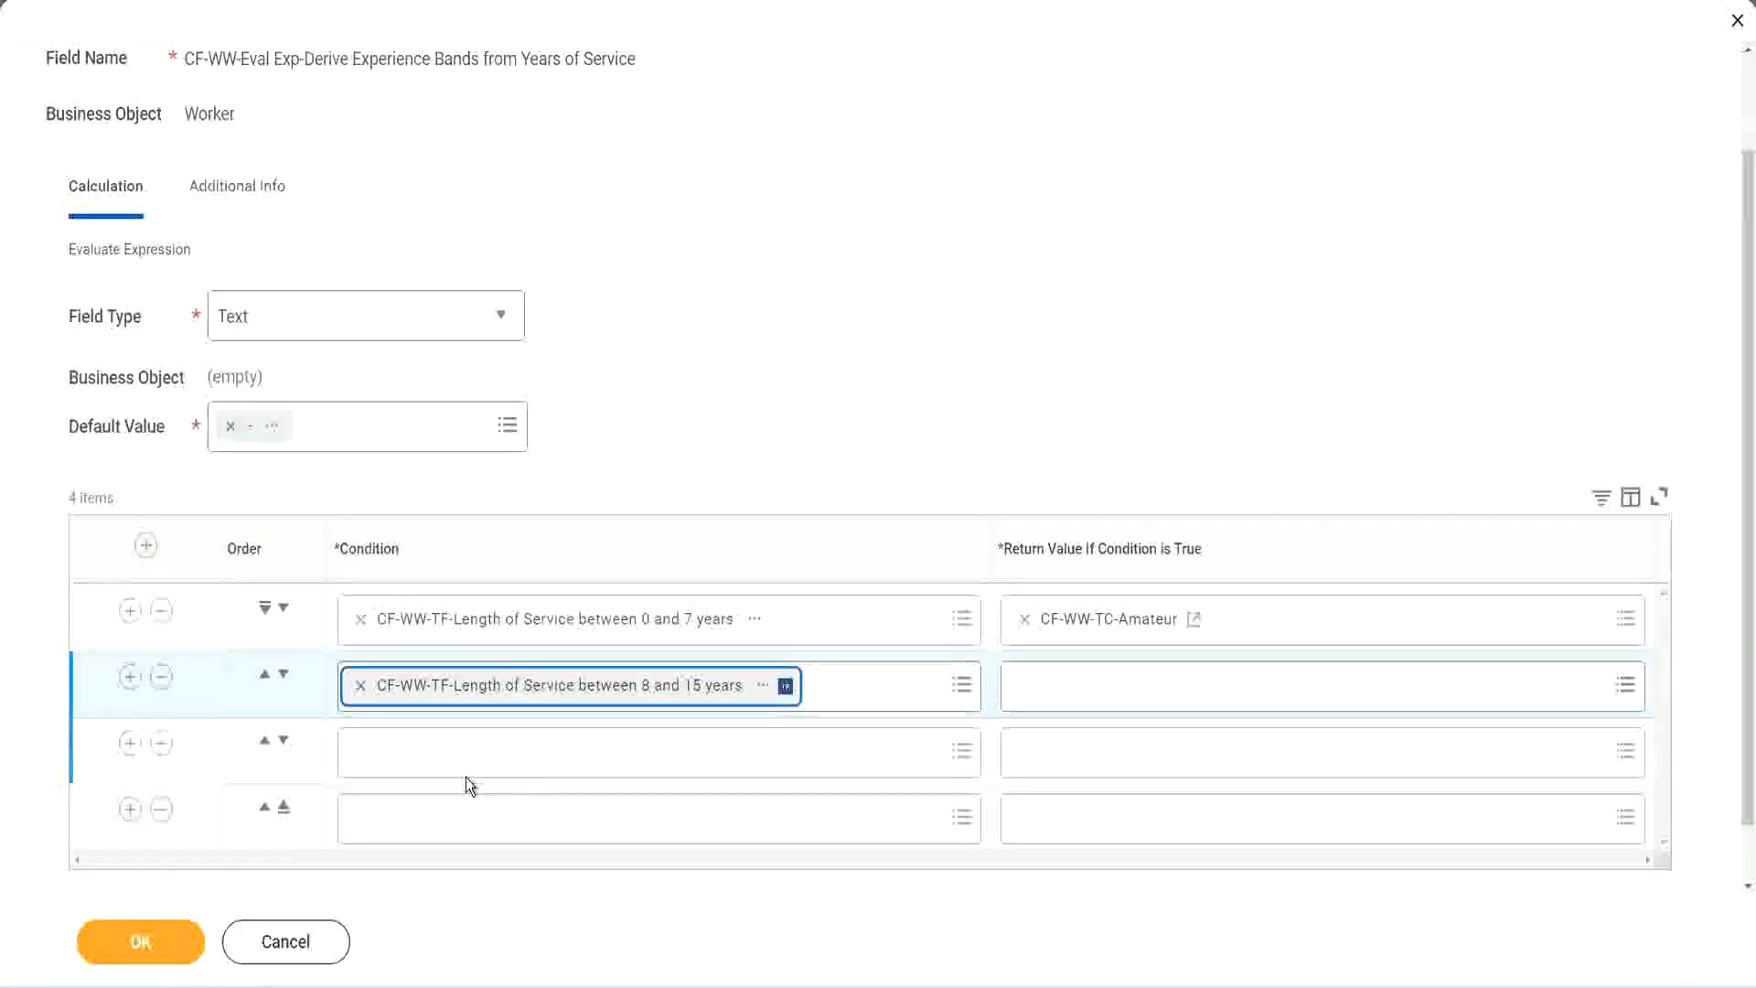
Step: Set the third row's condition to CF-WW-TF-Length of Service between 16 and 30 years
click(442, 751)
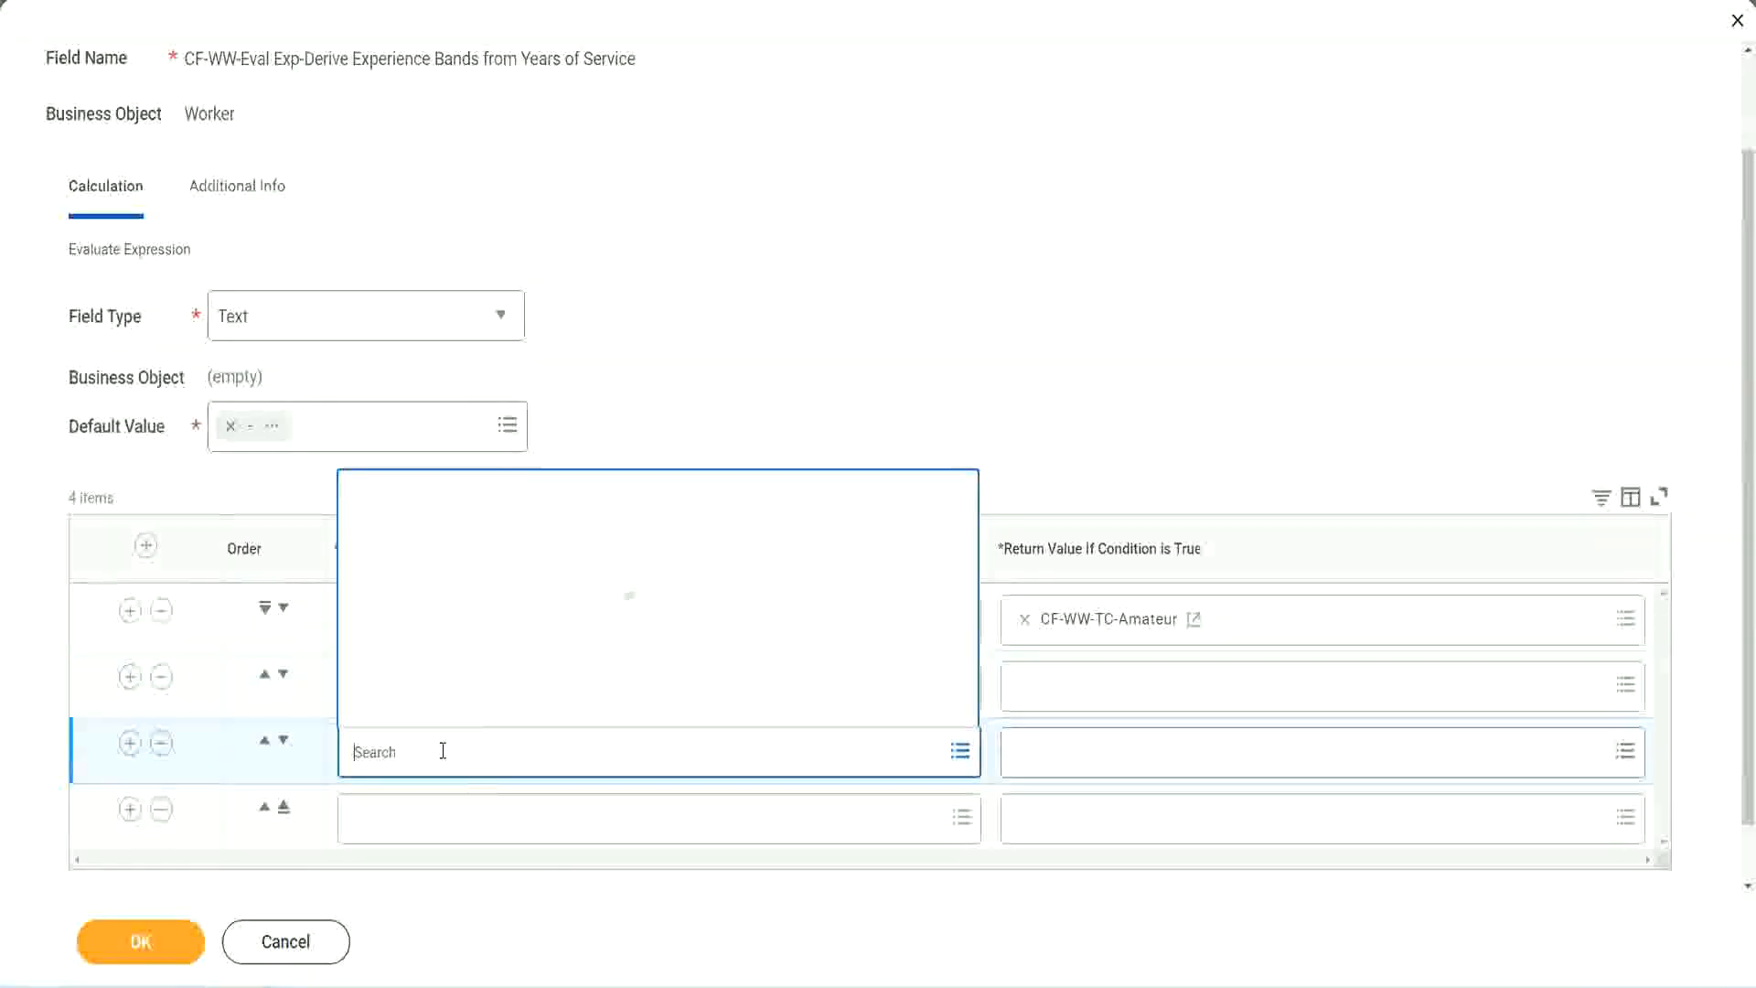
text(cf-ww-tf)
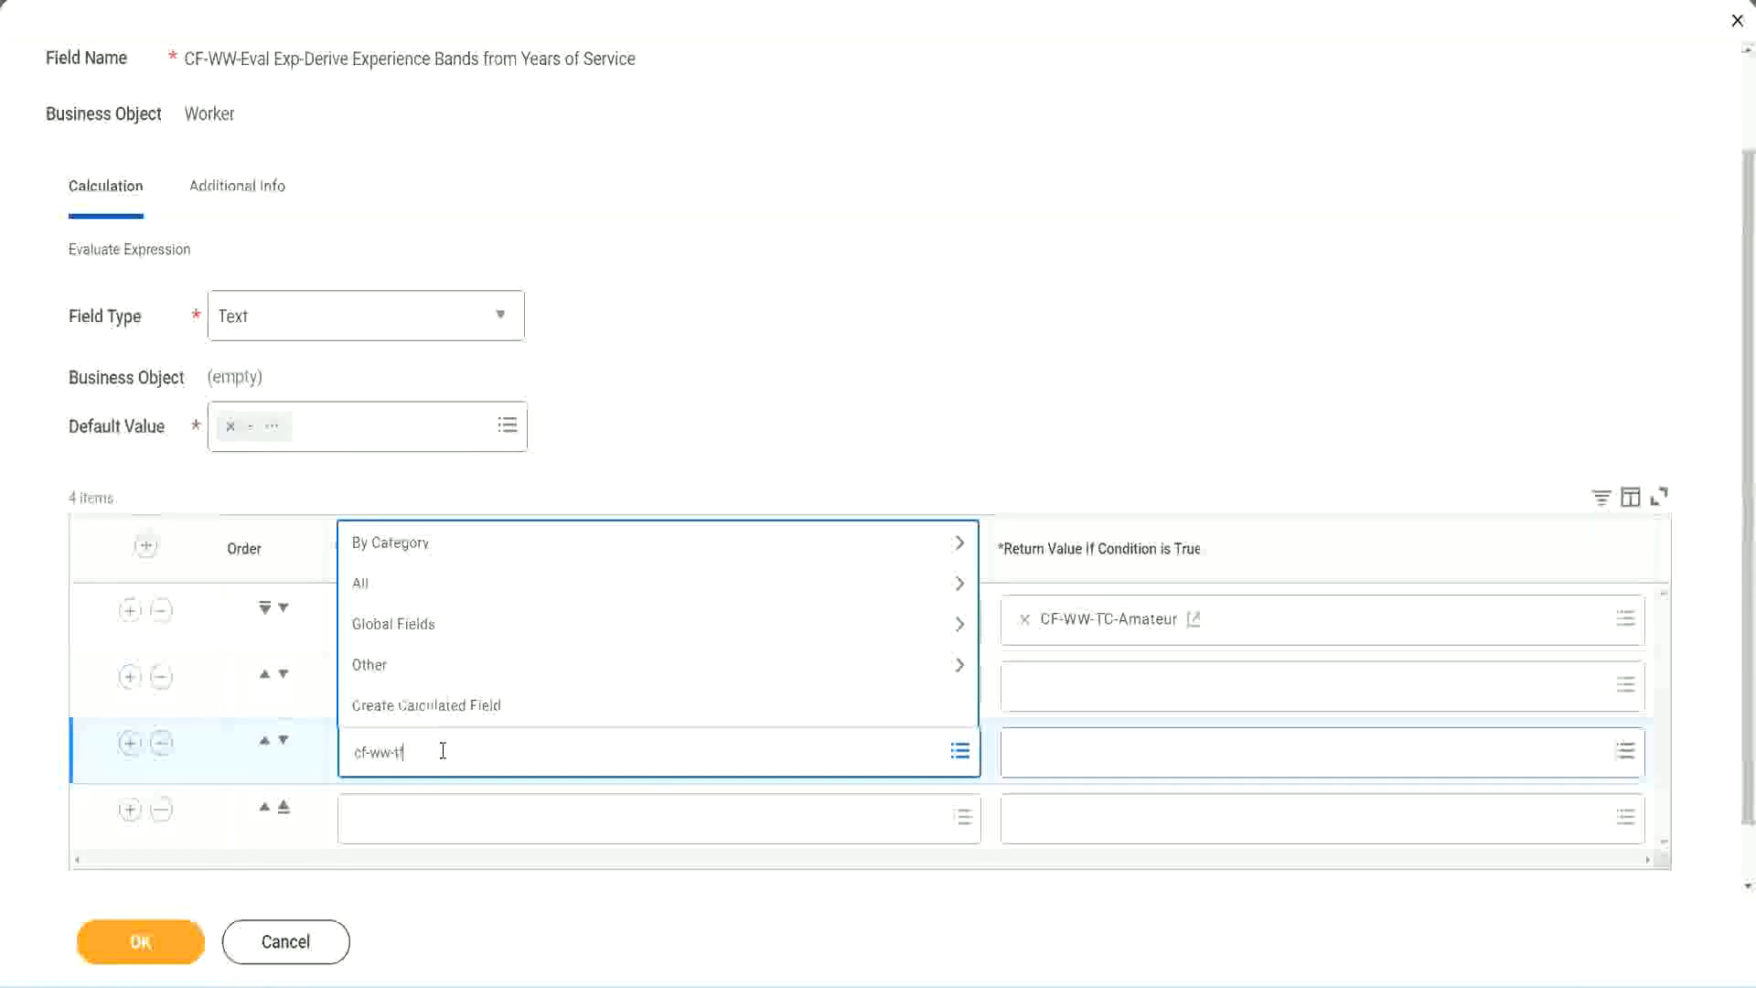
key(Return)
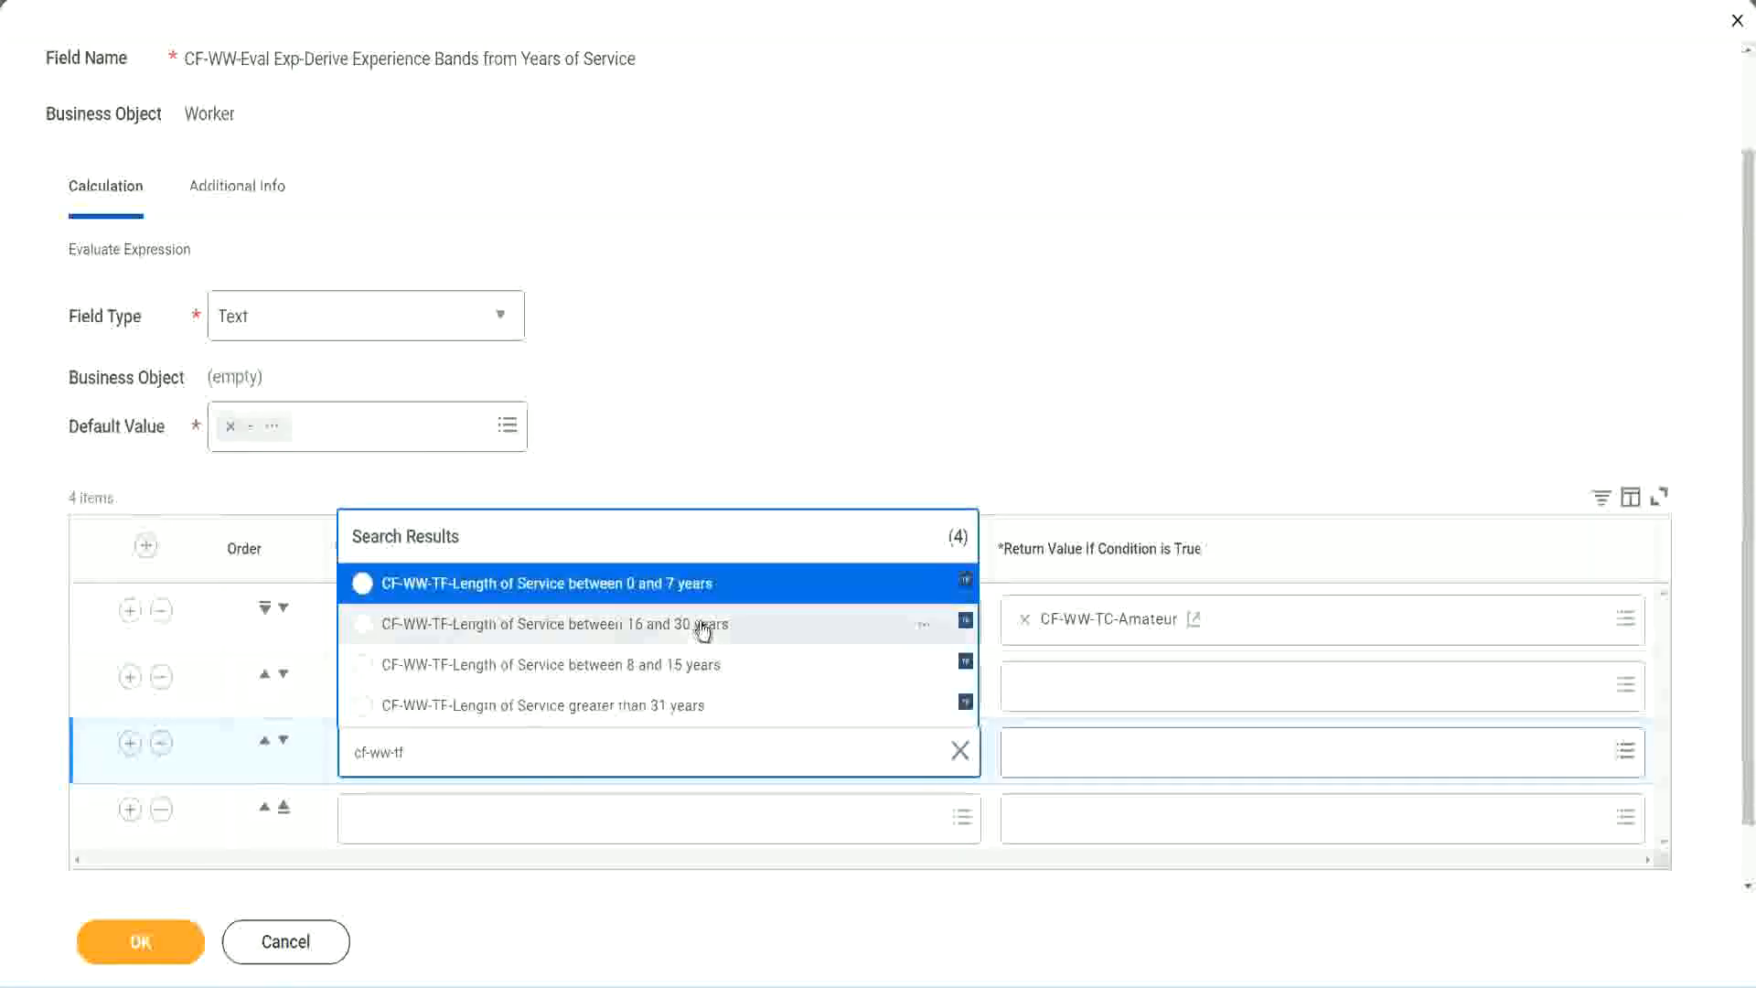
click(704, 633)
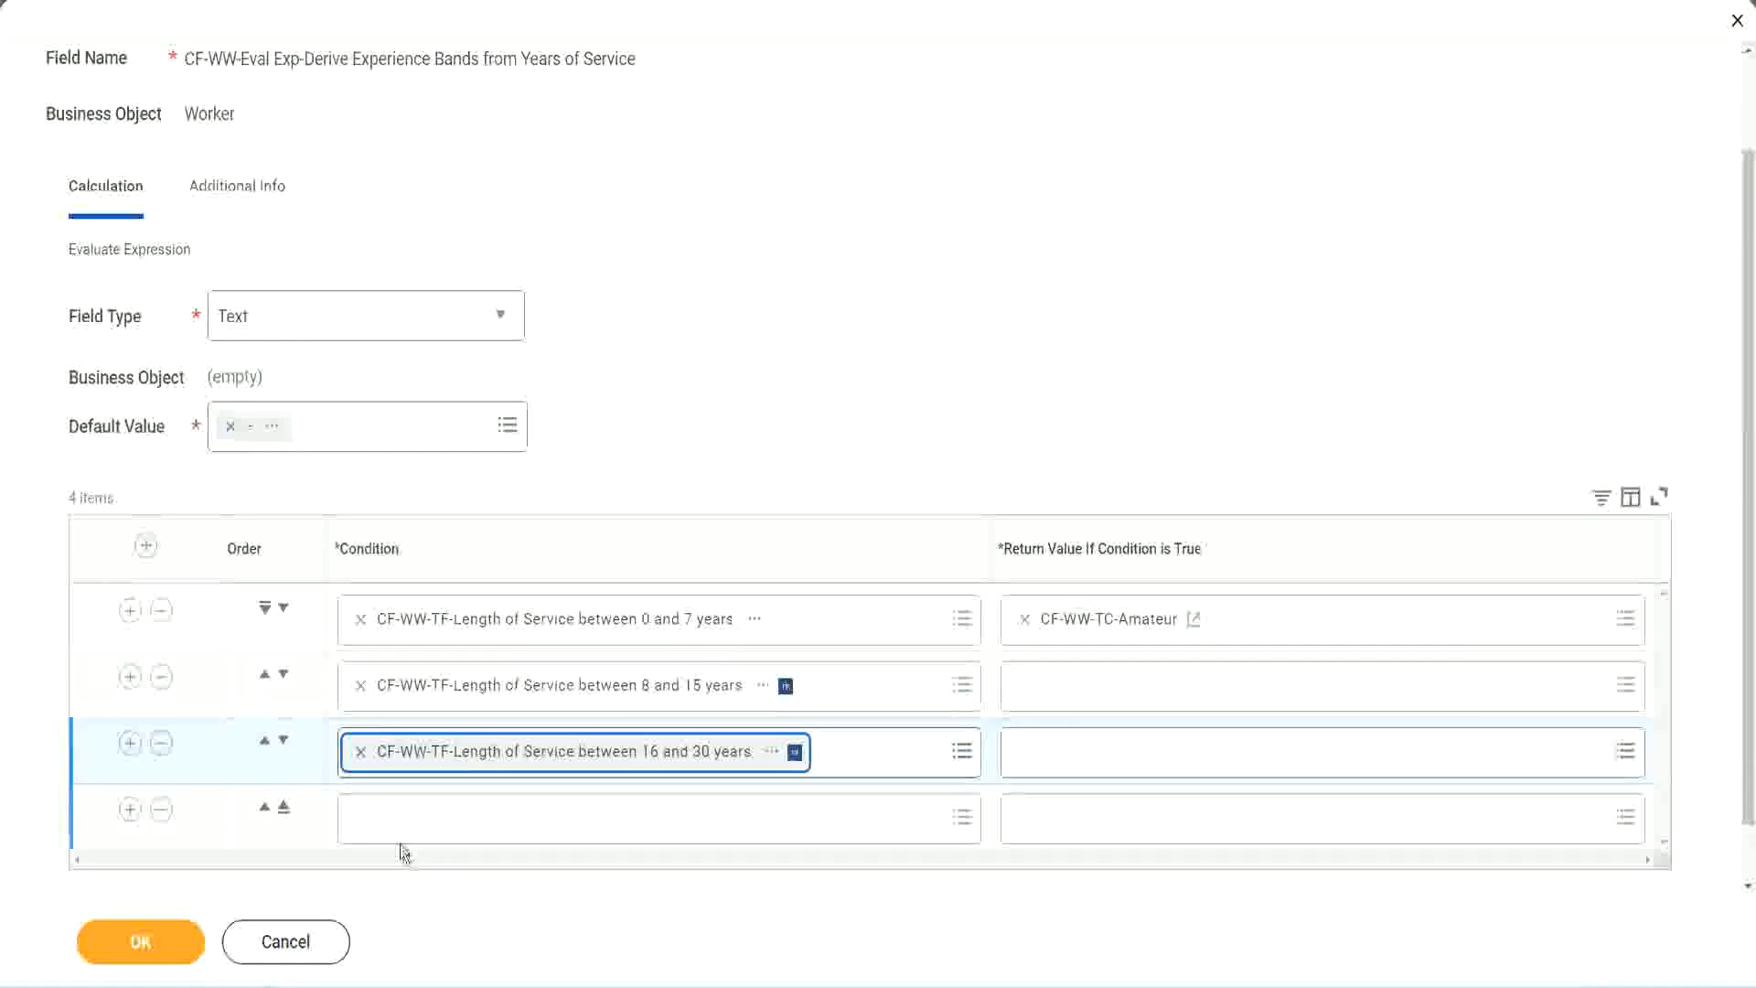
Step: Set the fourth row's condition to CF-WW-TF-Length of Service greater than 31 years
click(413, 819)
text(c)
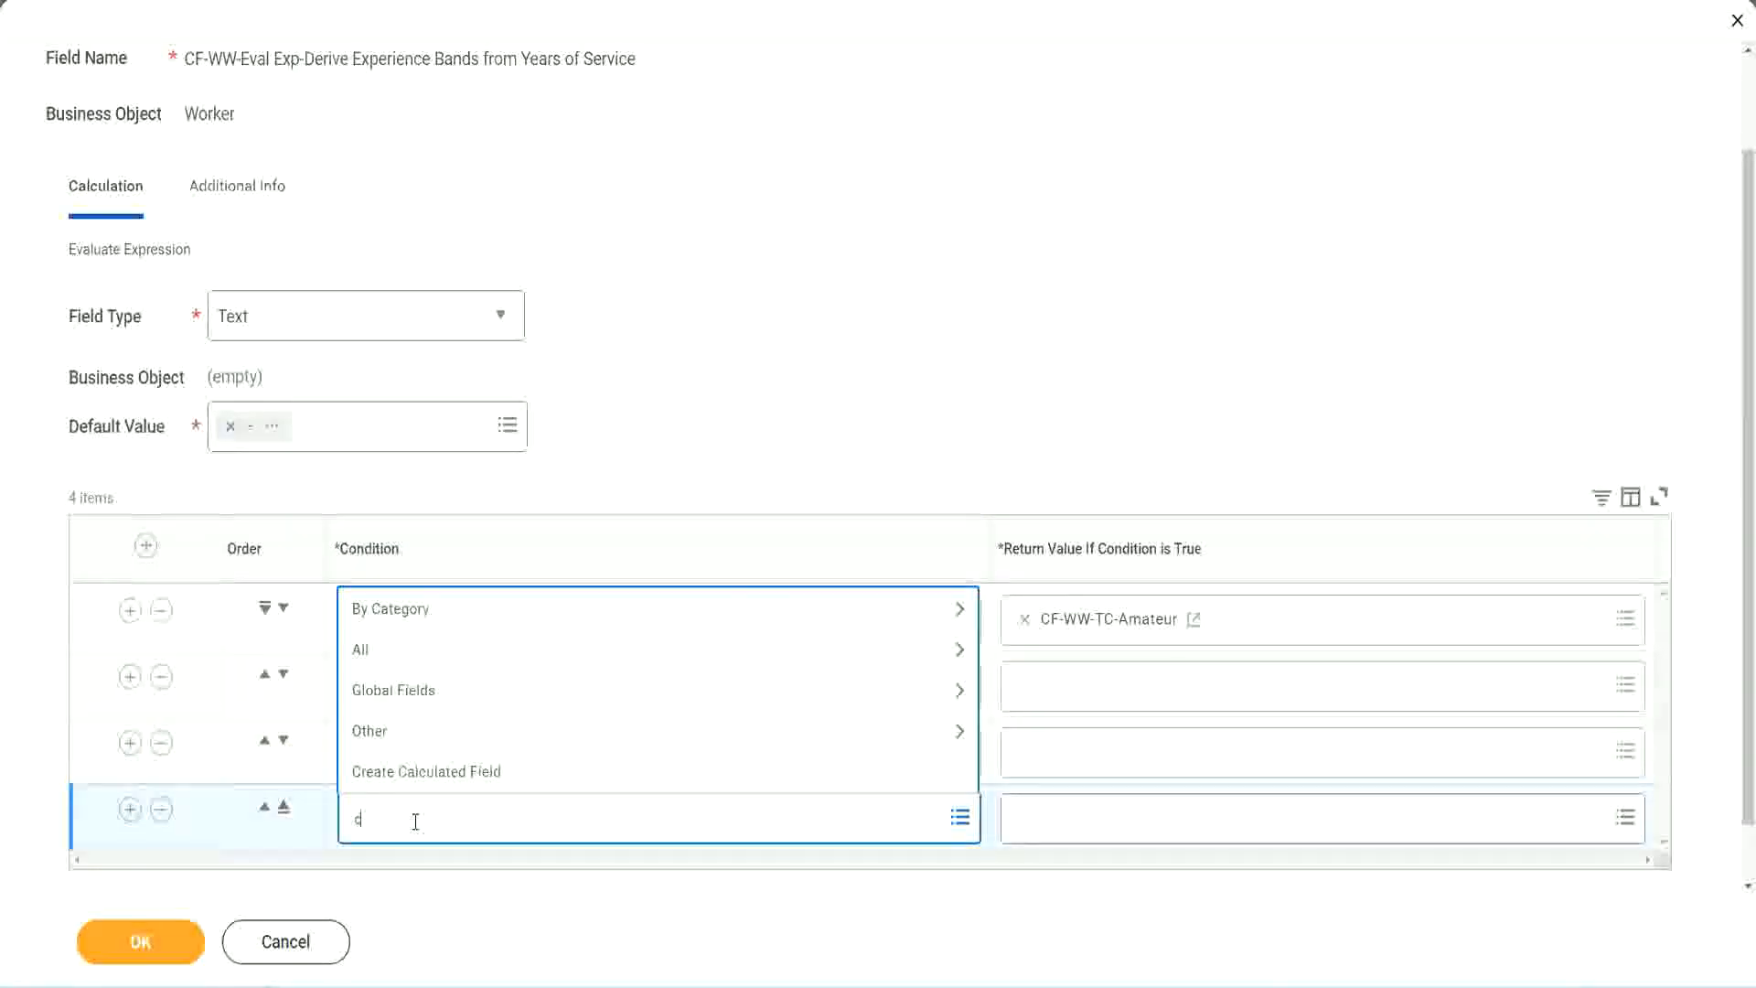
text(f-ww)
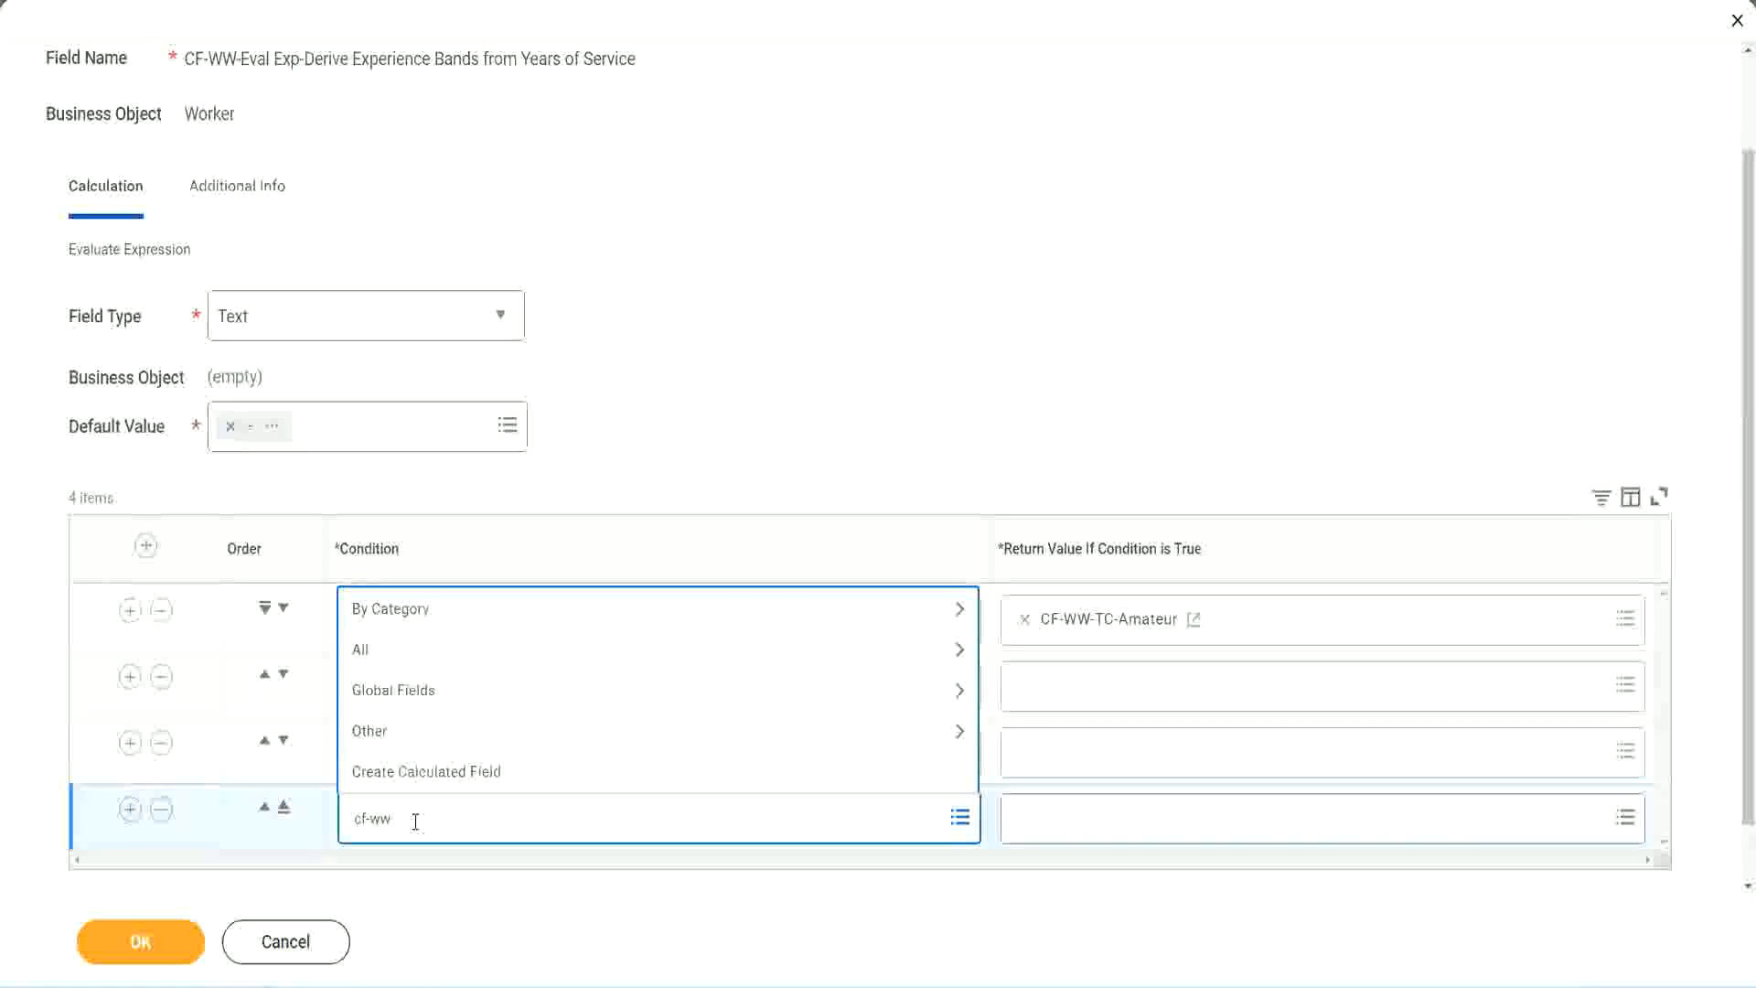
text( tf 31)
key(Return)
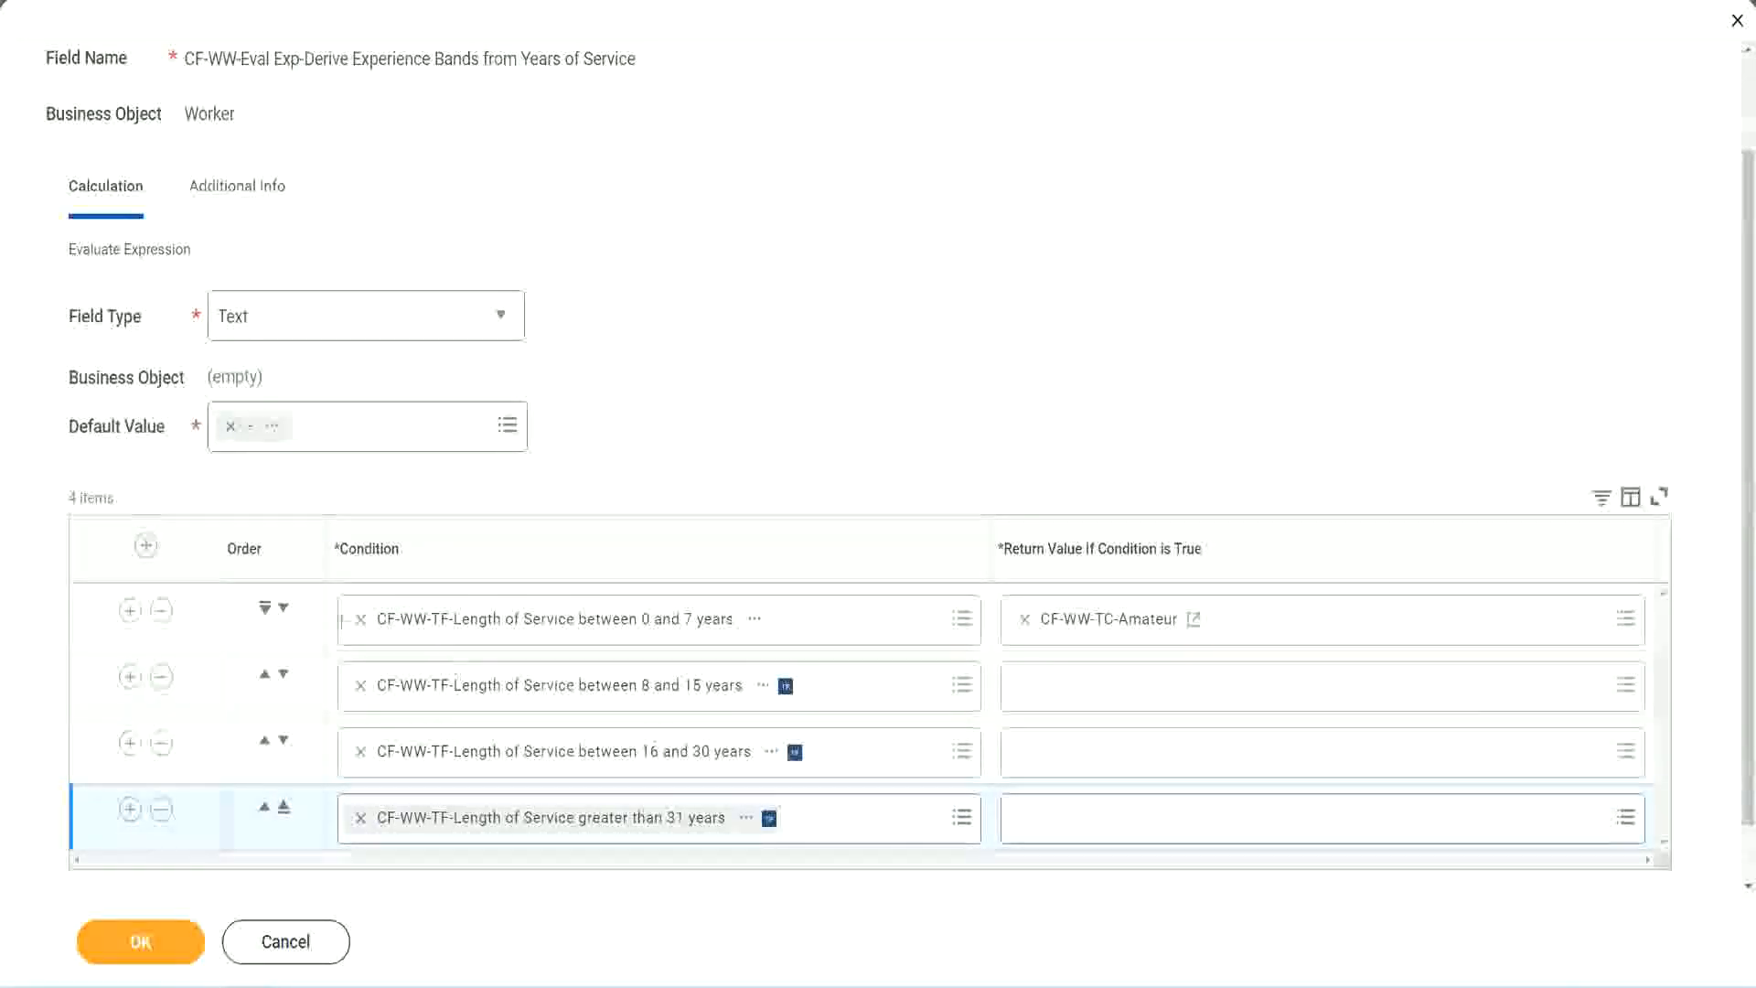
Step: Try moving the 8 to 15 years condition ahead of the 0 to 7 years condition in the evaluation order
drag(198, 535, 194, 722)
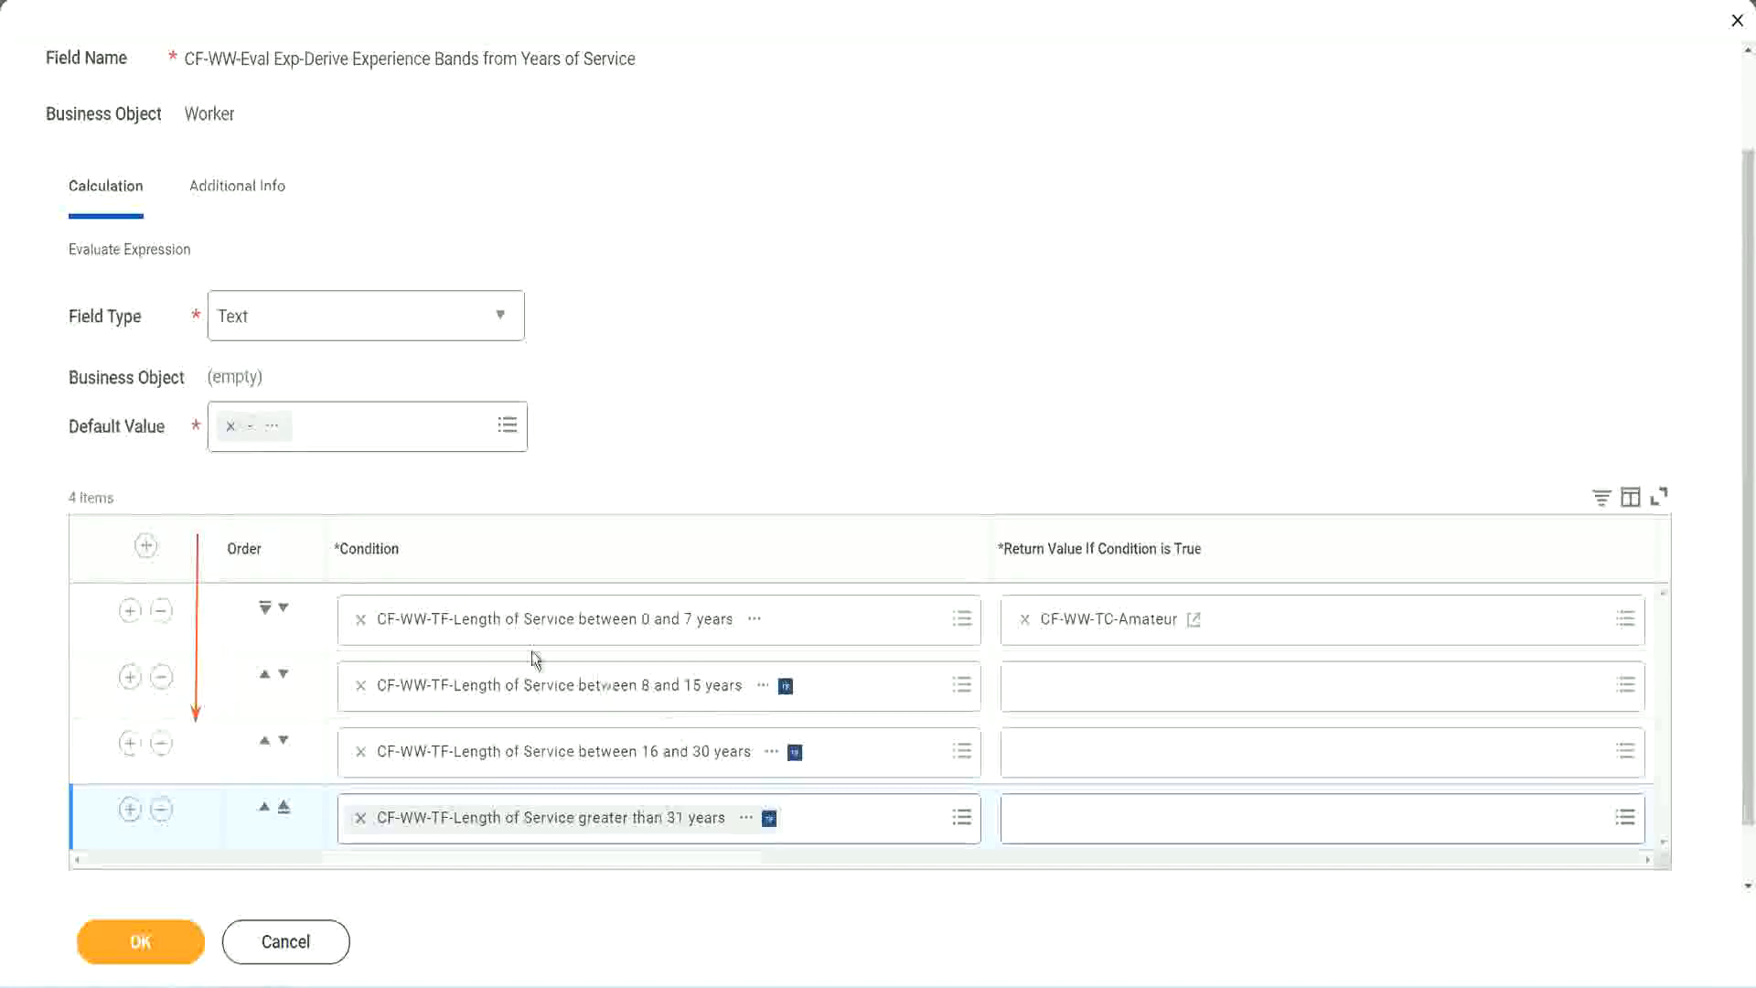
click(265, 679)
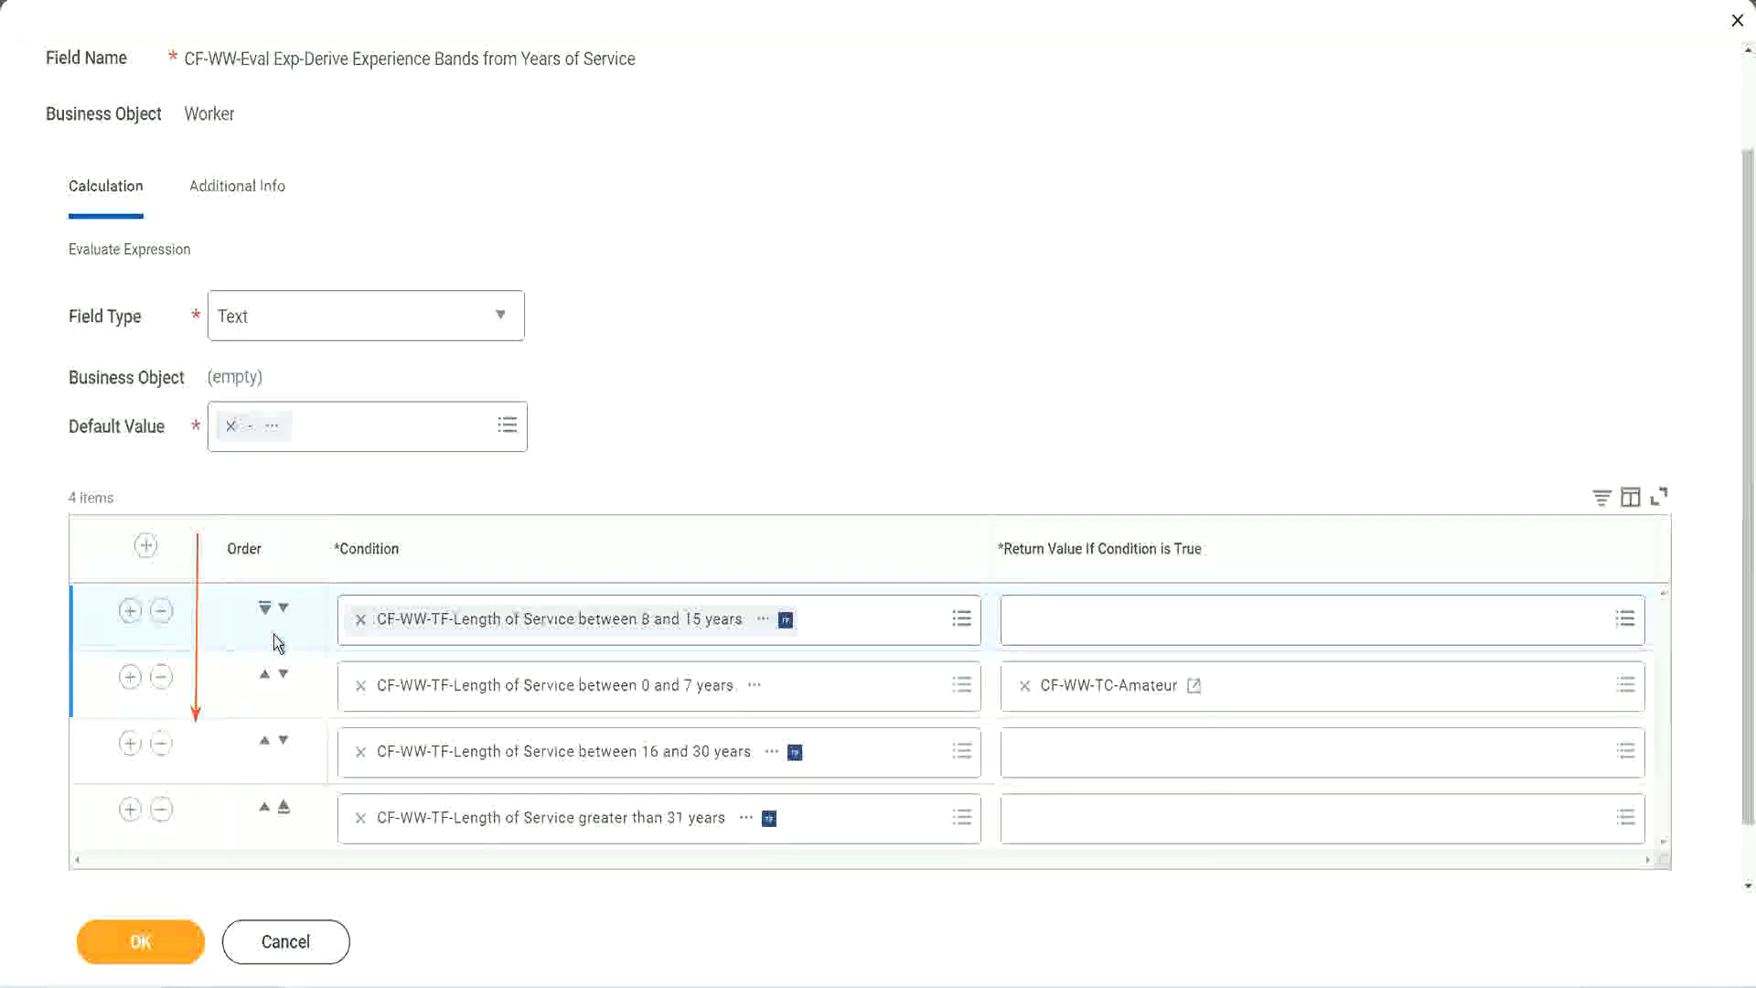
click(284, 607)
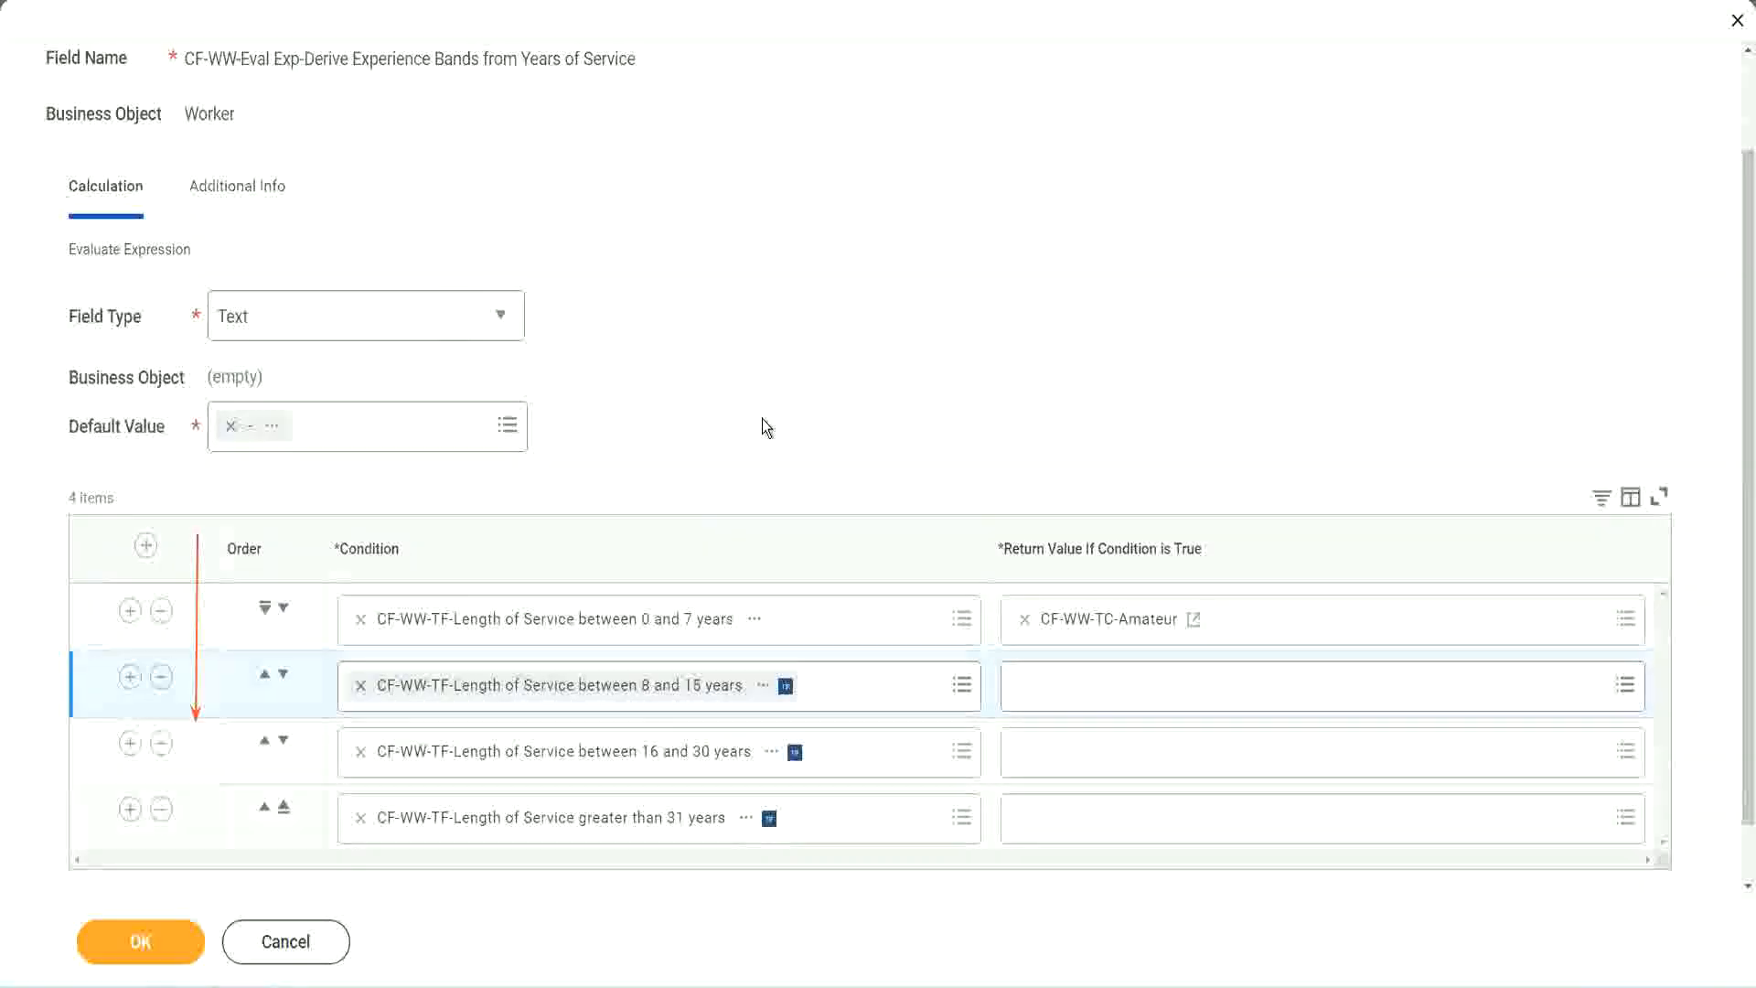
click(264, 681)
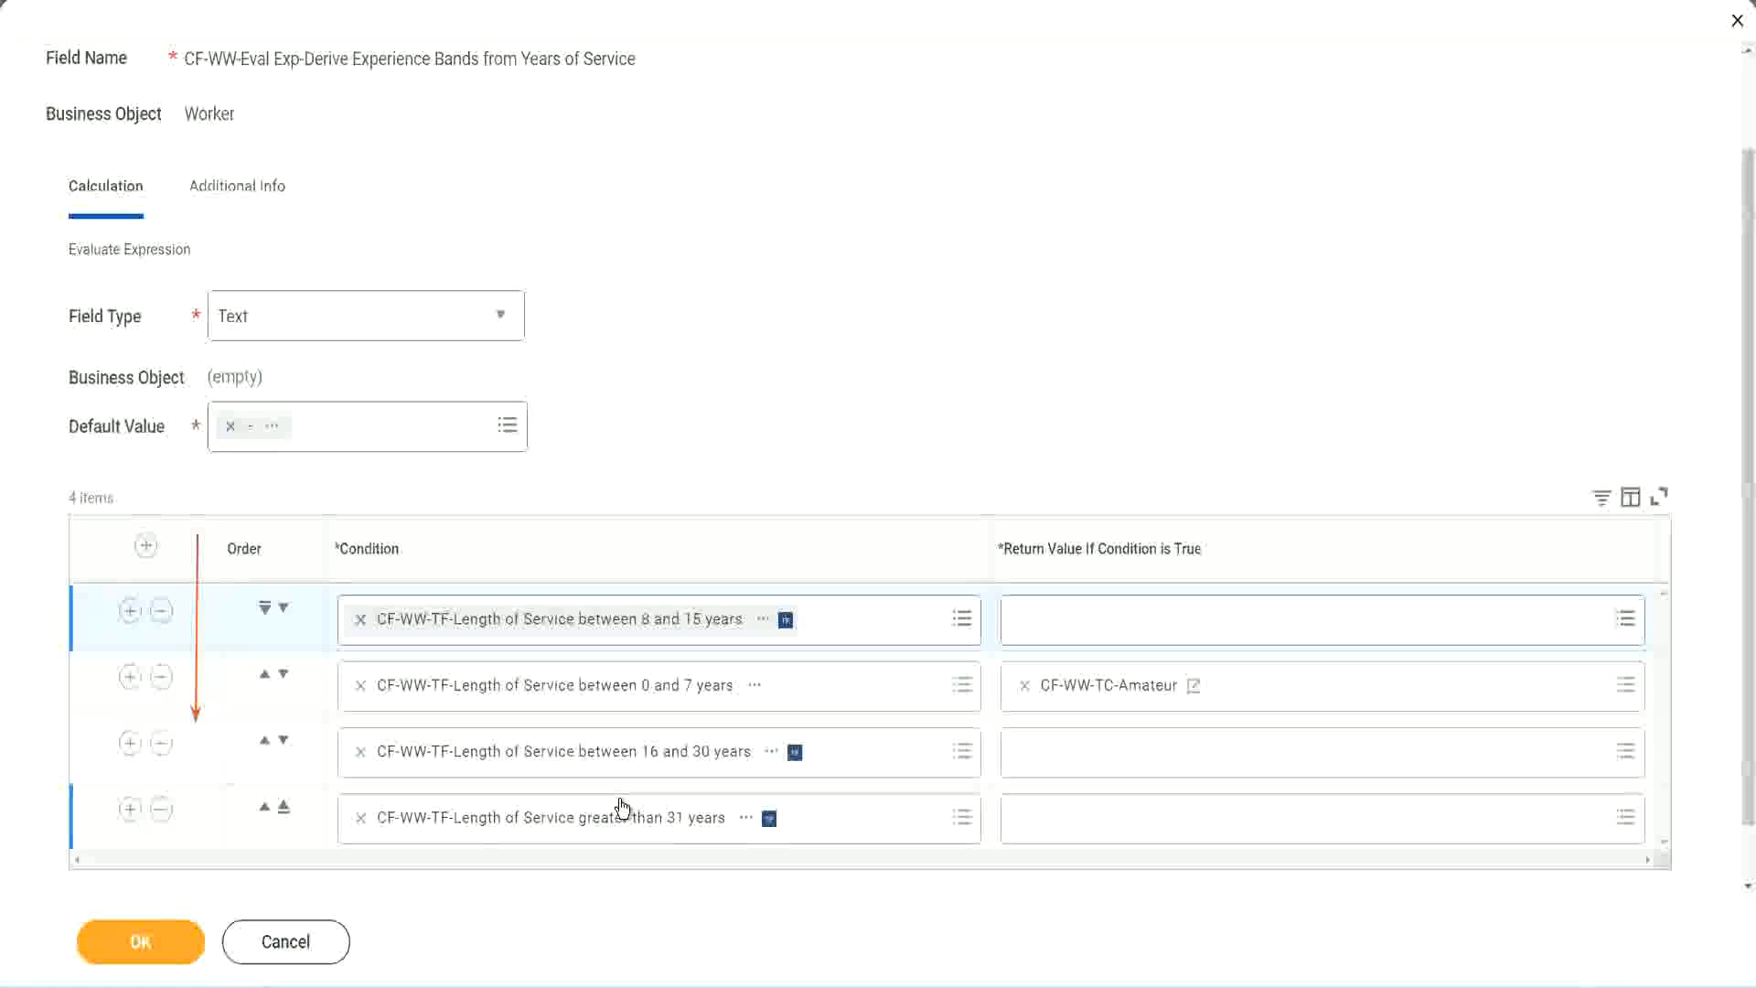
right_click(1112, 700)
click(1063, 787)
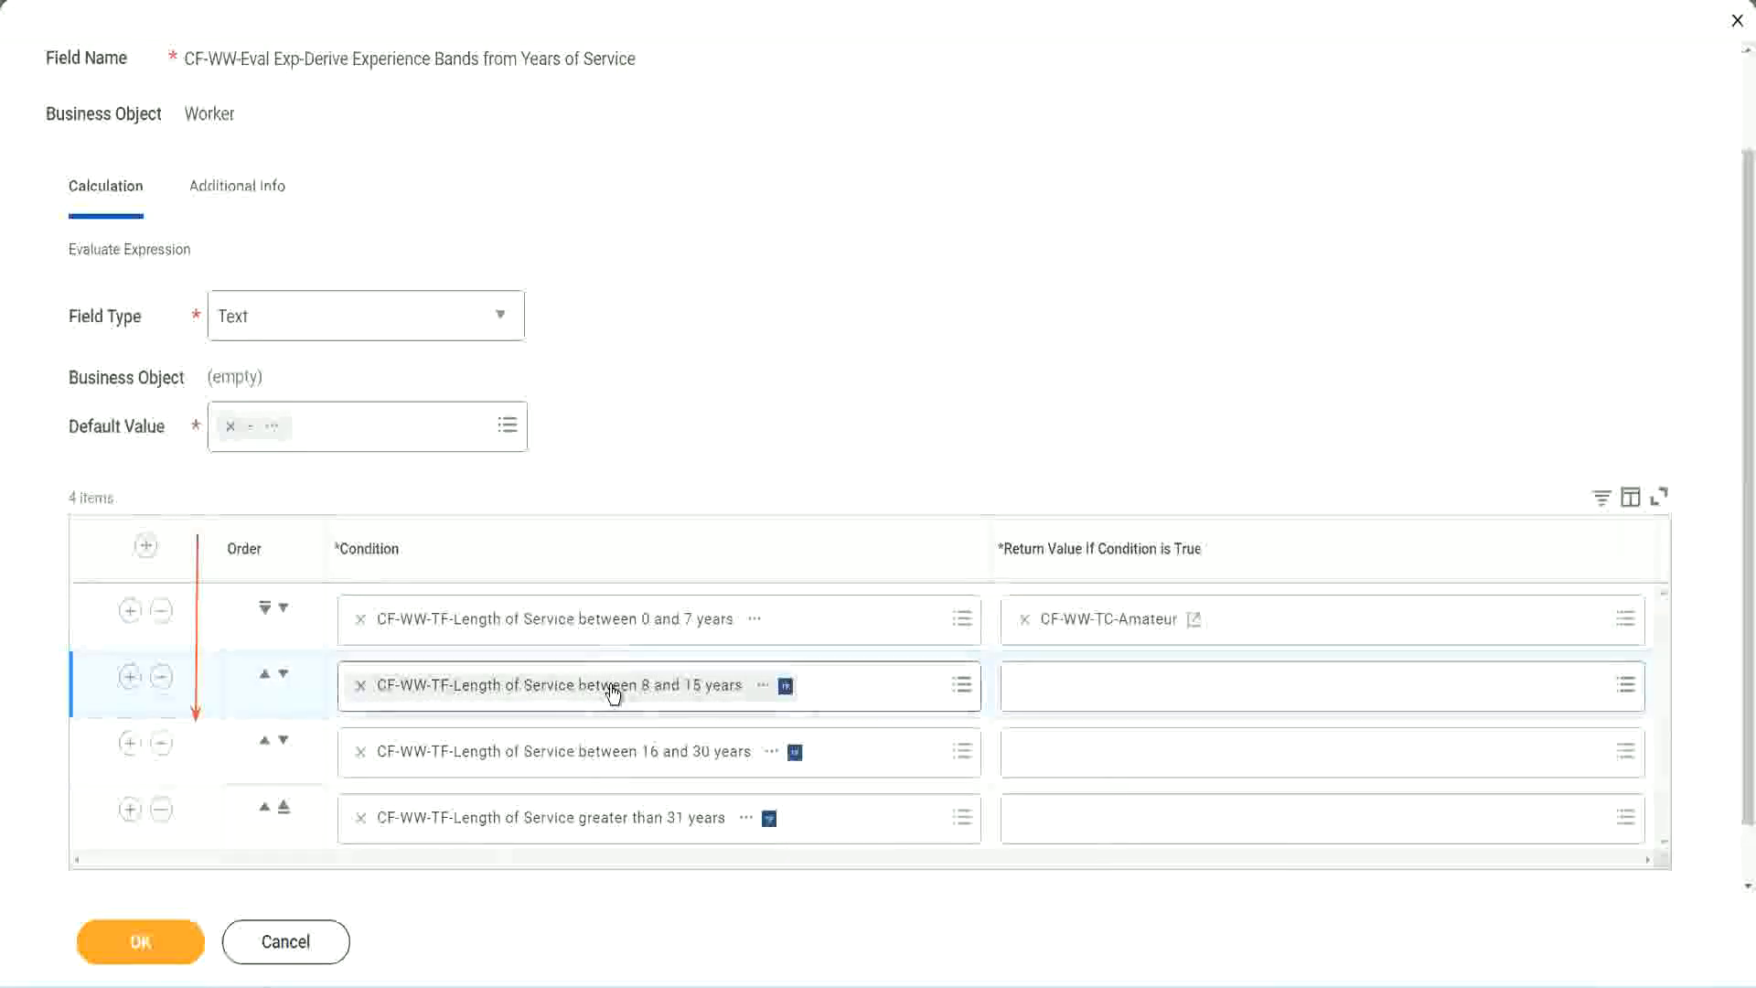
Step: Start a calculated field for the 8 to 15 years return value: name CF-WW-TC-Experienced, business object Global, function Text Constant
click(1030, 688)
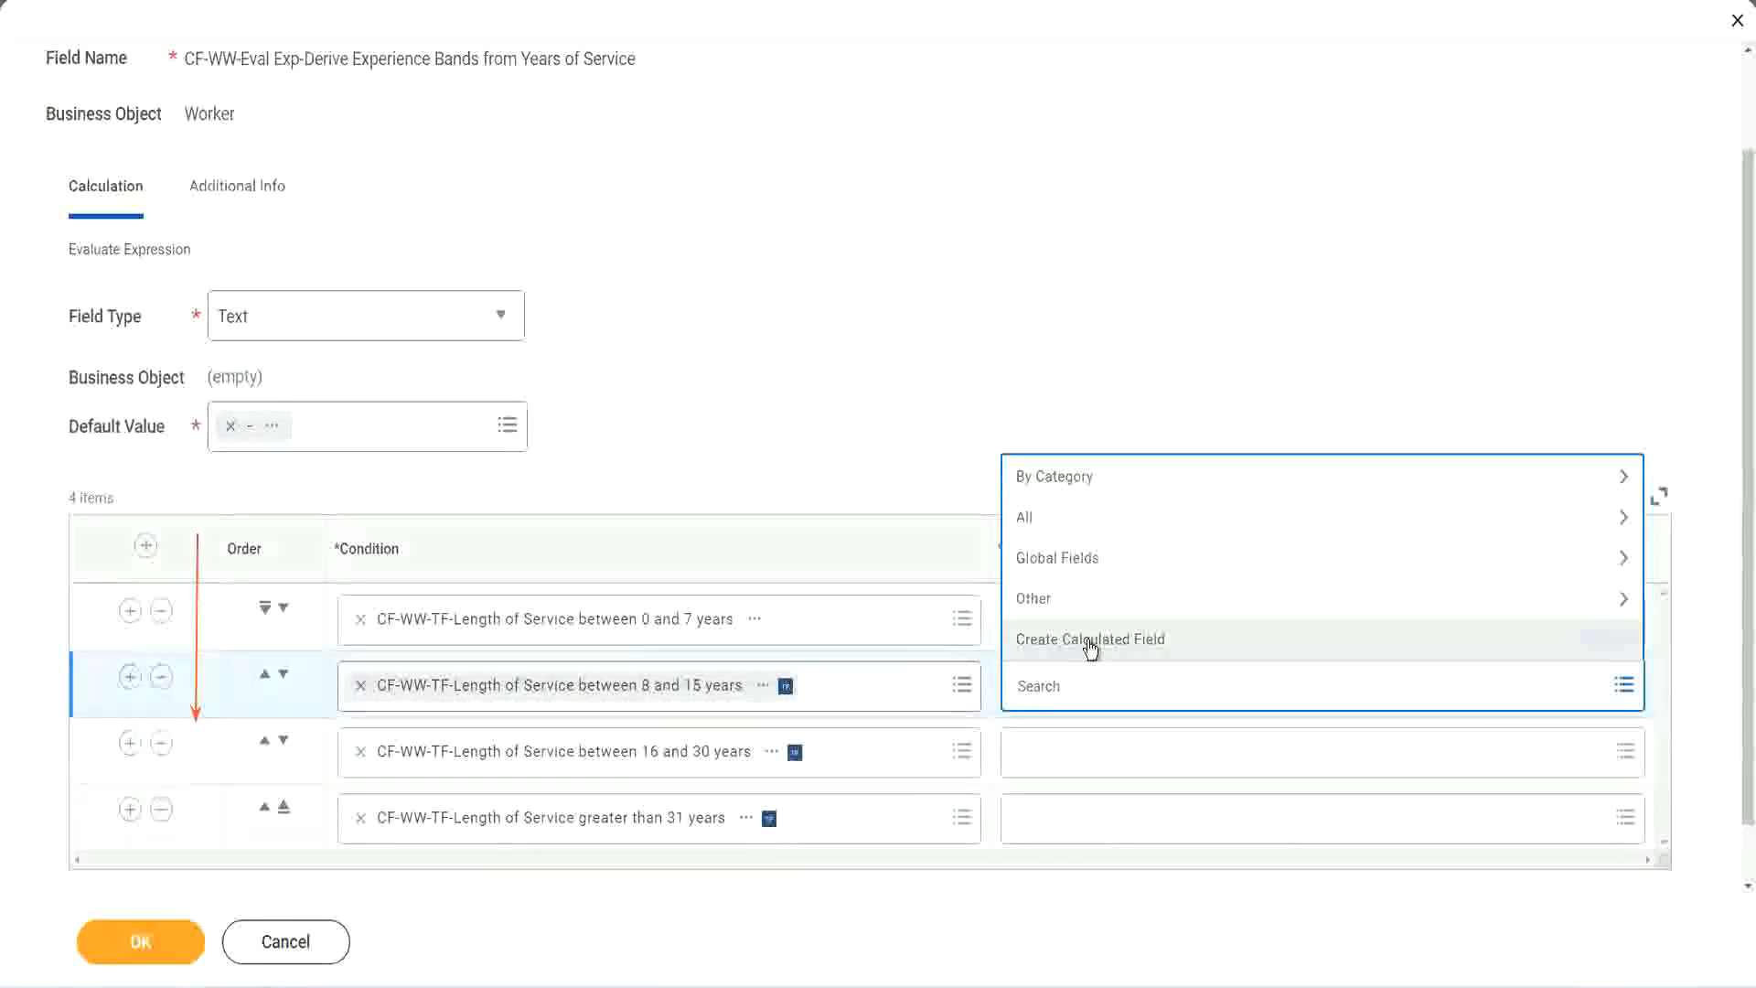
click(1090, 640)
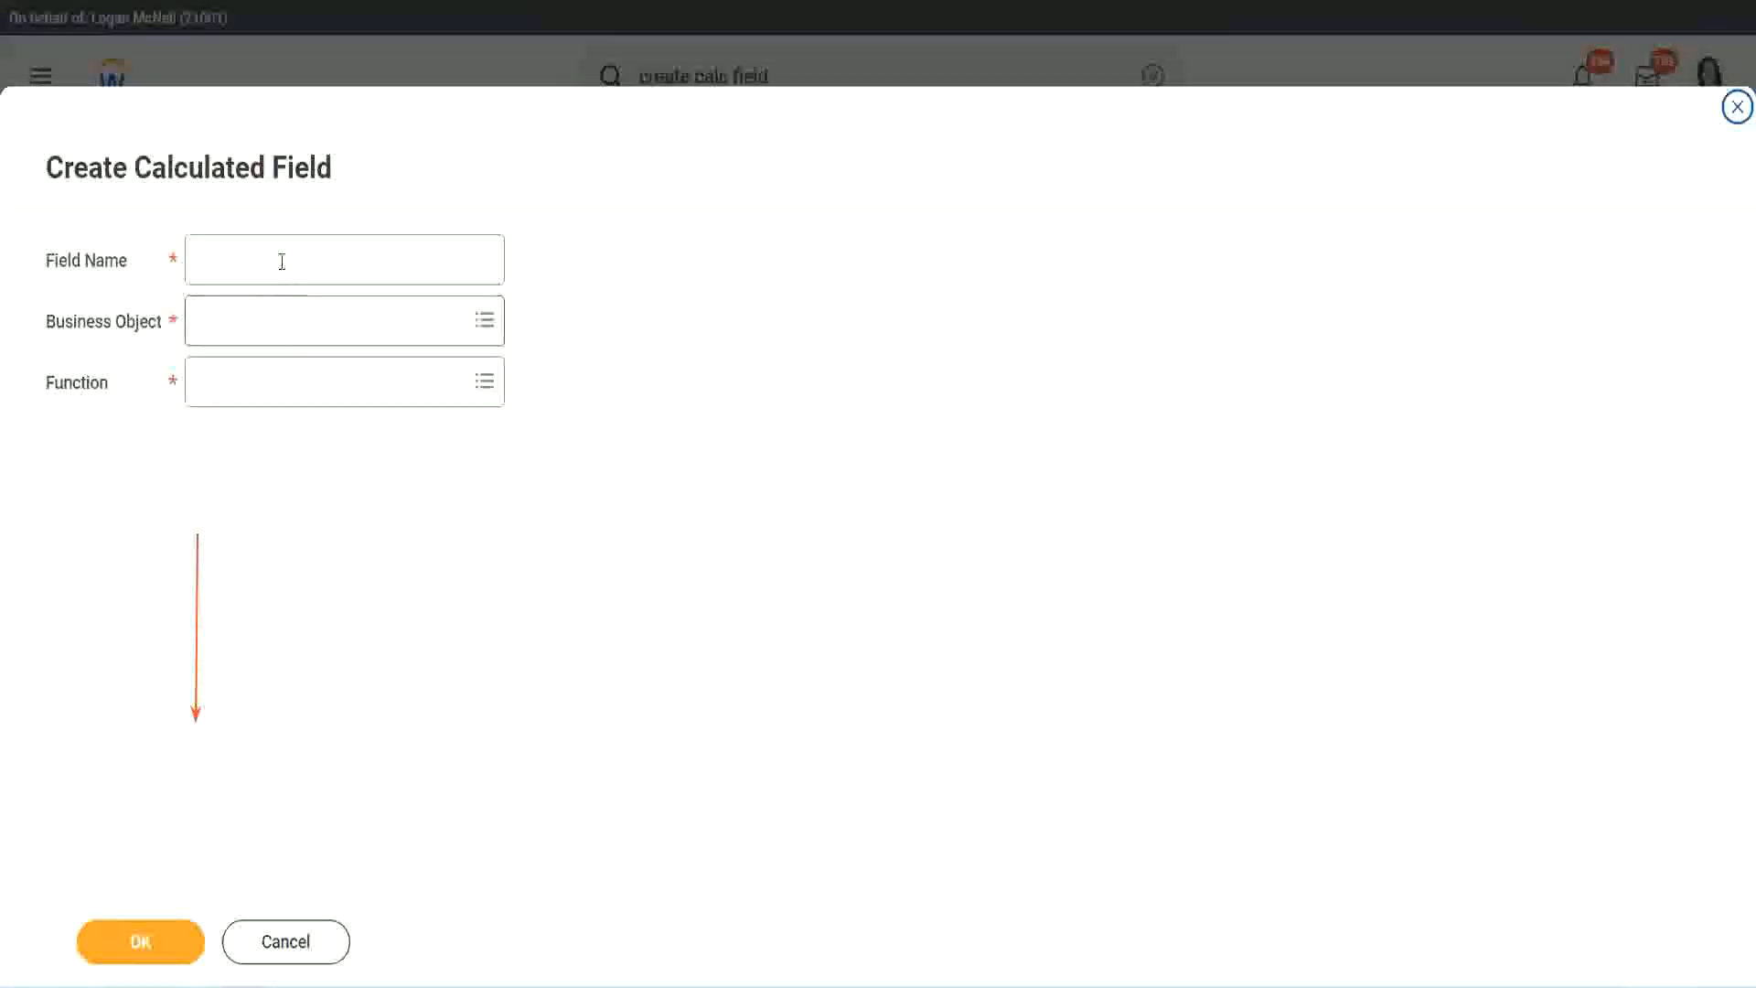
click(279, 259)
key(ctrl+v)
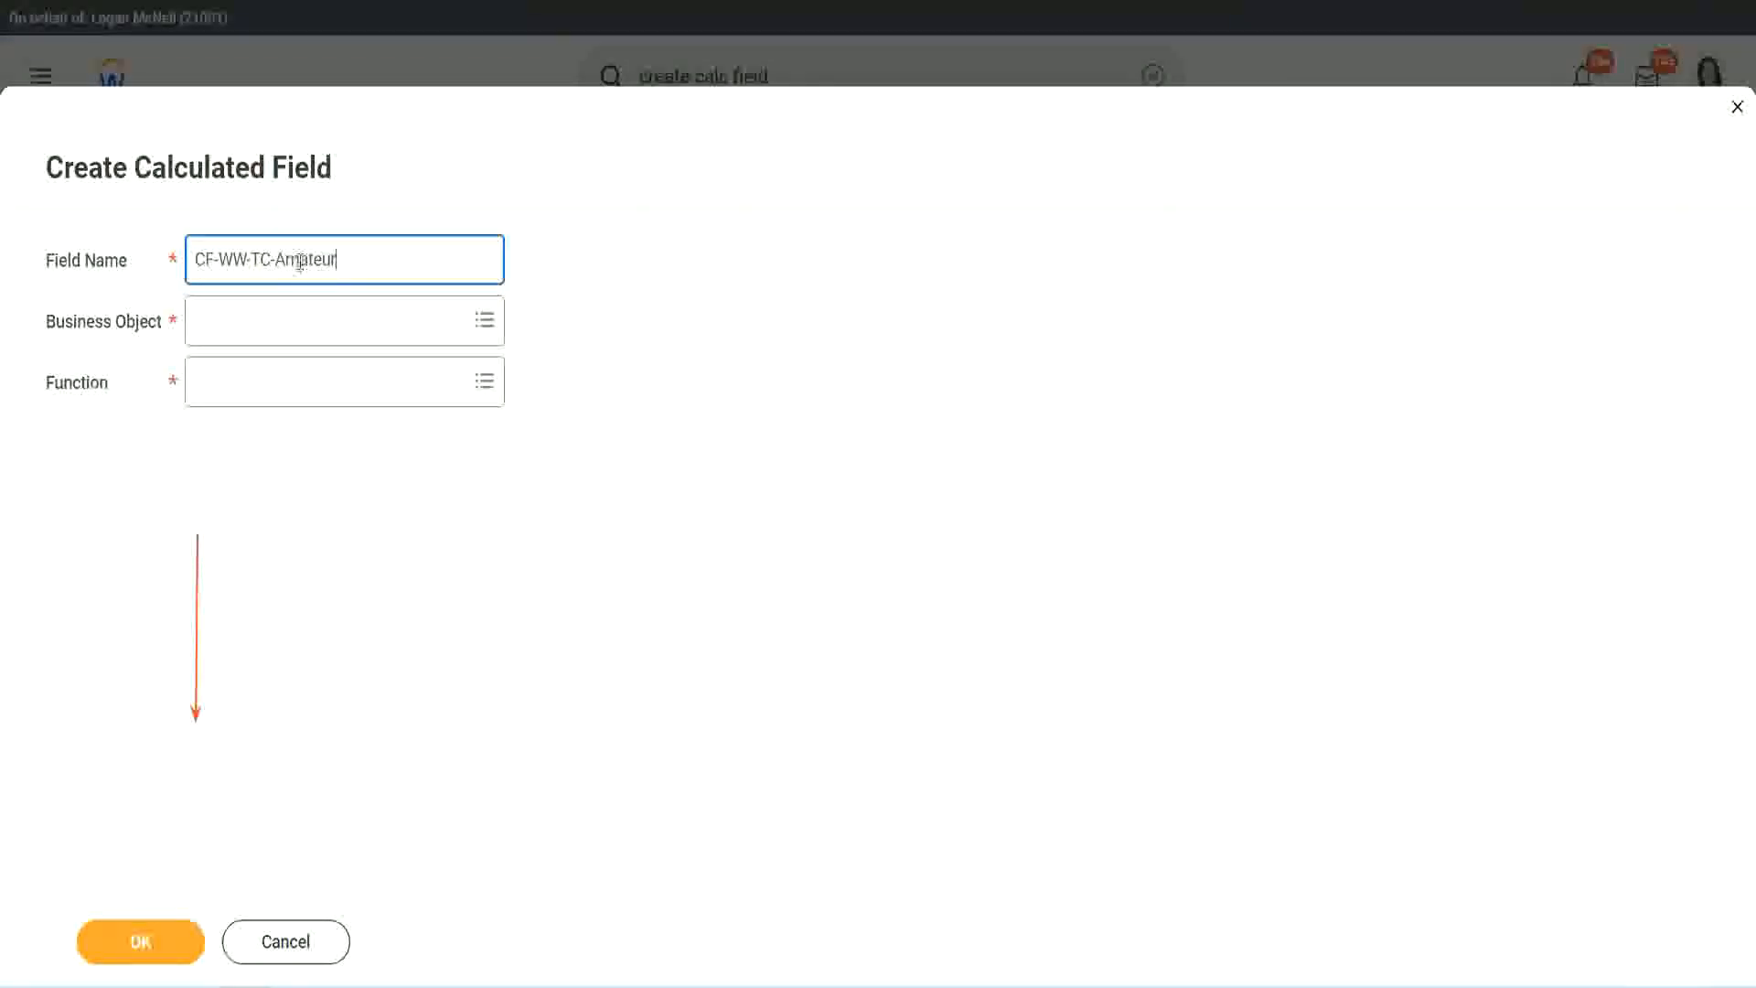
double_click(300, 259)
text(Experienced)
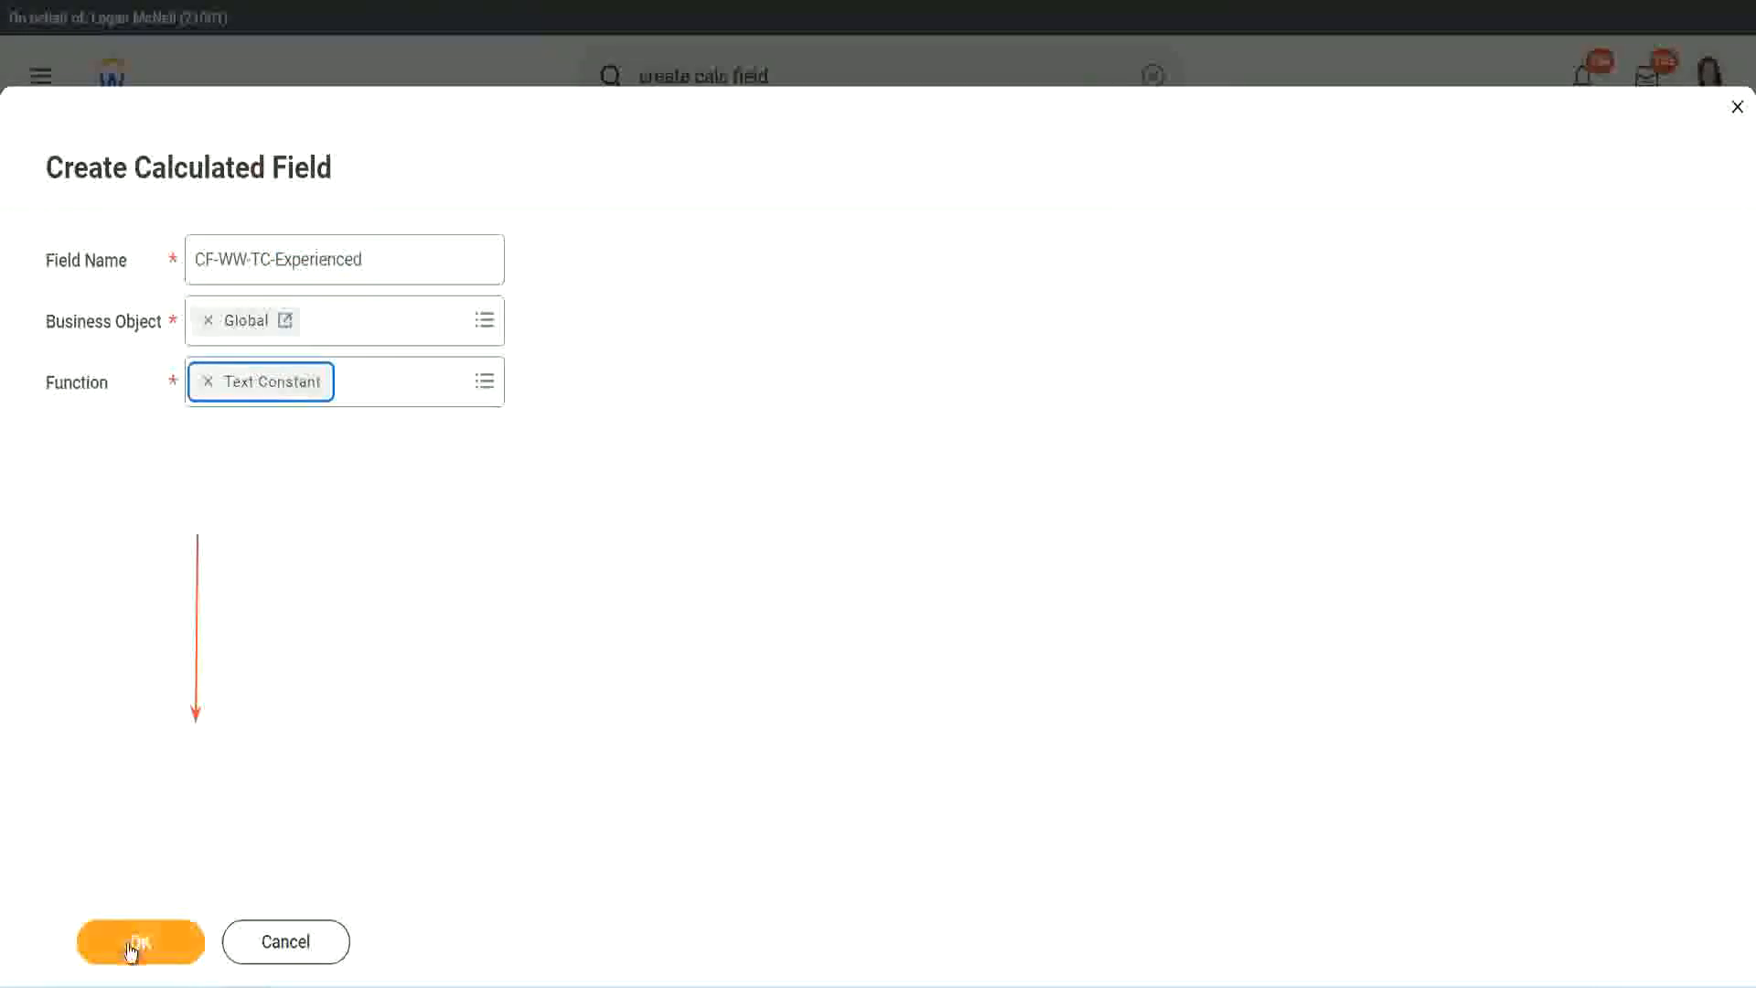
Step: Continue to the calculation definition, set the text constant to Experienced, and save the field
click(137, 943)
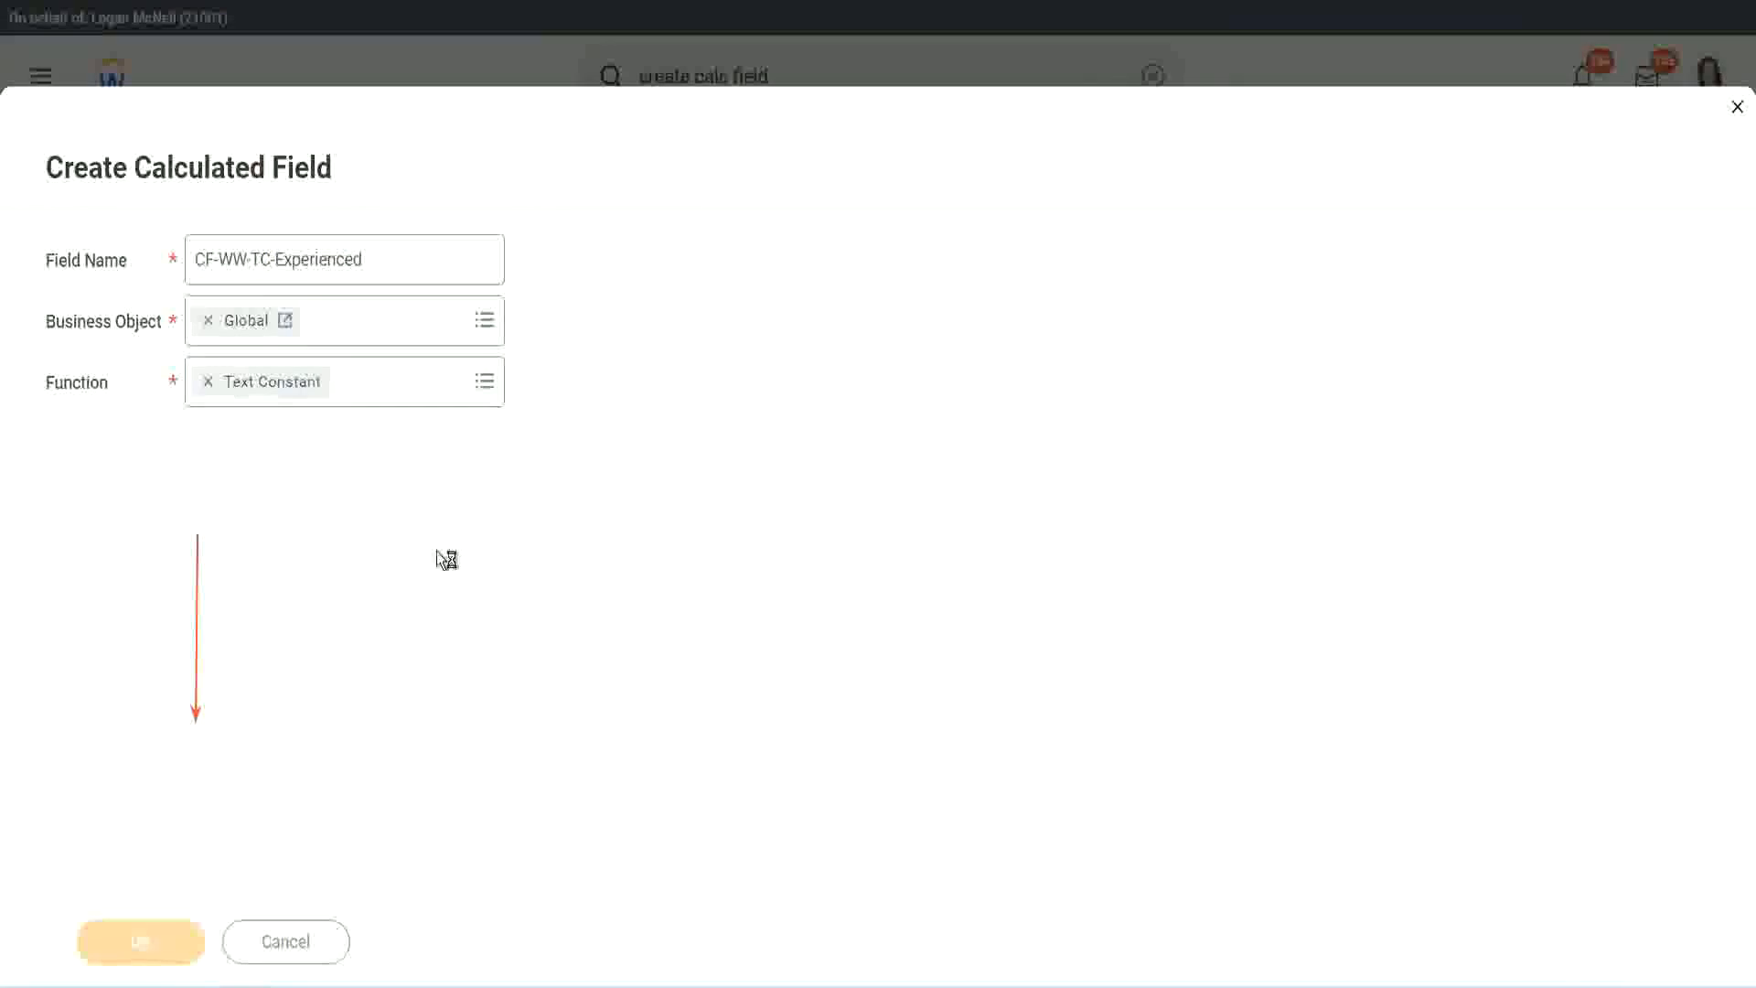
click(268, 518)
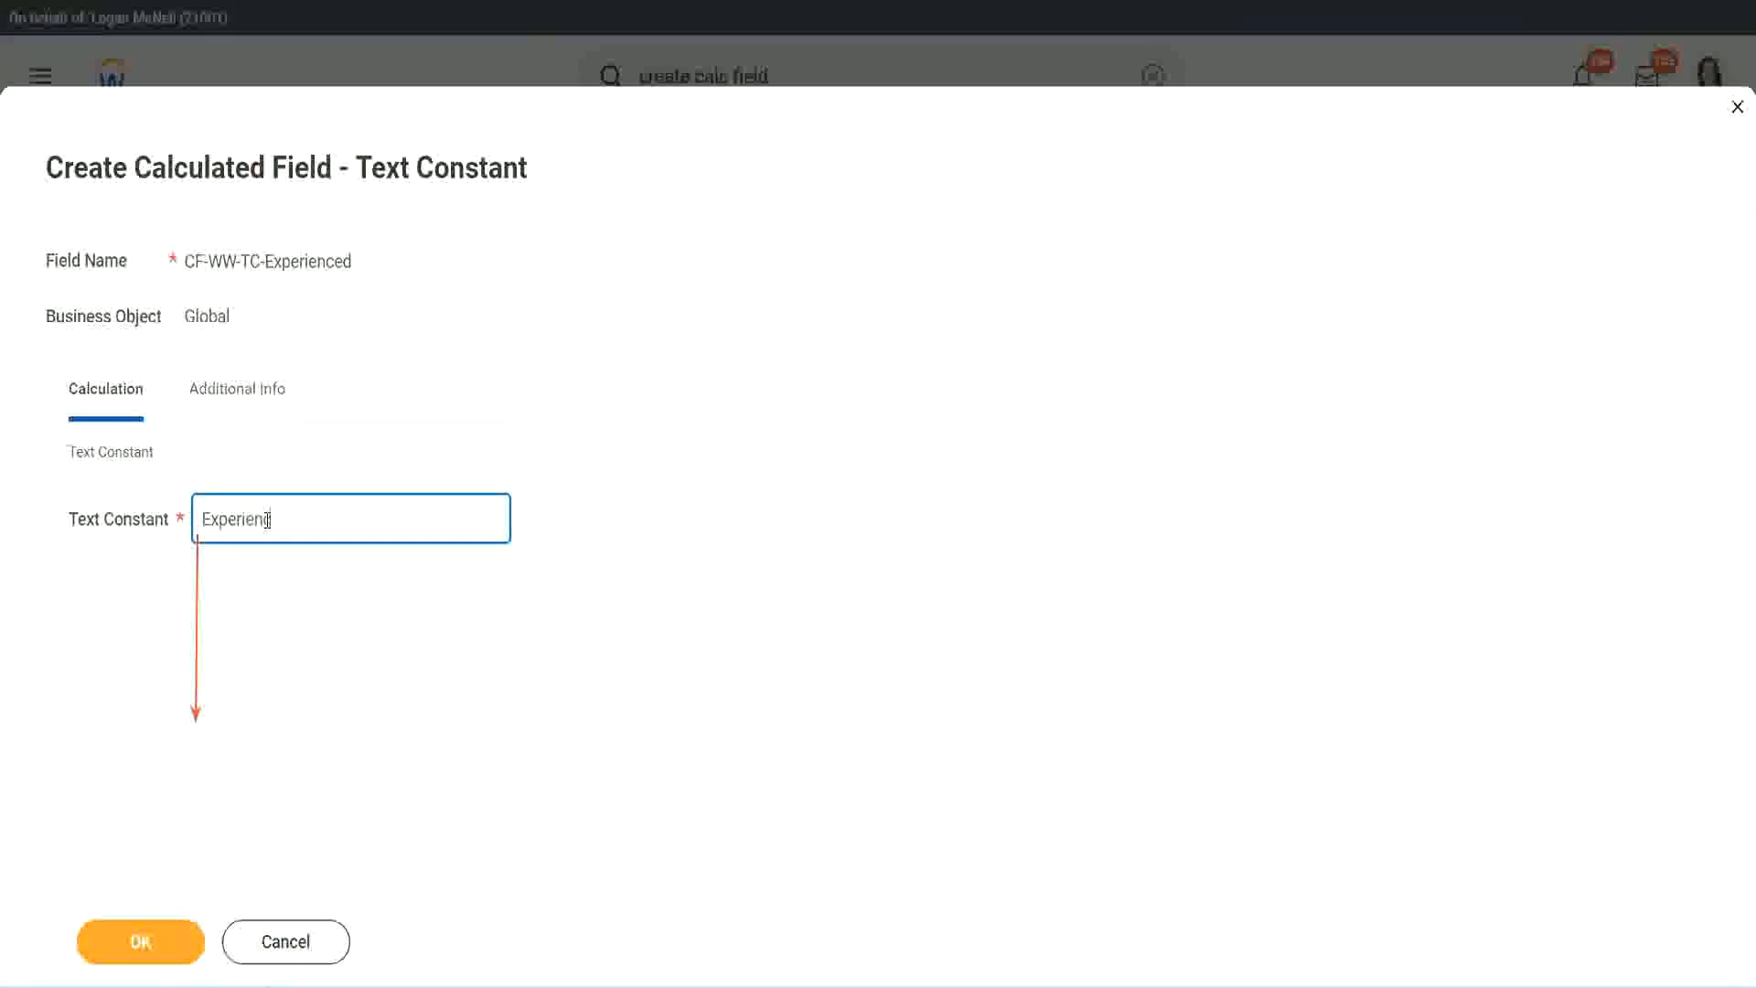
click(144, 942)
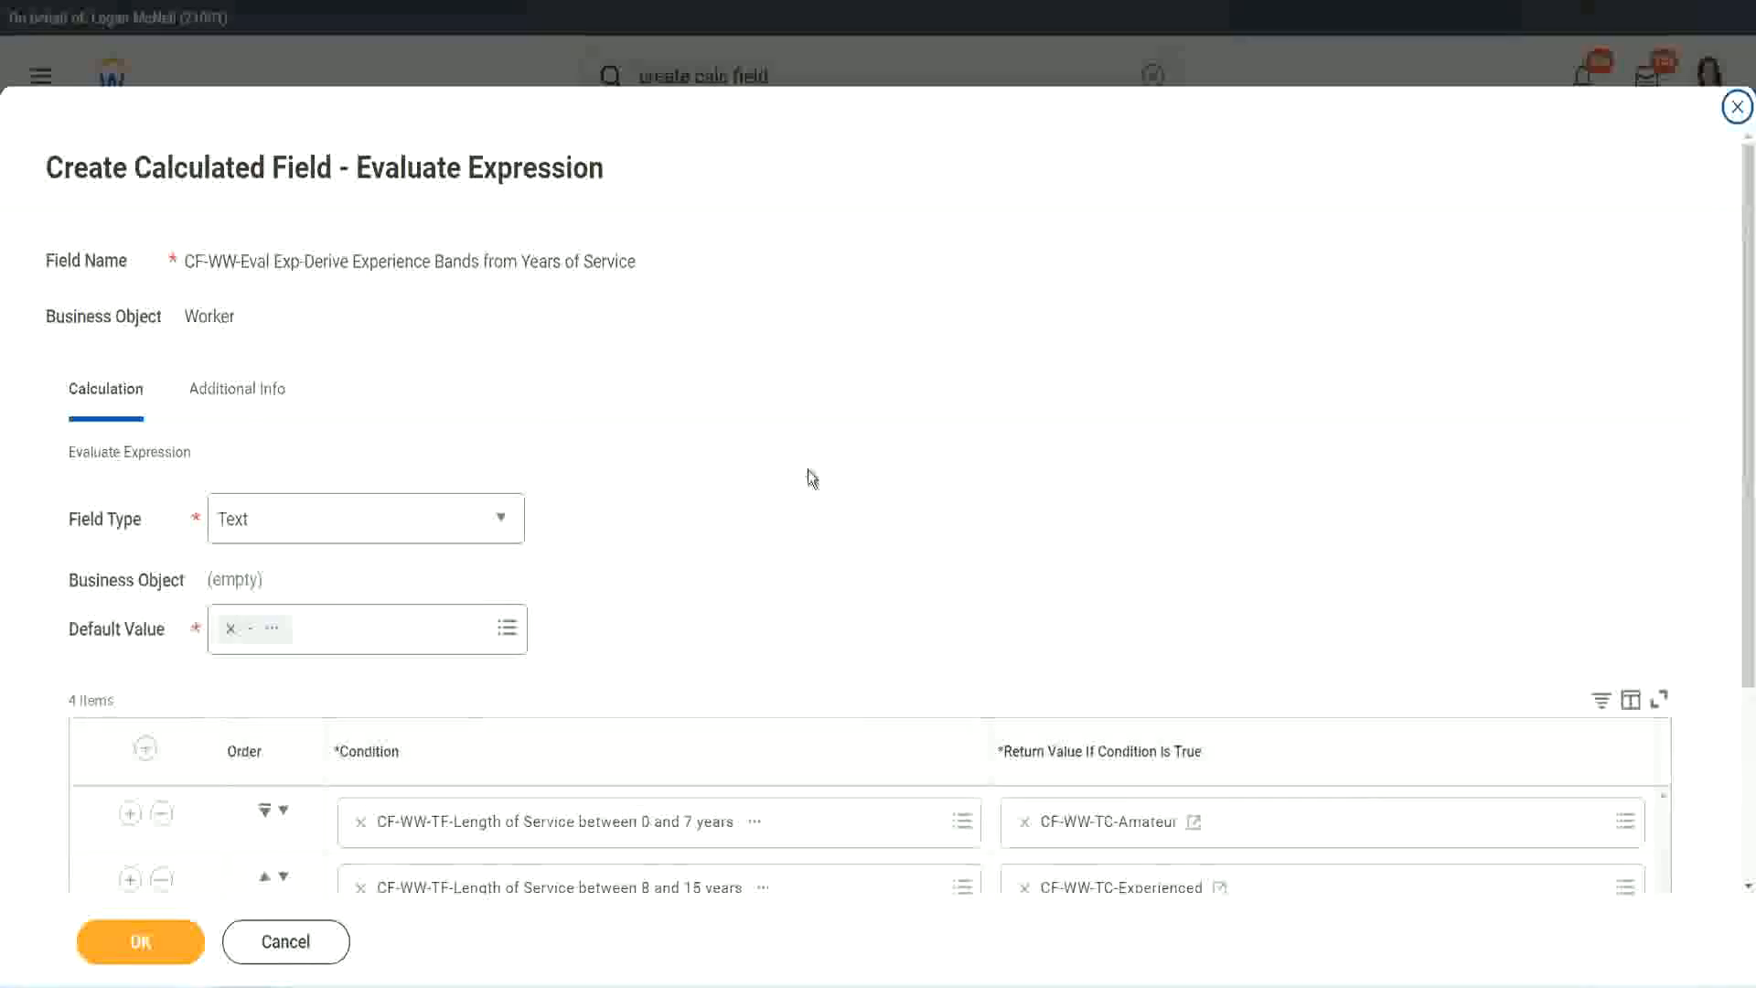
Step: Start a calculated field for the 16 to 30 years return value, paste CF-WW-TC-Amateur as its name, and set the business object to Global
scroll(808, 469, down, 2)
click(1089, 688)
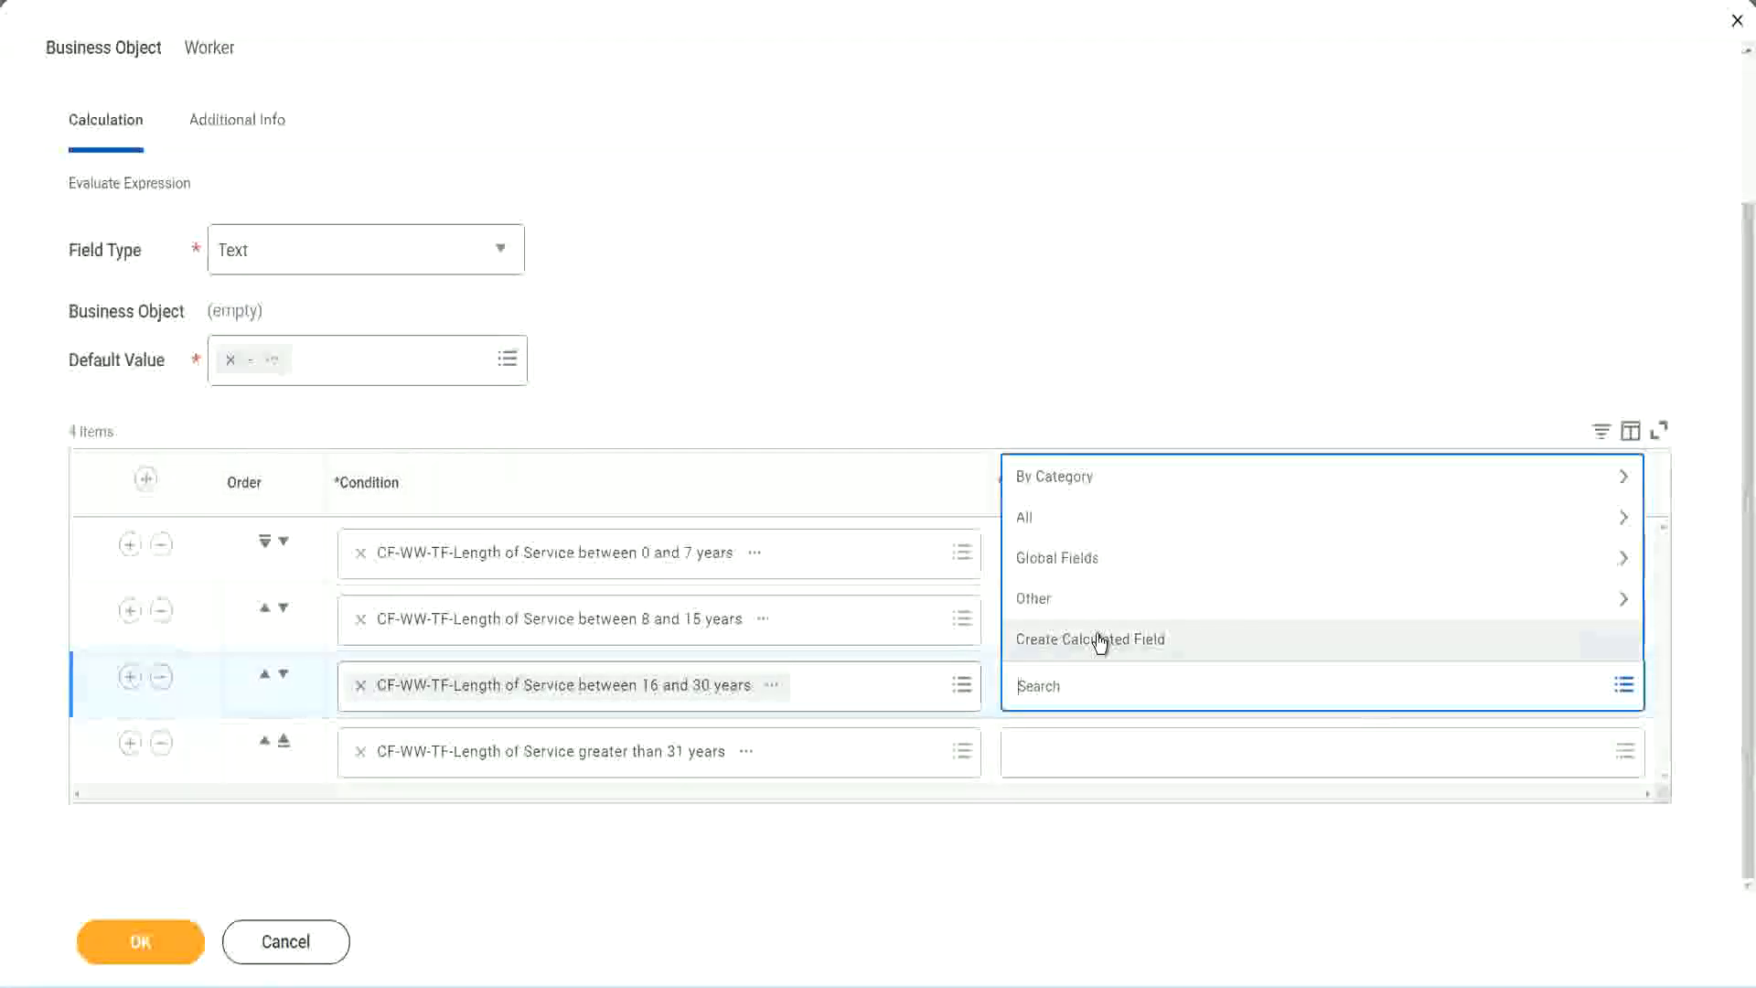
click(1100, 639)
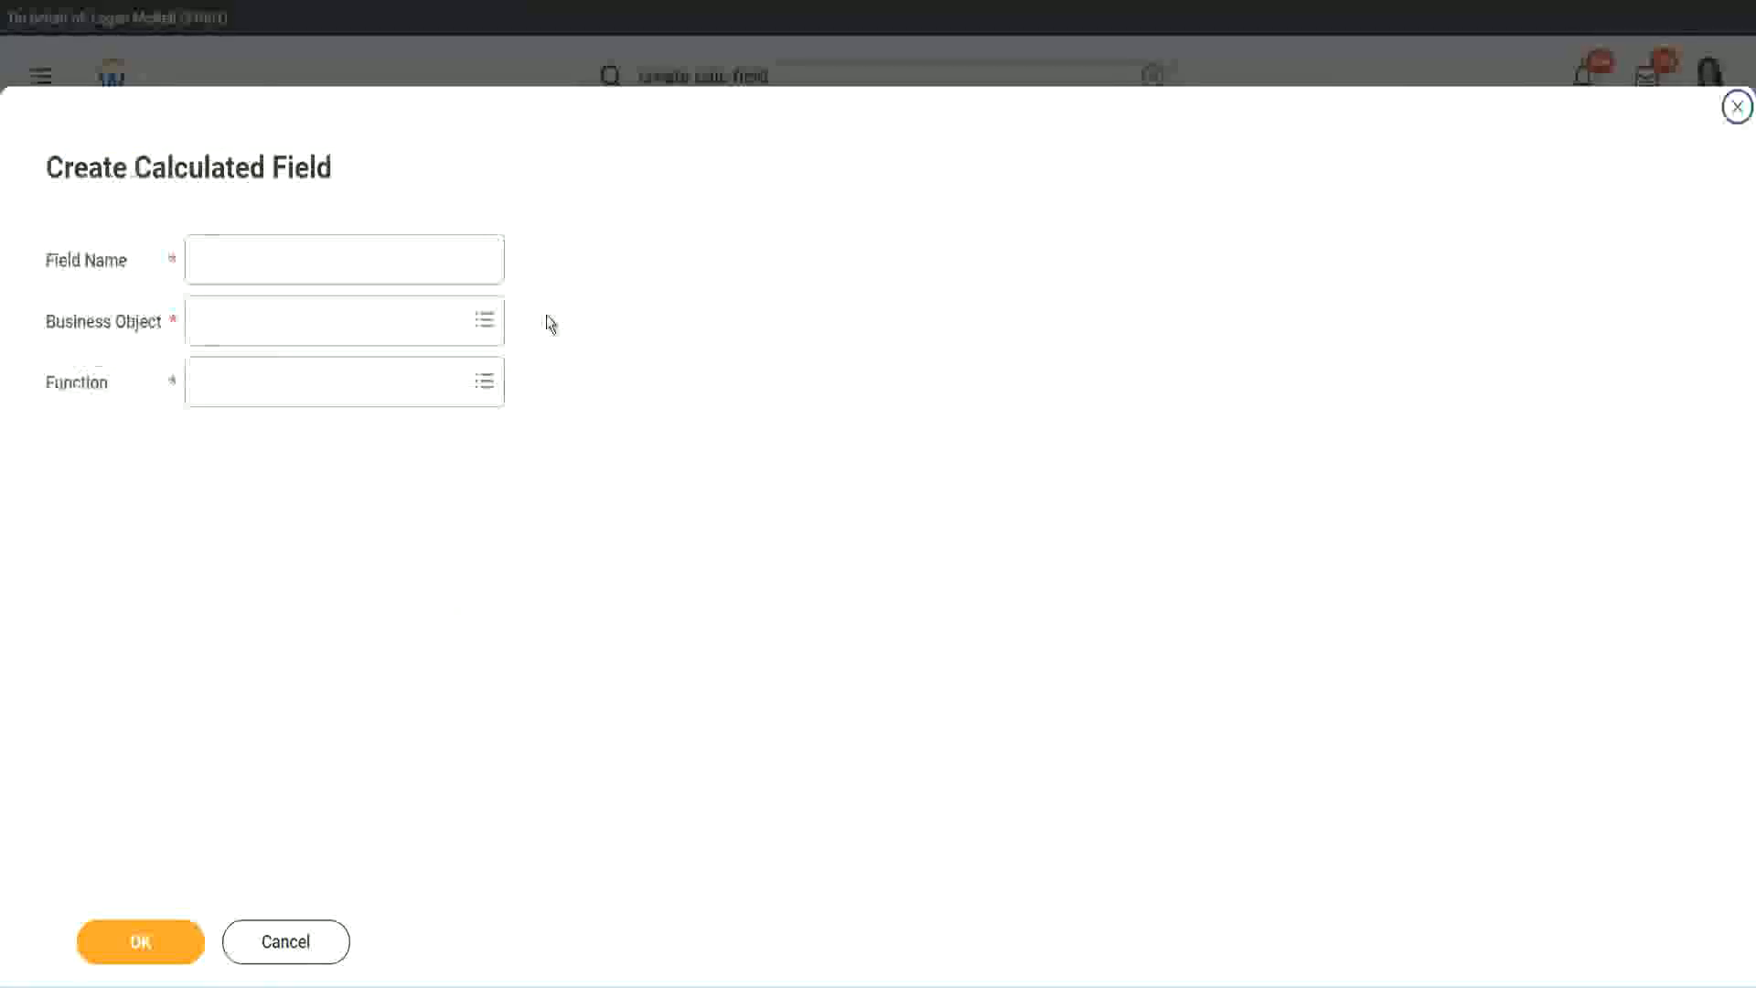
click(372, 260)
key(ctrl+v)
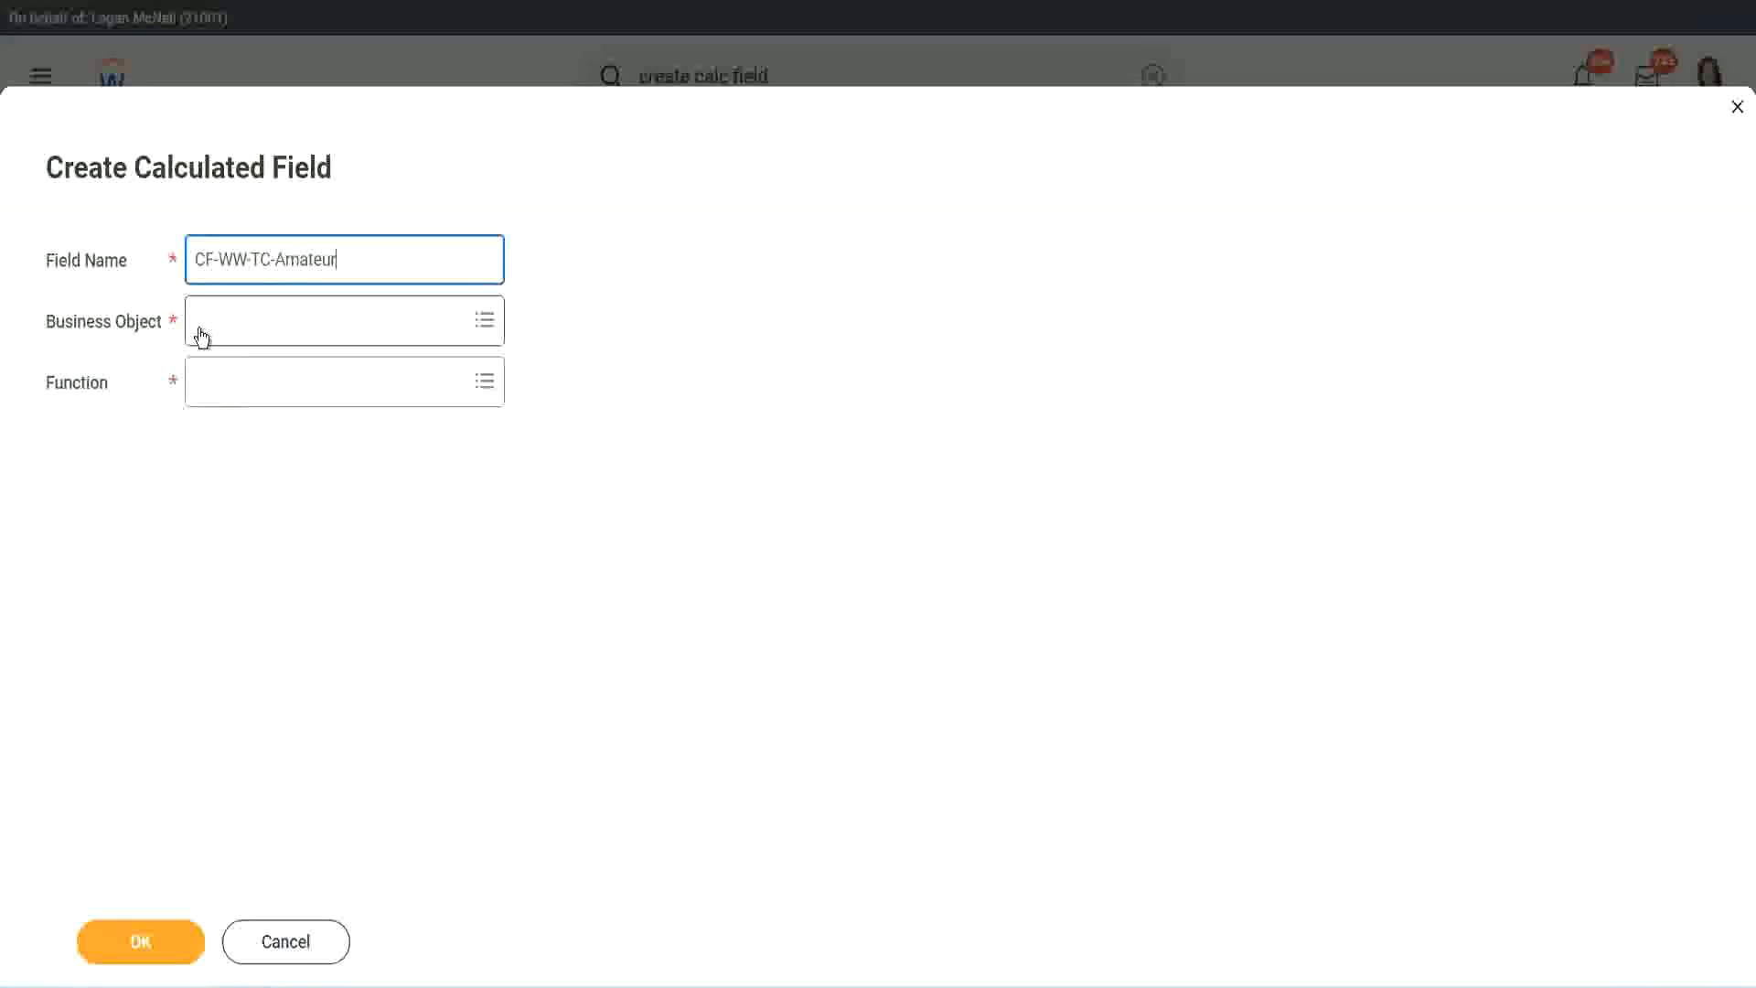
click(201, 322)
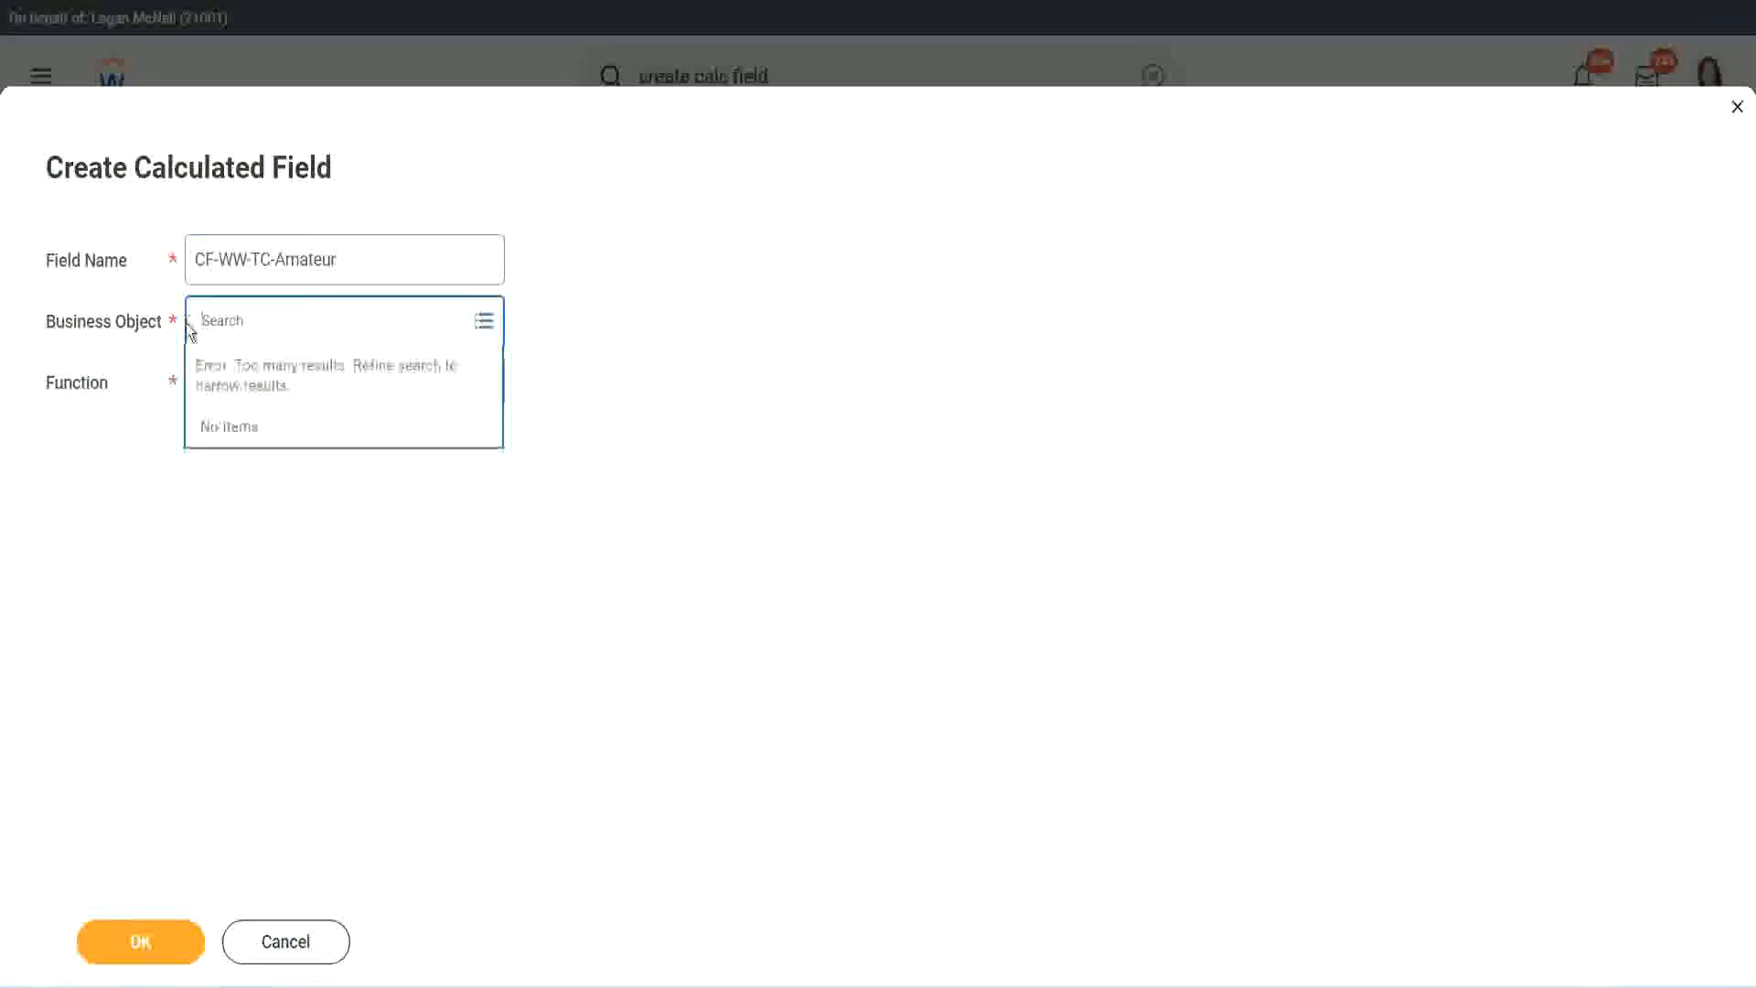
text(global)
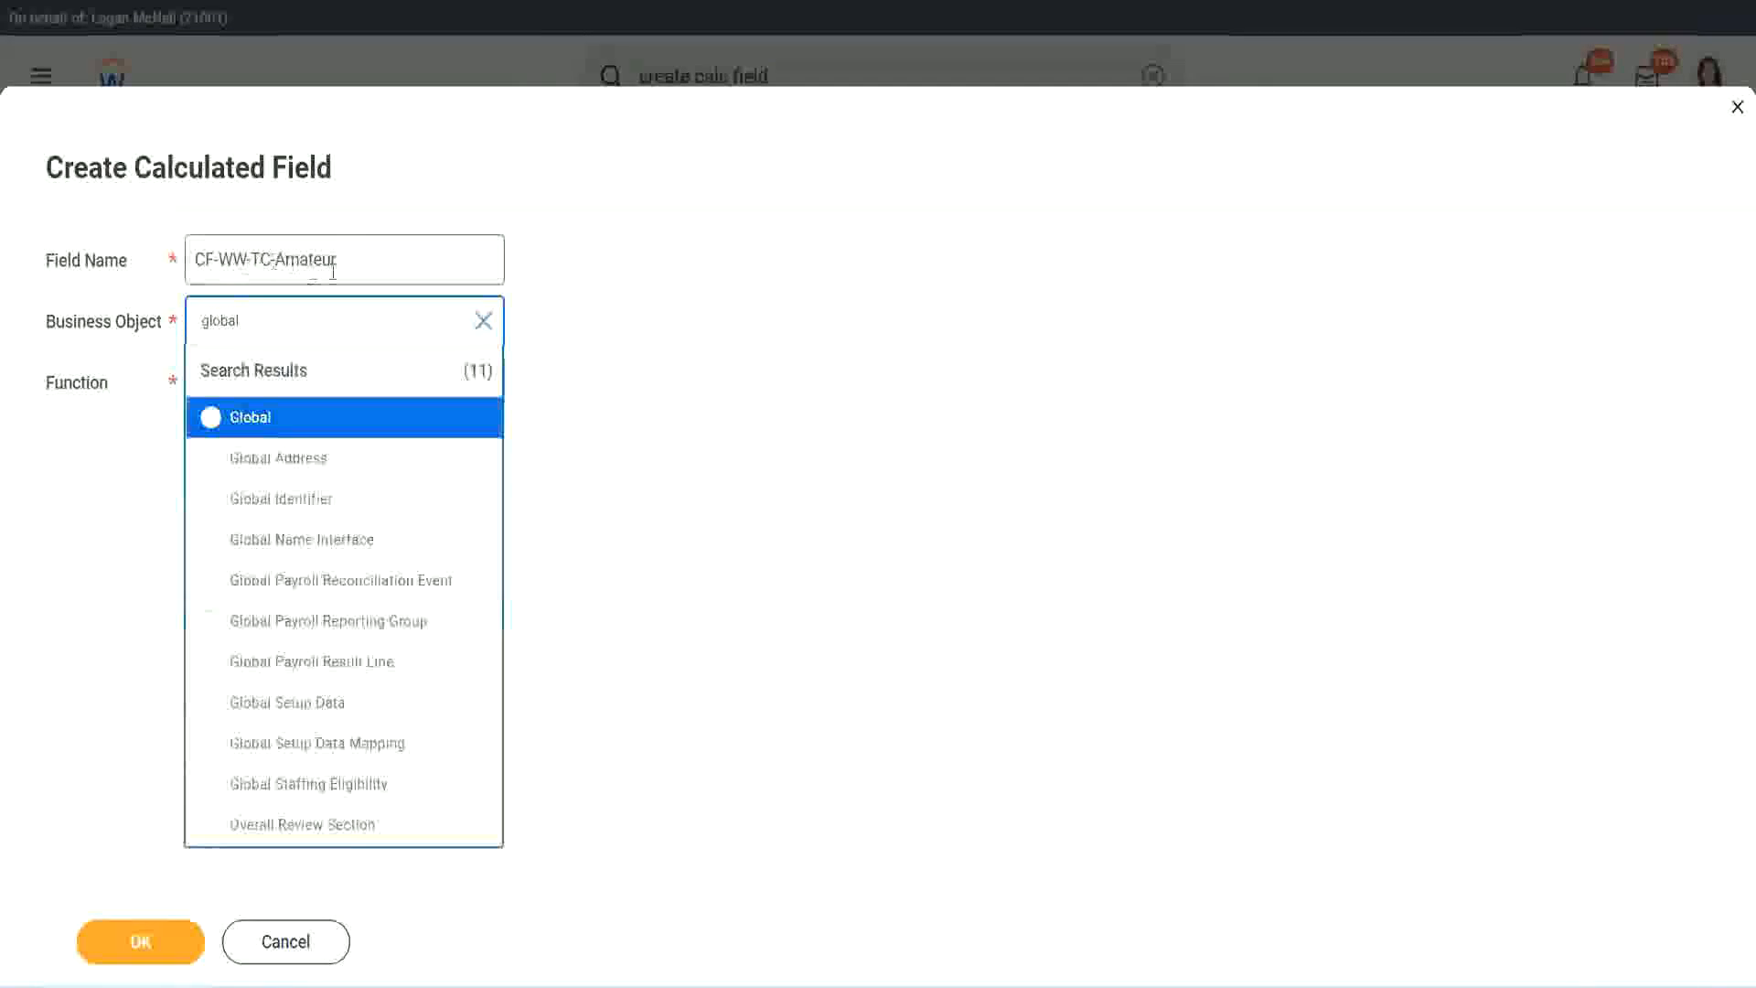
click(248, 420)
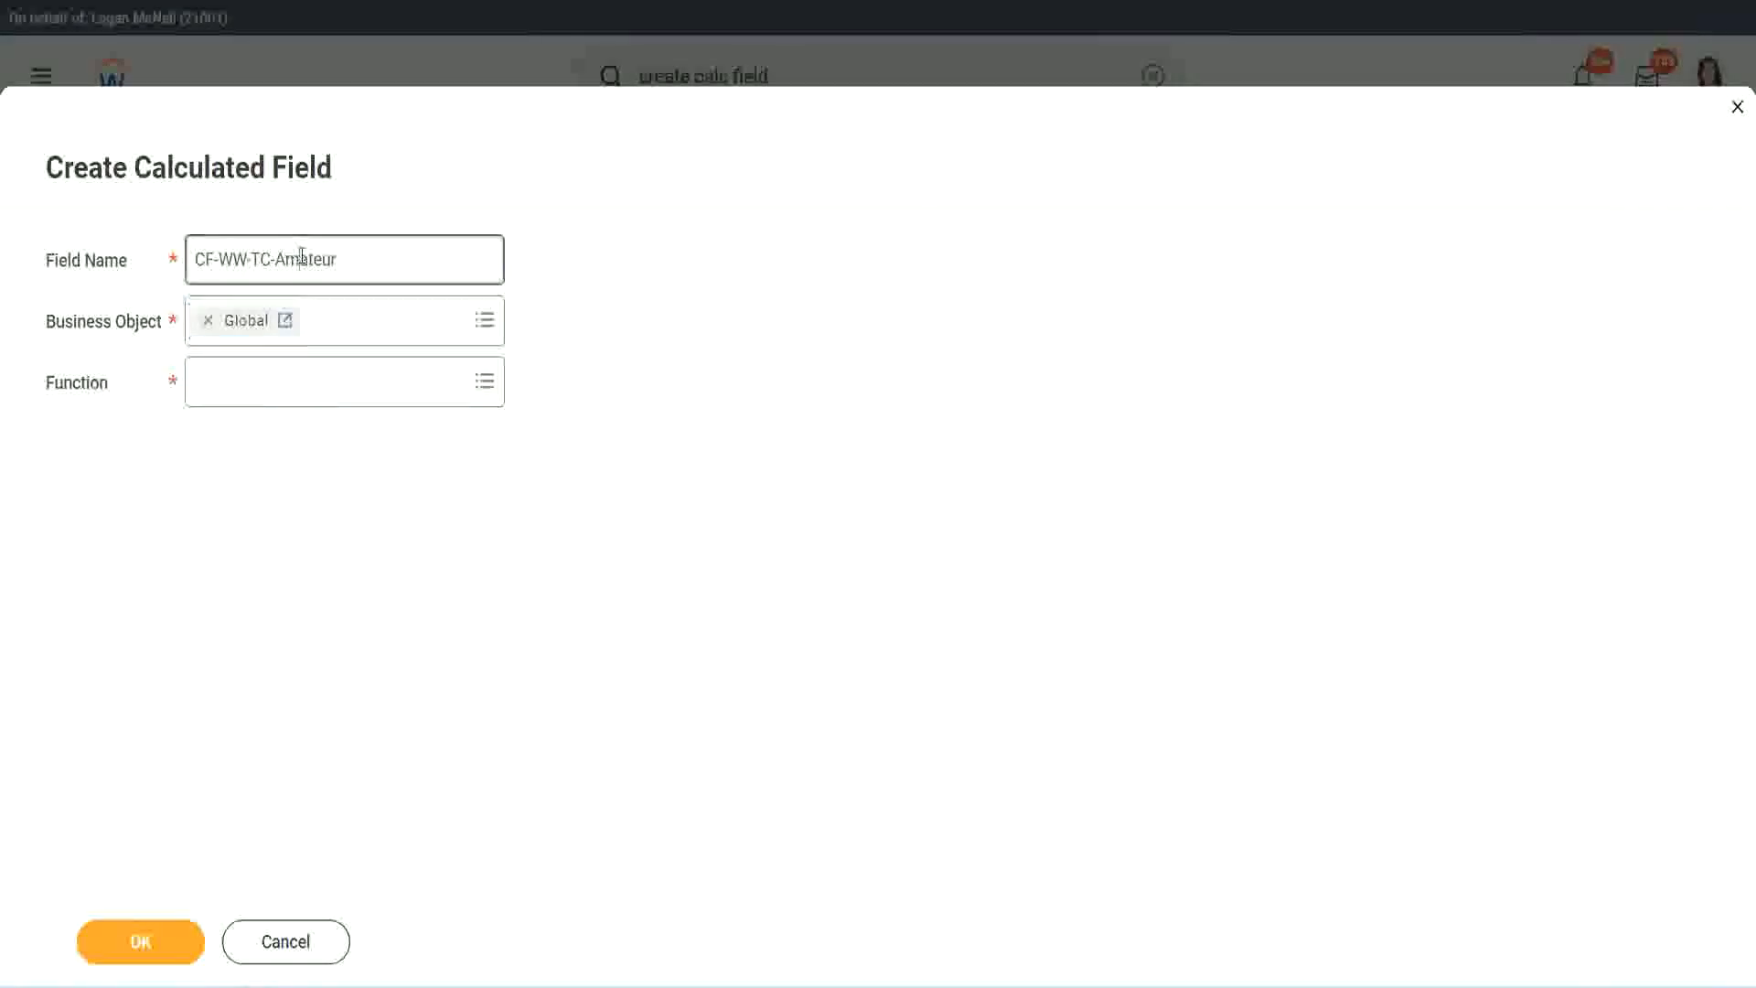
Step: Change the field name to CF-WW-TC-Senior, set the function to Text Constant, and continue to the calculation definition
double_click(321, 259)
text(Senior)
click(280, 399)
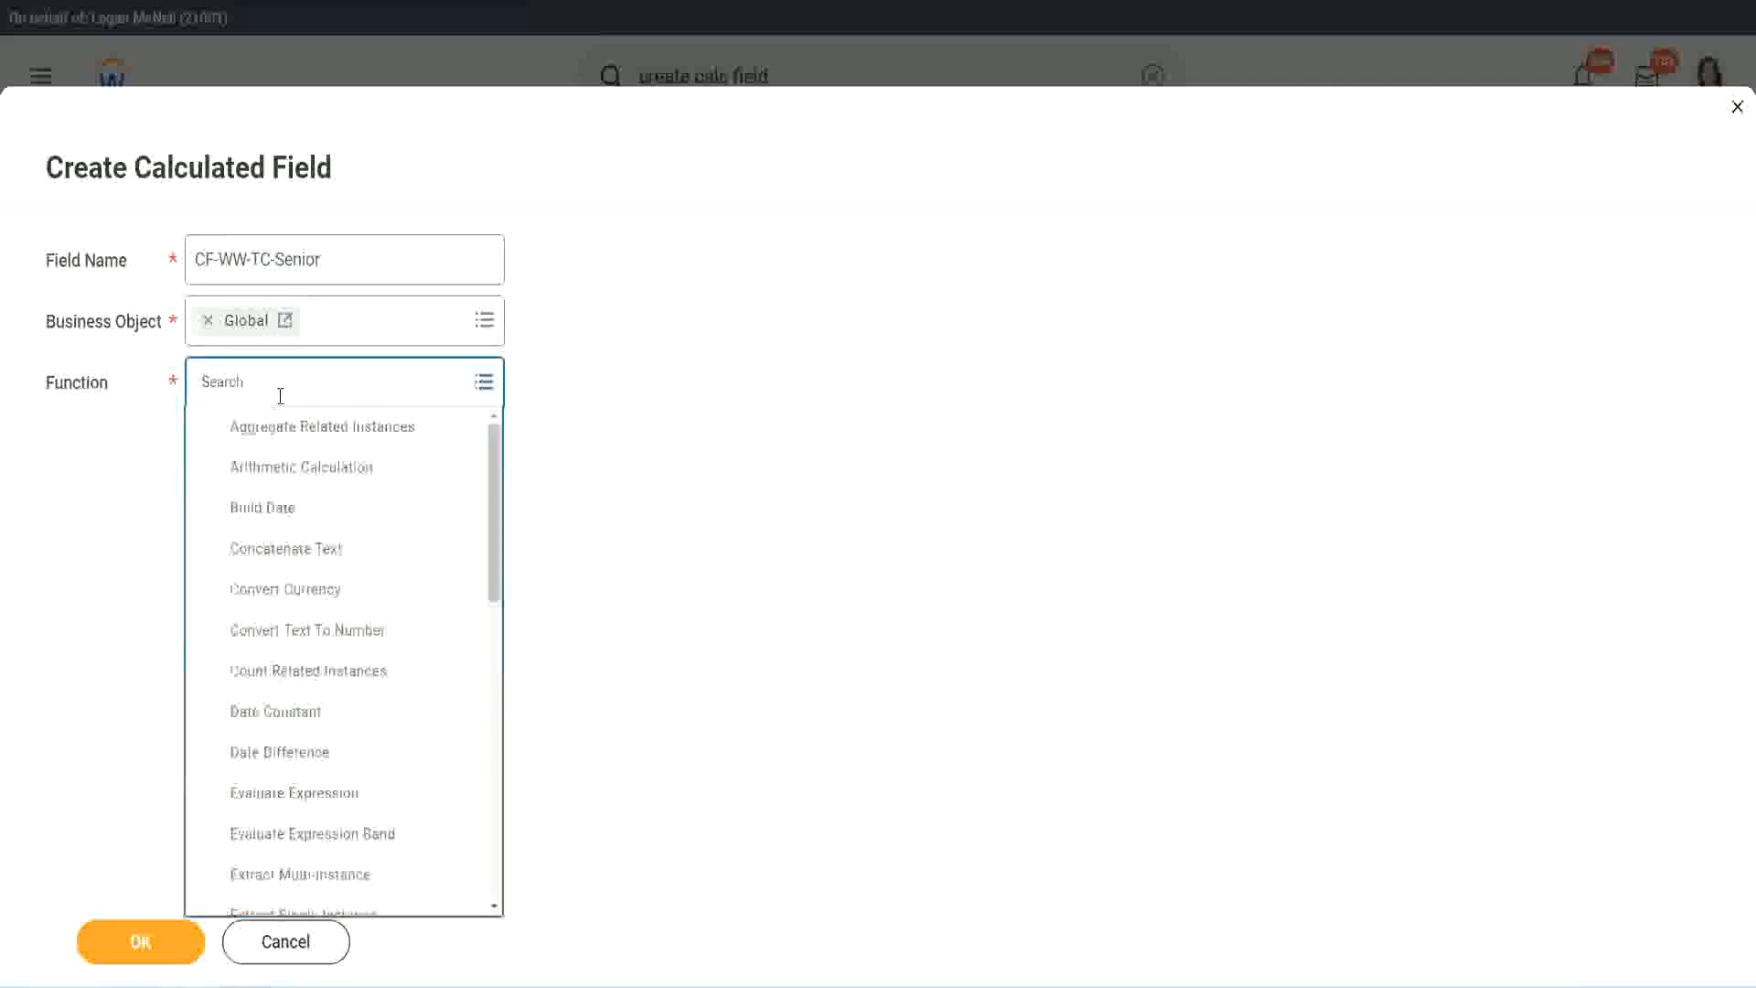
text(tc)
click(276, 468)
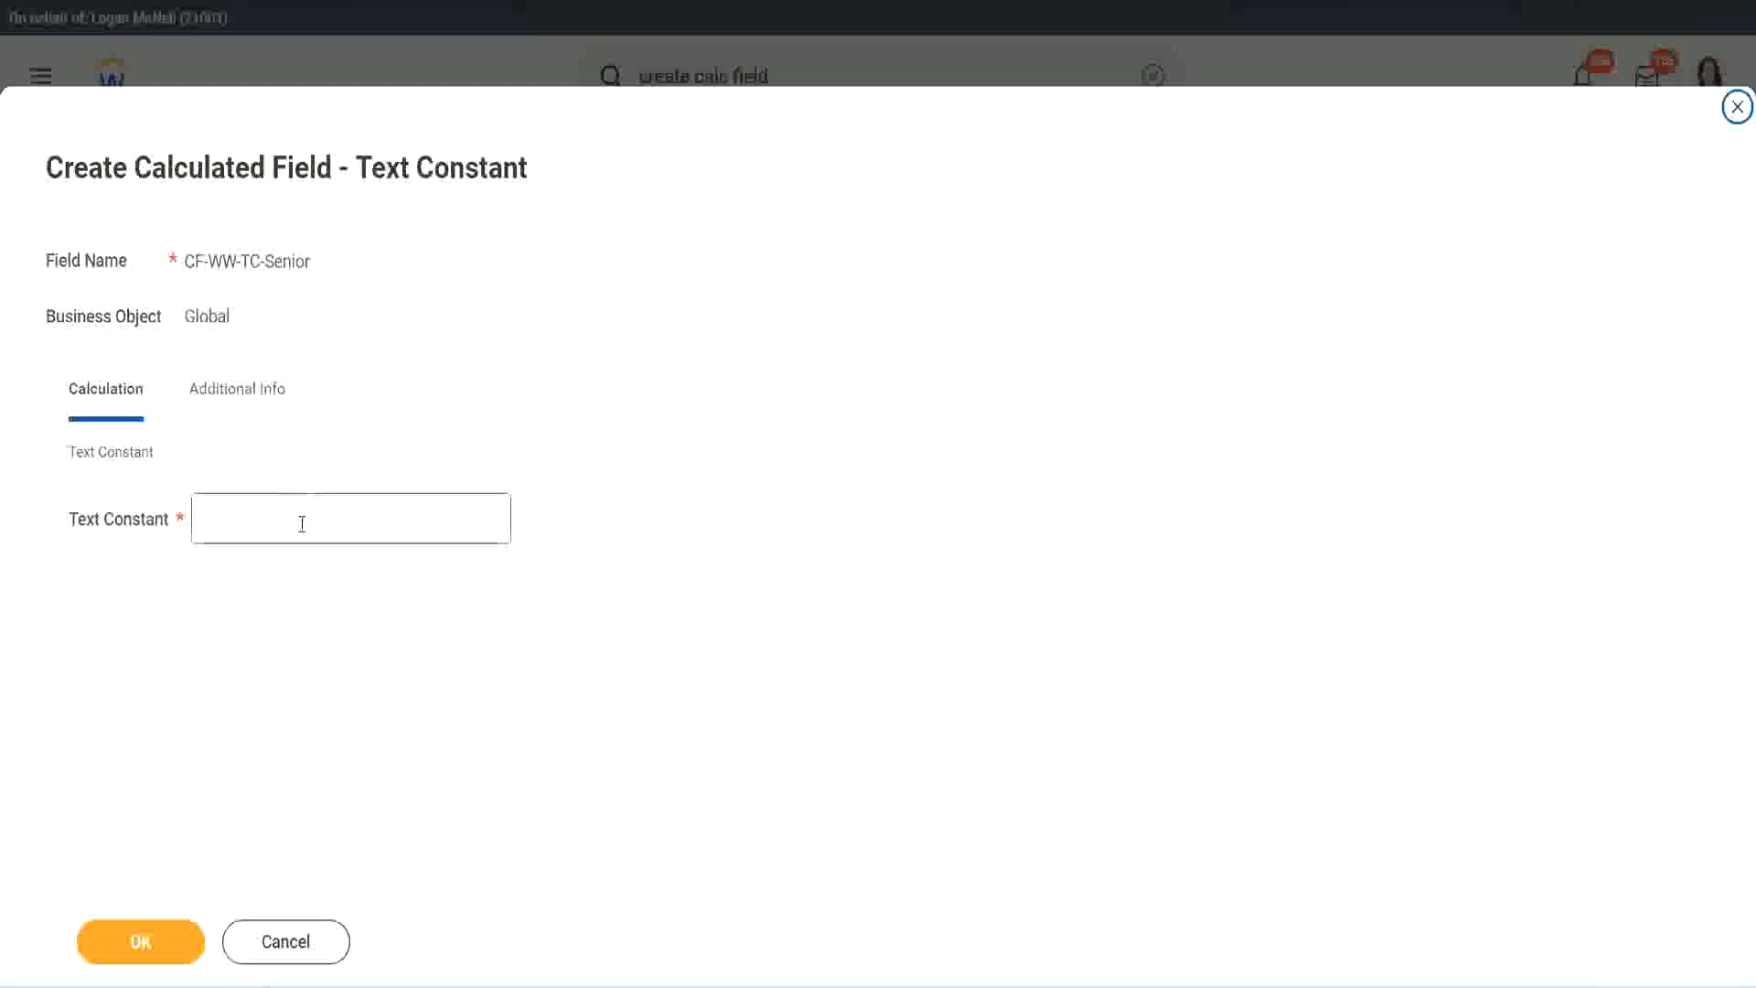
Step: Set the text constant to Senior and save the field
click(300, 520)
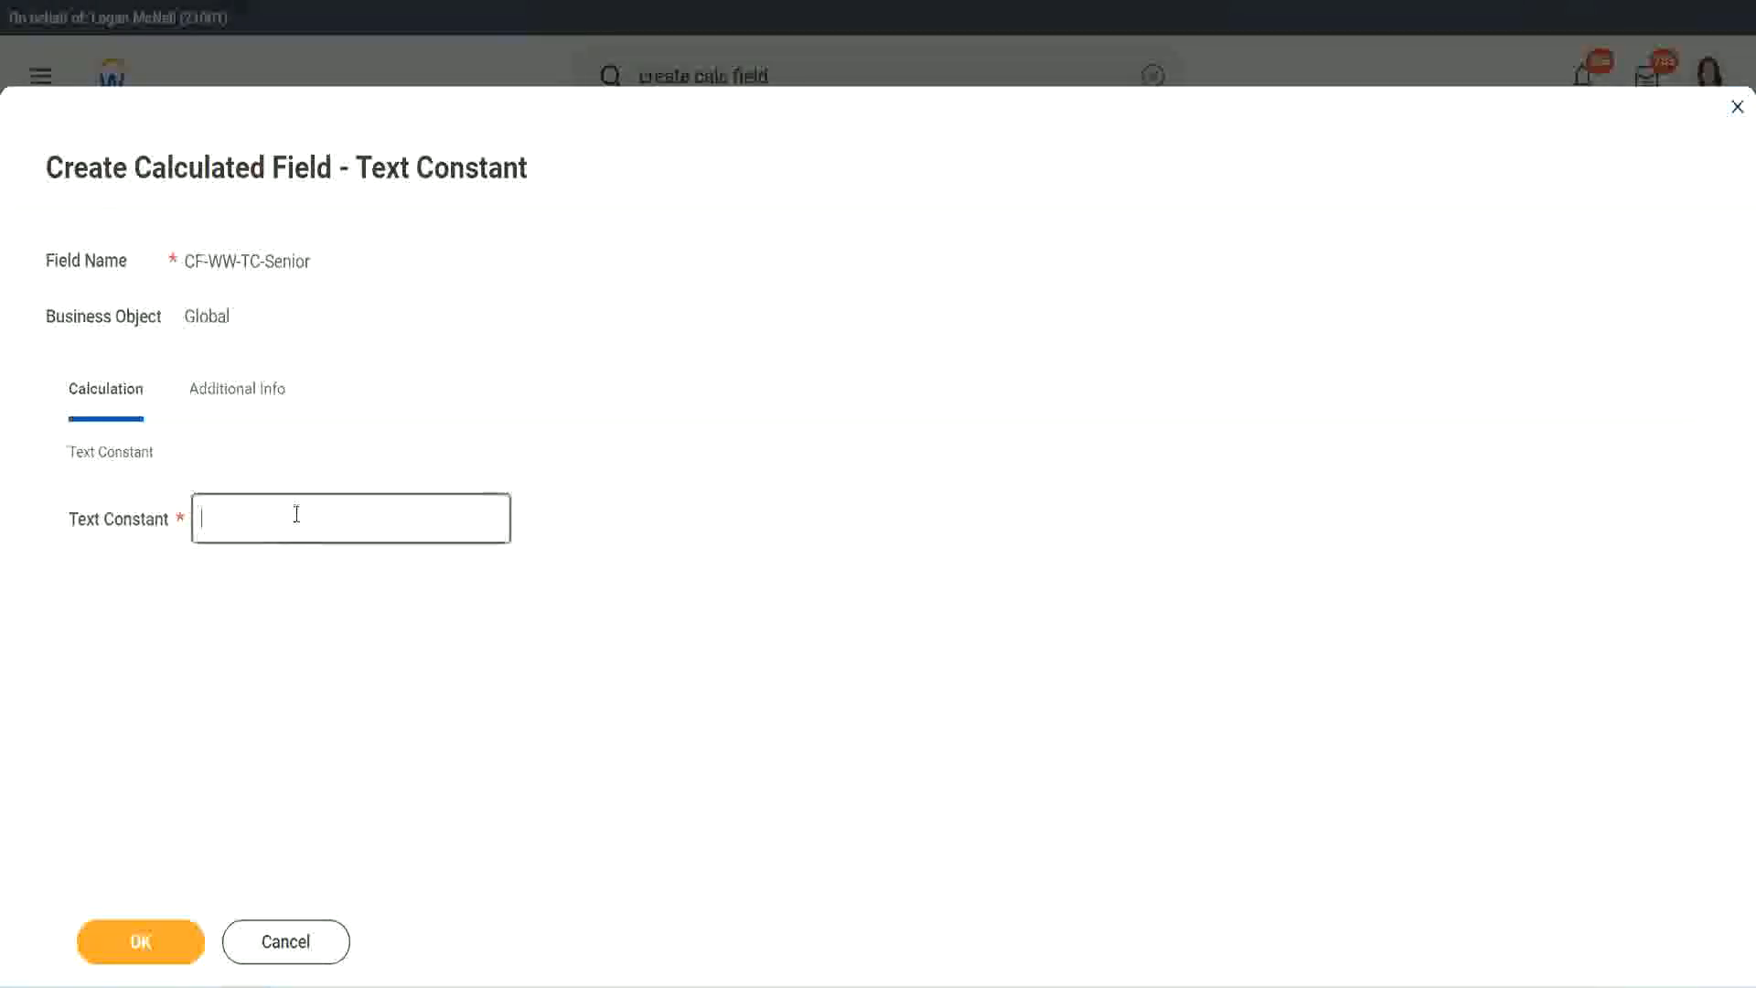
text(Senior)
click(174, 957)
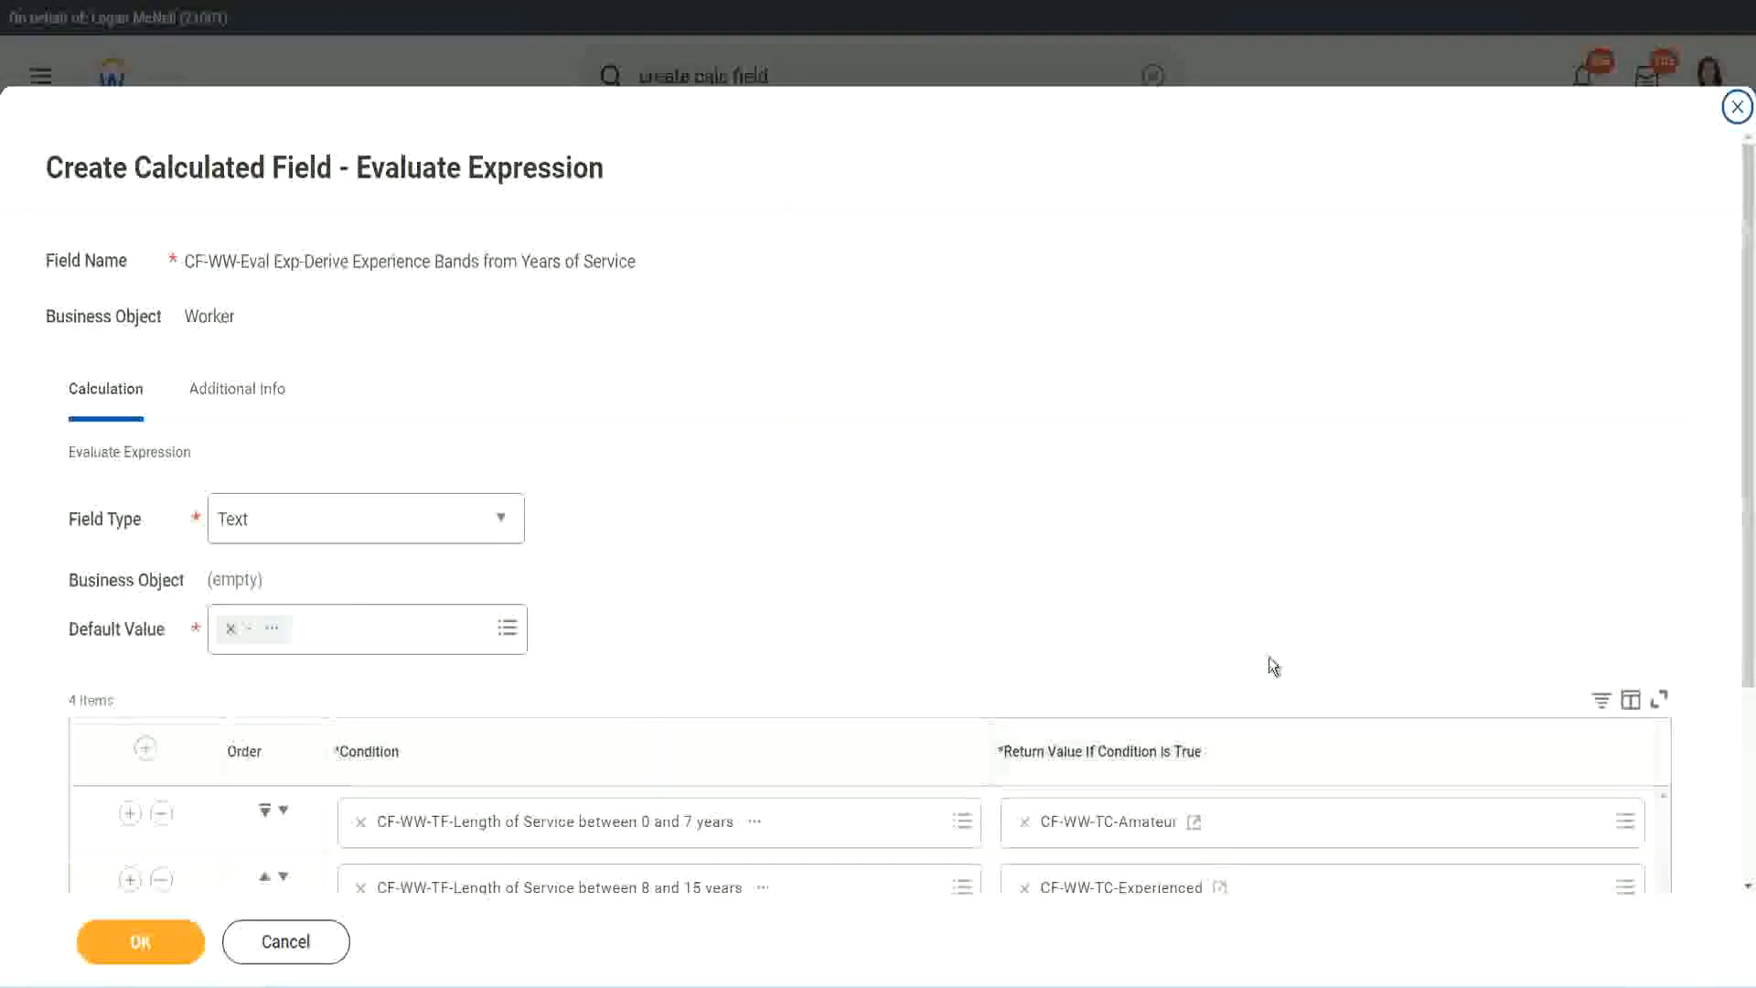
Step: Copy the CF-WW-TC-Senior name and start a calculated field as the return value for the greater than 31 years condition
scroll(1269, 659, down, 3)
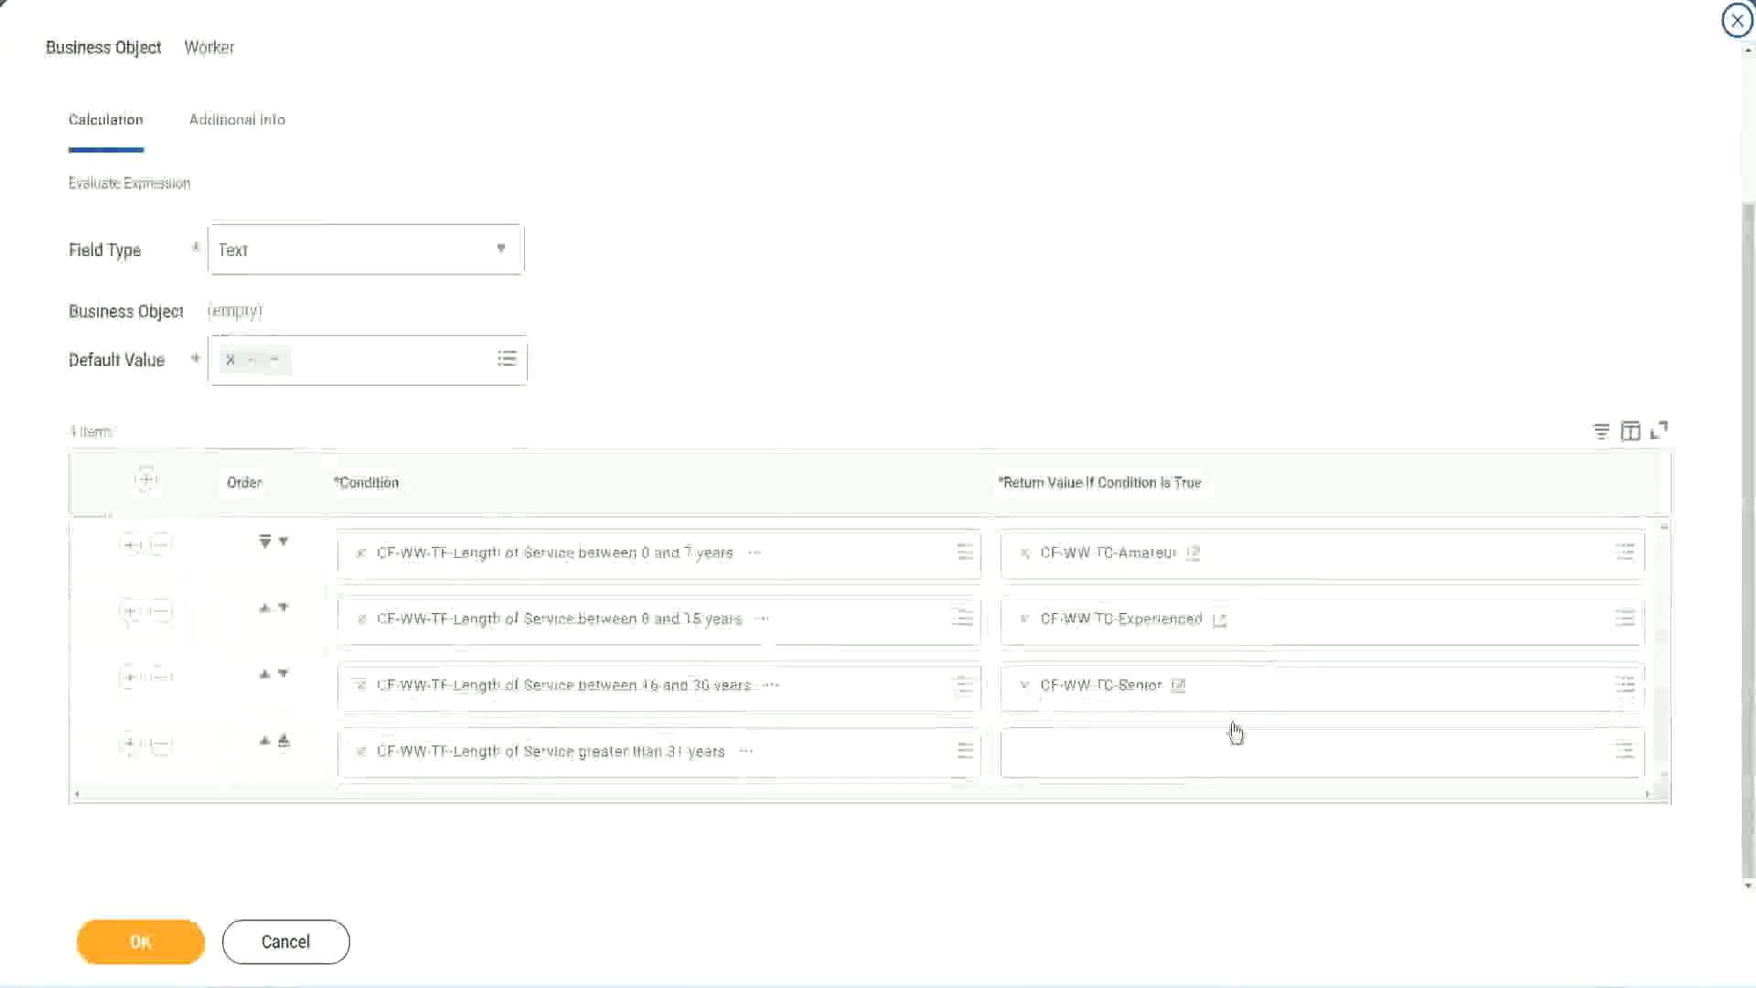
right_click(1068, 689)
click(1106, 787)
click(1070, 765)
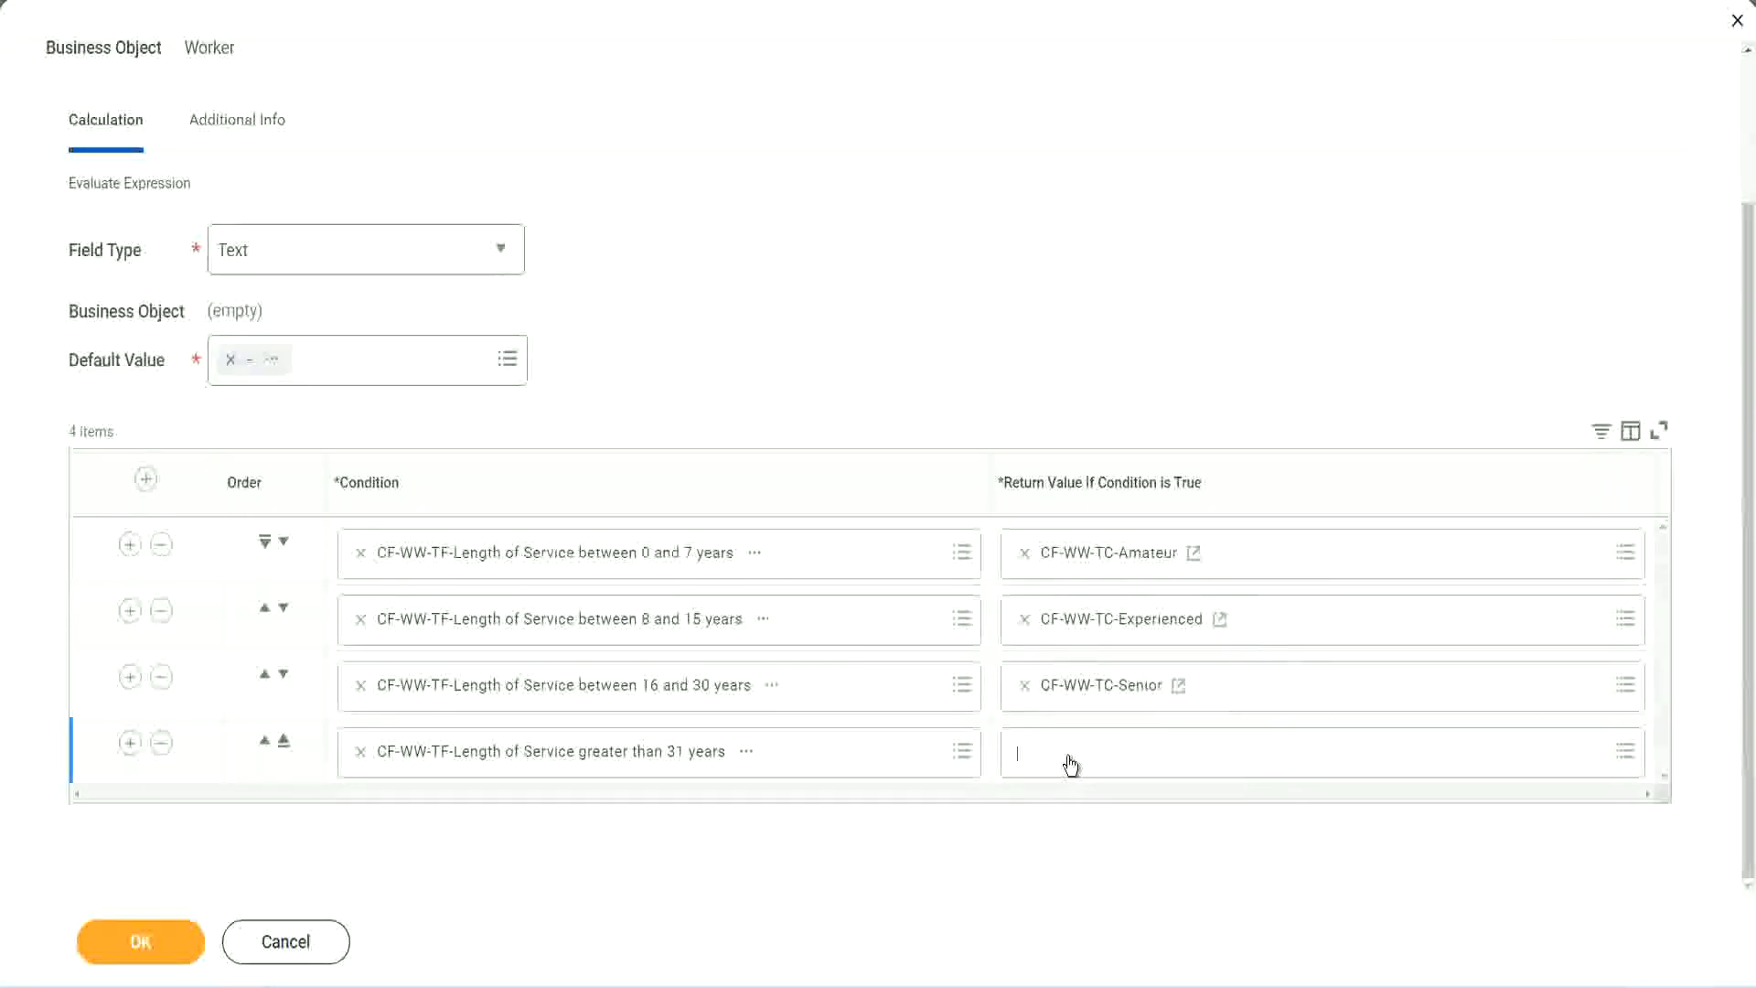
click(1086, 714)
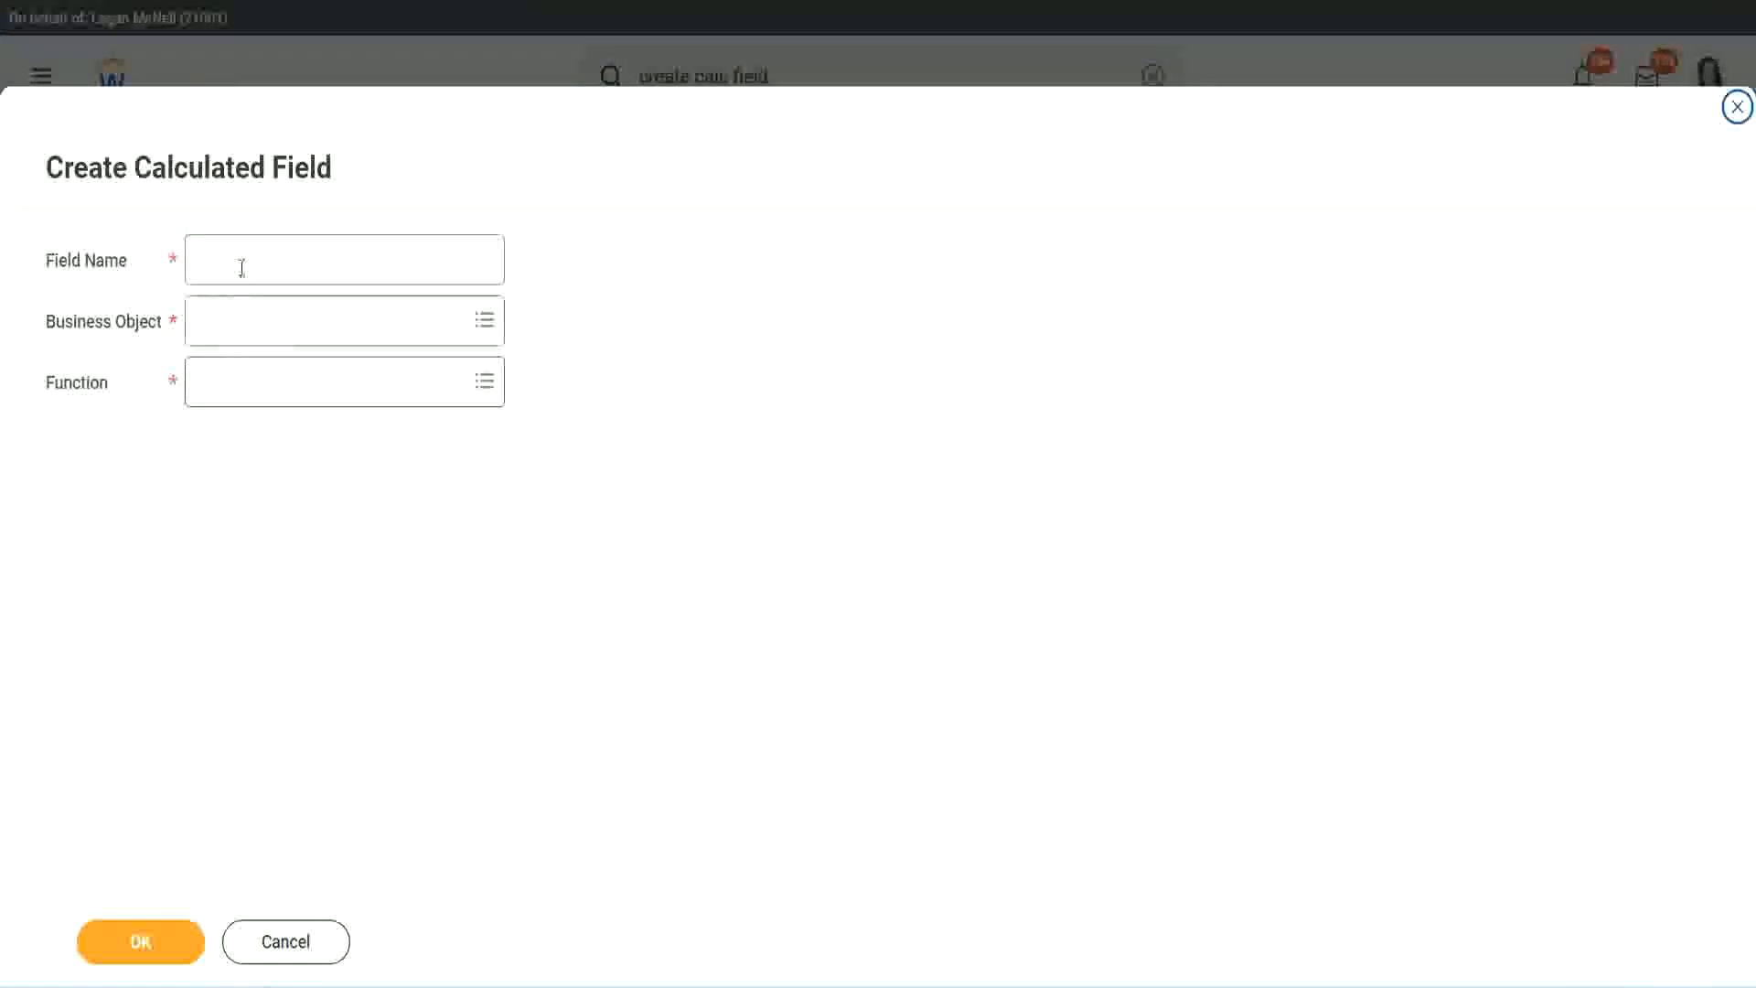
Step: Name the calculated field CF-WW-TC-Legend and set its business object to Global
click(242, 267)
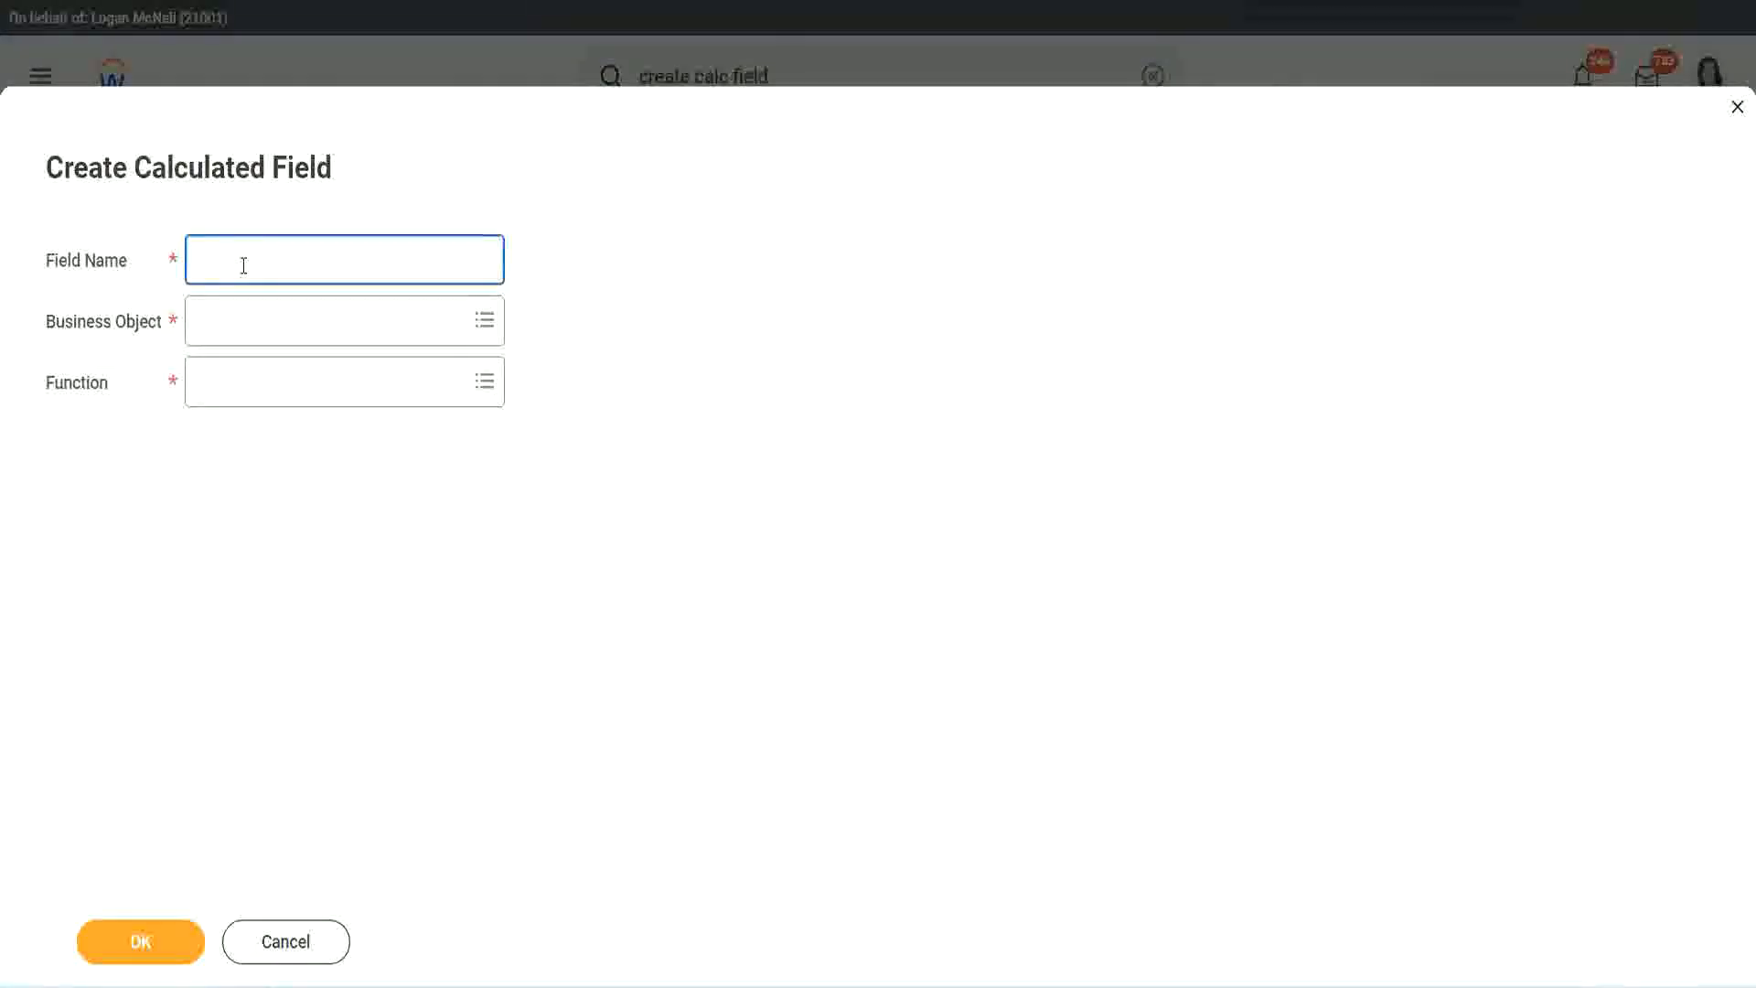
key(ctrl+v)
double_click(296, 258)
text(Le)
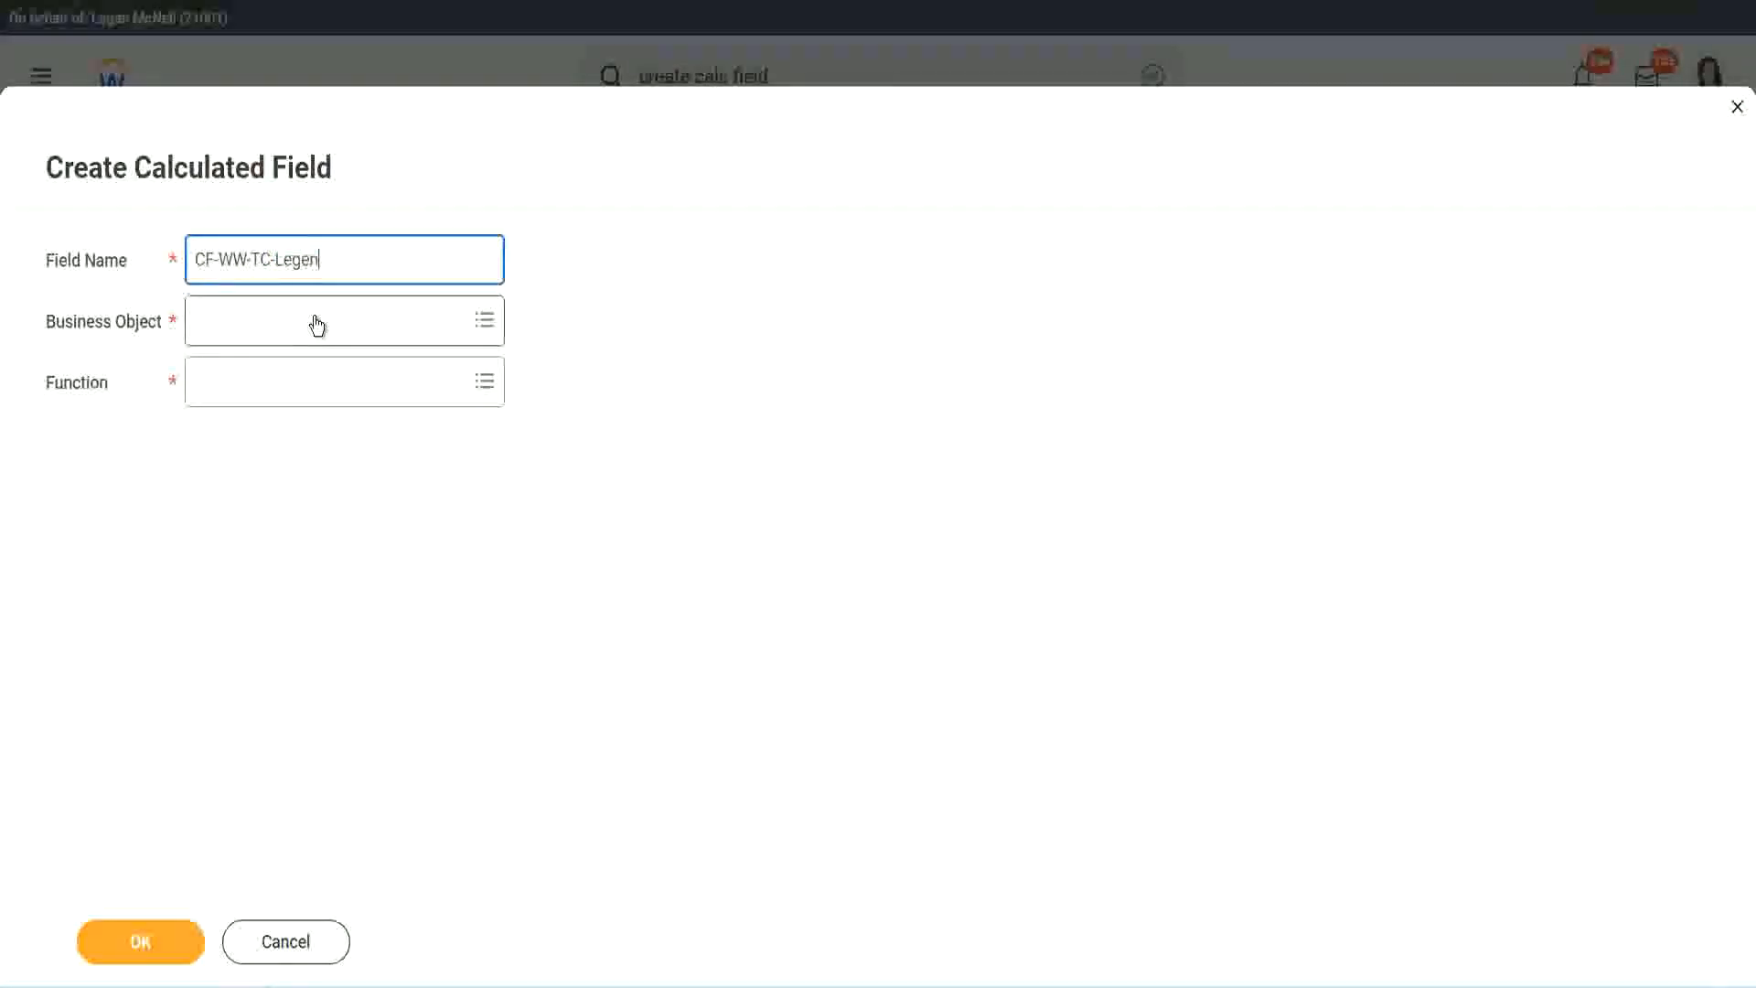
click(246, 333)
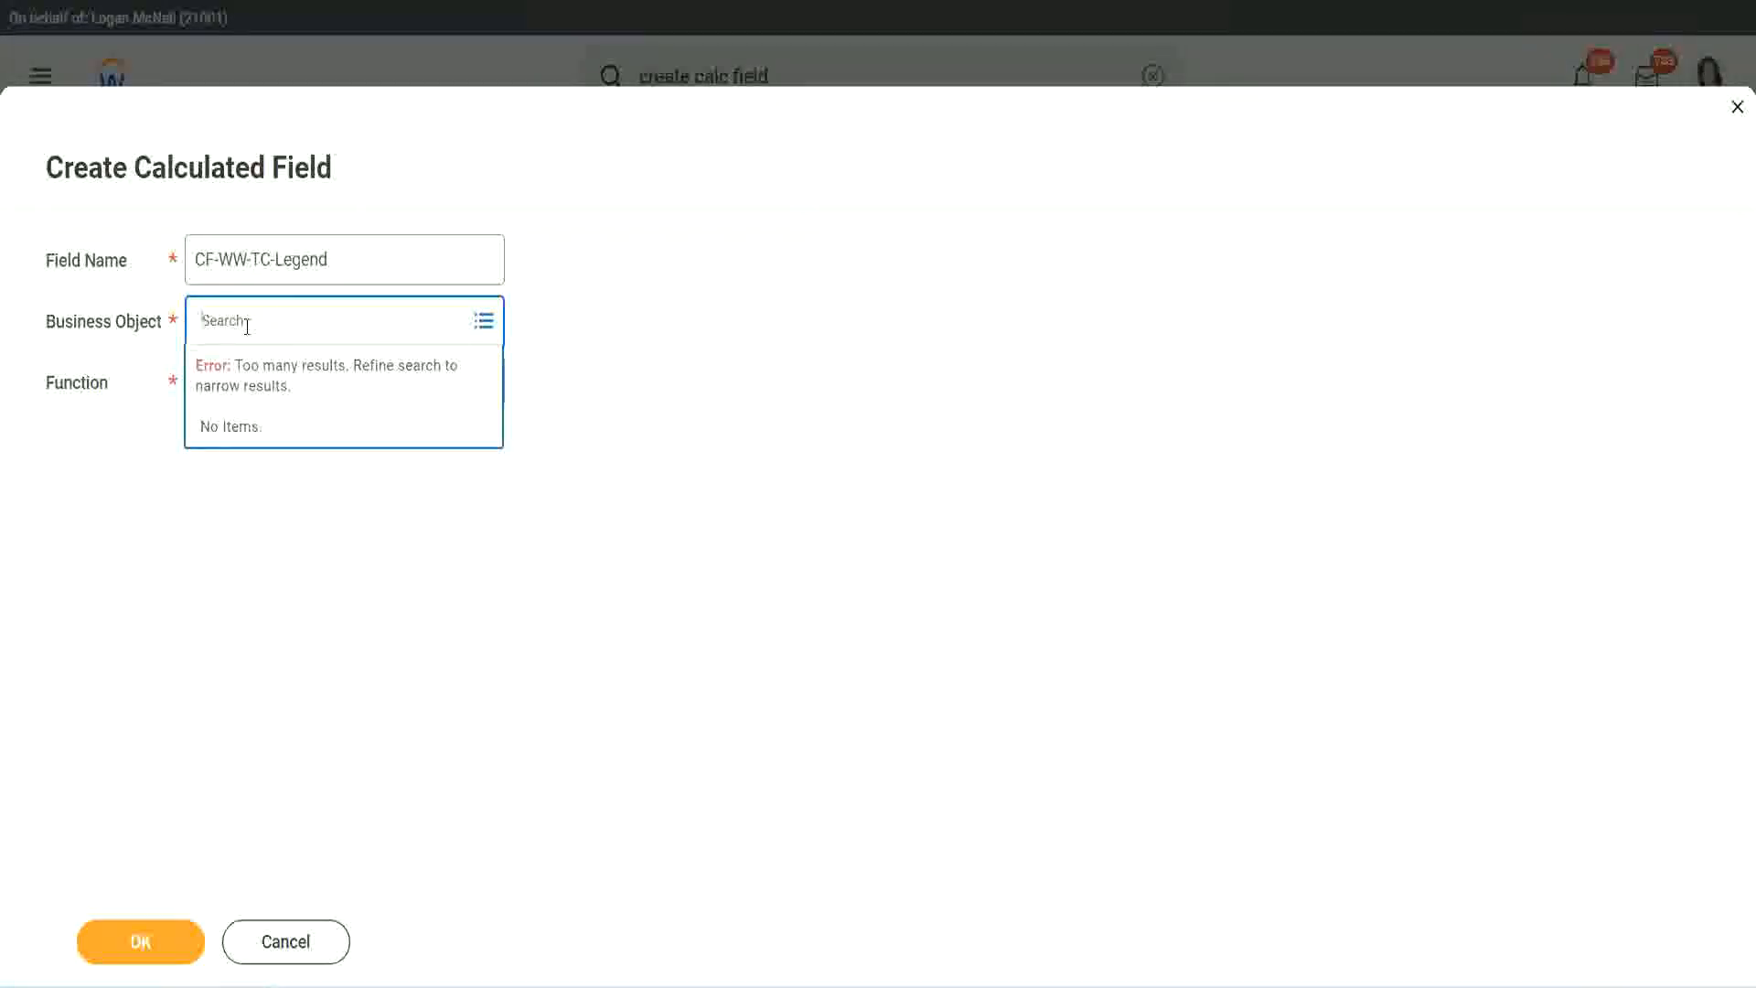
text(Global)
key(Return)
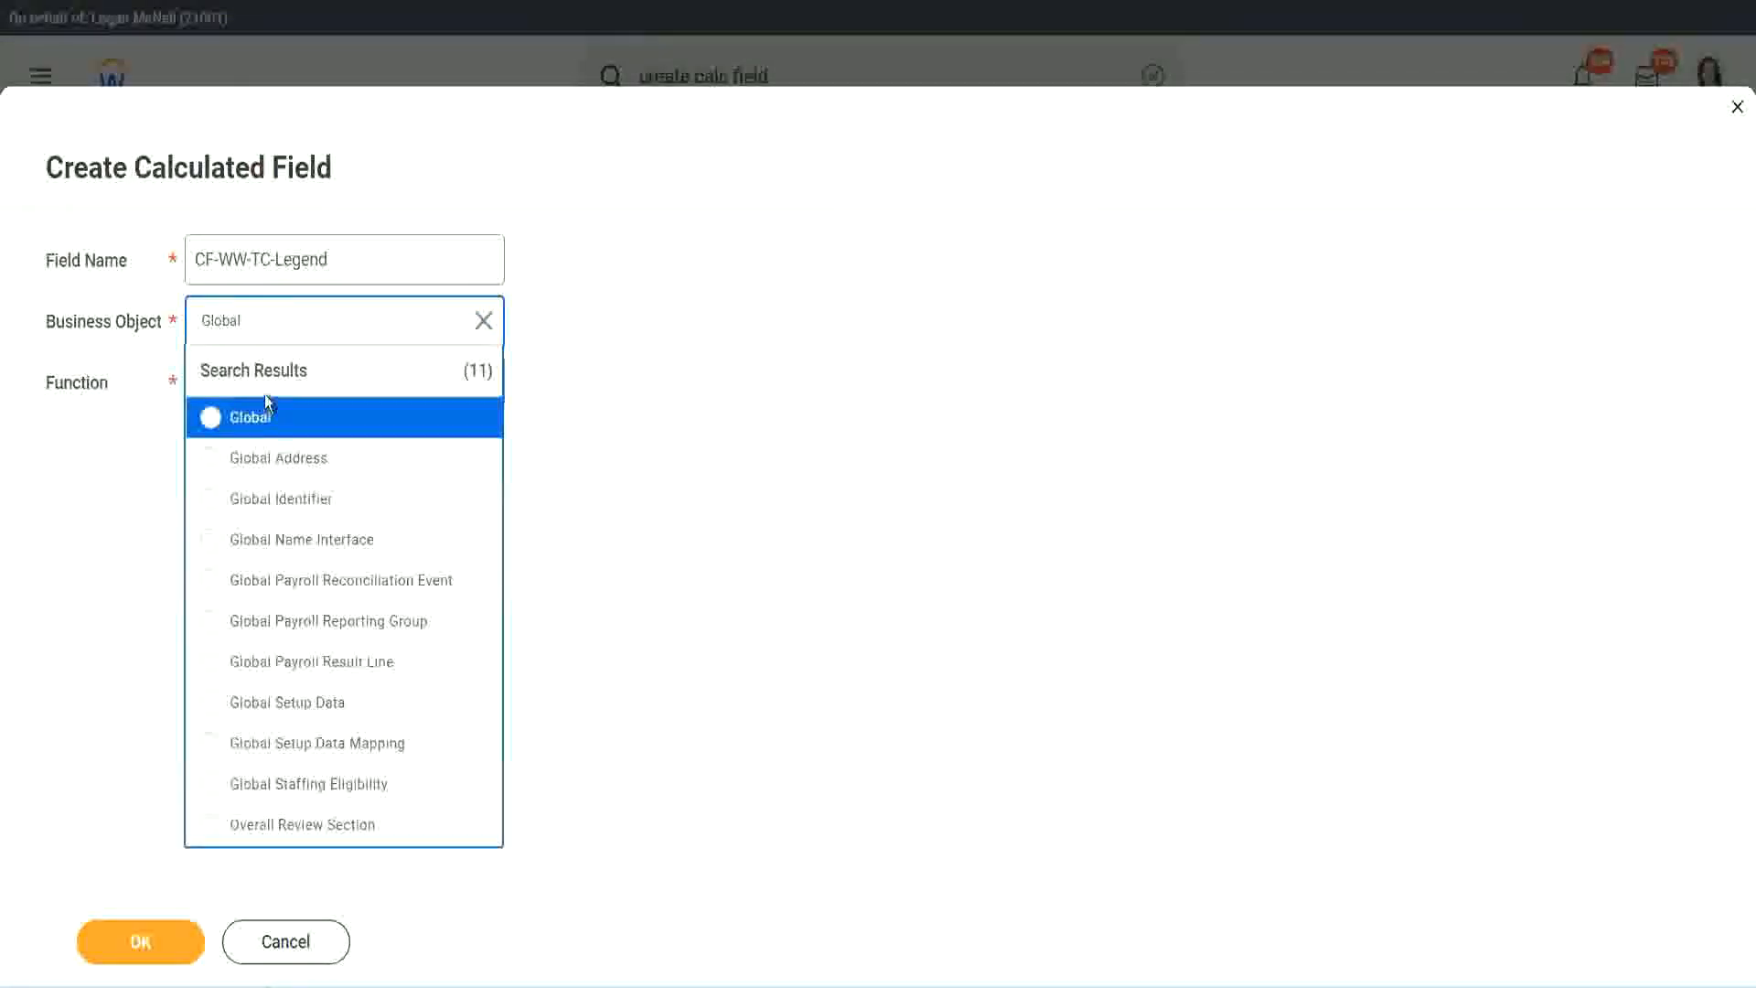
click(263, 423)
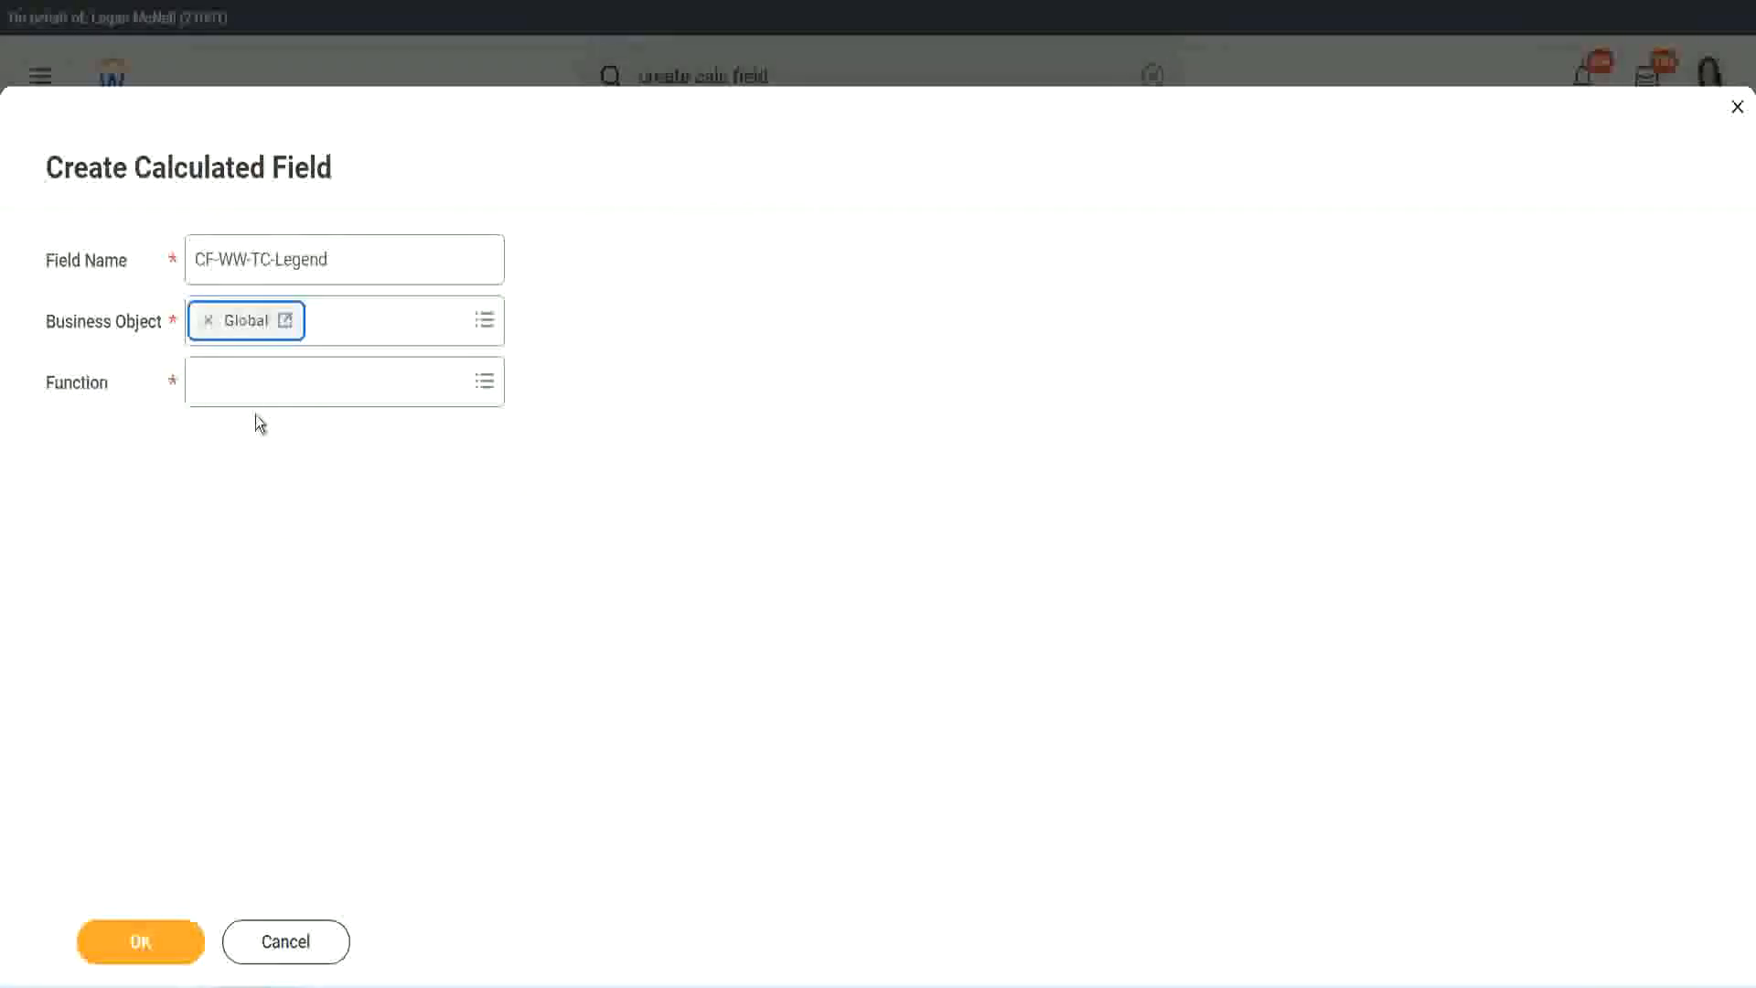
Step: Define the field with the Text Constant function and the value Legend, and save it
click(253, 380)
text(tc)
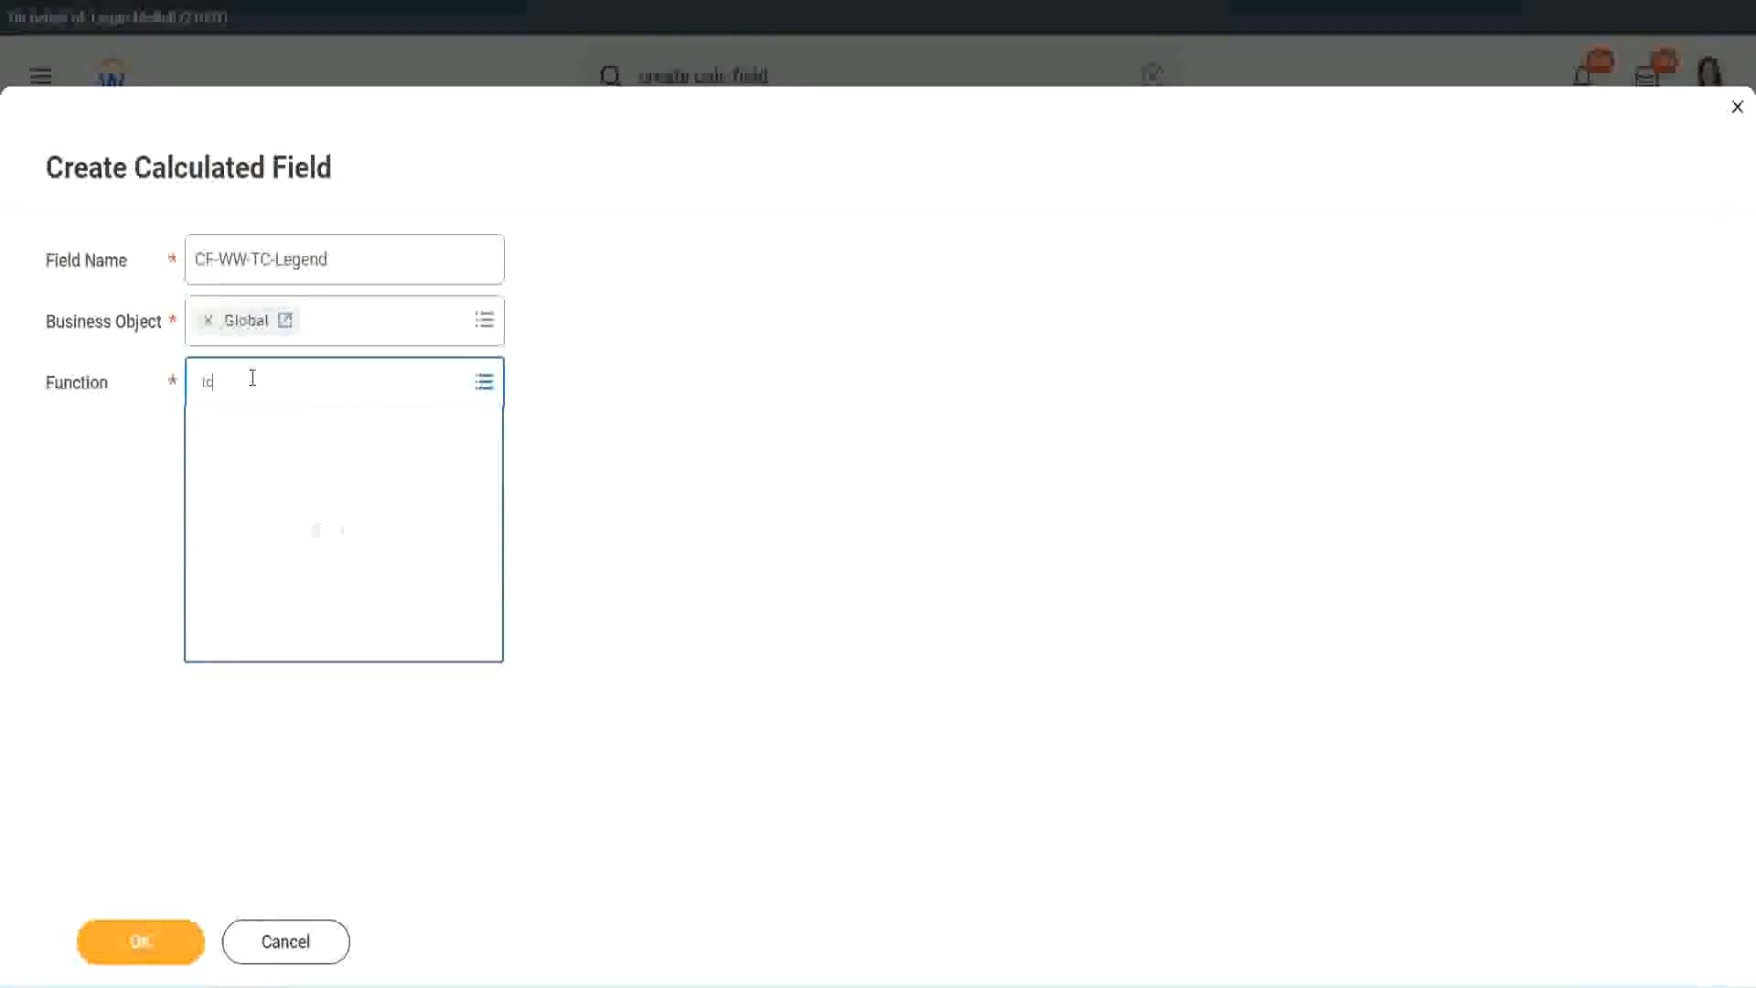
key(Return)
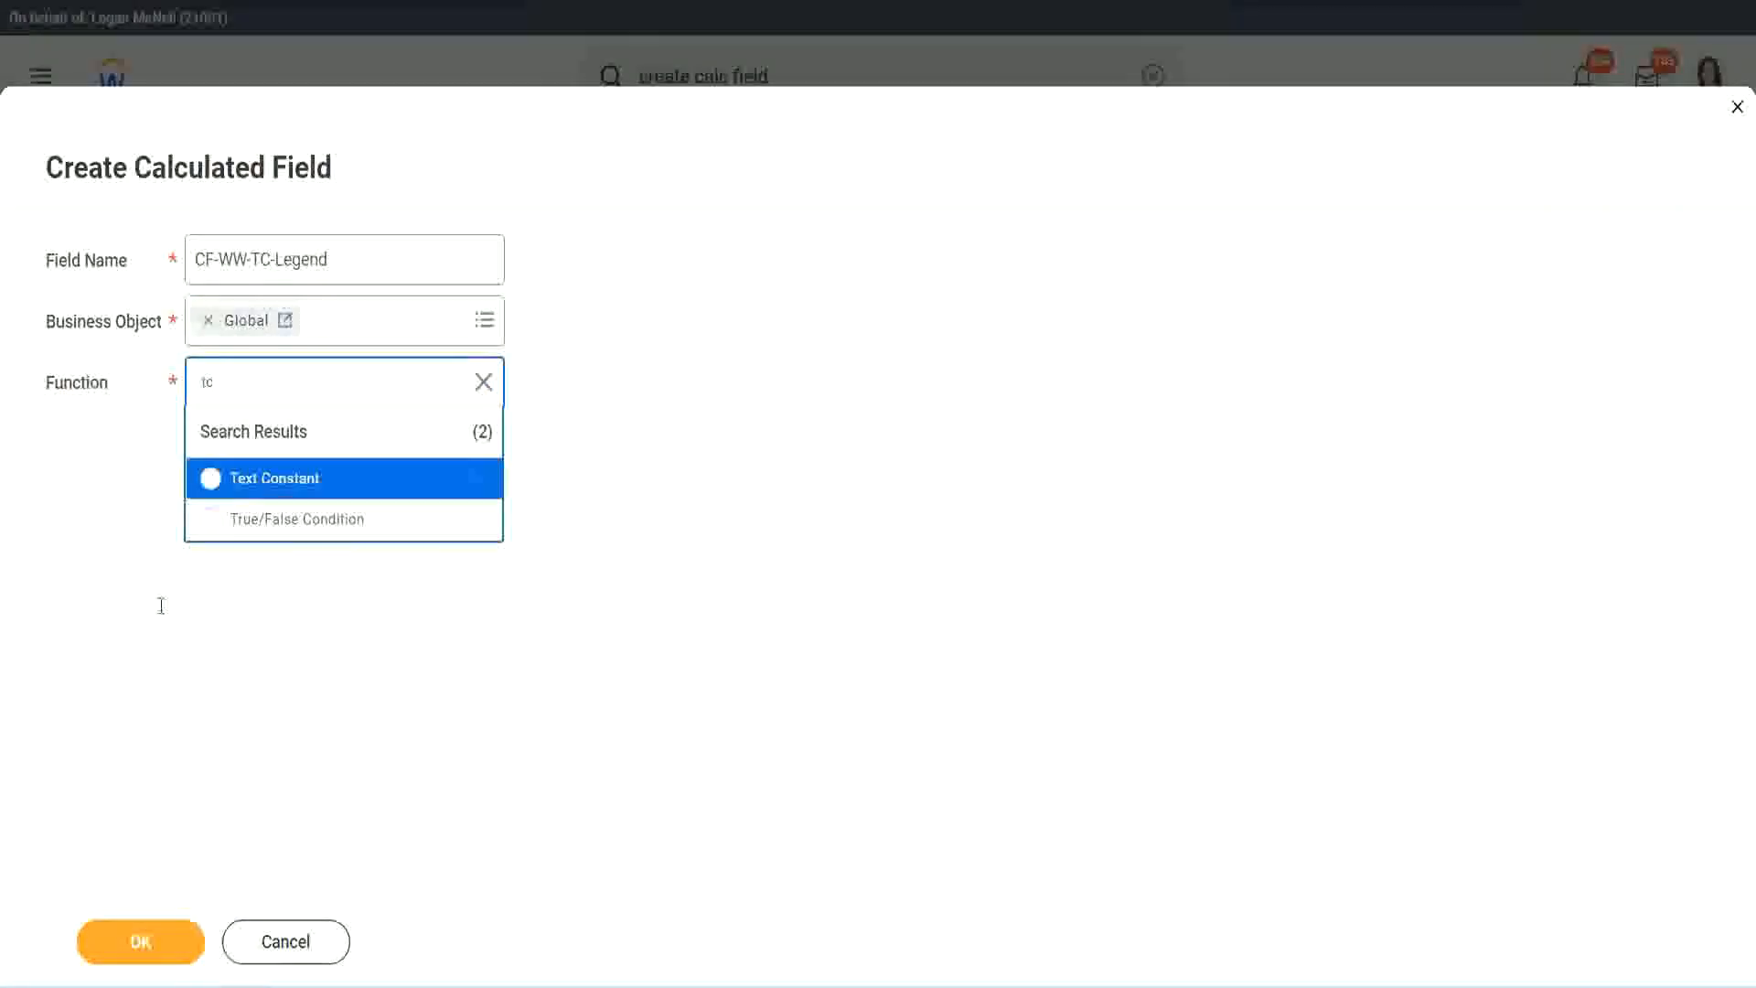
click(342, 479)
click(137, 941)
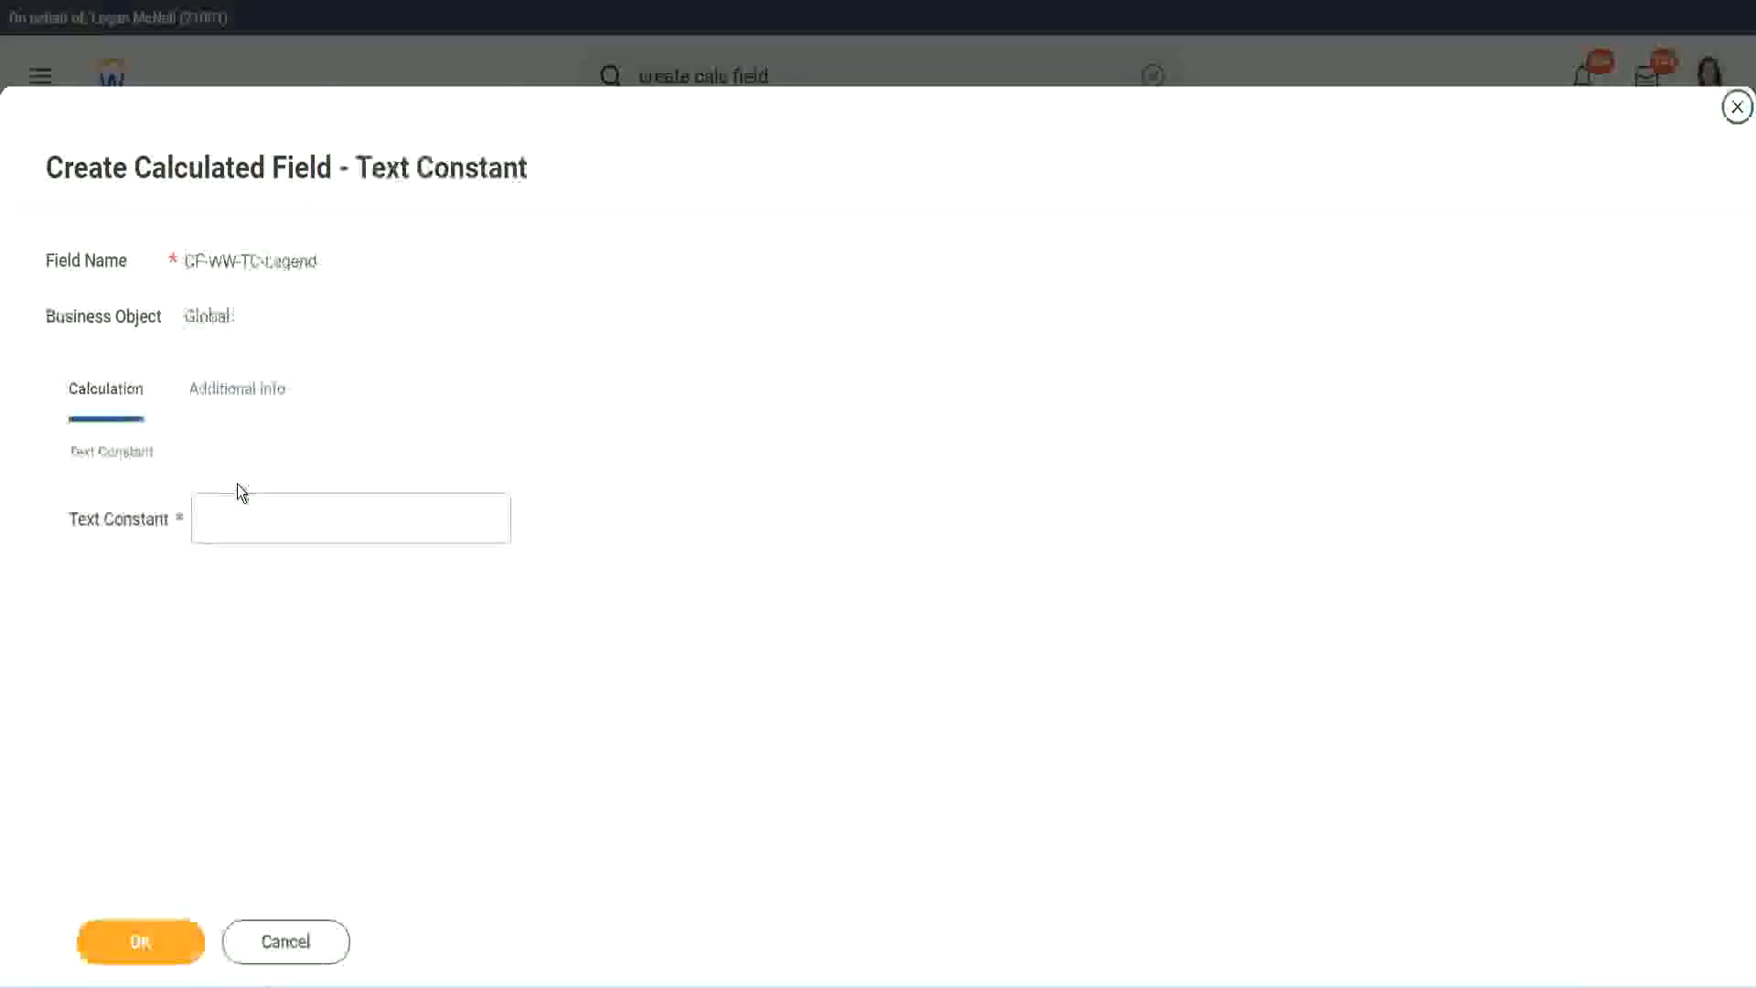
click(227, 521)
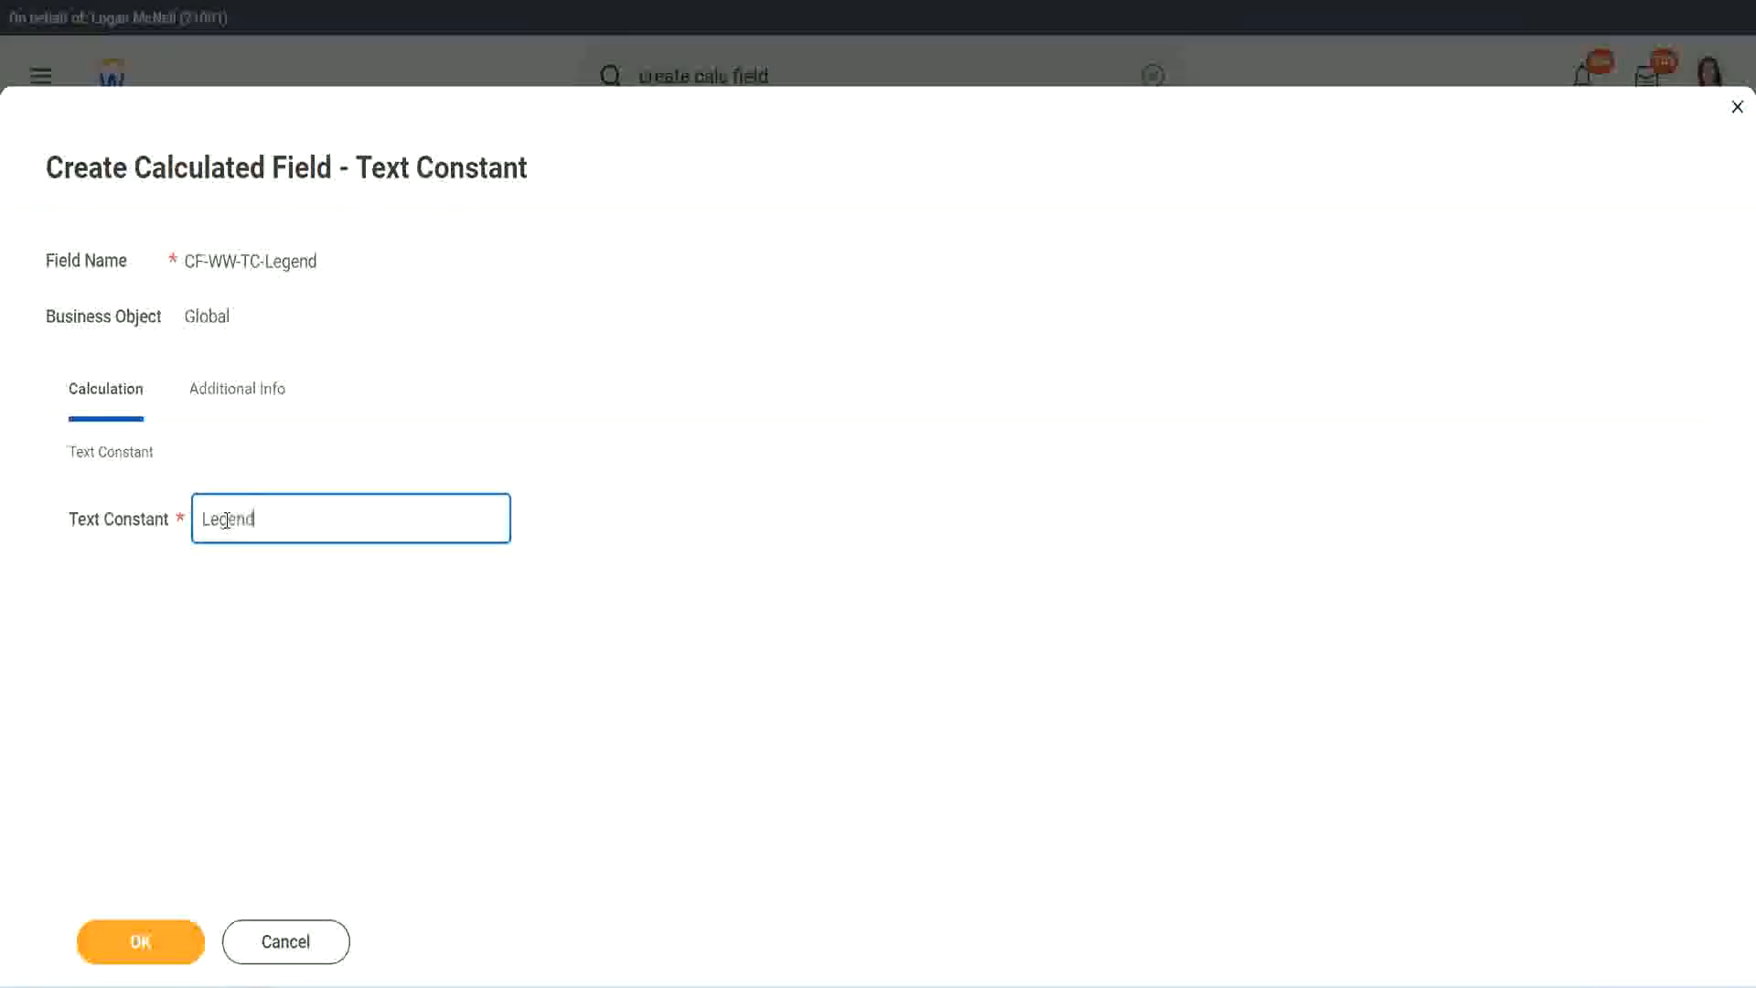
click(194, 941)
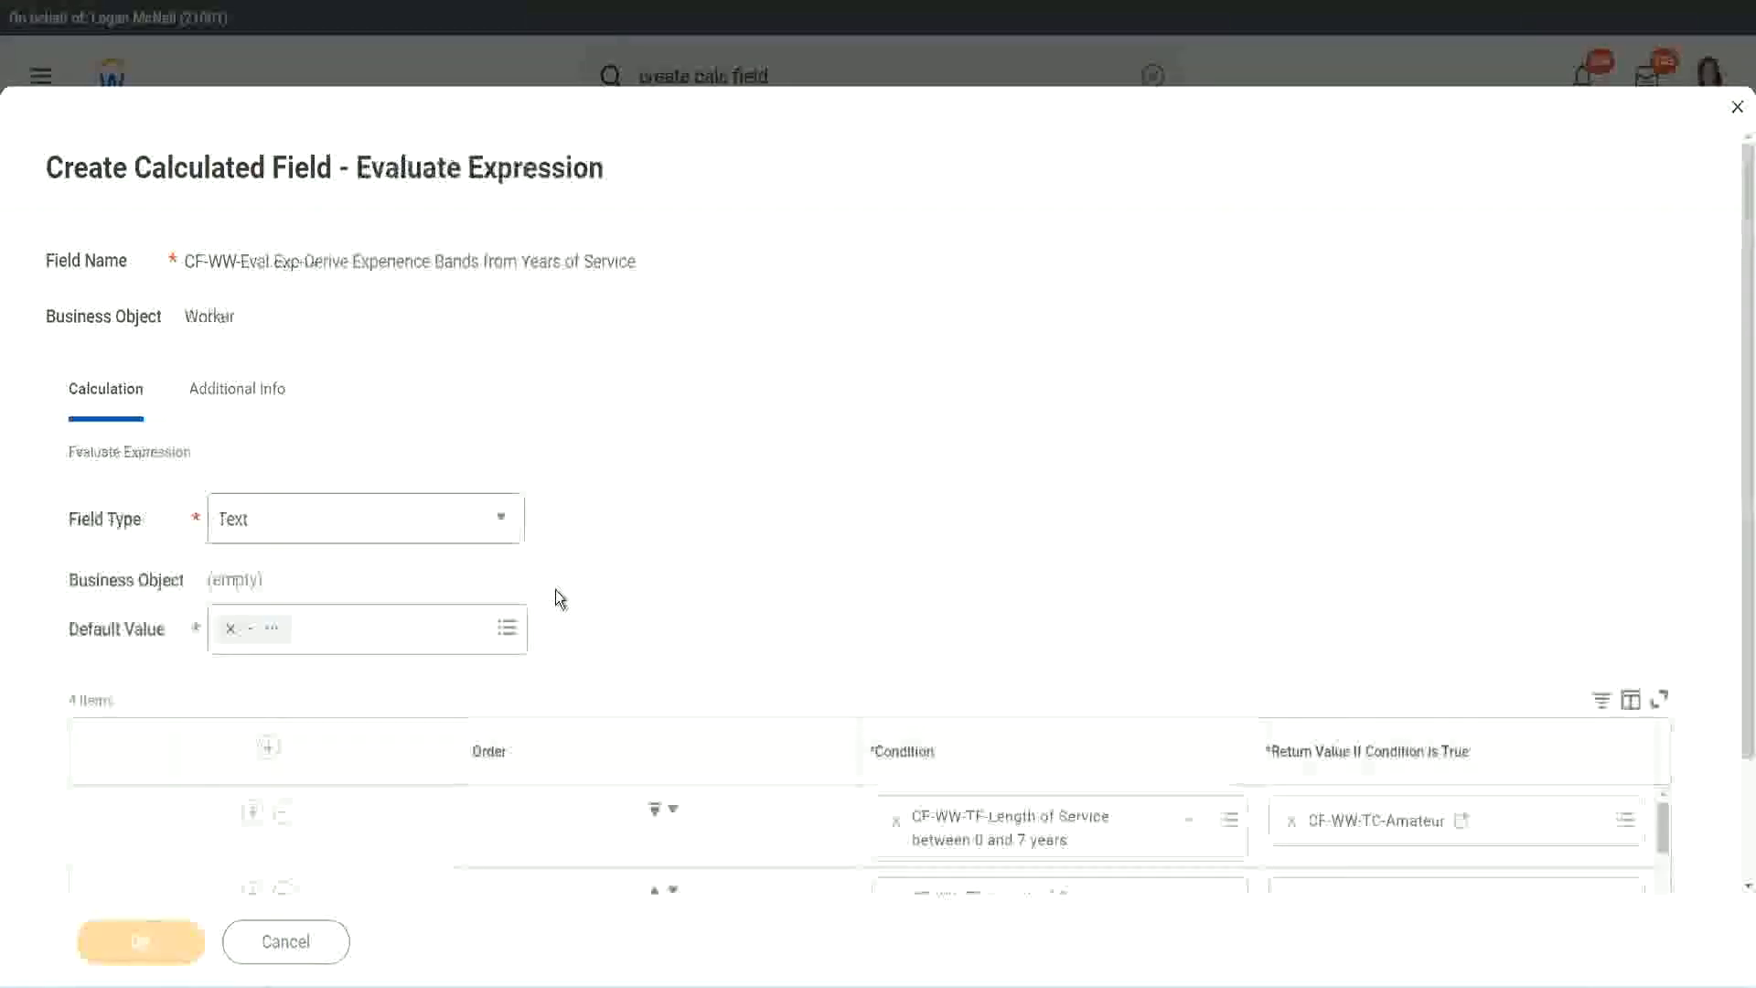
Step: Review the four condition and return value pairs and save the Evaluate Expression calculated field
scroll(931, 490, down, 3)
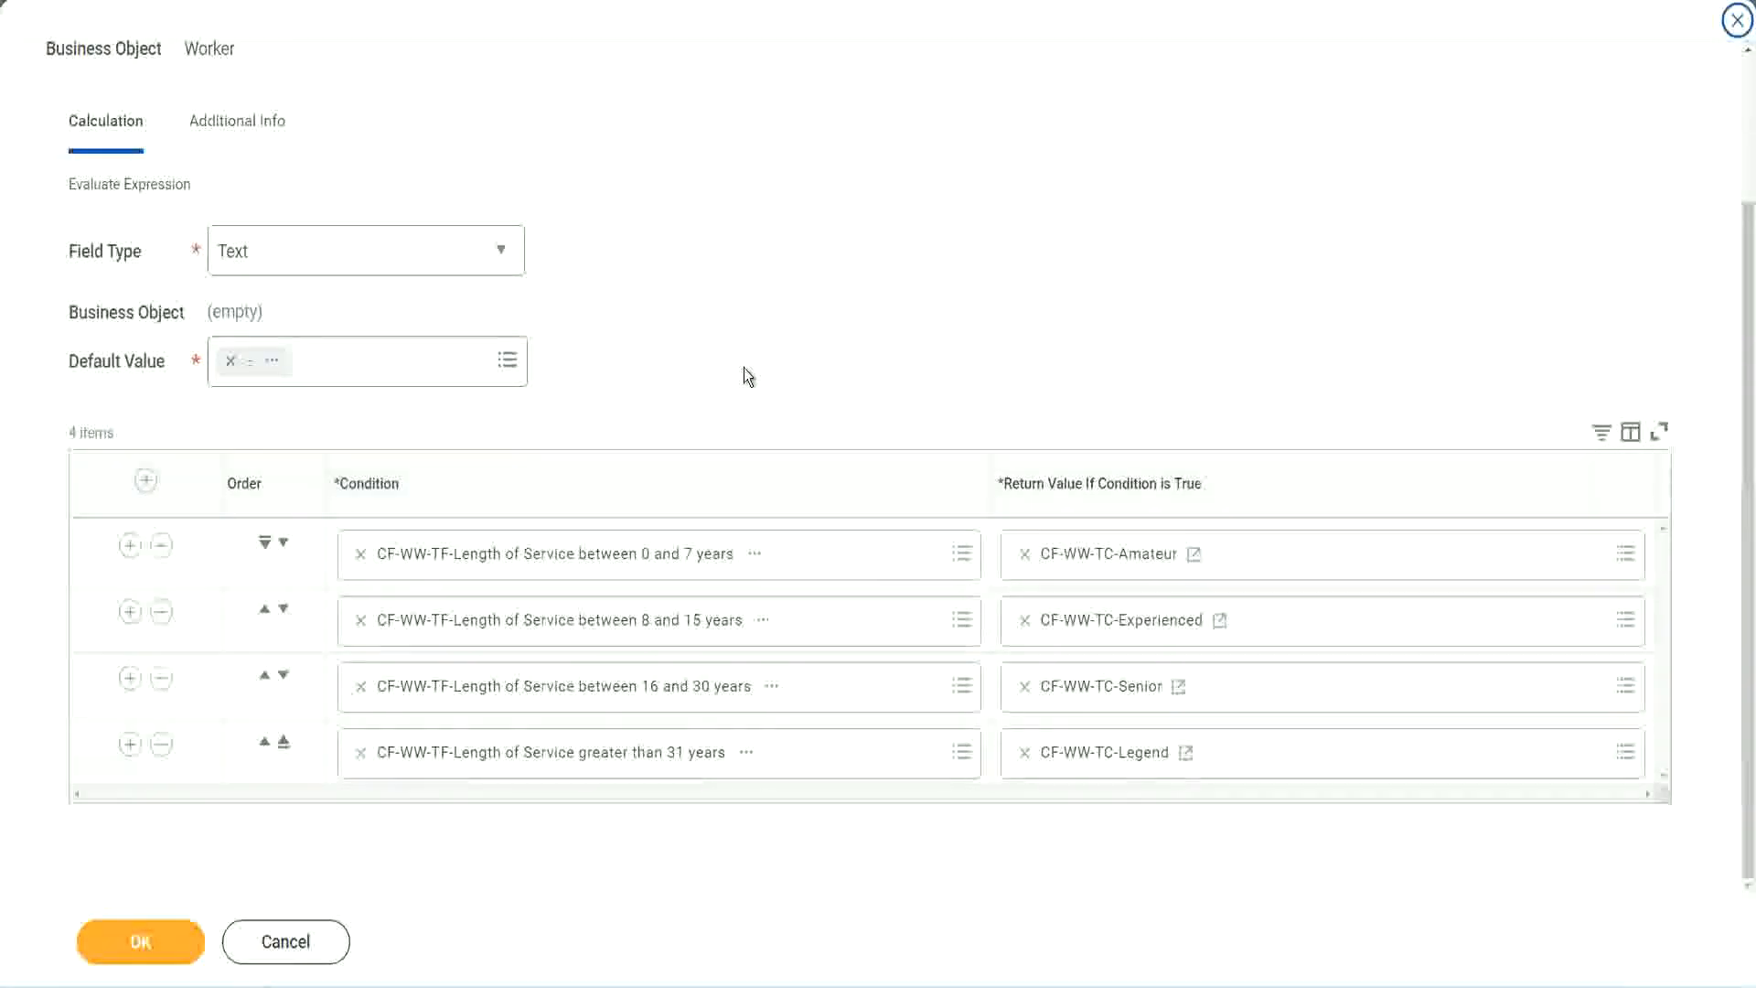
scroll(743, 367, up, 2)
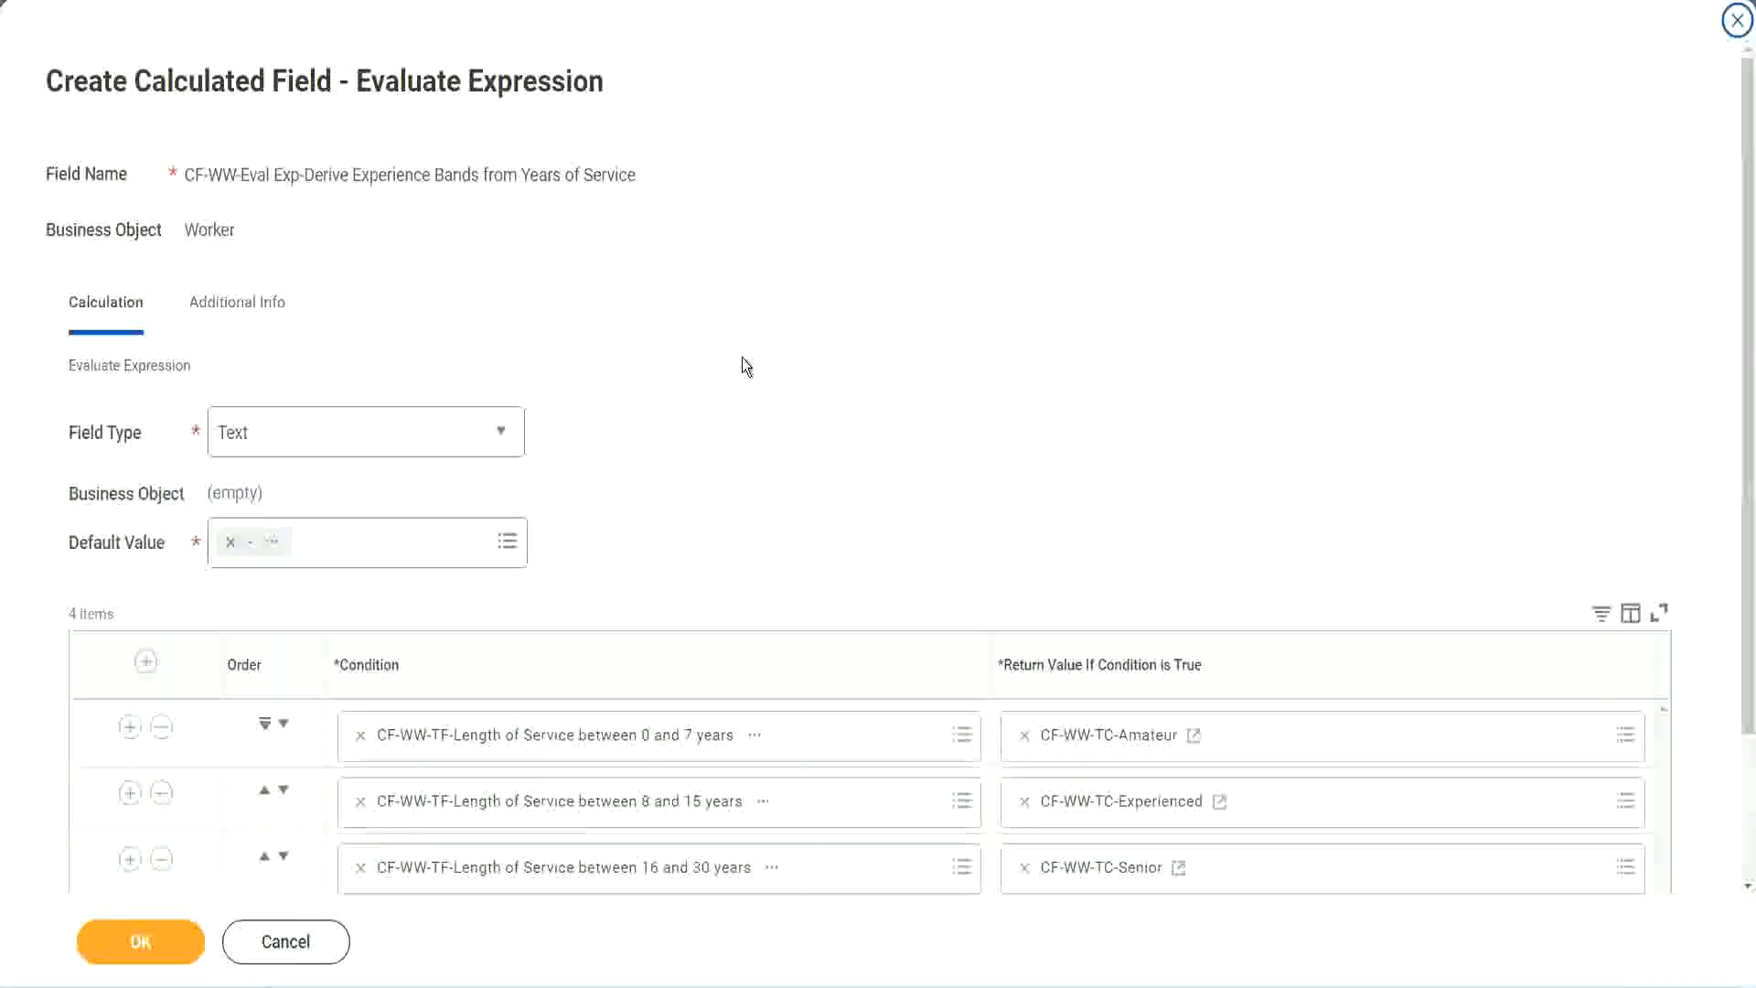
scroll(742, 358, down, 2)
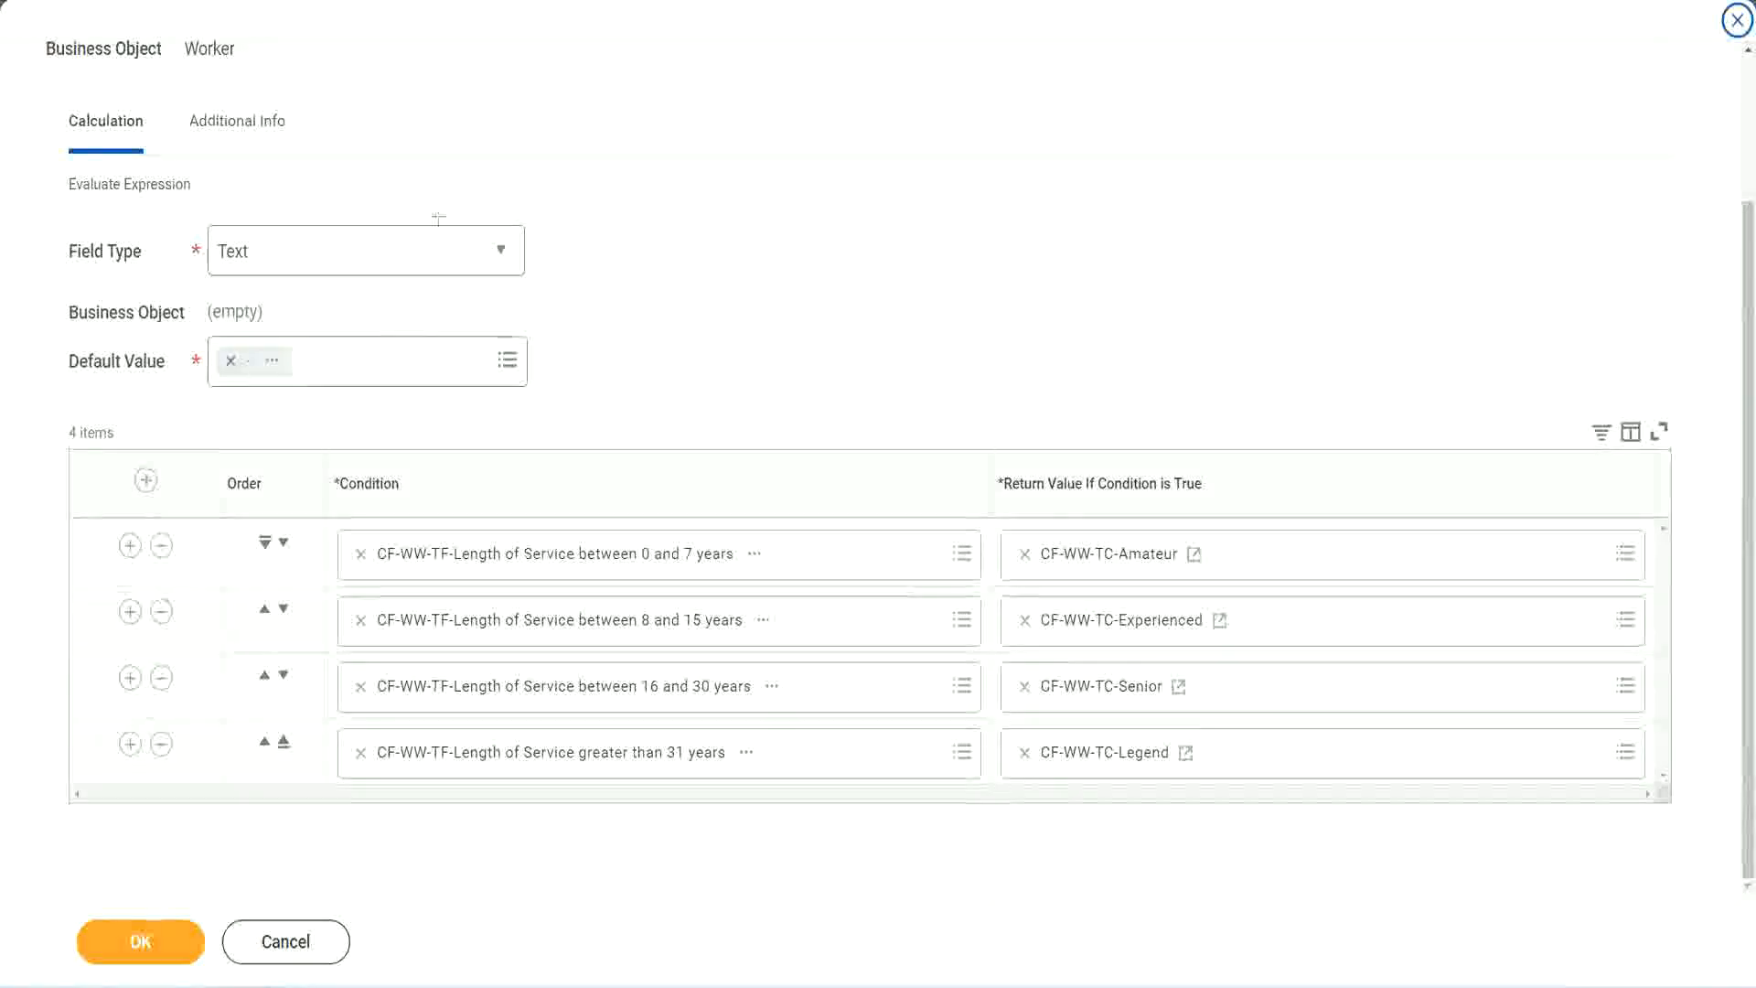
drag(1124, 257, 1139, 437)
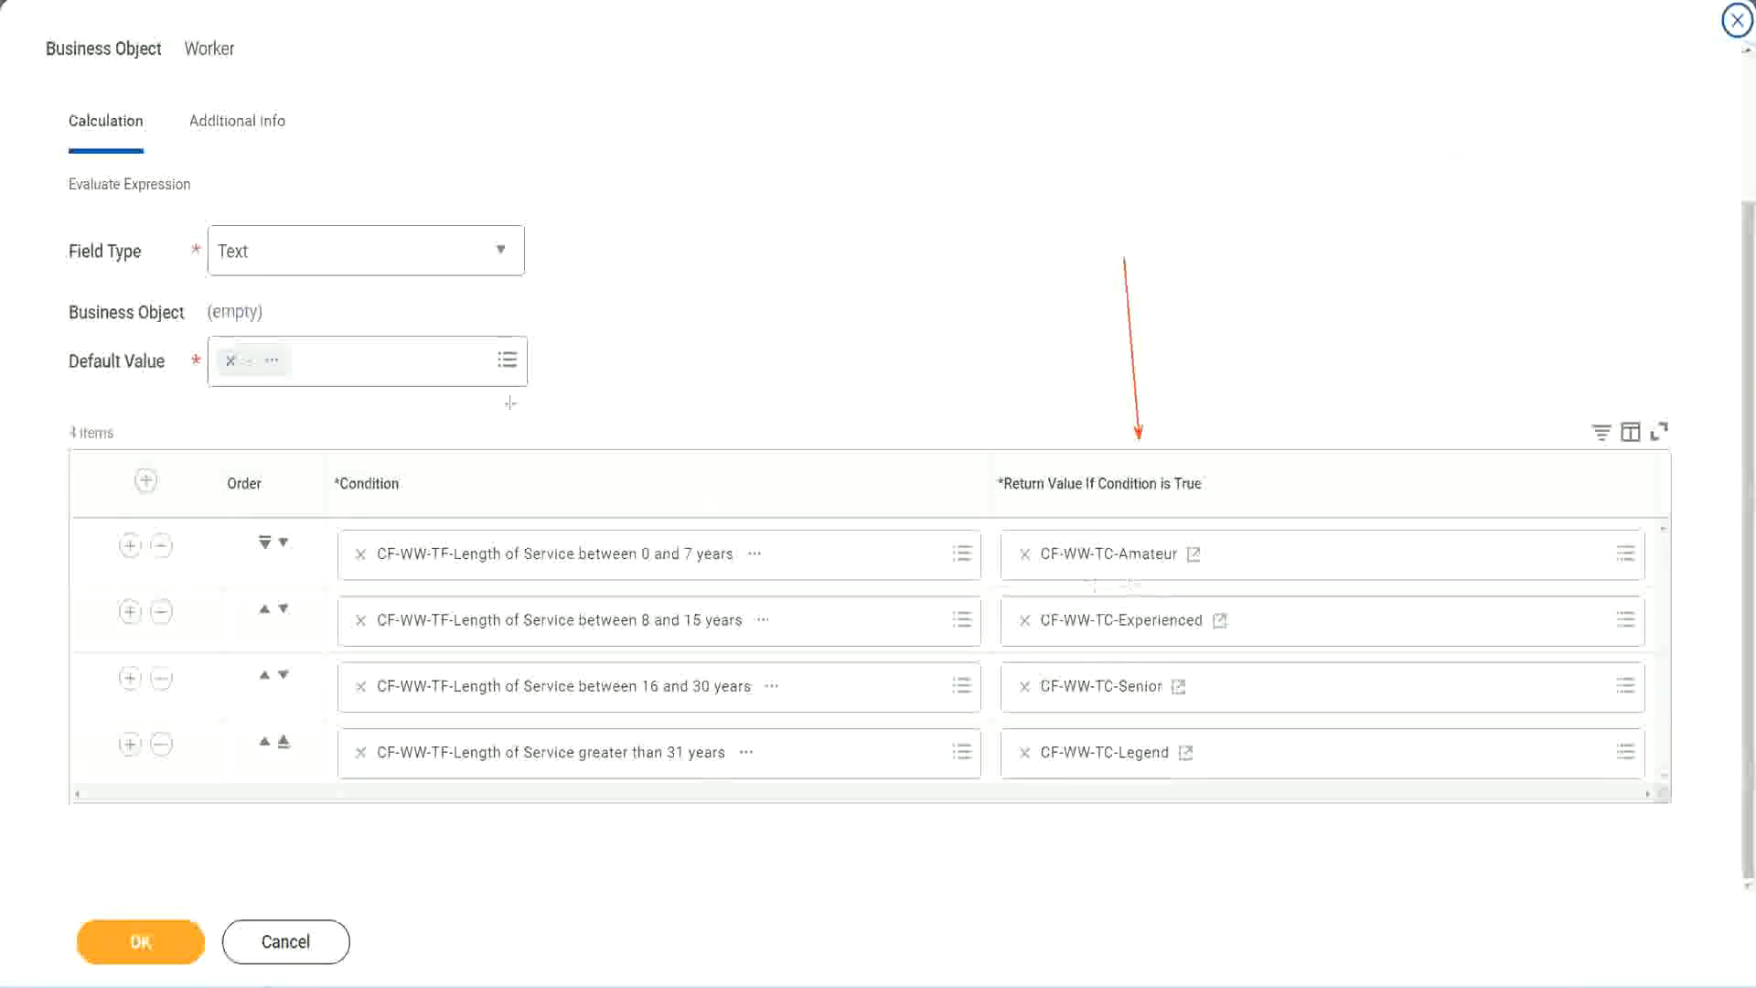
drag(218, 157, 225, 220)
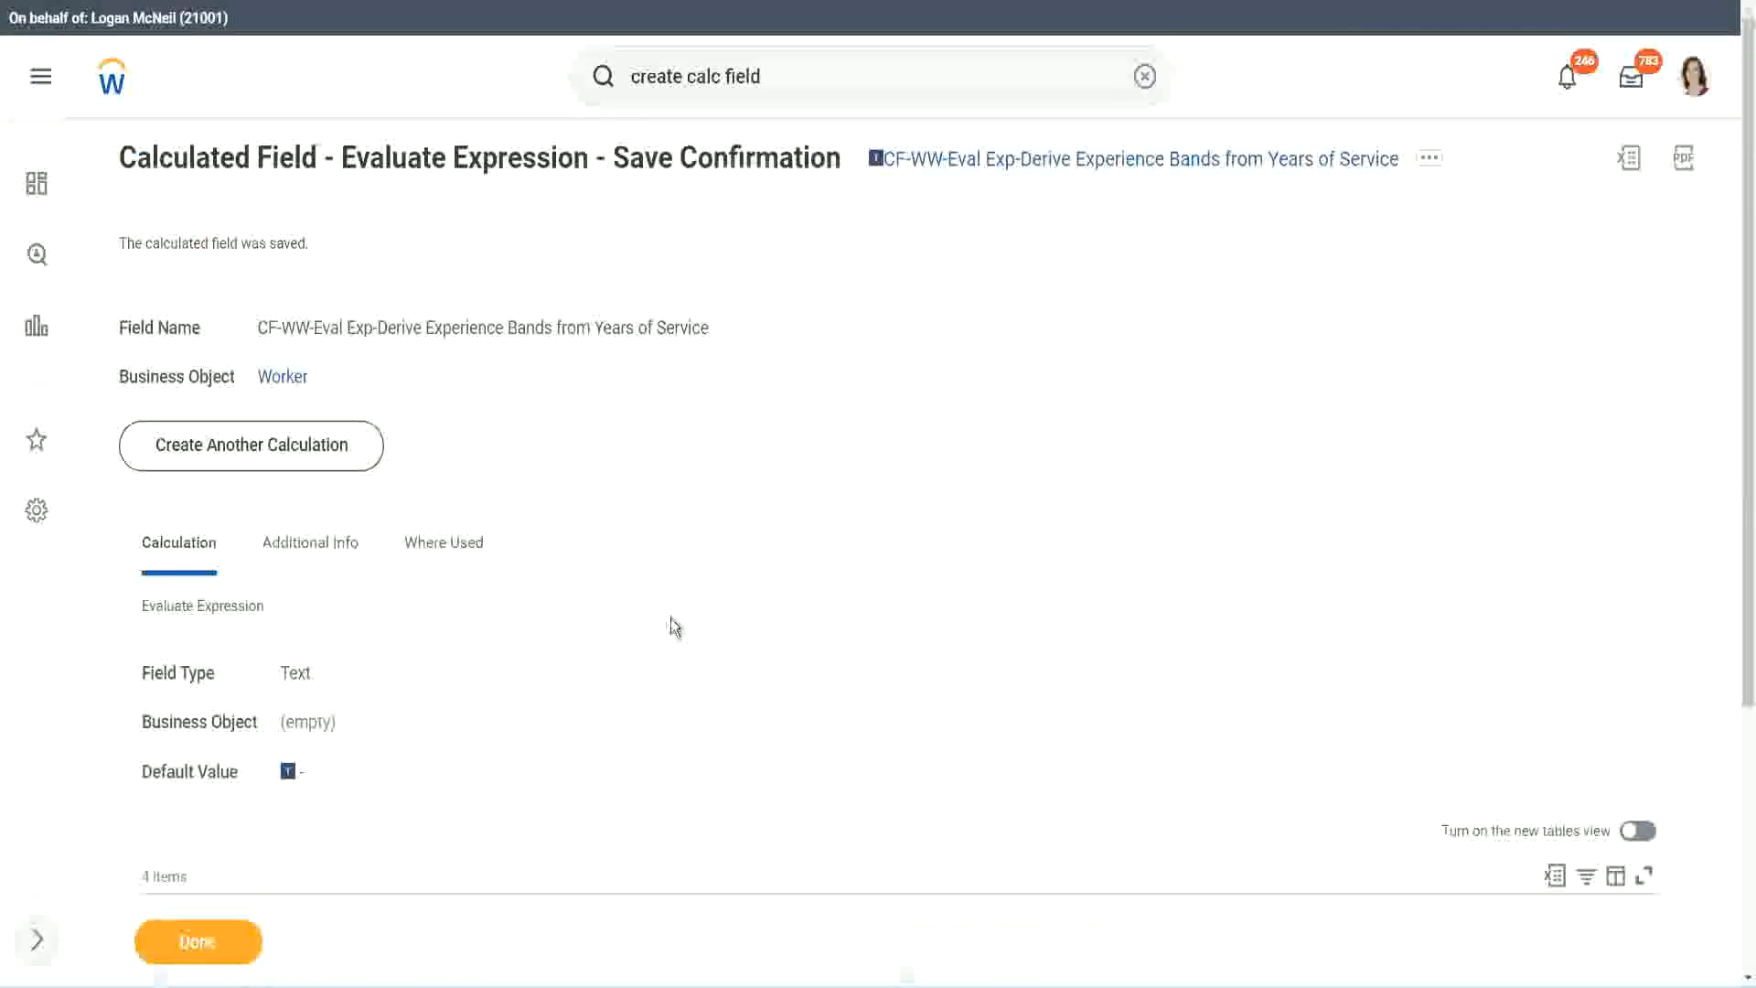
Step: Check the saved Evaluate Expression definition and copy the calculated field's name
scroll(671, 612, down, 4)
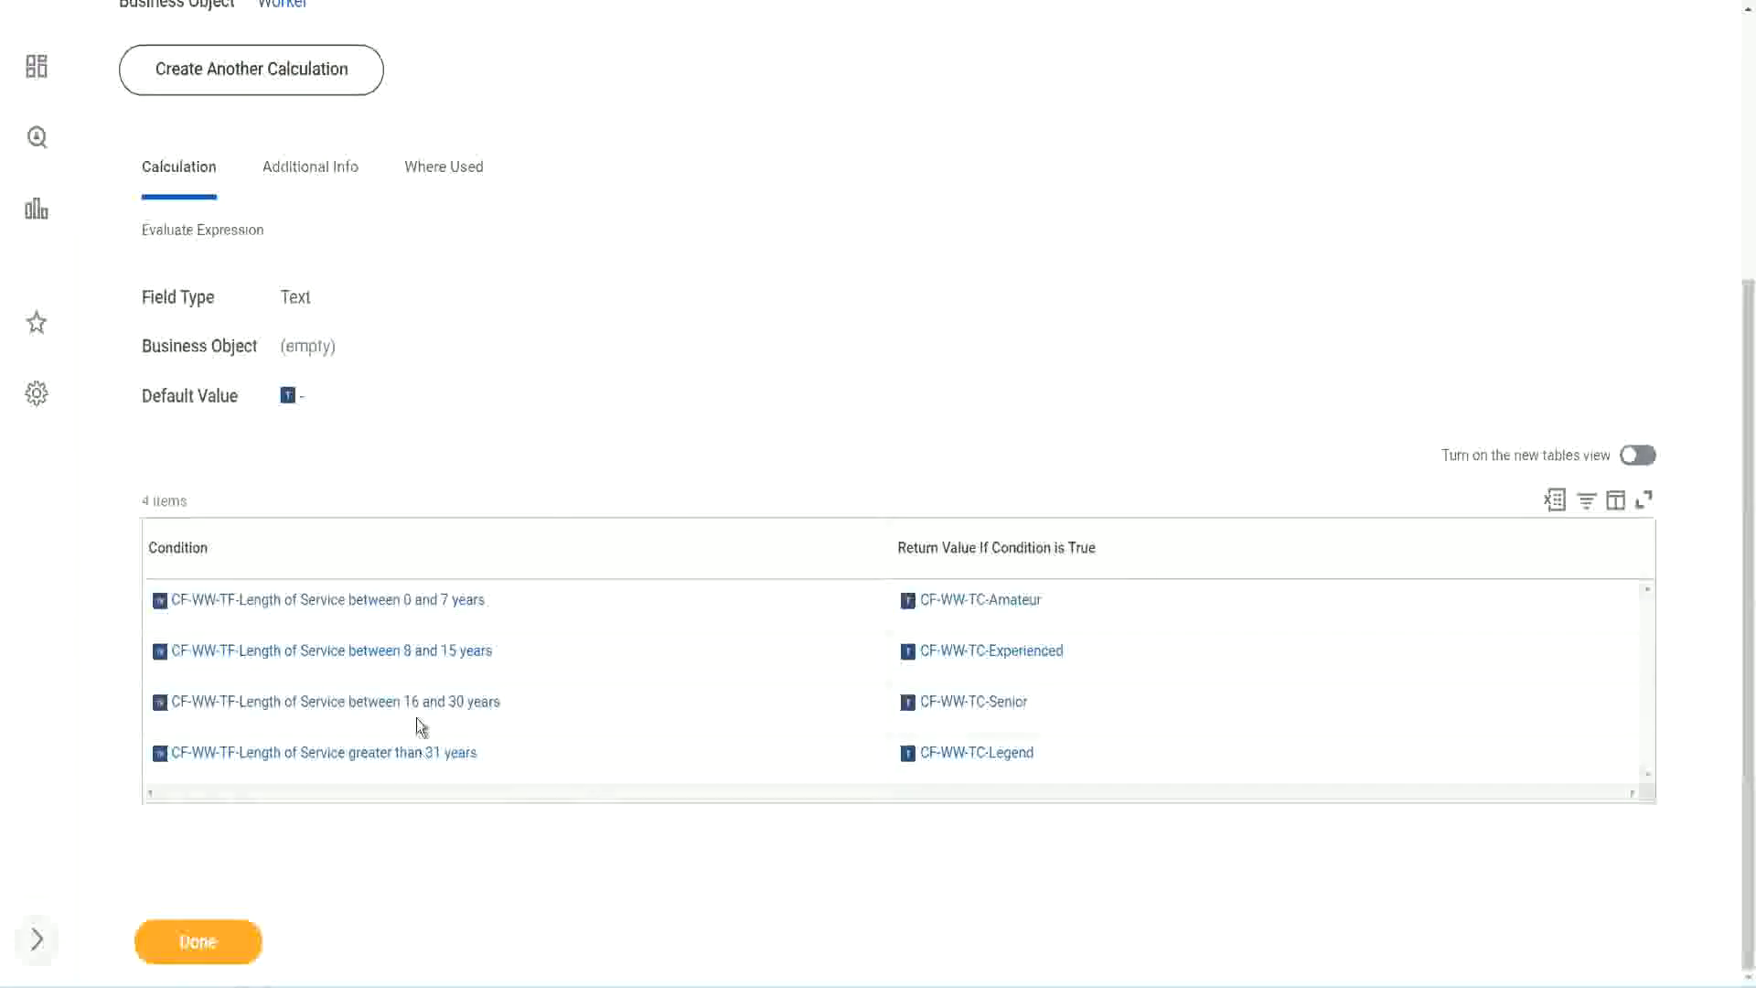
scroll(490, 545, up, 4)
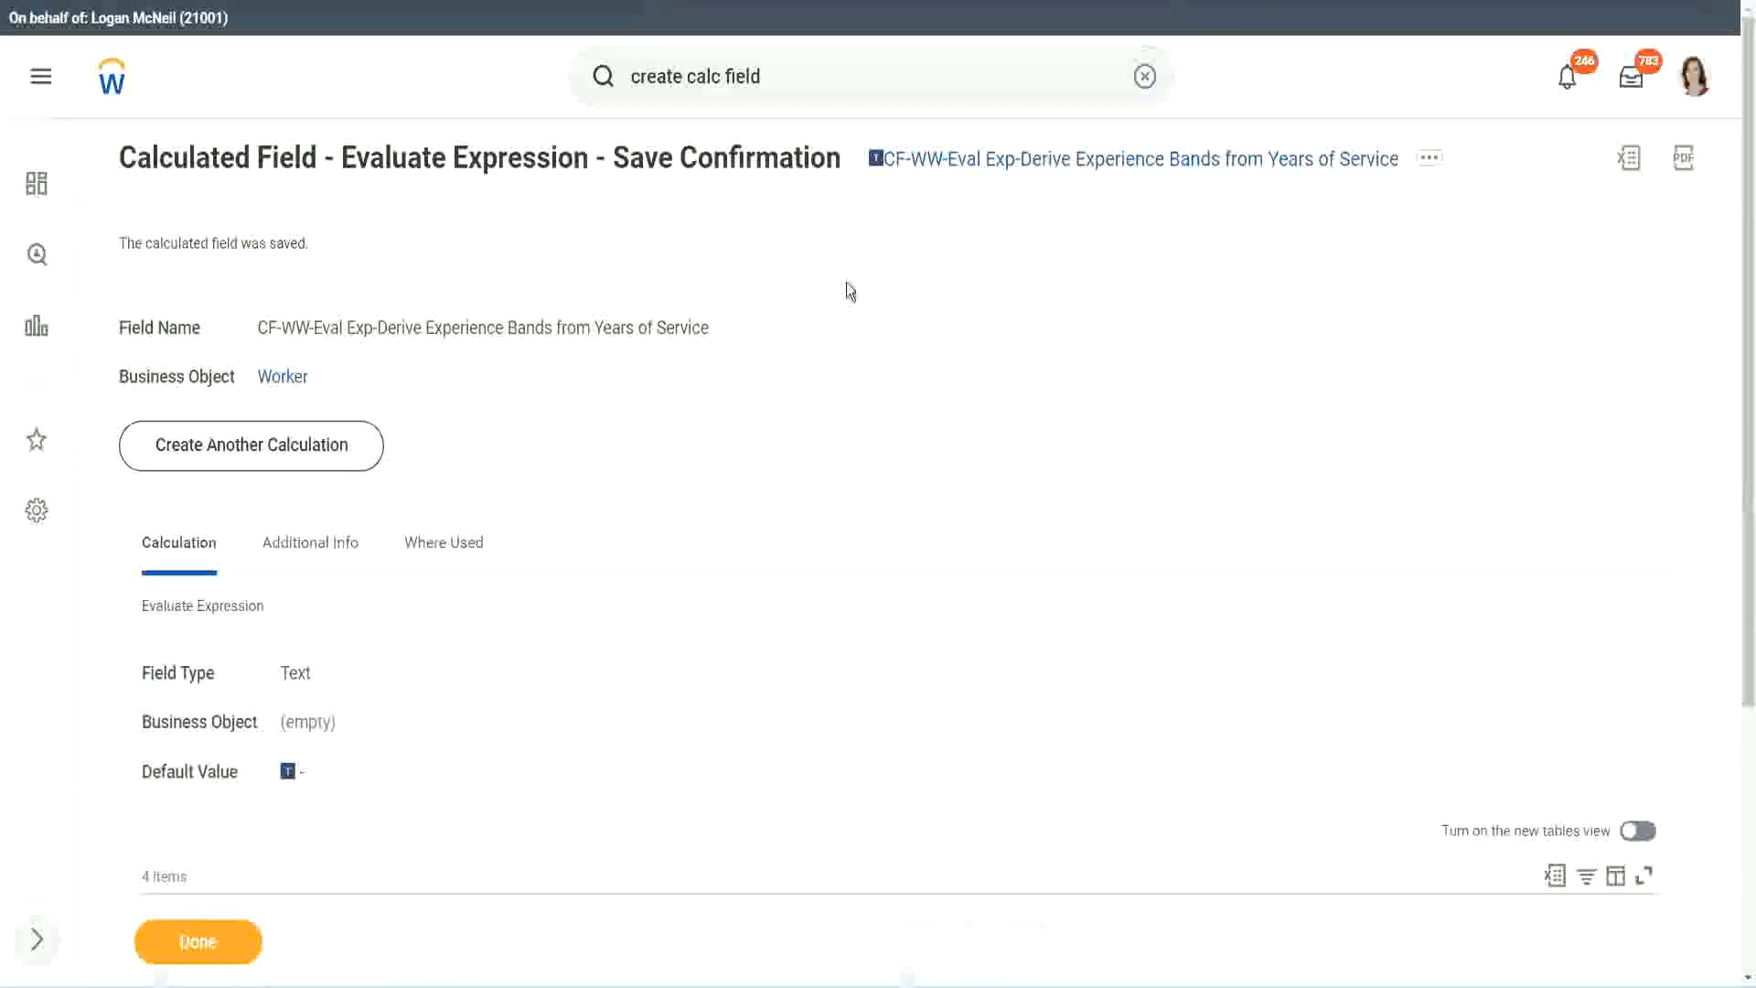
right_click(1034, 172)
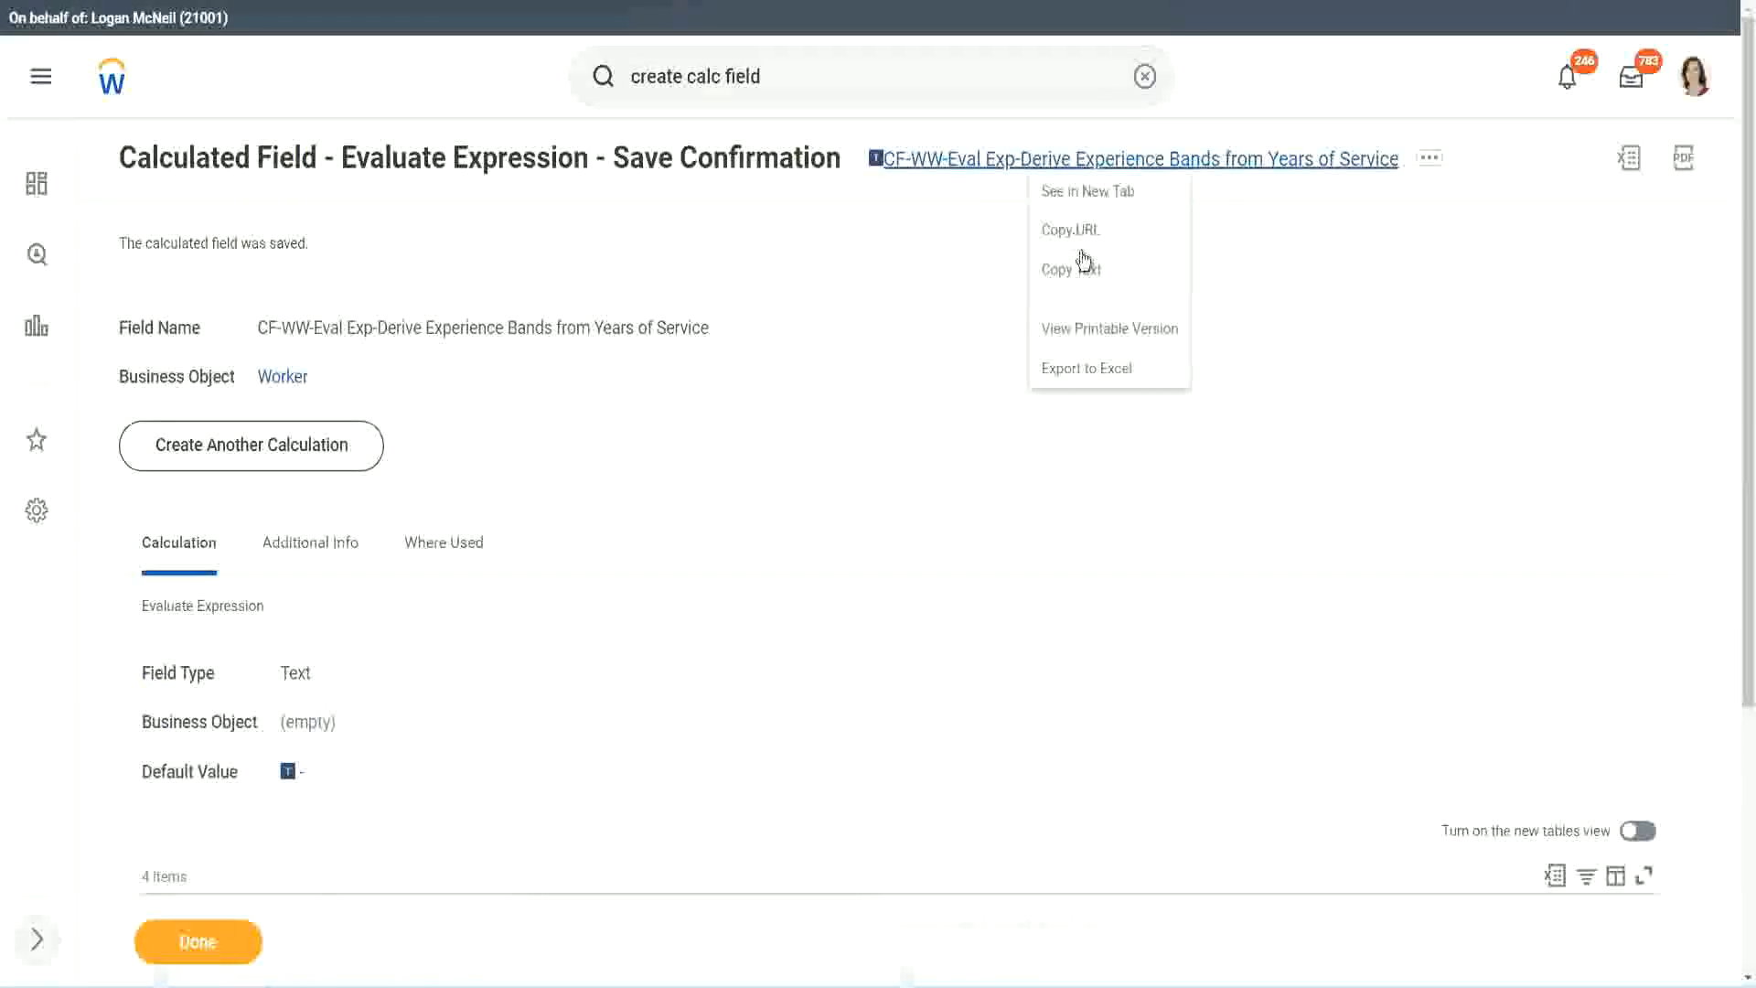
click(1080, 263)
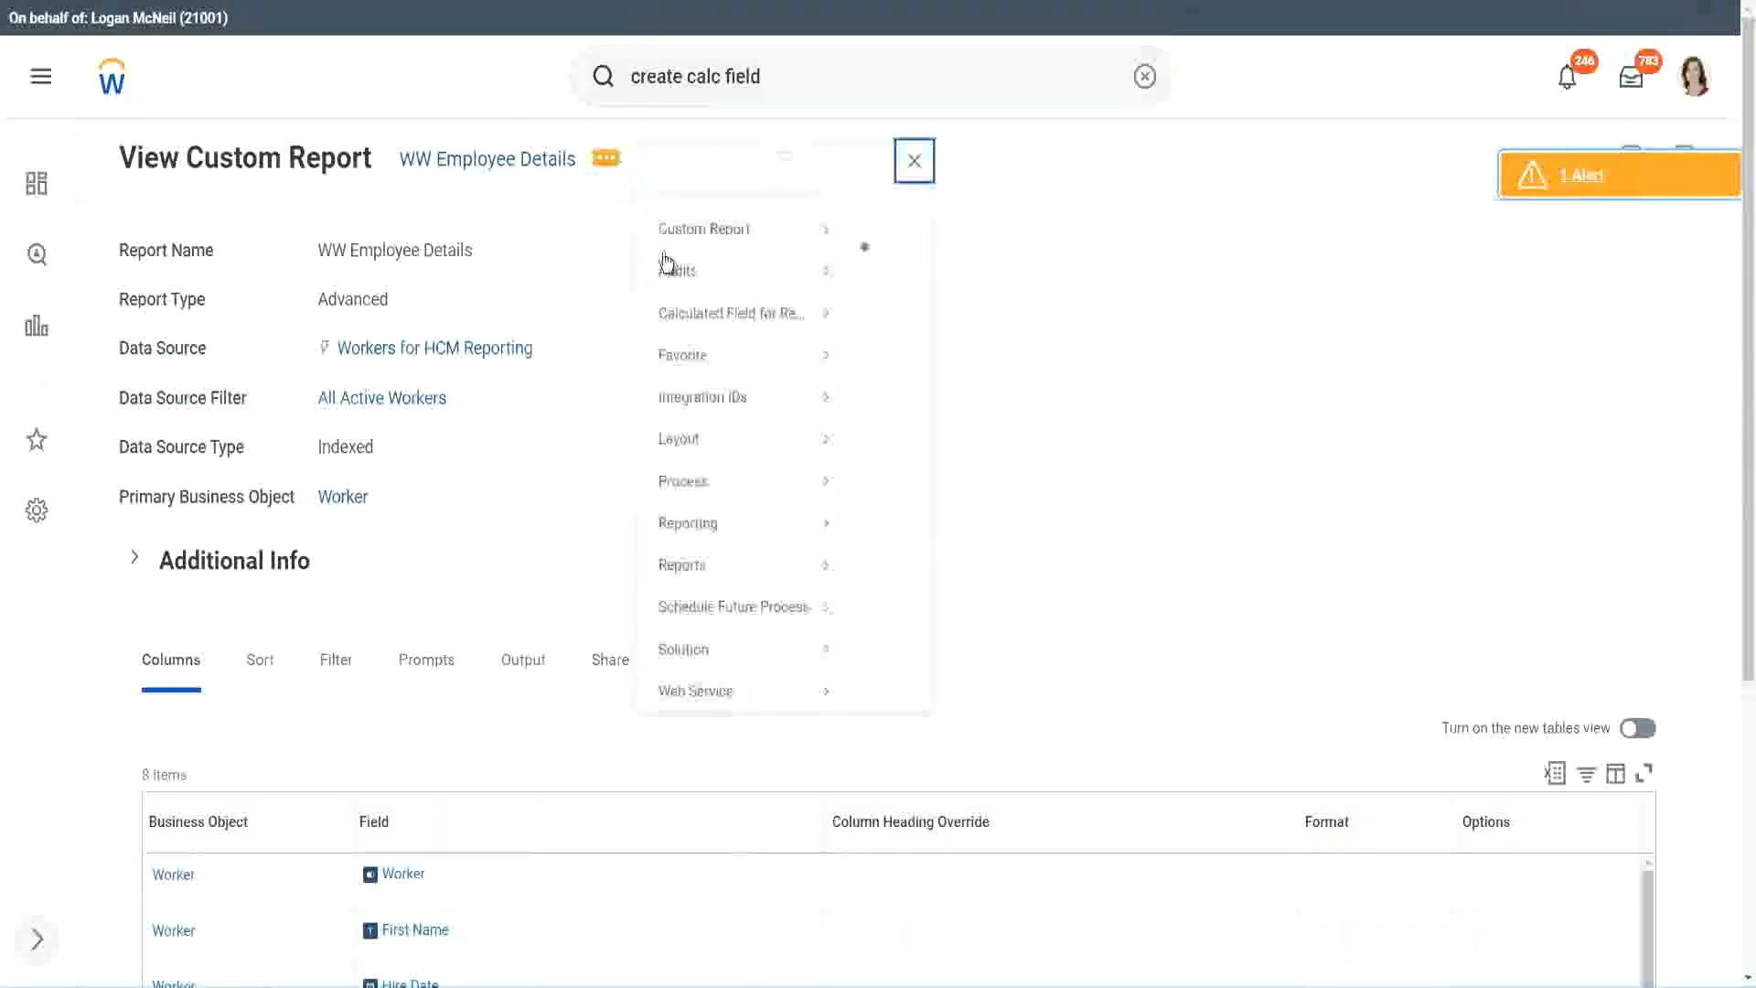
Step: Open the WW Employee Details custom report for editing and go to its column definitions
mouse_move(717, 259)
click(893, 266)
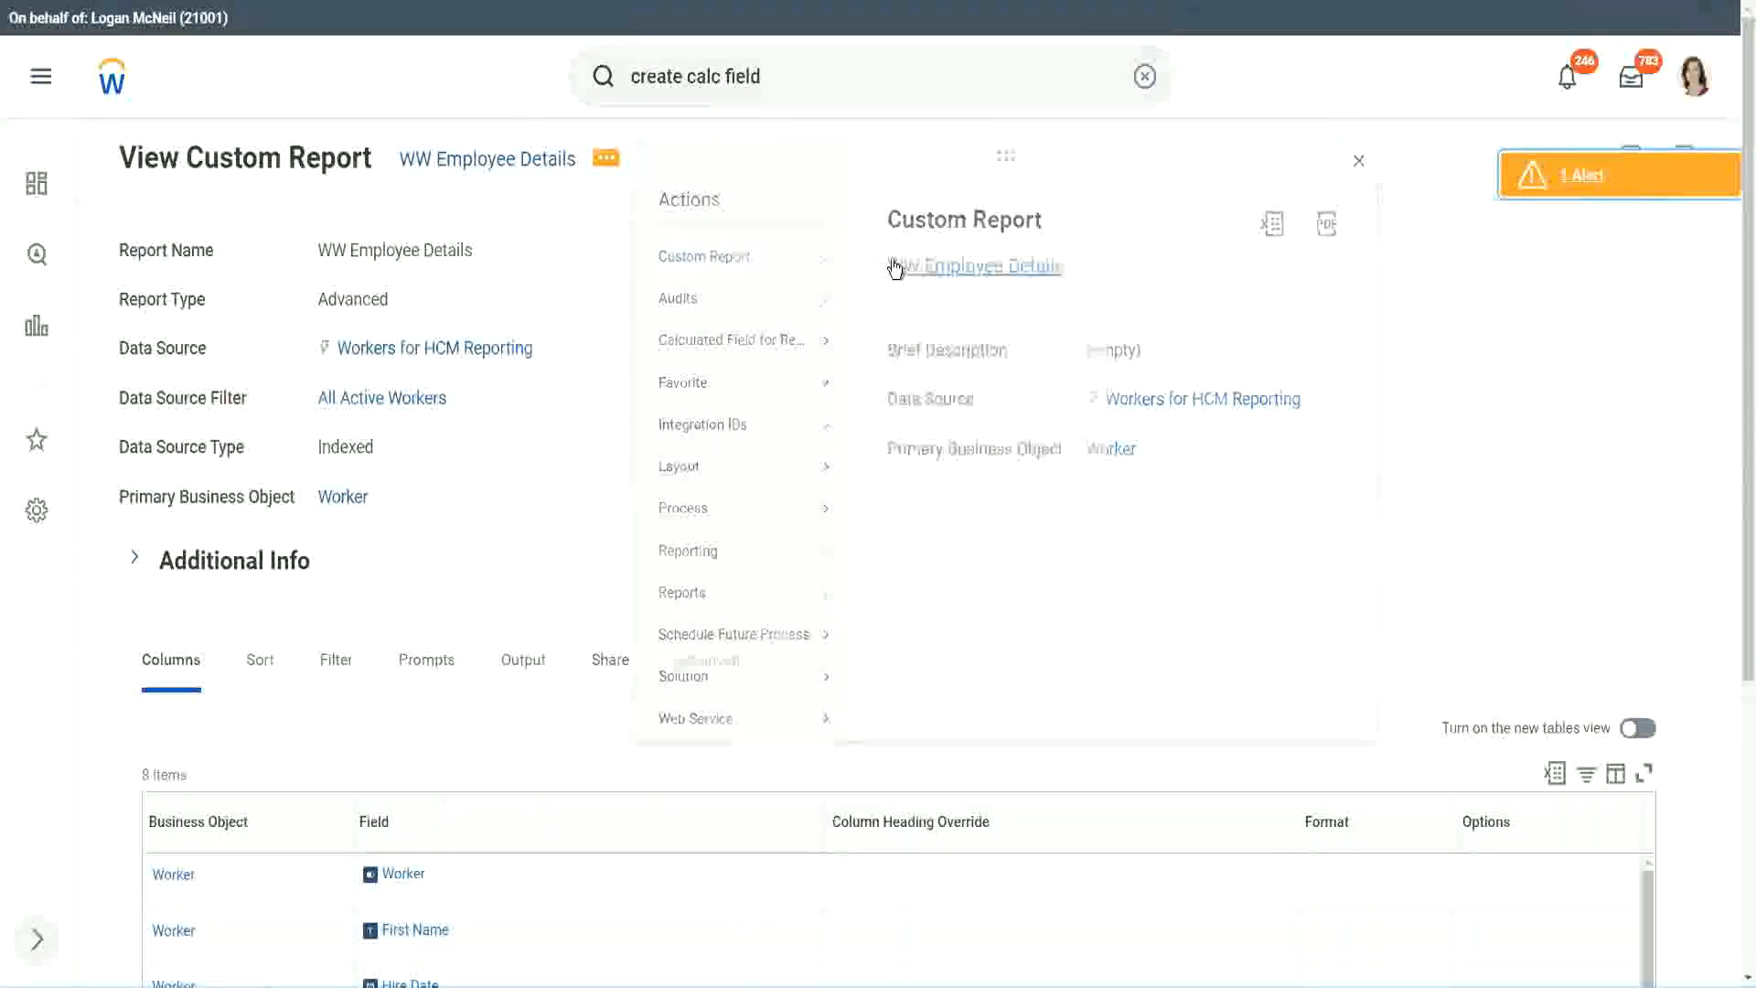
scroll(640, 393, down, 5)
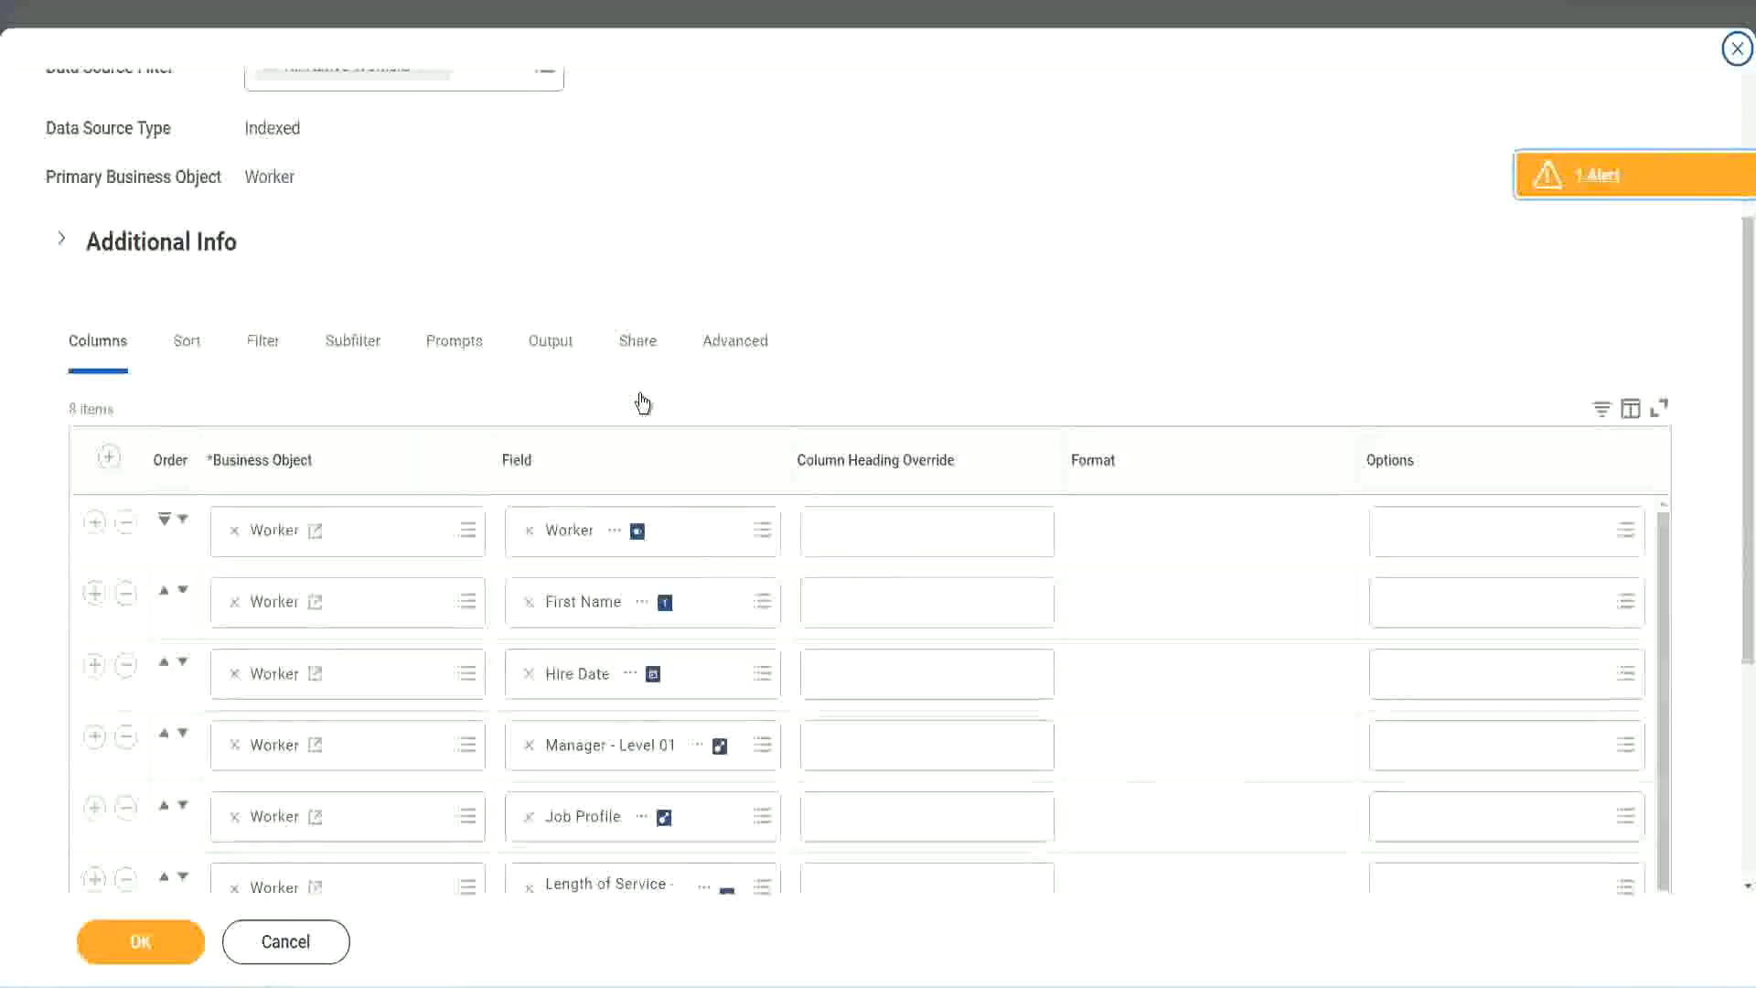
scroll(638, 400, down, 2)
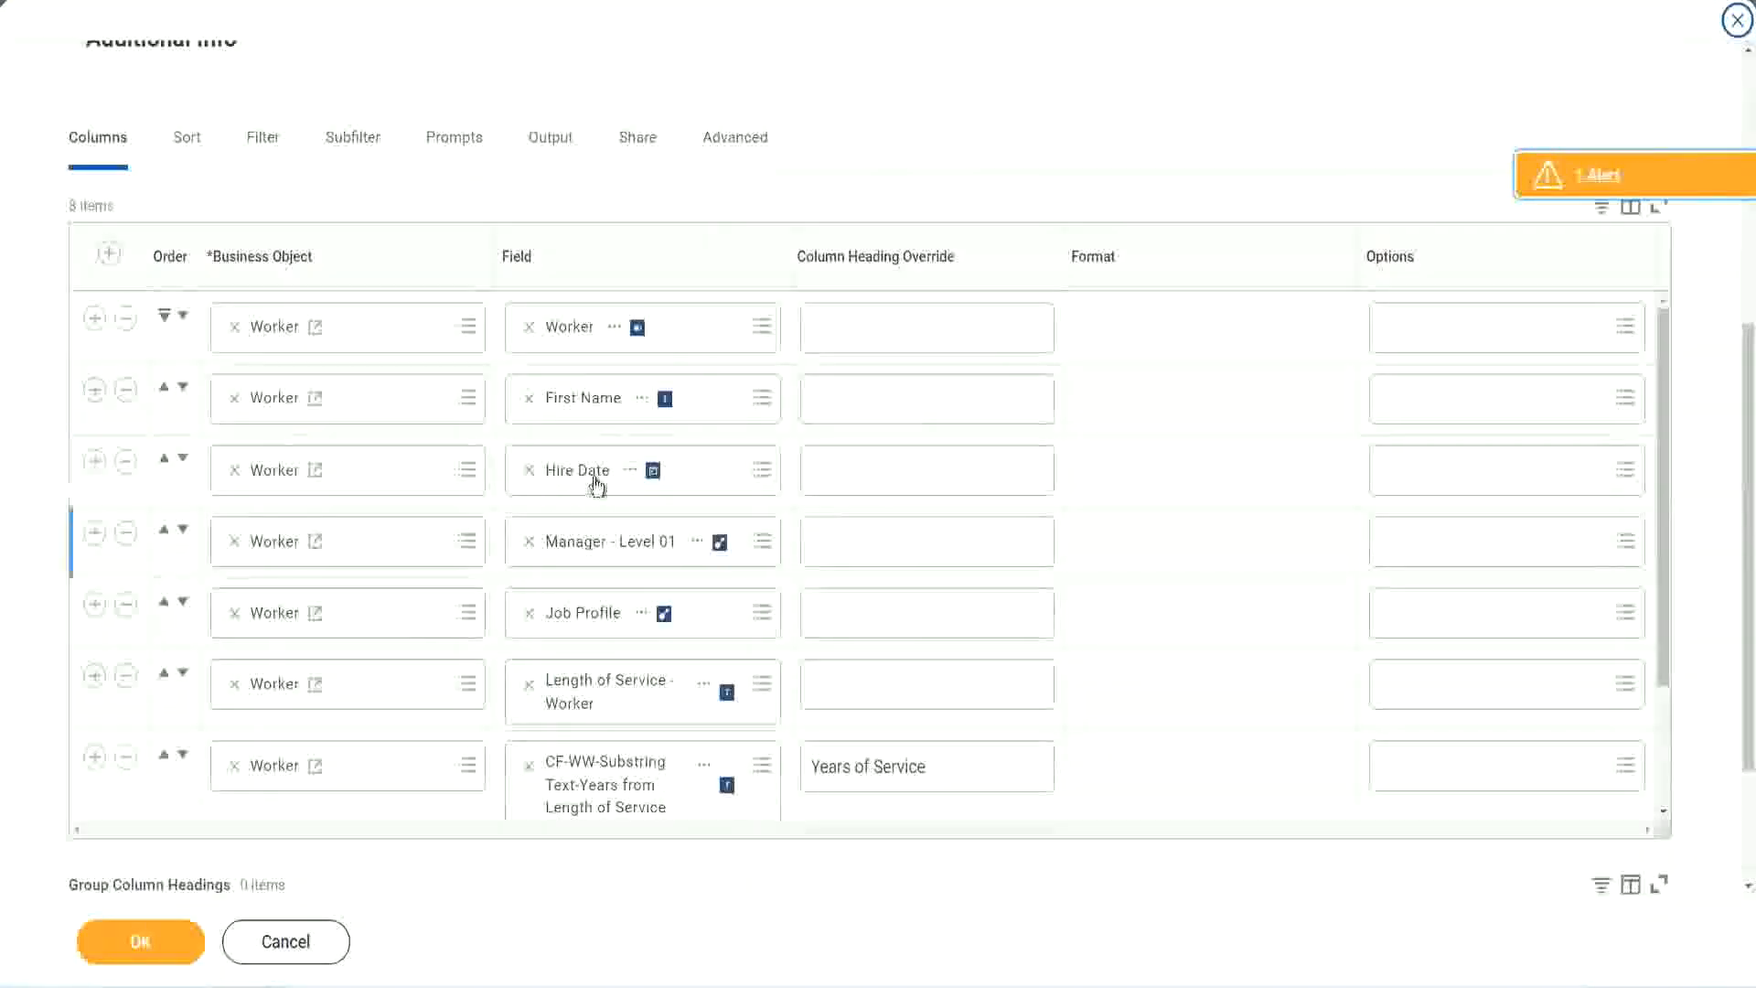
Step: Add a Worker column row at the end of the report's columns and remove the Years of Service substring column
click(94, 759)
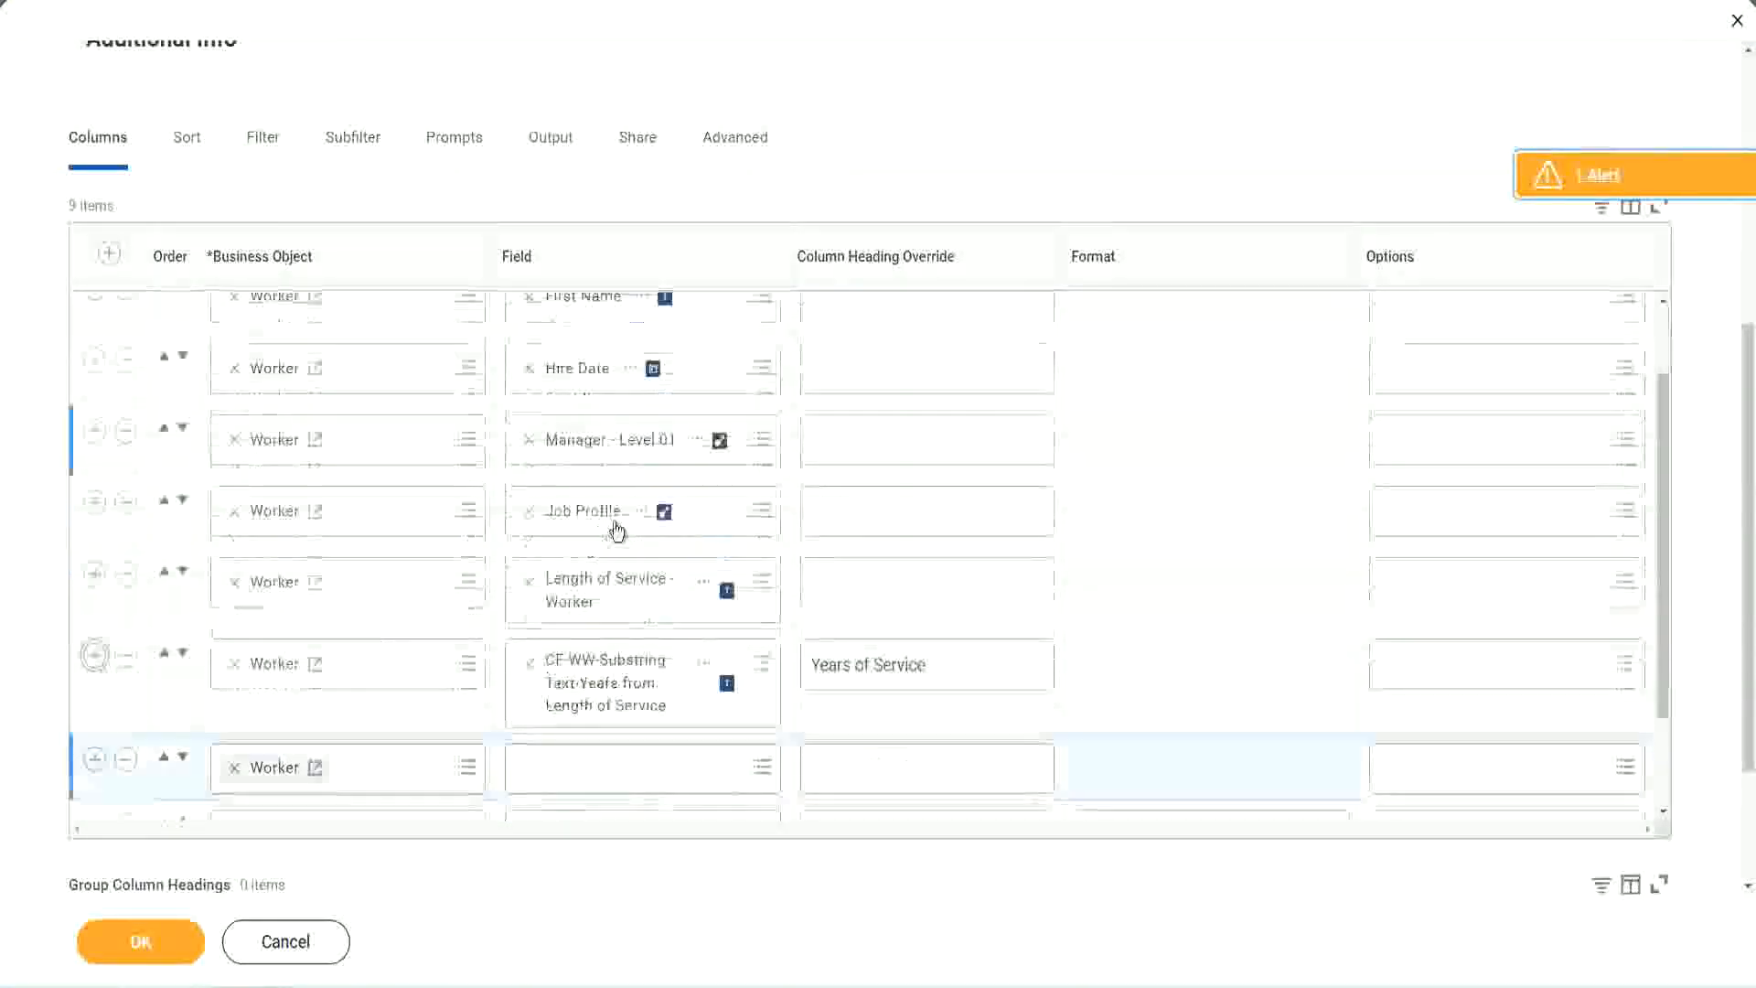
scroll(617, 530, down, 4)
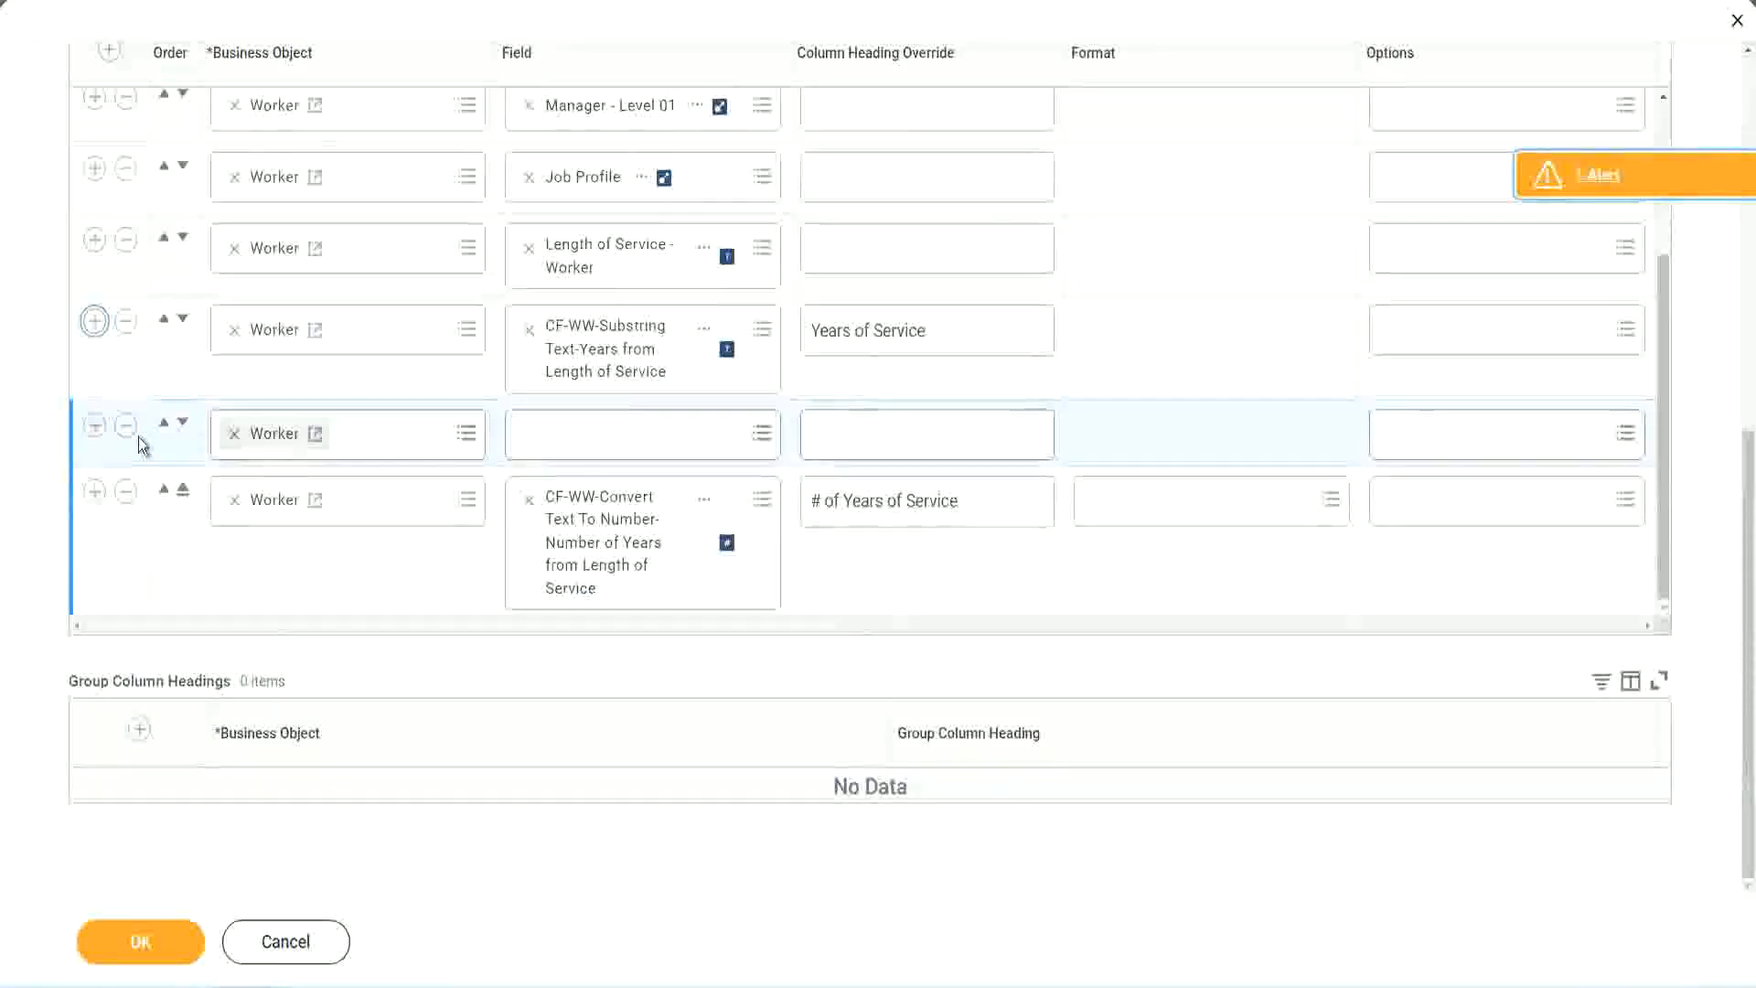
click(184, 425)
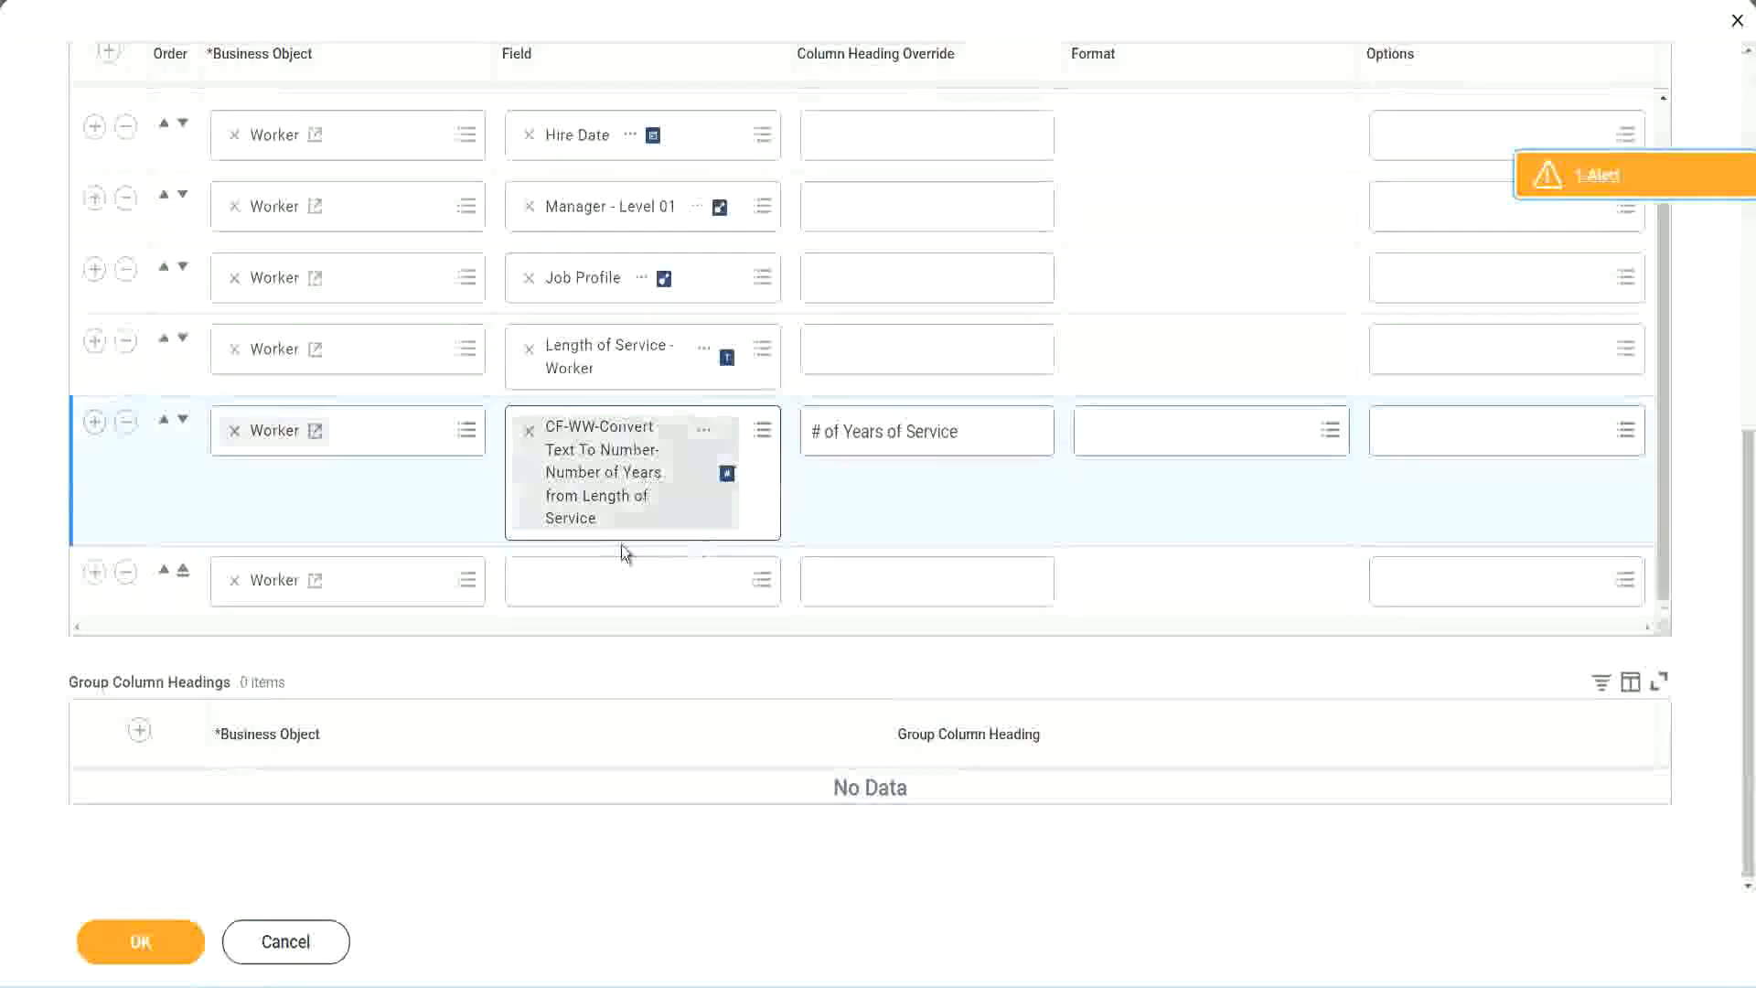
Step: Set the last column's field to CF-WW-Eval Exp-Derive Experience Bands from Years of Service, override its heading with Experience Bands, and save the report
click(575, 587)
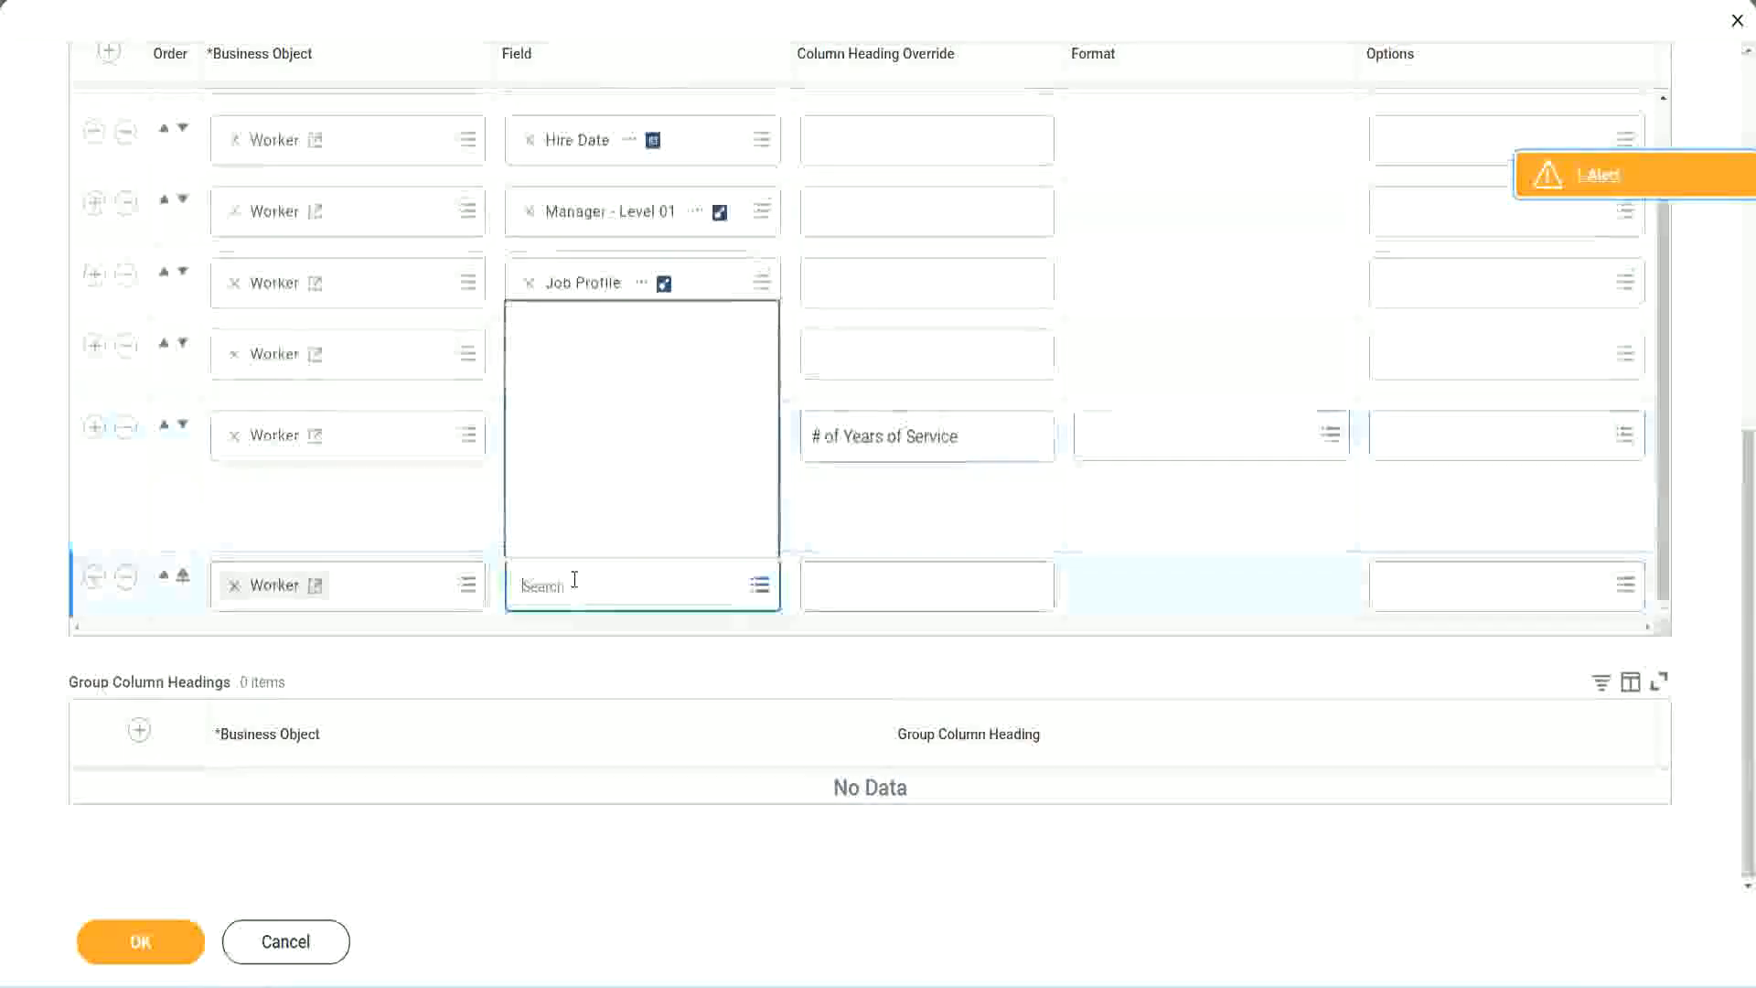
key(ctrl+v)
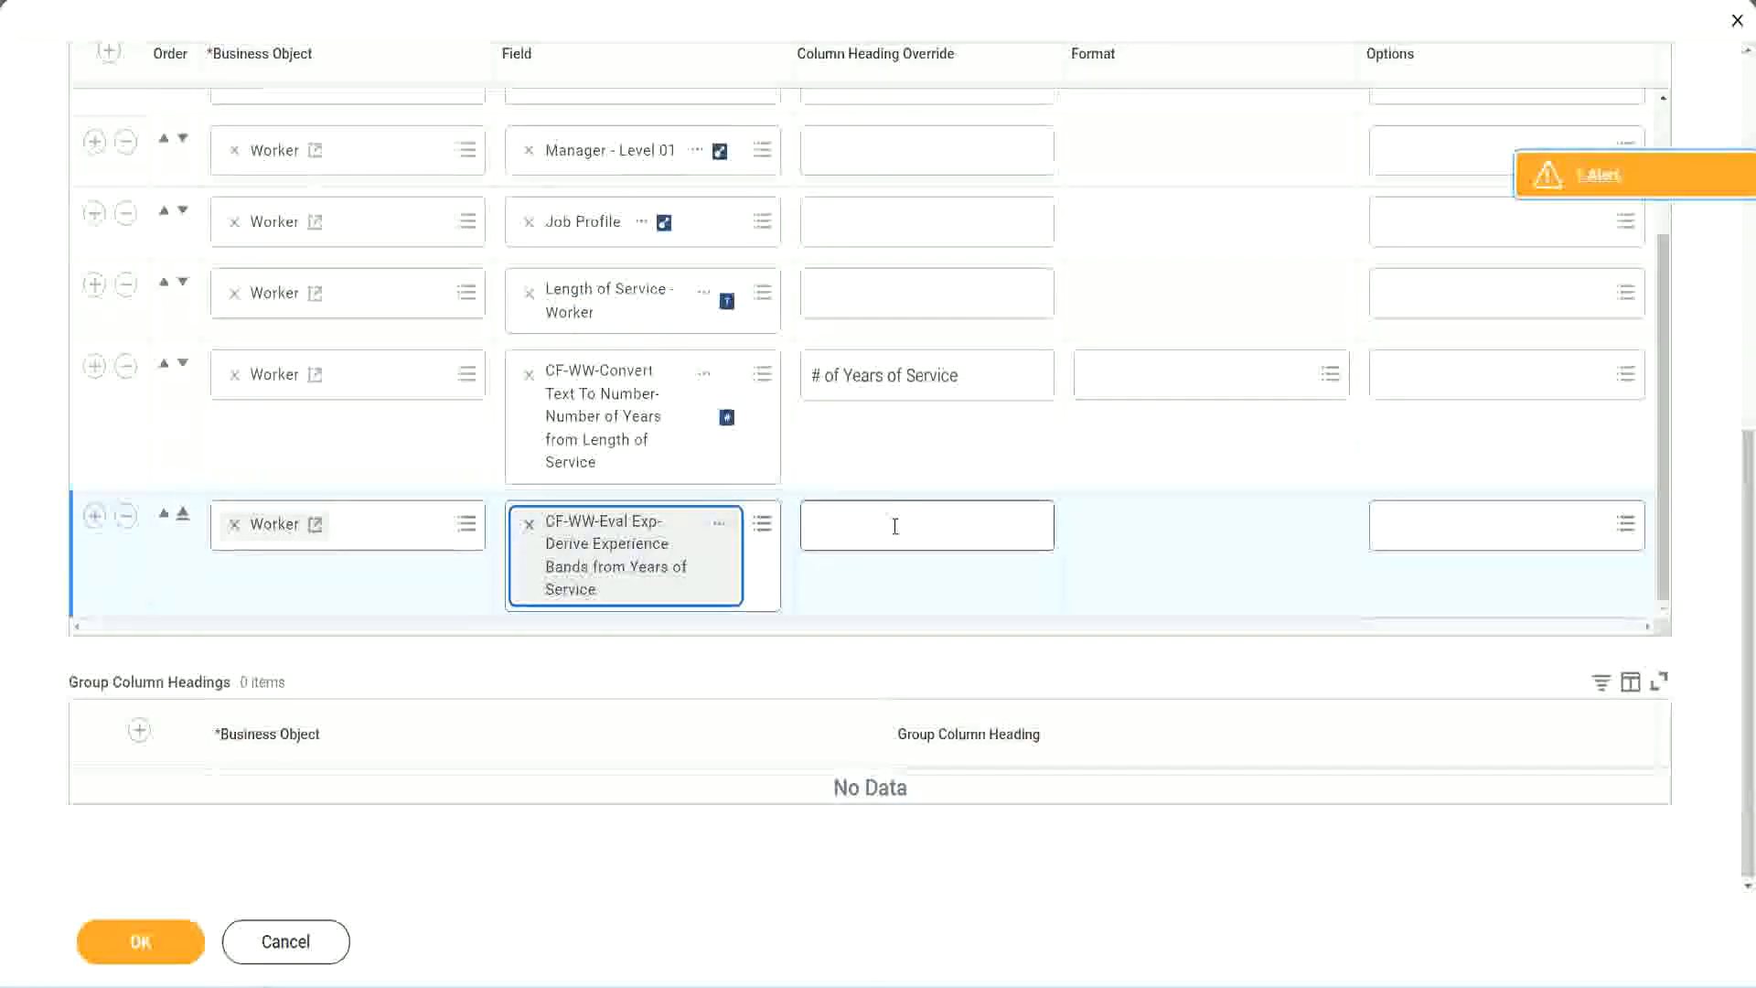
click(895, 526)
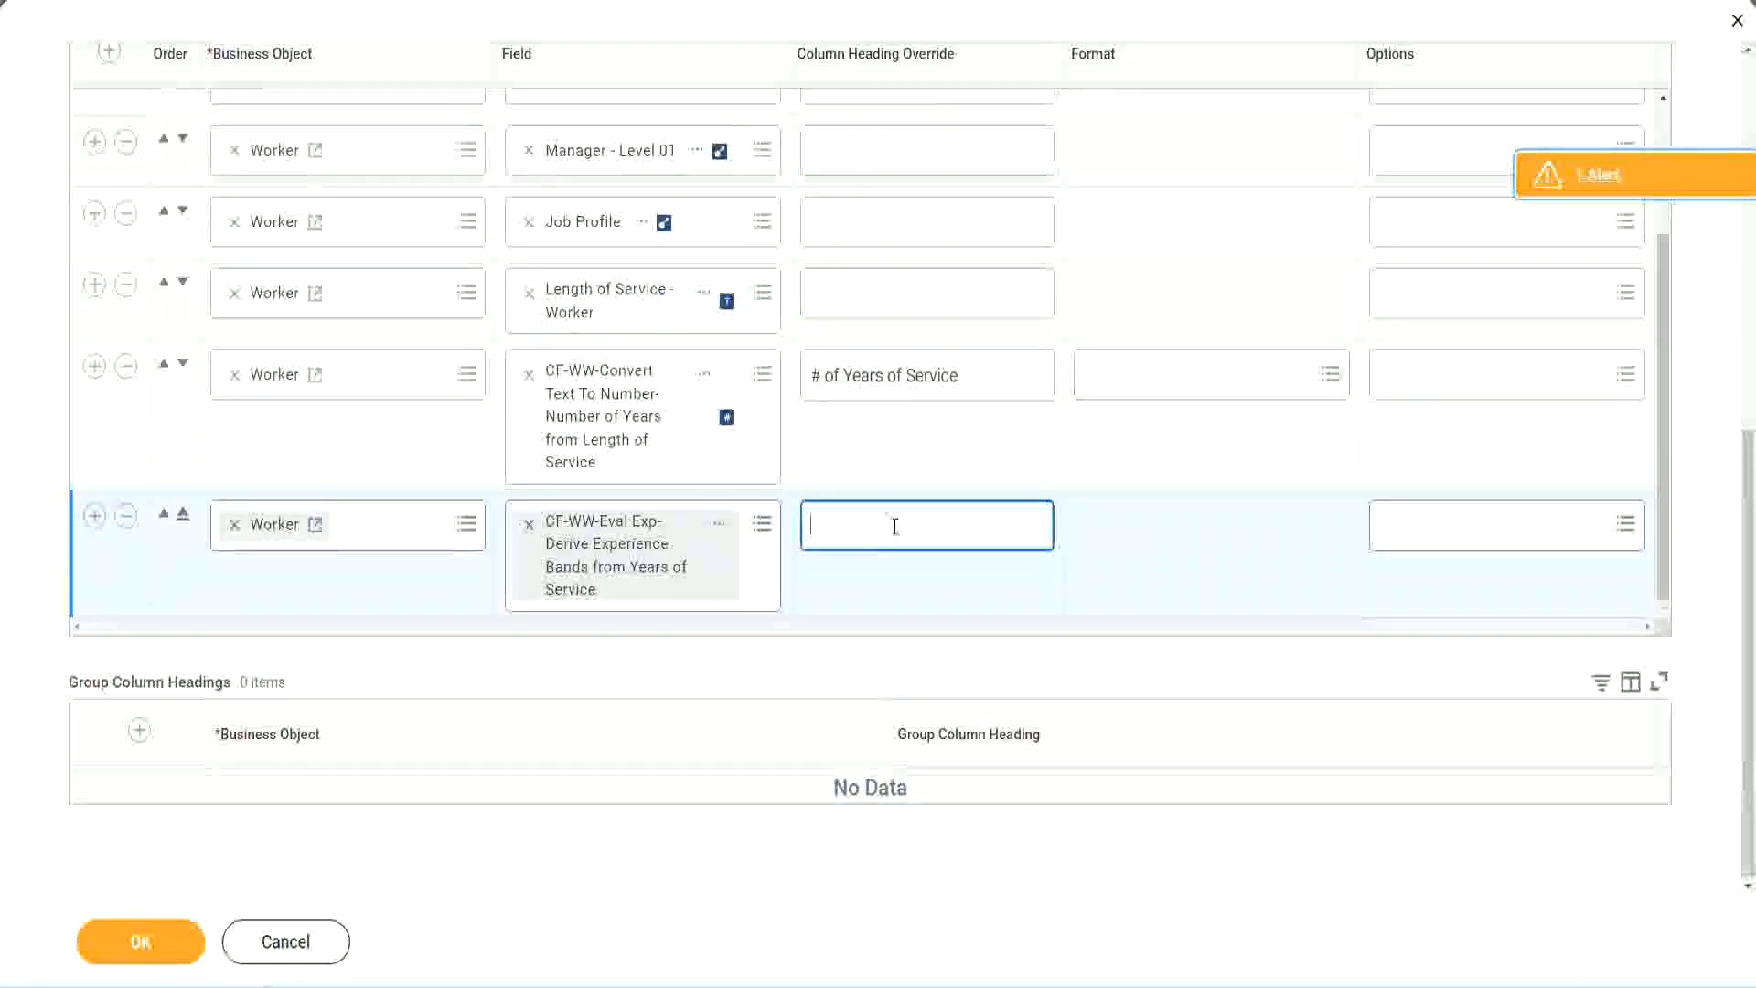
text(Exper)
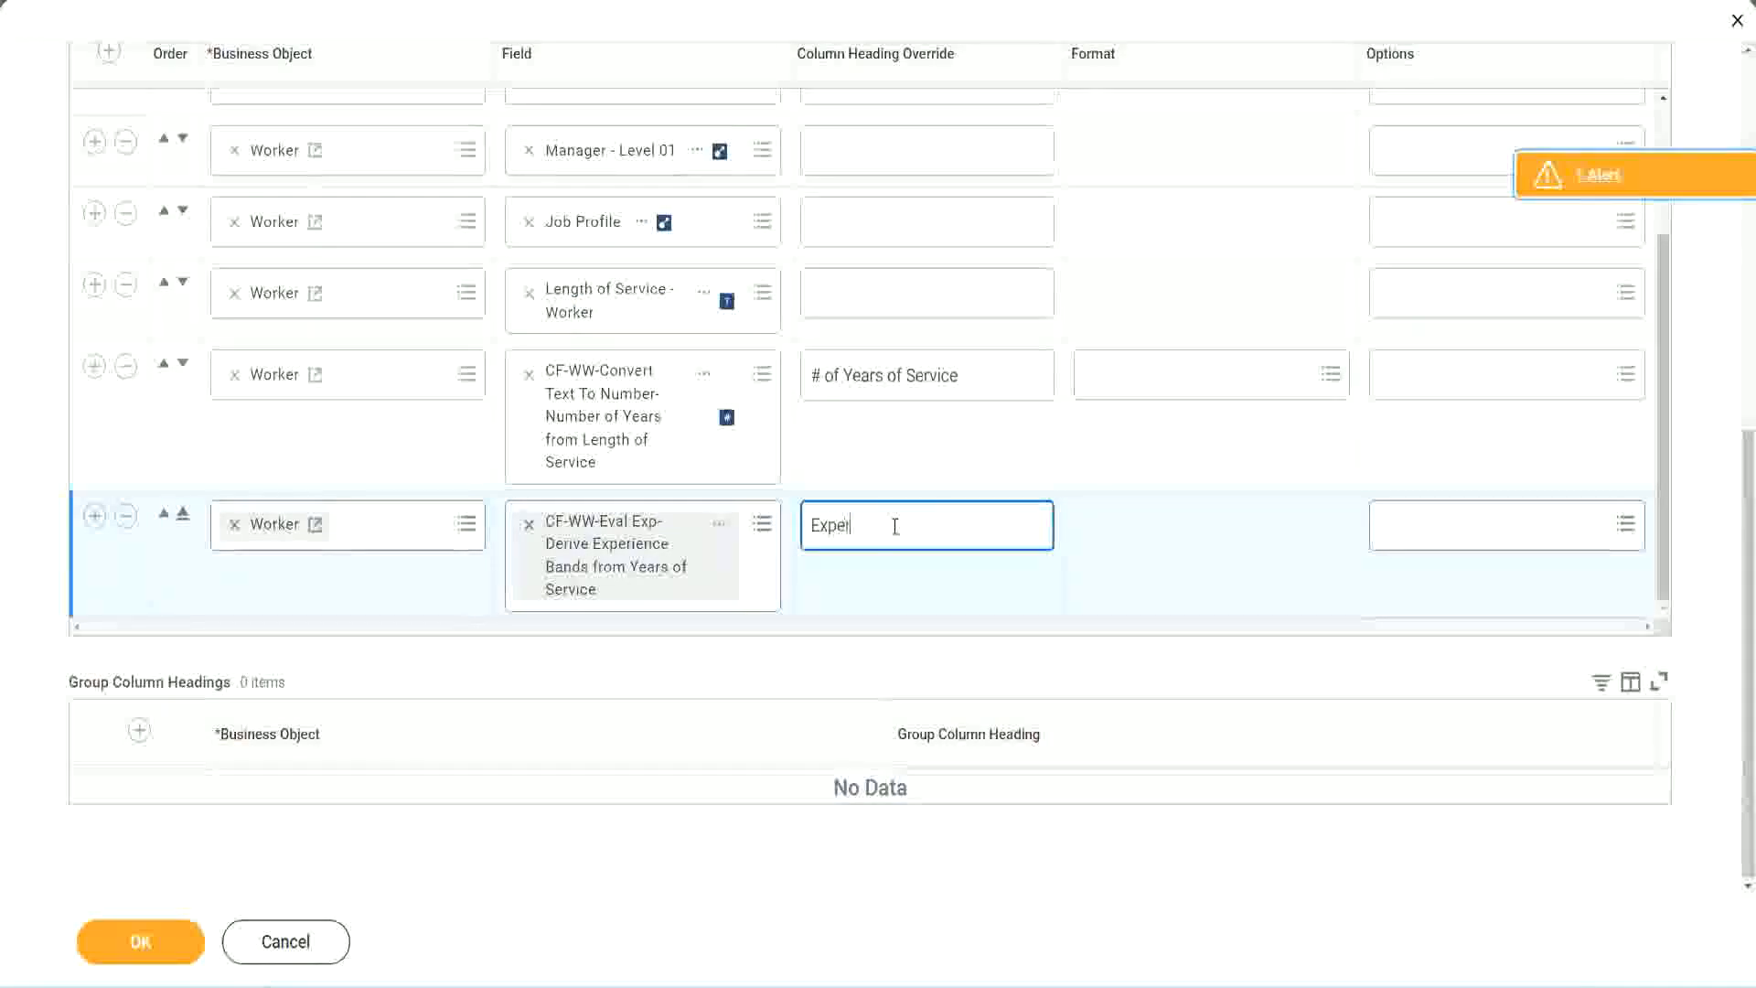
text(ience B)
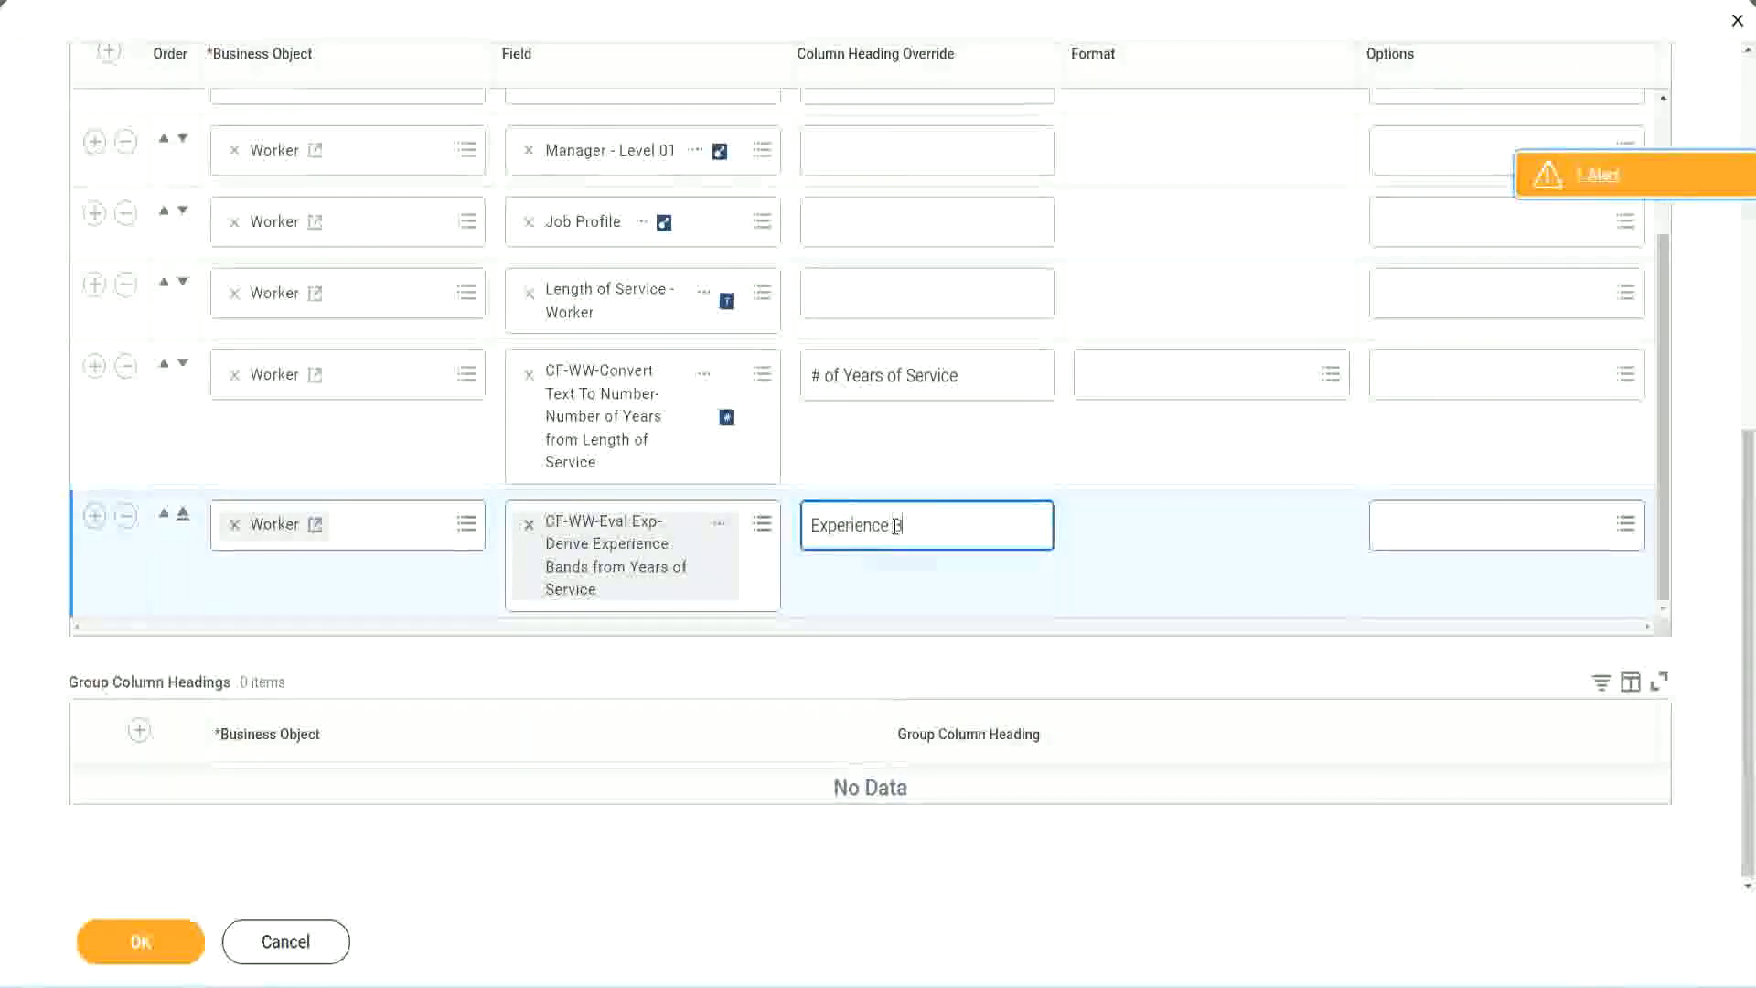
text(ands)
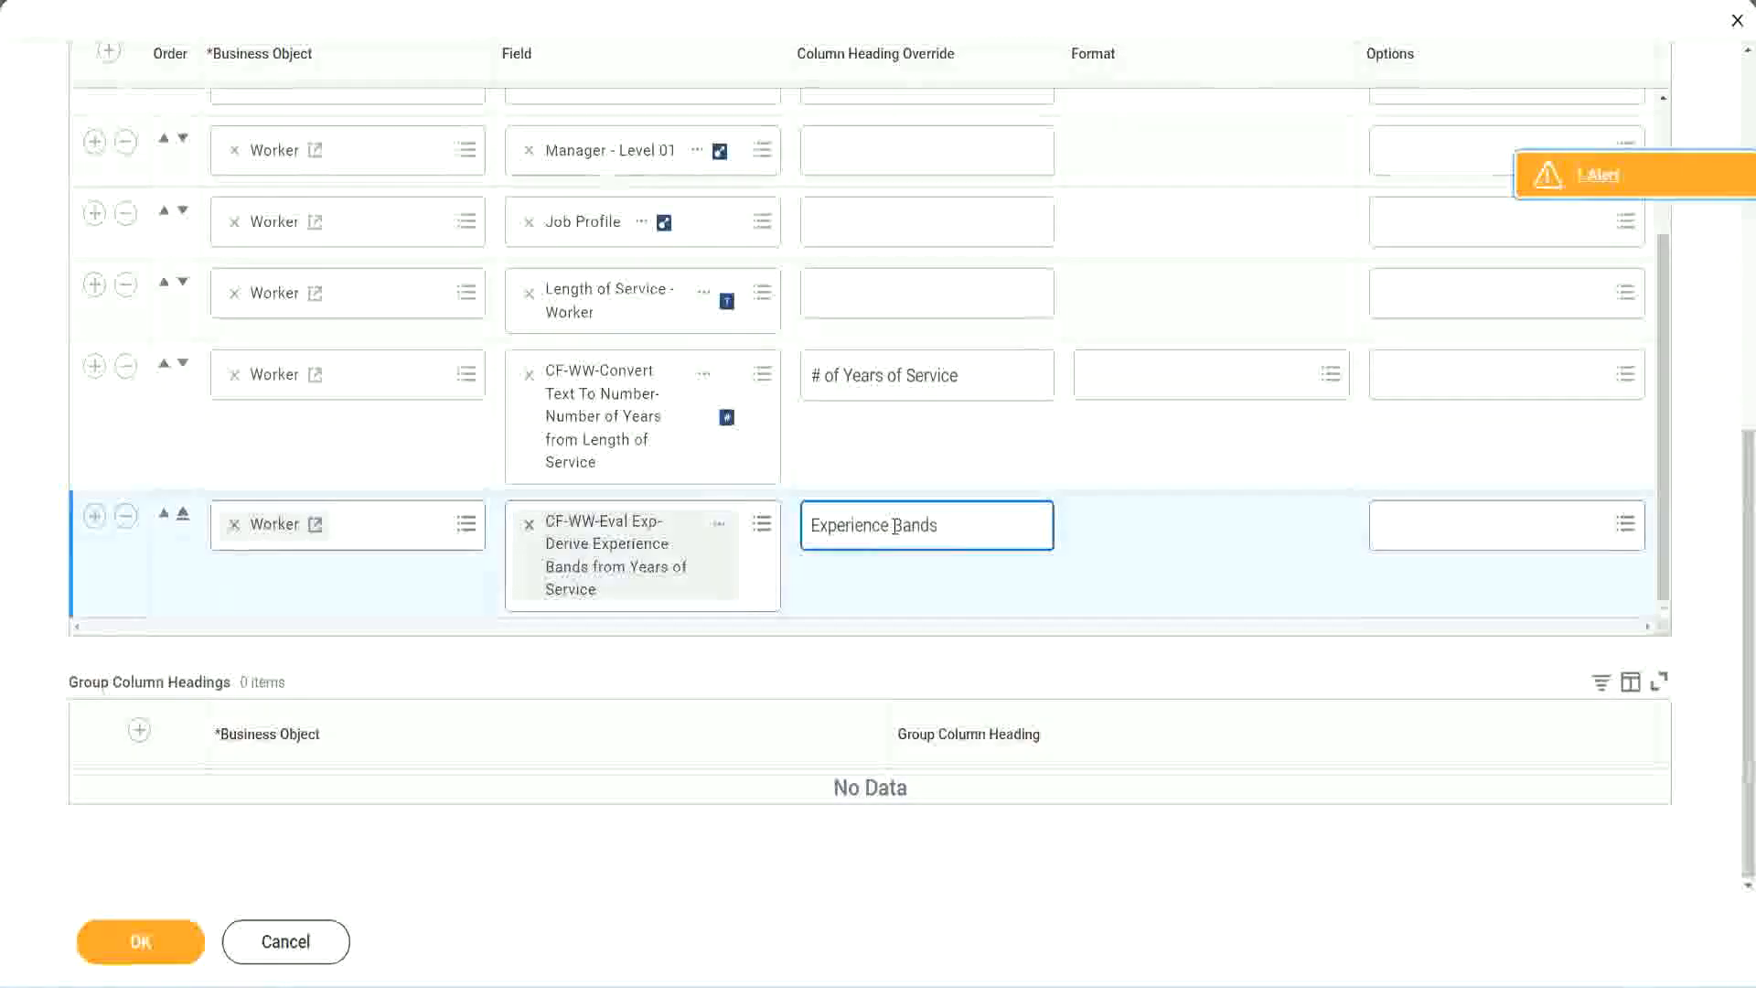
click(168, 945)
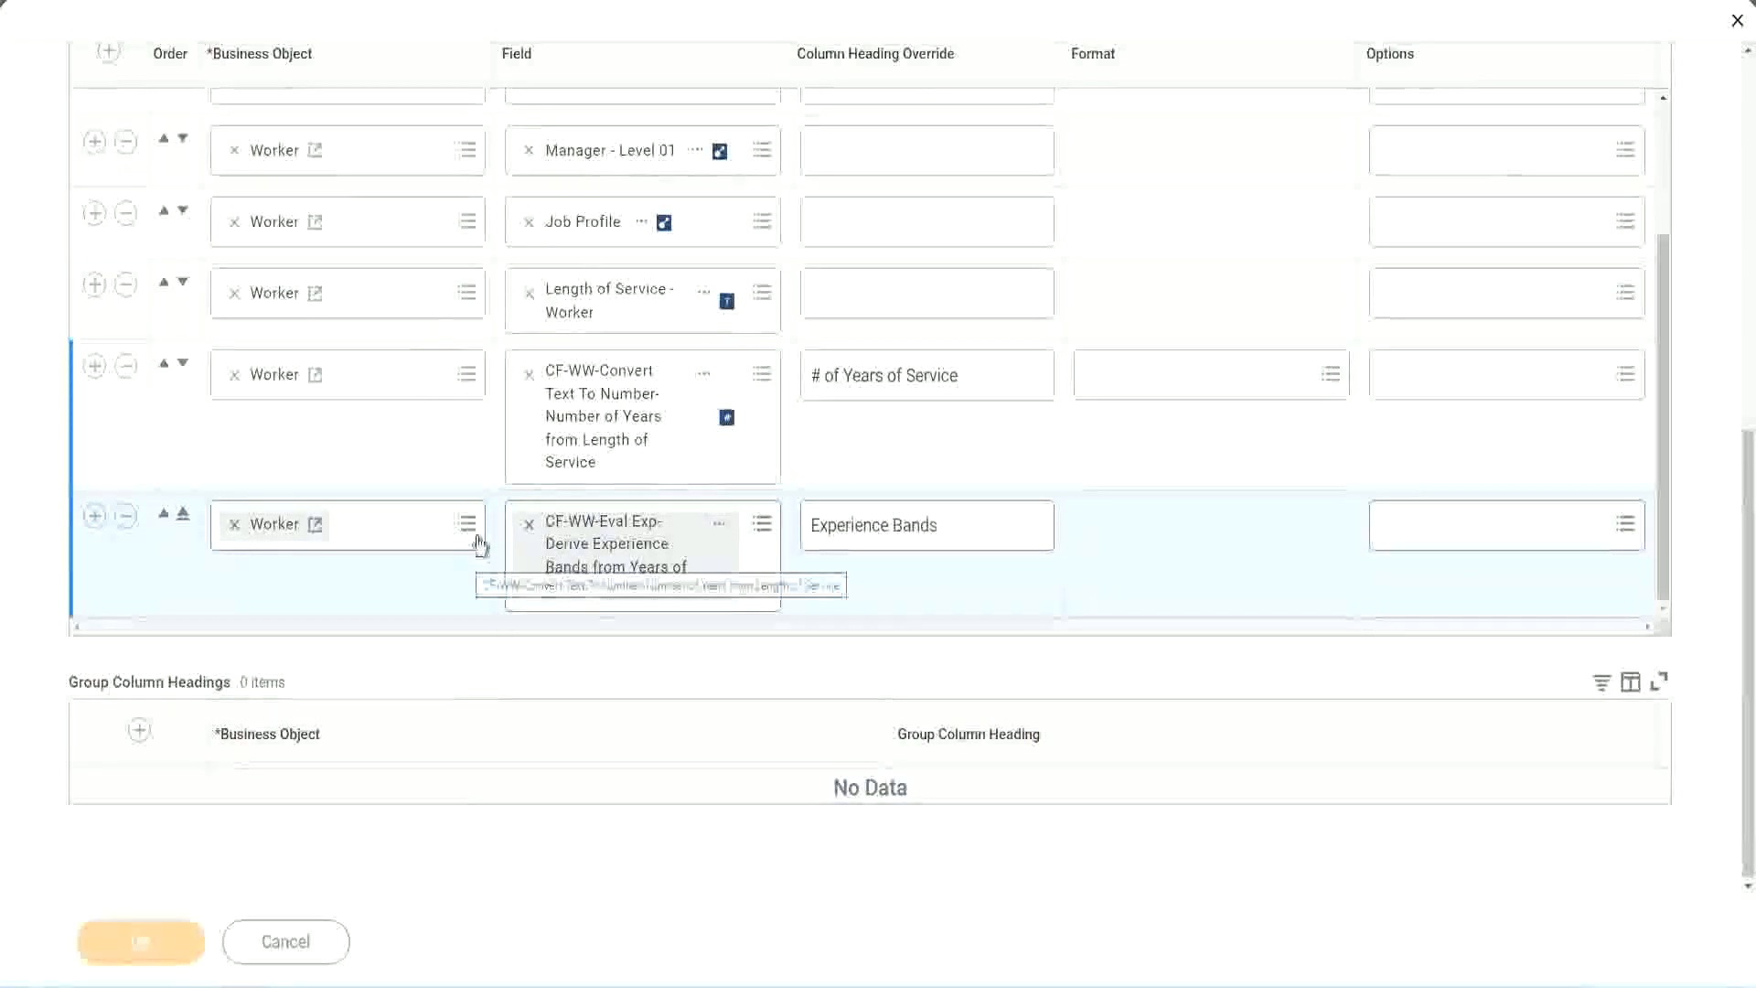
Step: Run the WW Employee Details report with all its prompts left blank
scroll(501, 657, down, 5)
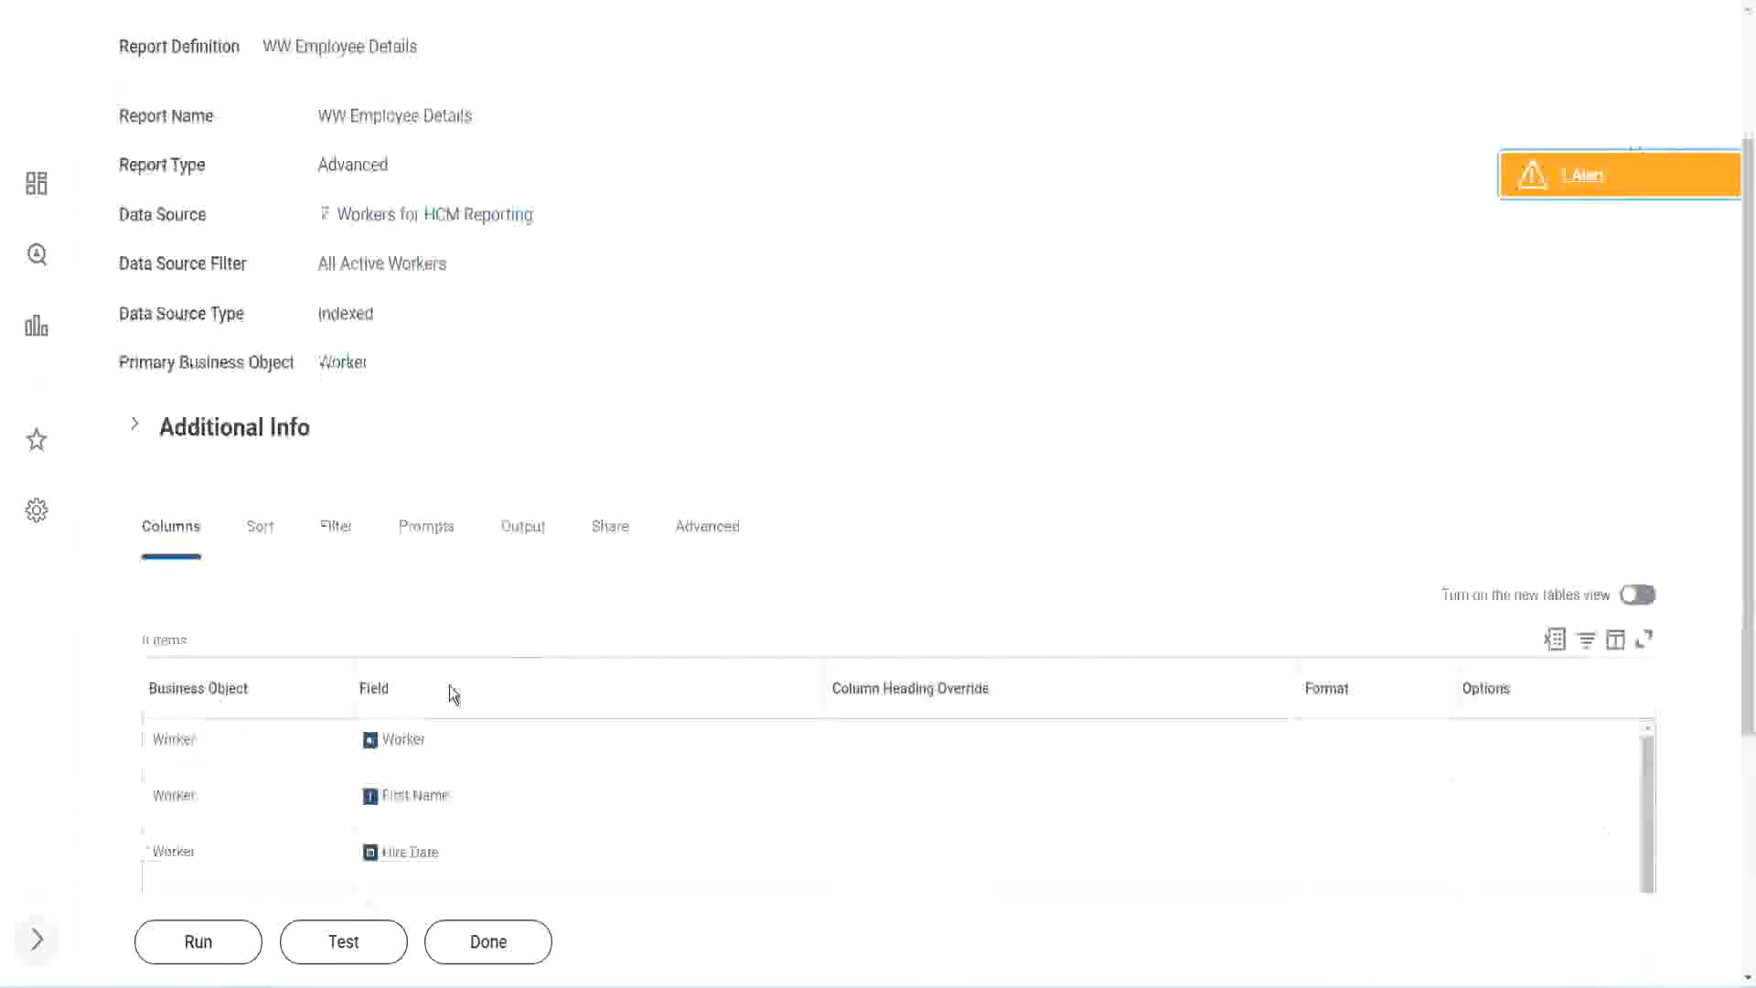
click(197, 942)
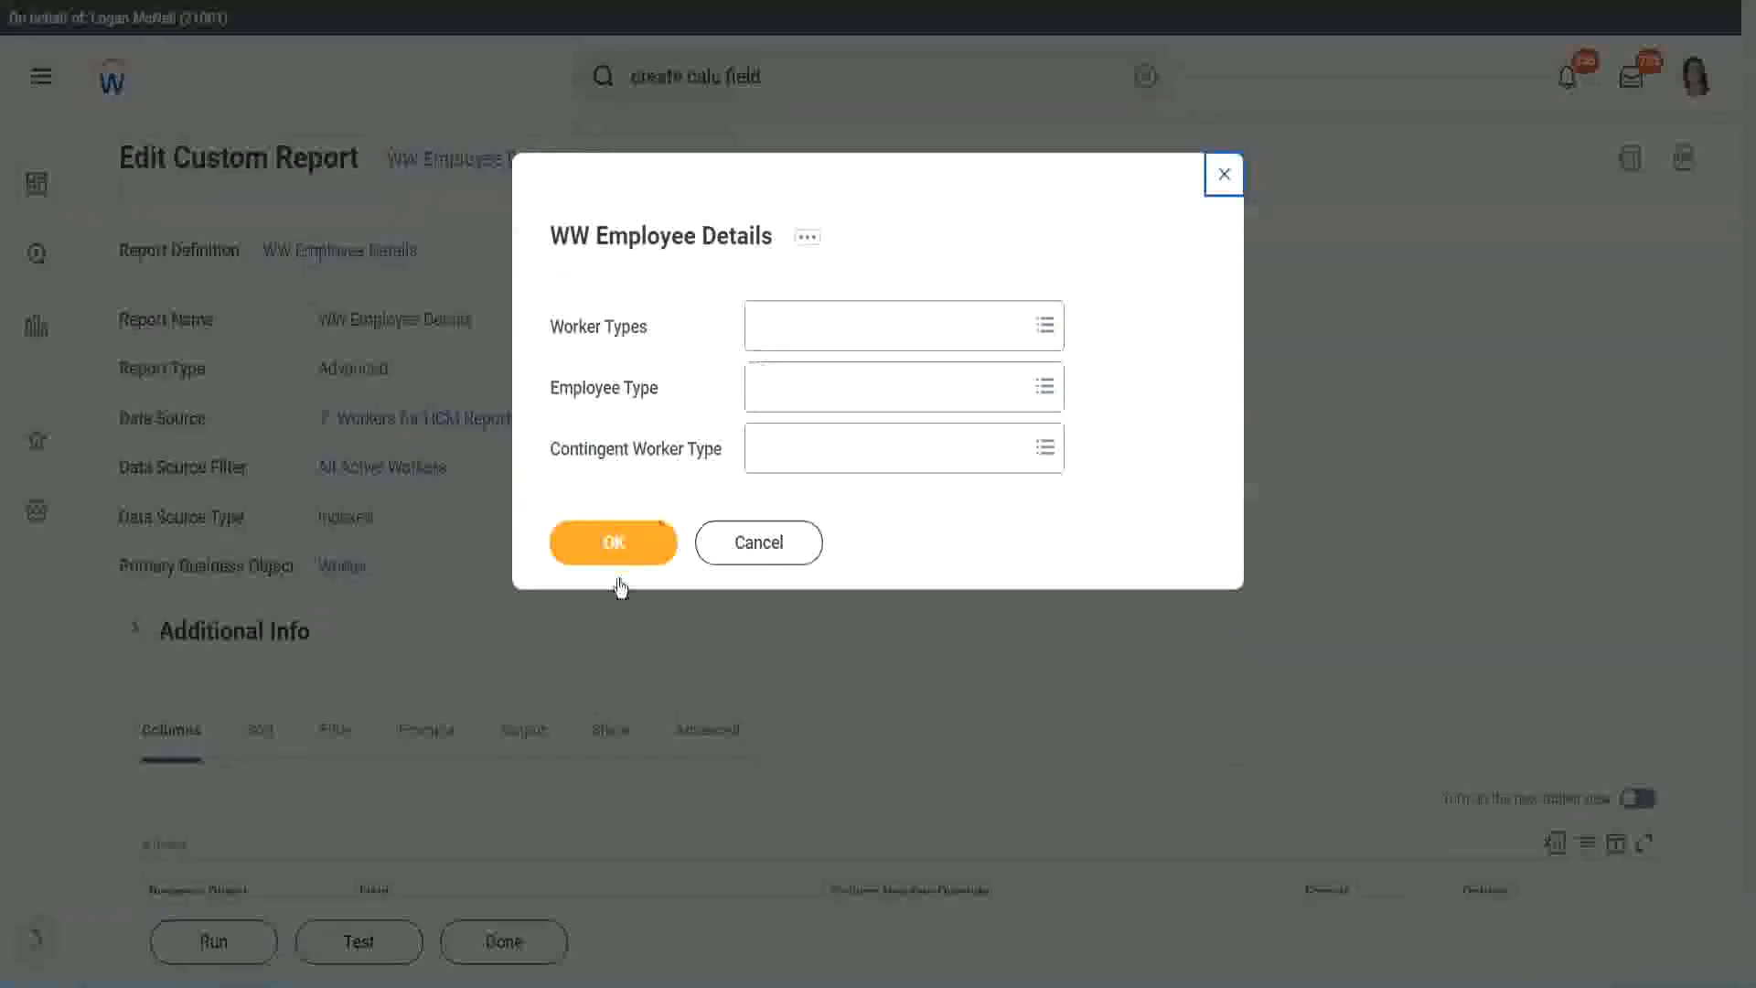
click(645, 526)
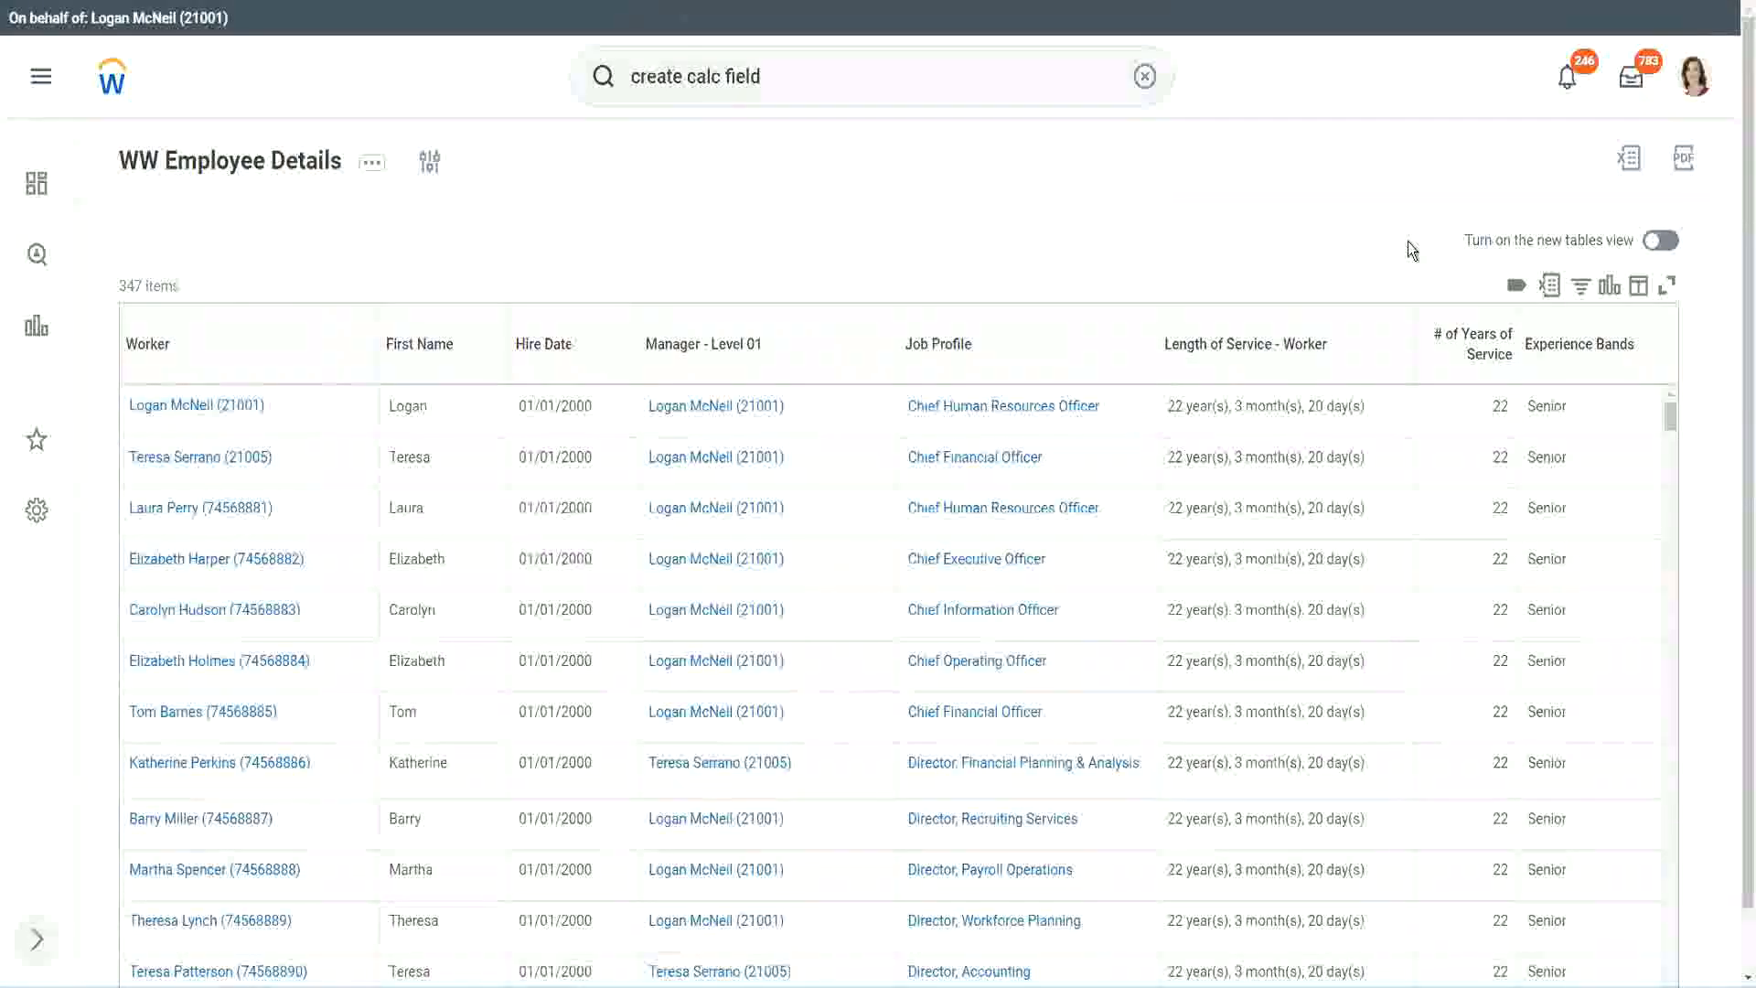
Step: Compare the first worker's years of service and experience band with the 16 - 30 years Senior definition in the Notepad++ notes
scroll(1407, 241, down, 1)
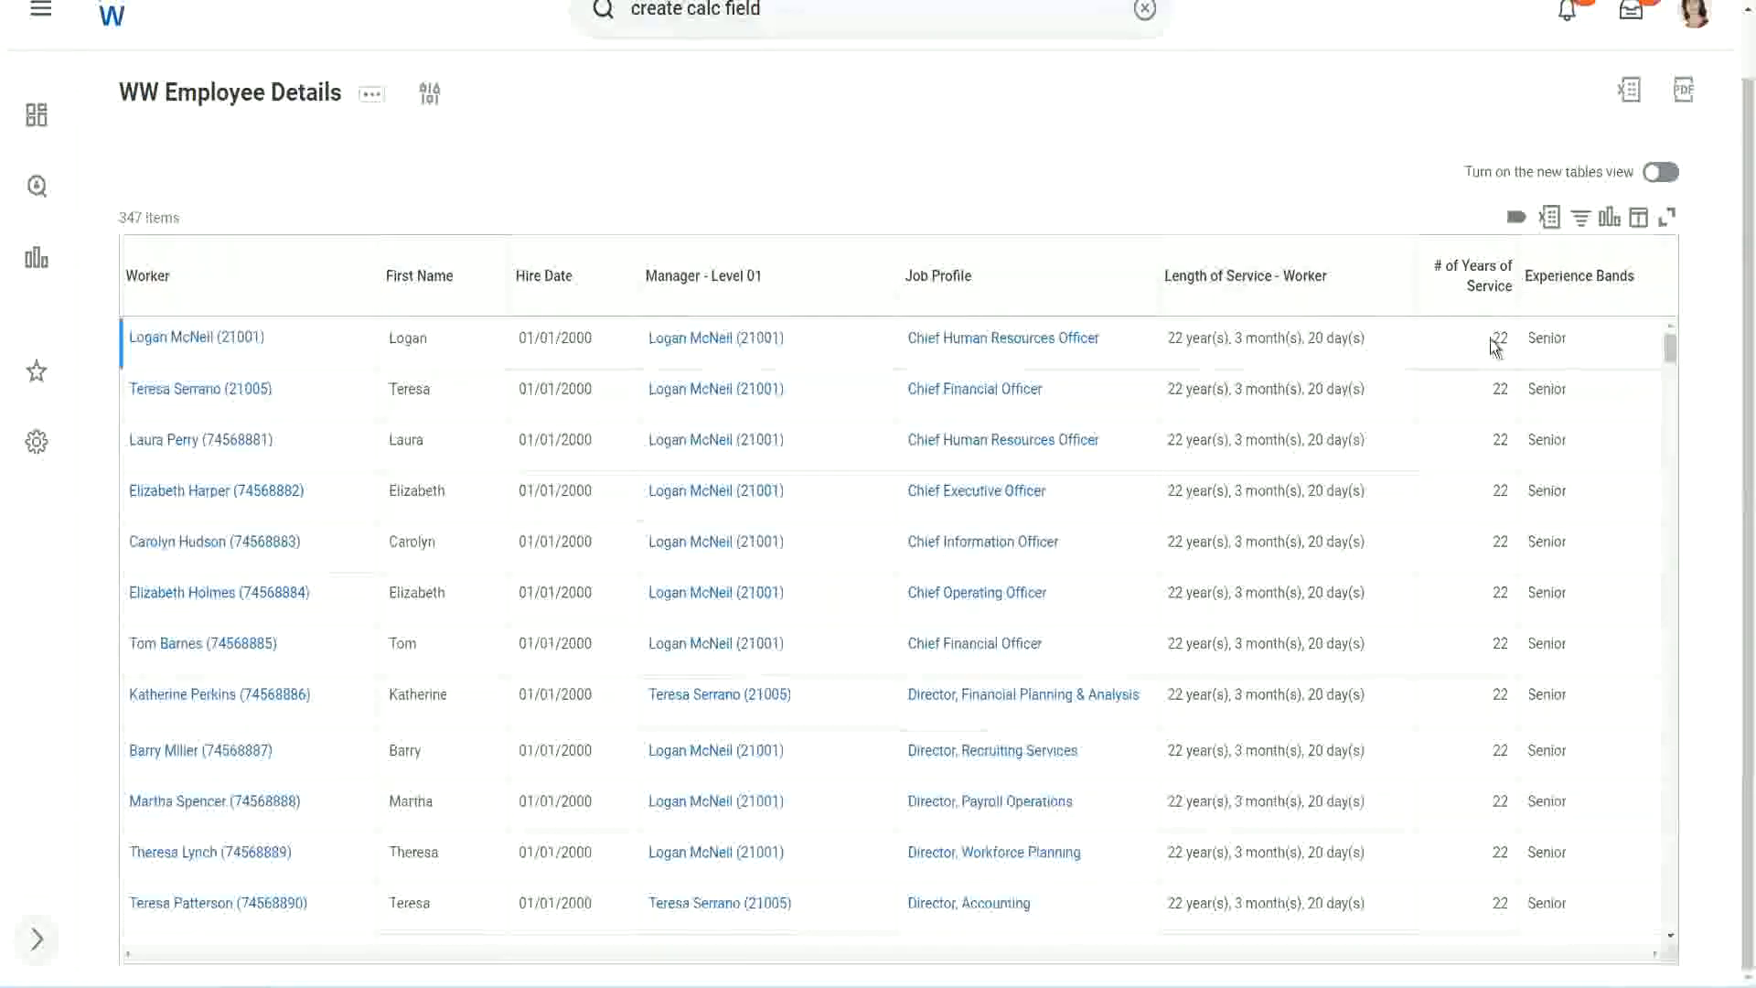
drag(1492, 340, 1511, 338)
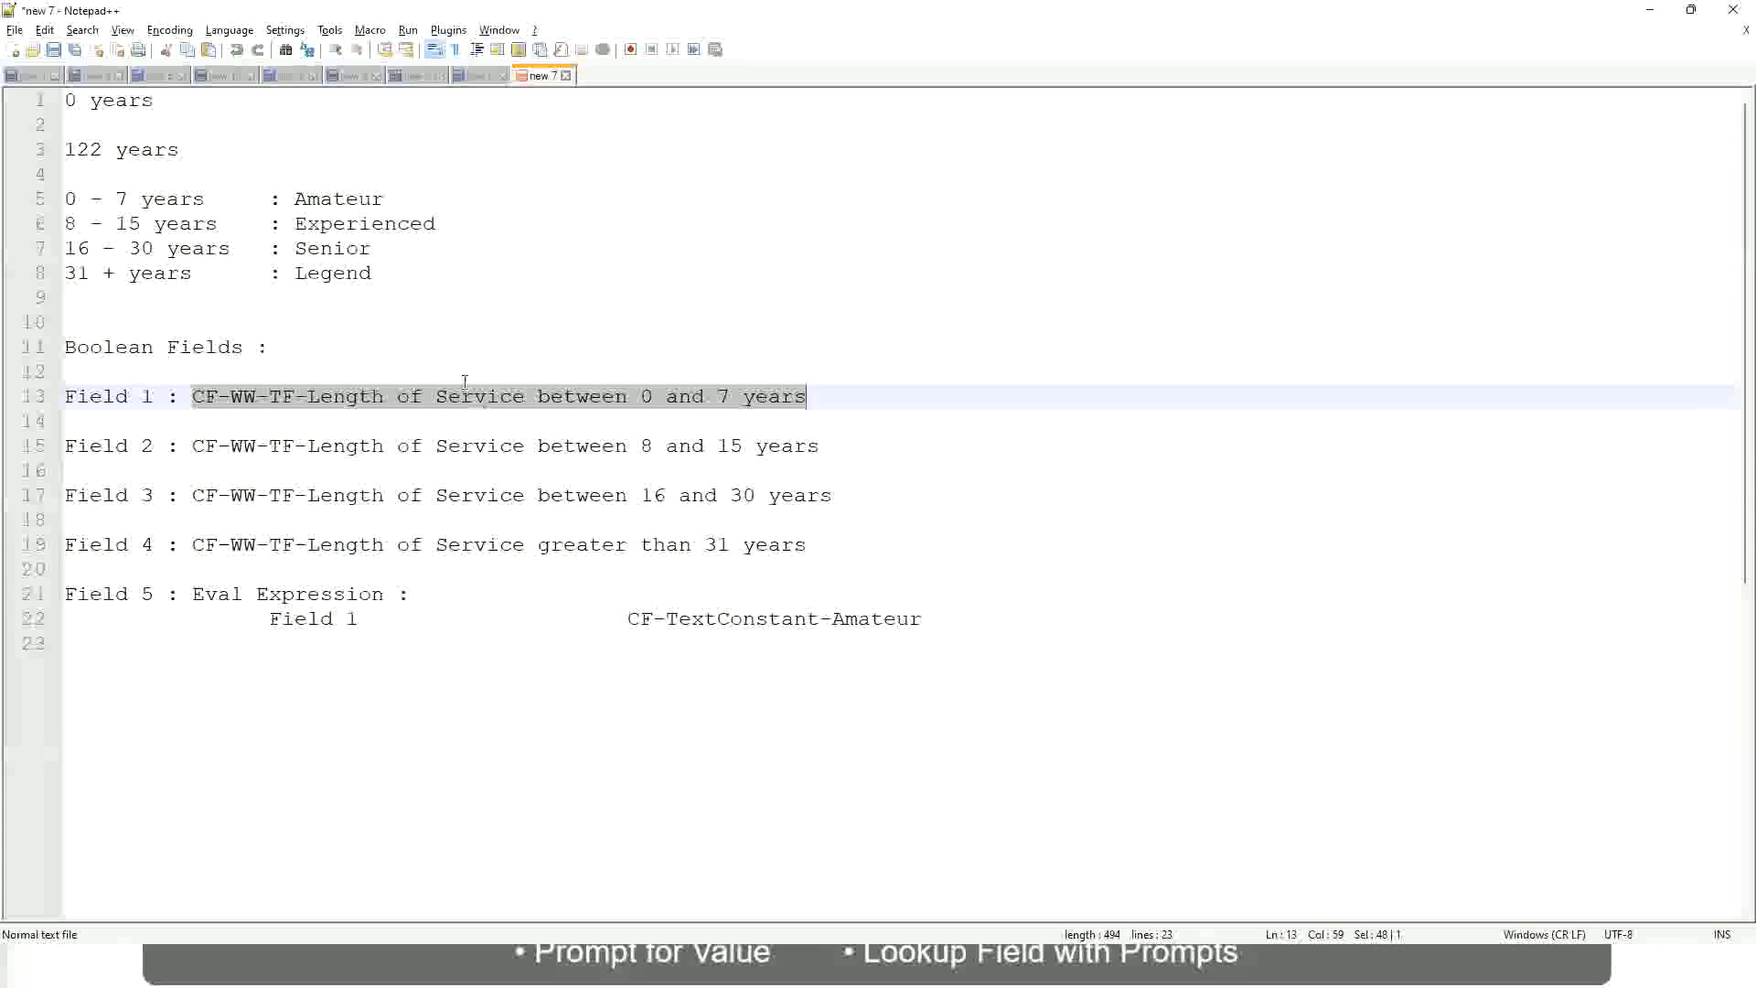
click(303, 247)
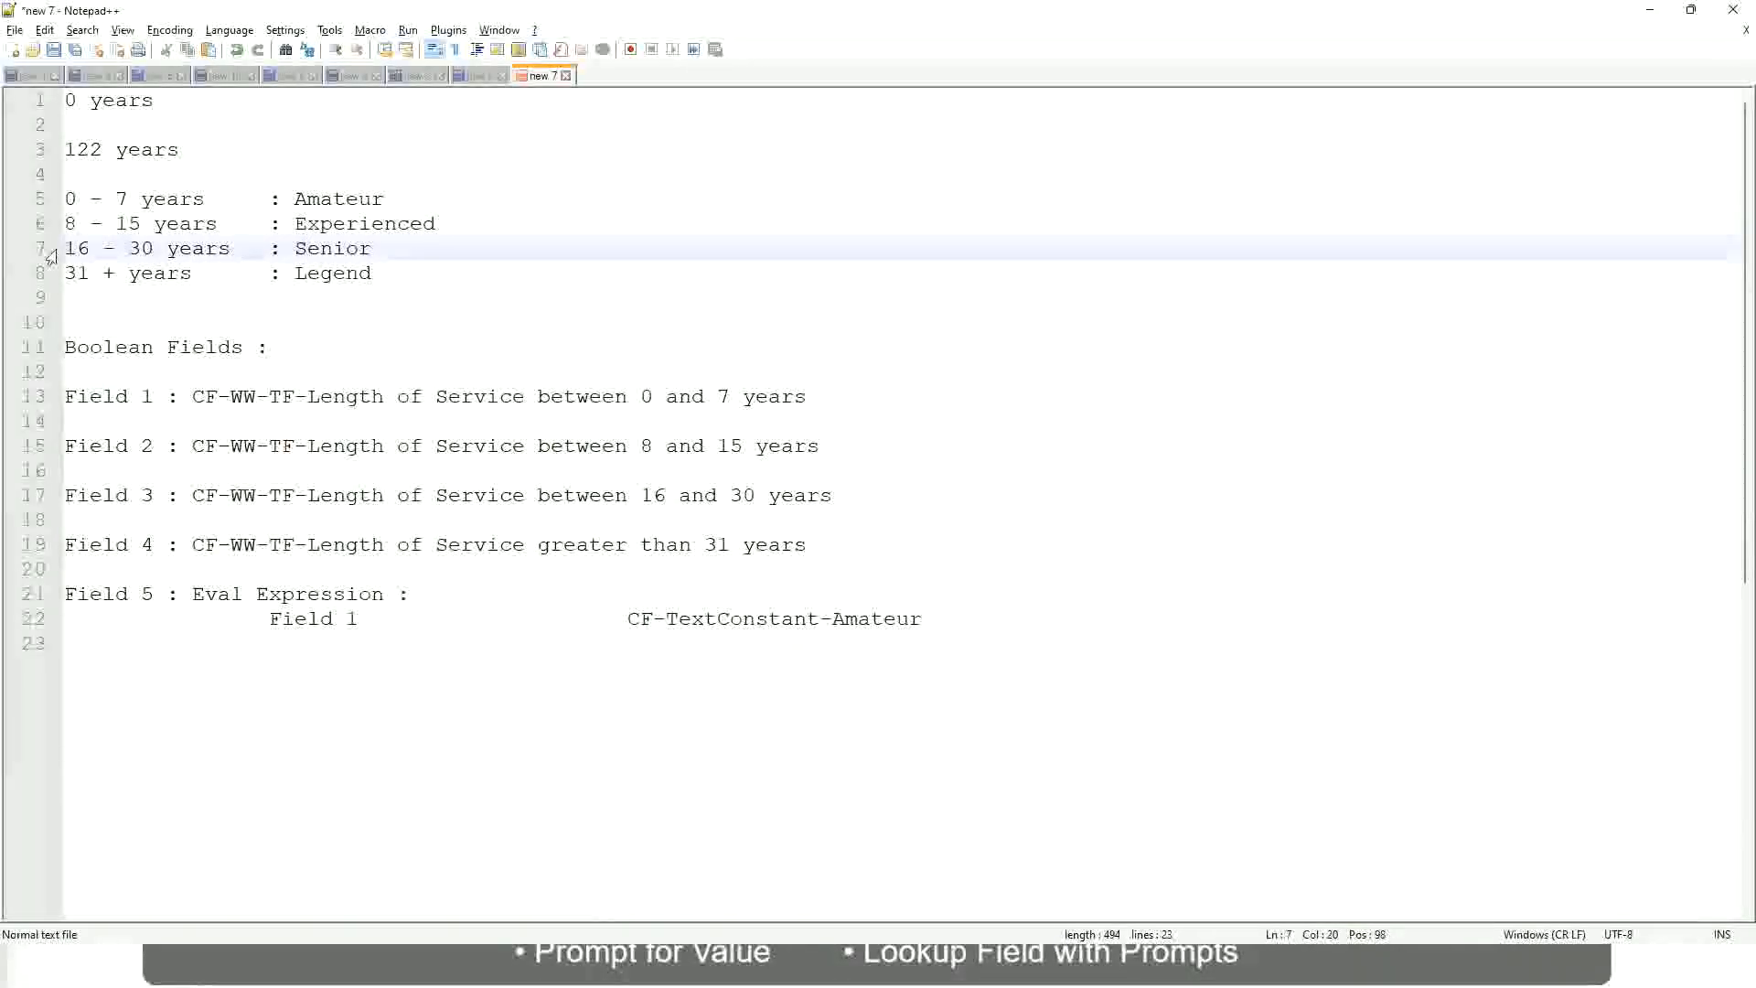
drag(65, 248, 166, 249)
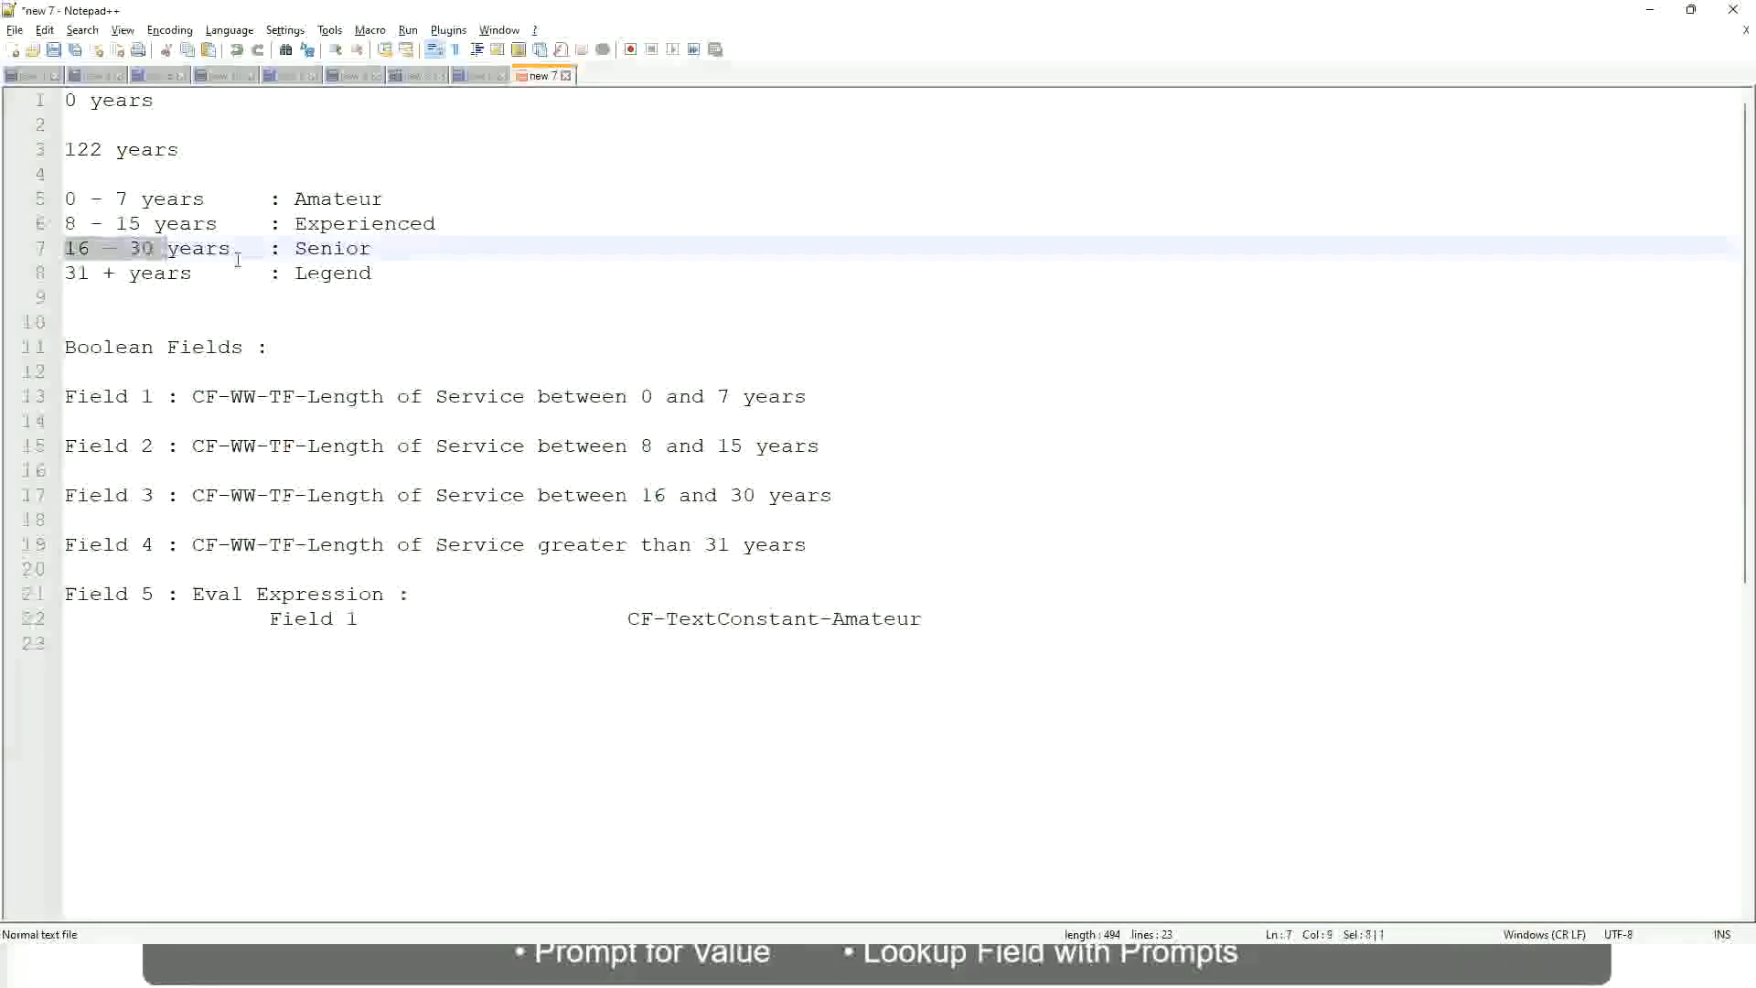
double_click(322, 251)
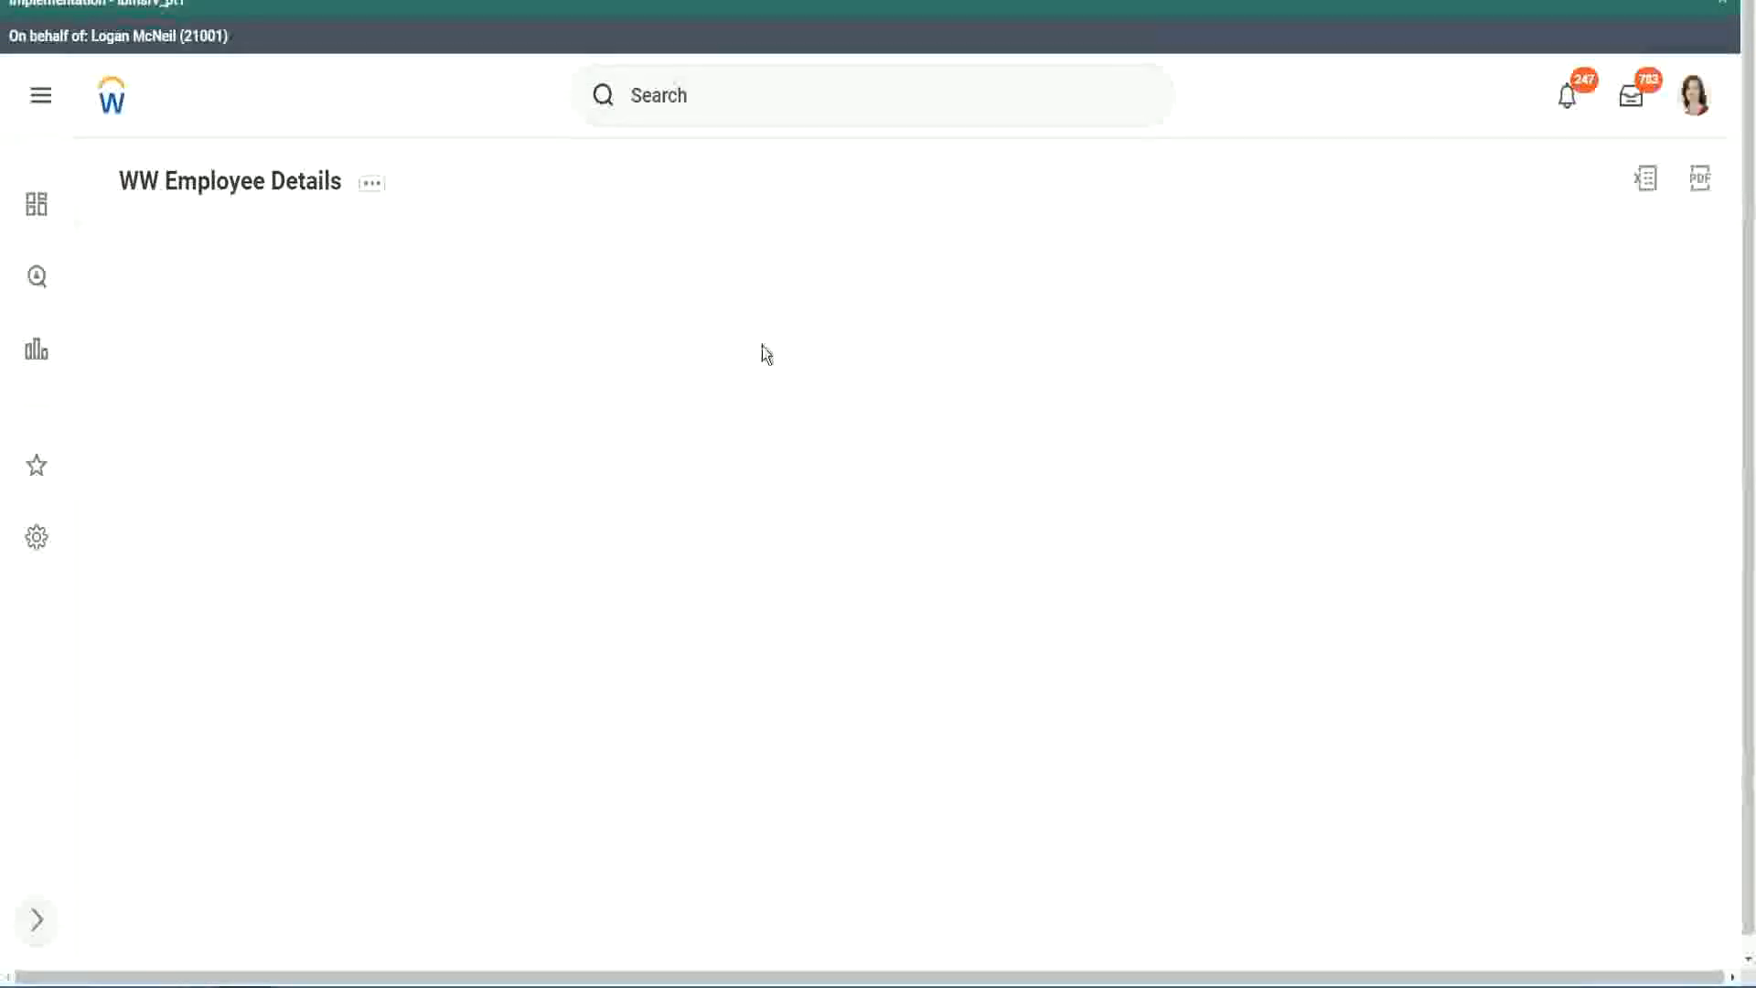
Step: Review the years of service against the assigned experience bands for further workers in the WW Employee Details report
scroll(1510, 554, down, 2)
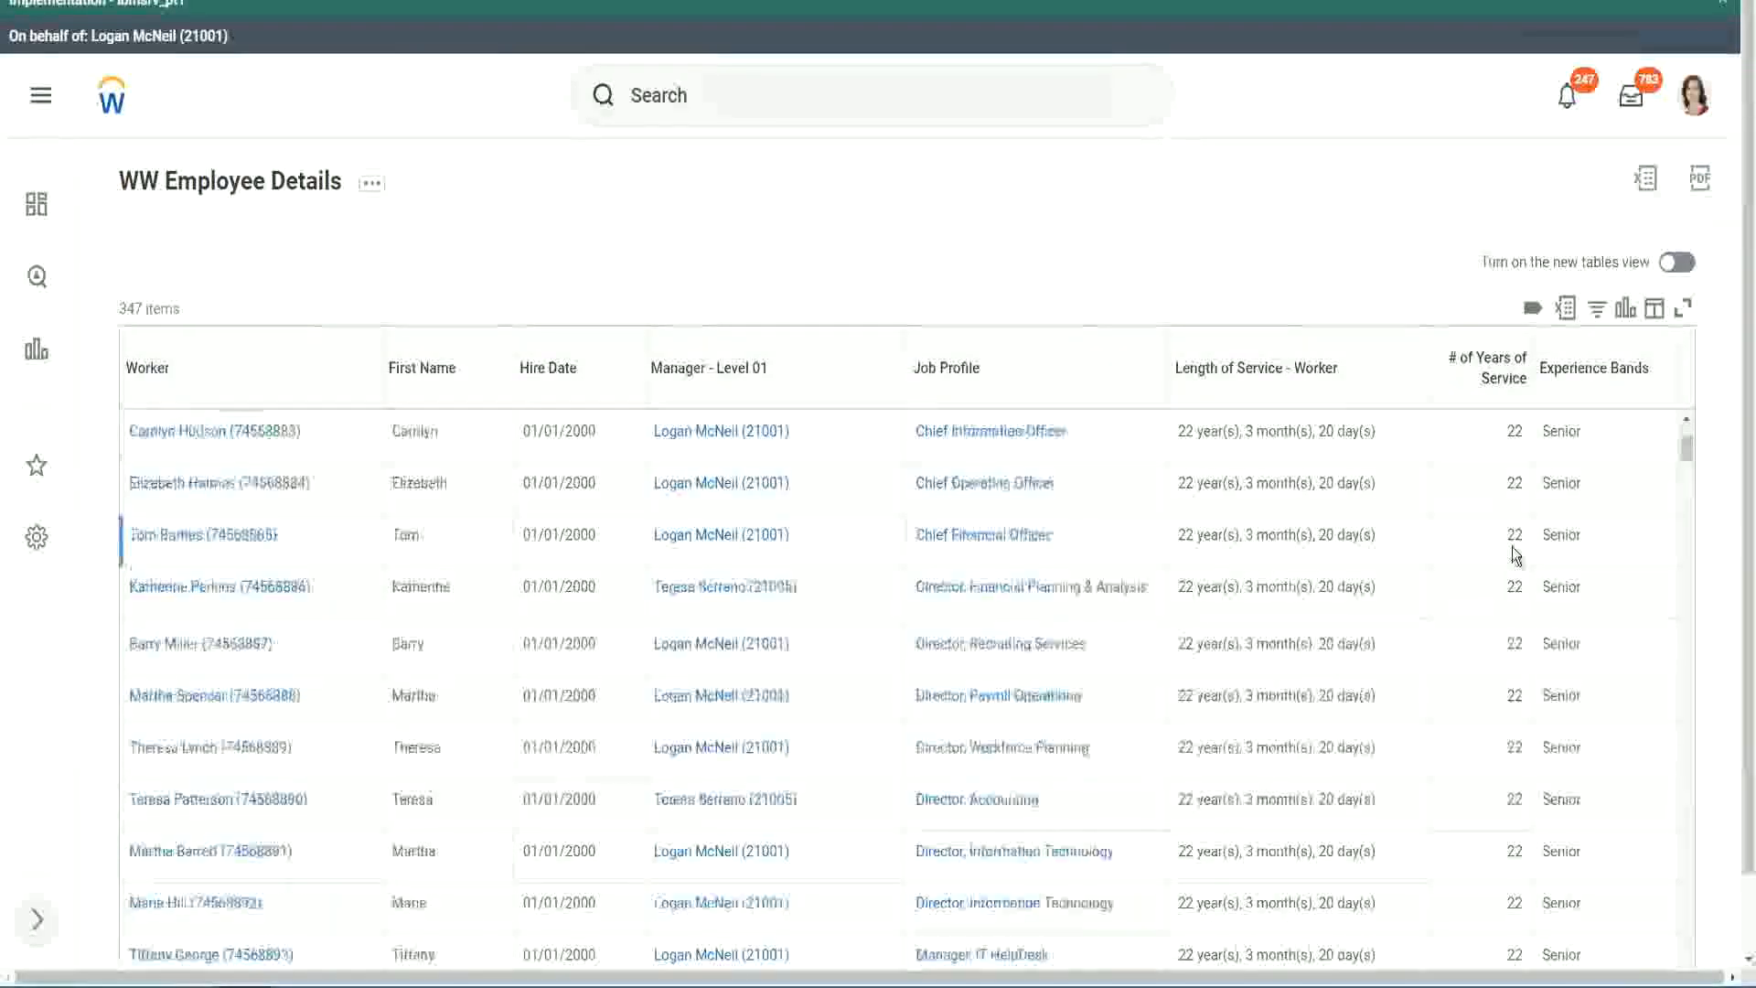
scroll(1518, 556, down, 5)
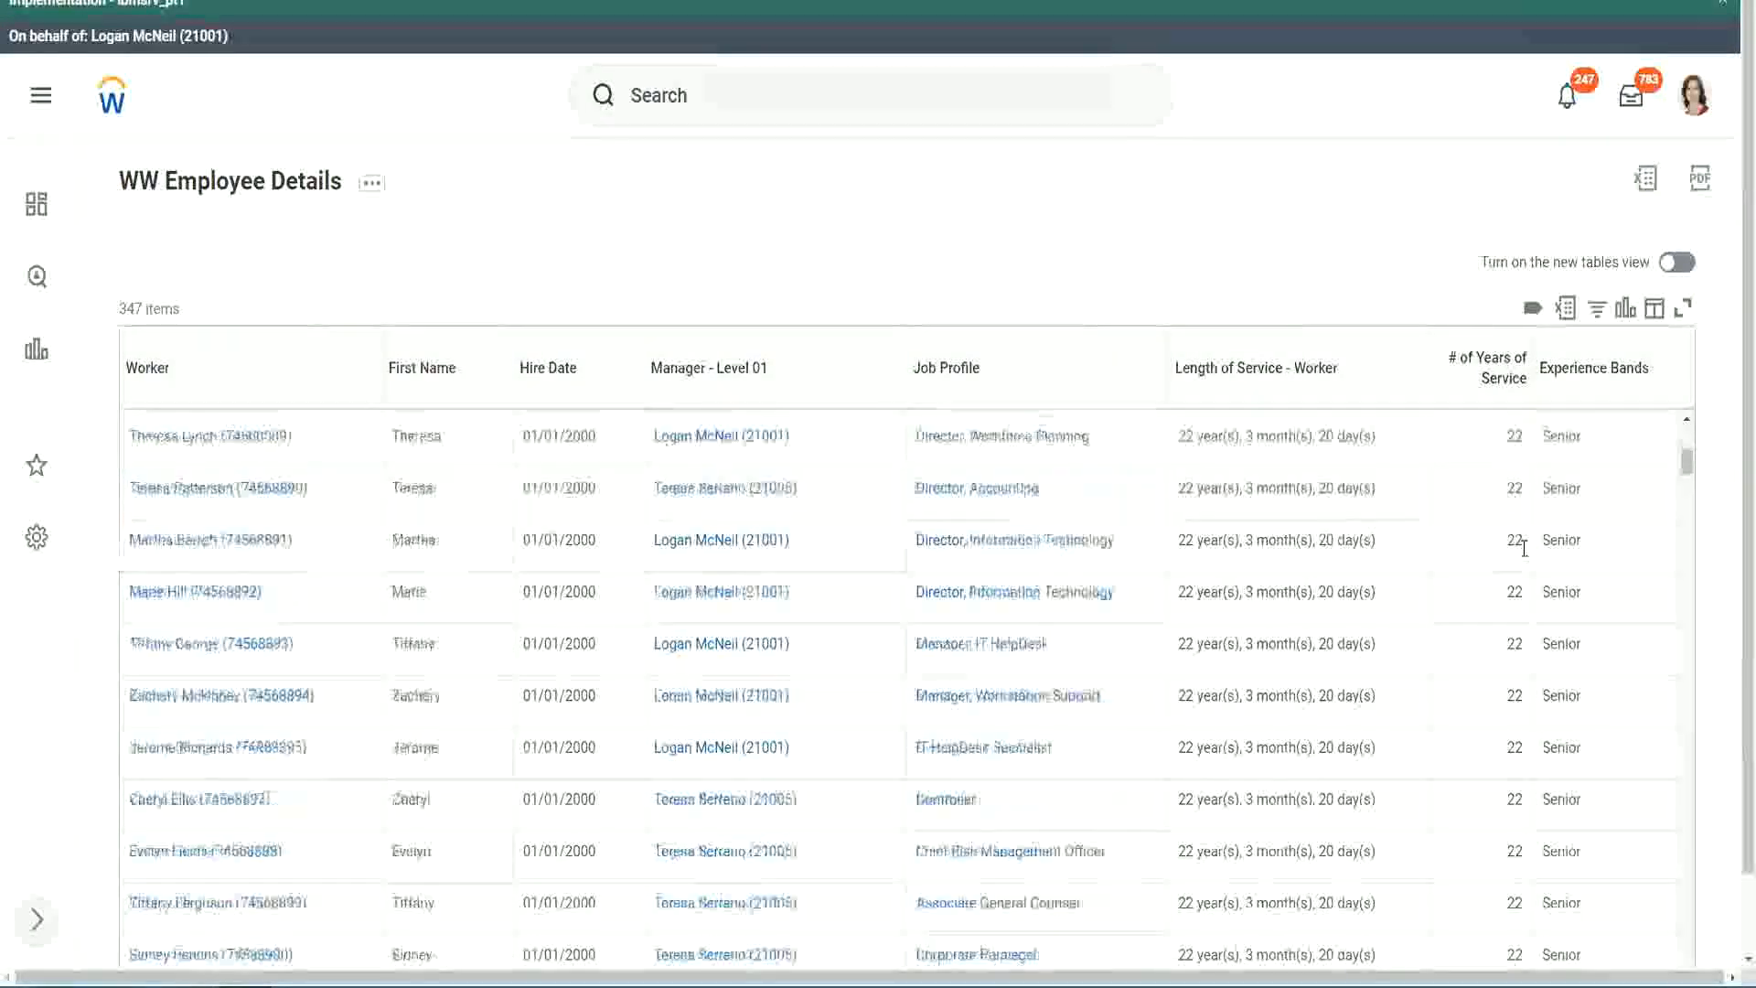
scroll(1527, 585, down, 5)
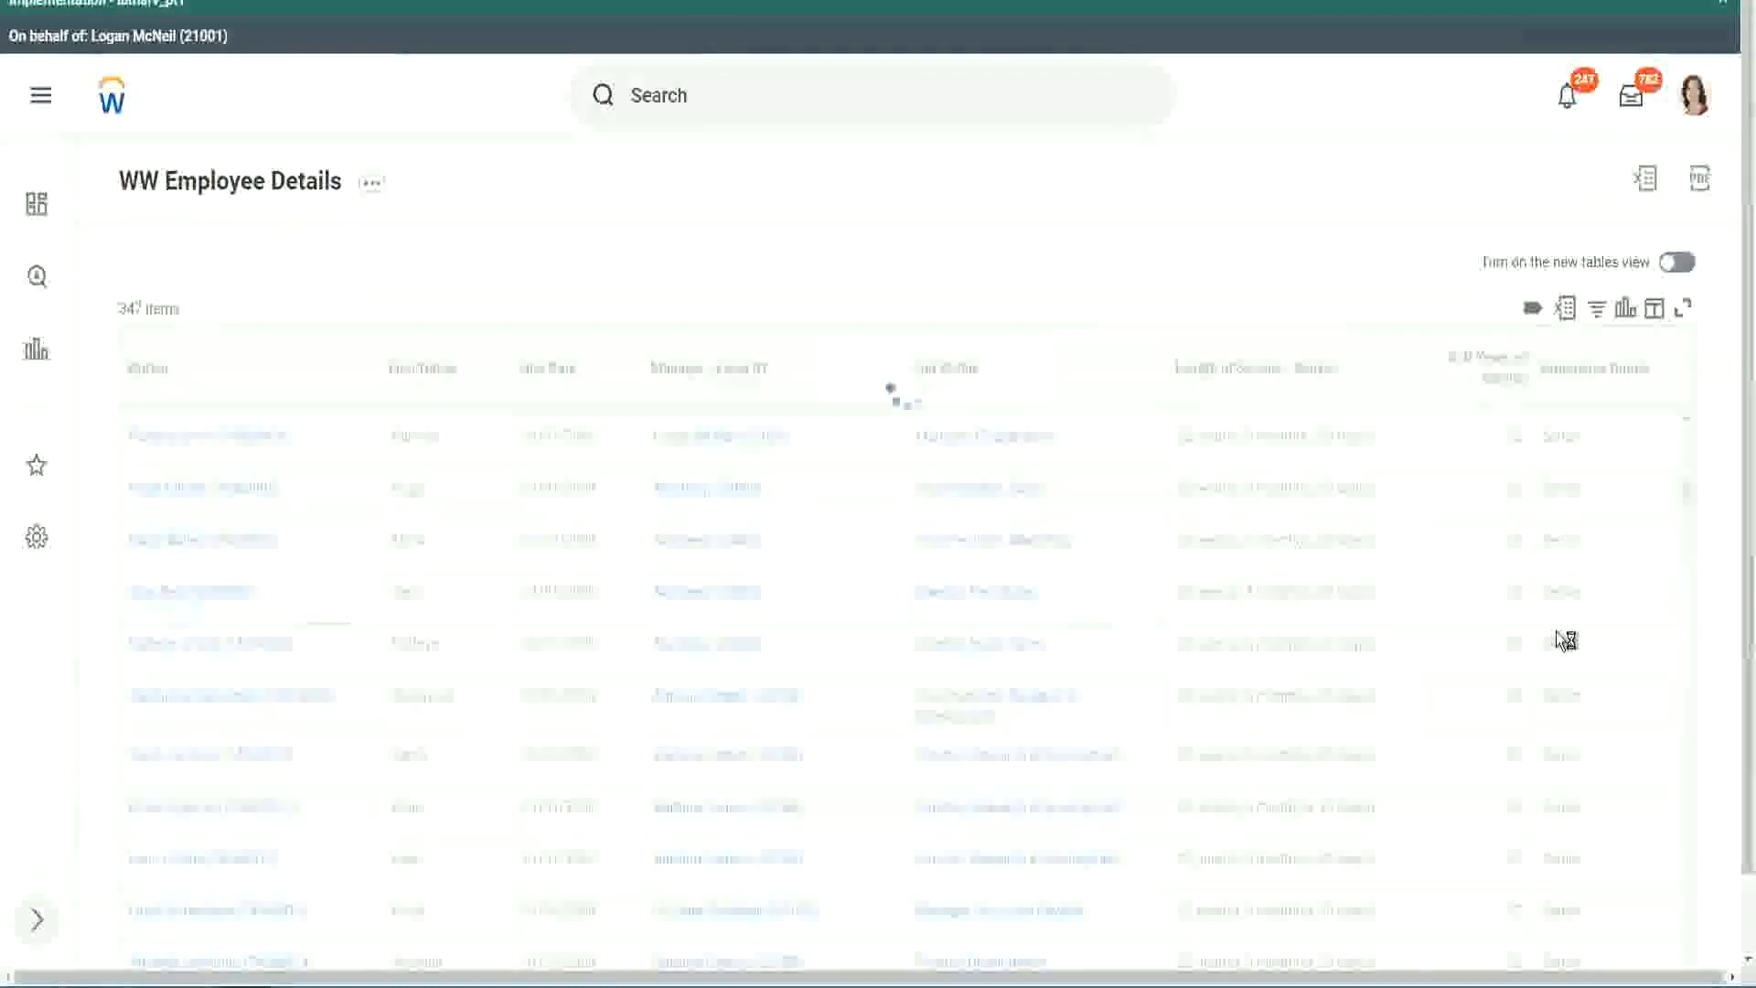
scroll(1557, 634, down, 1)
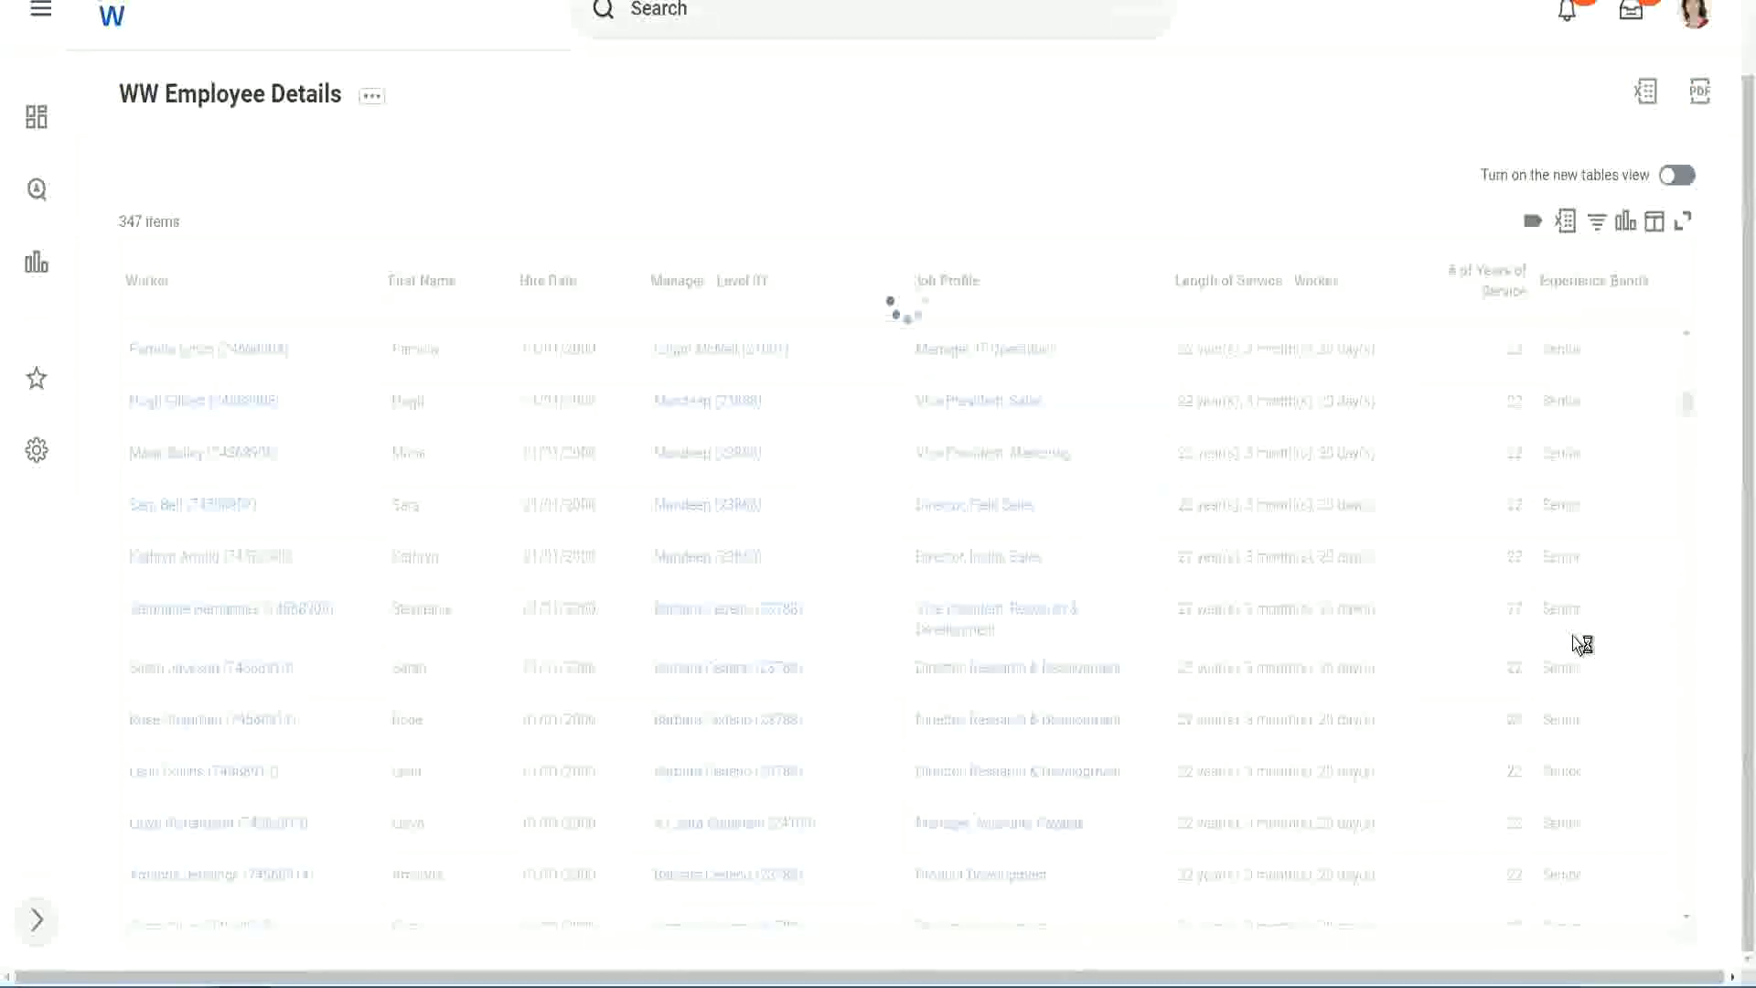
scroll(1627, 514, down, 4)
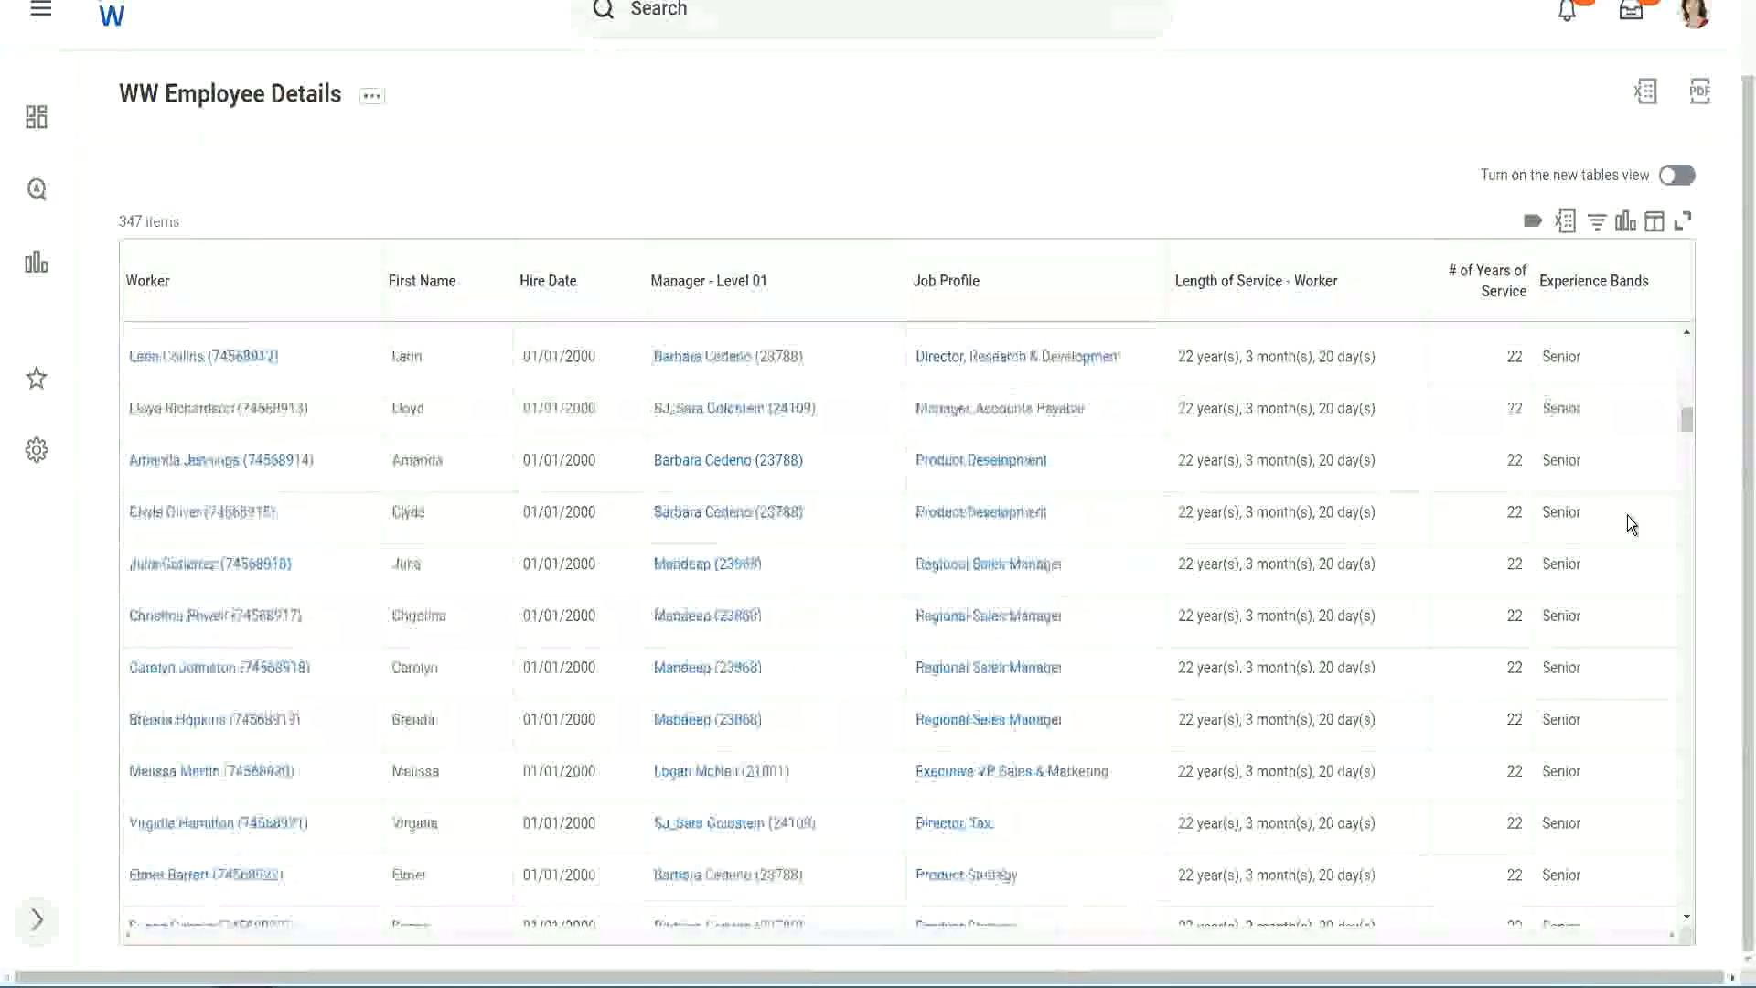
scroll(1627, 516, down, 3)
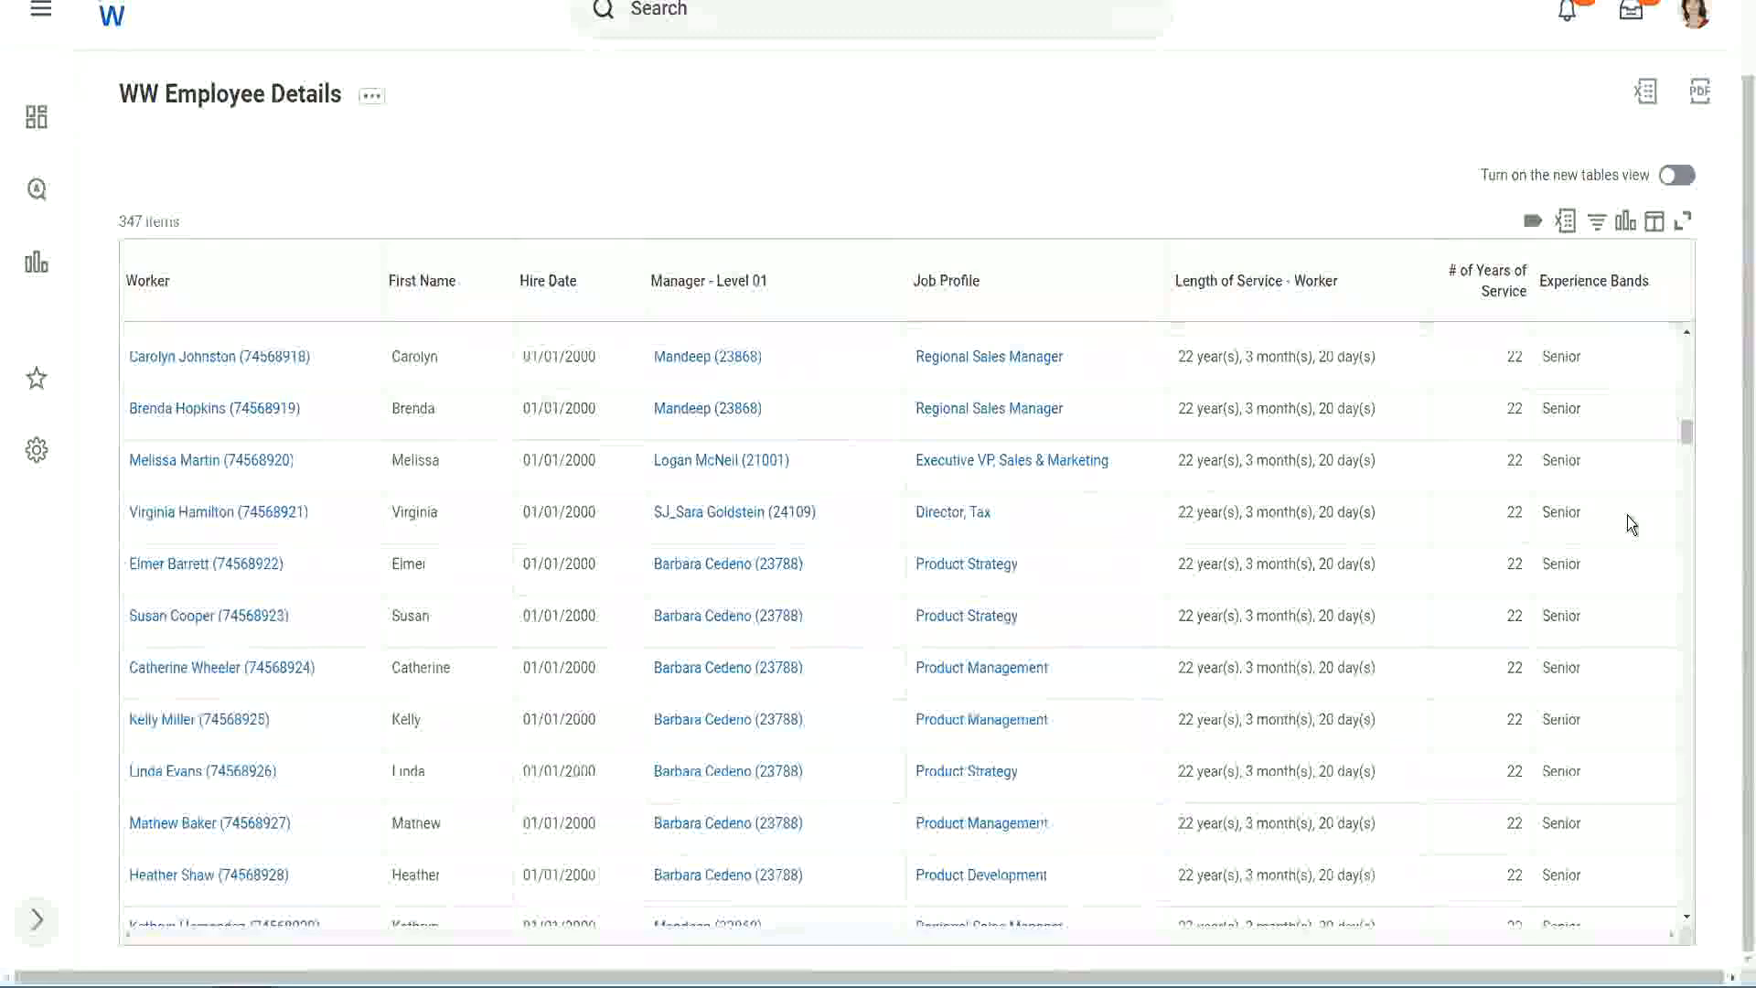
scroll(1627, 517, down, 8)
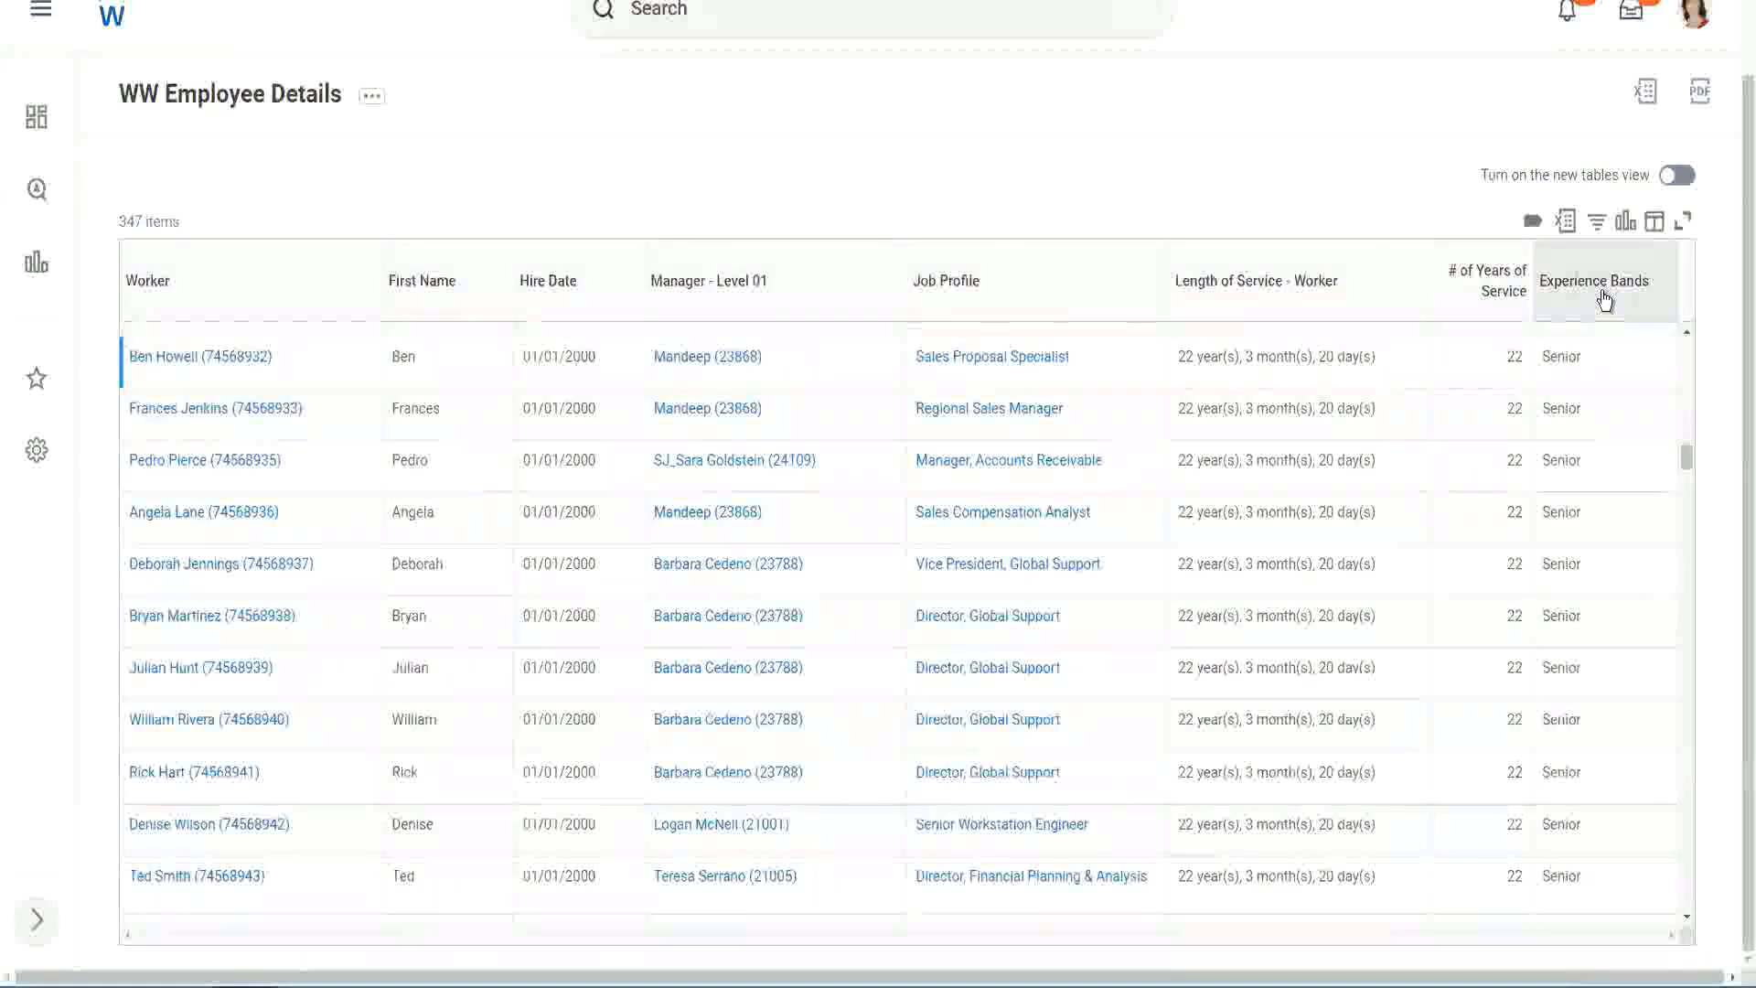
Step: Filter the report's Experience Bands column for values containing Amateur
click(1604, 300)
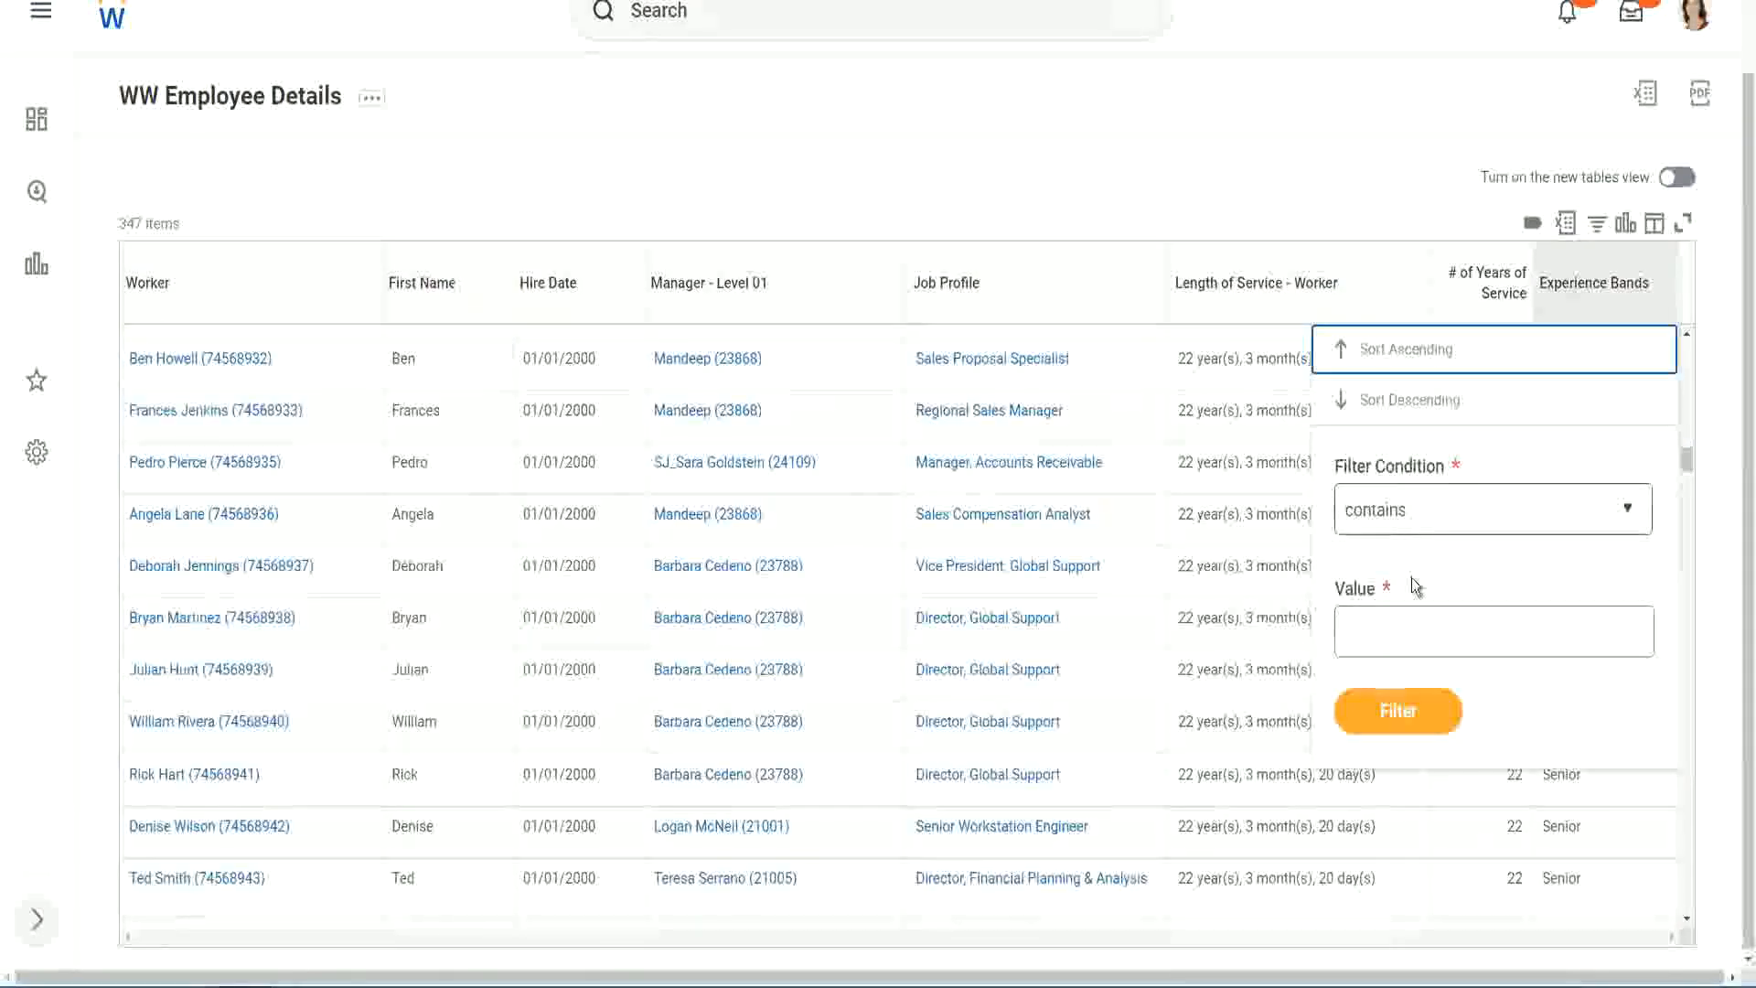
click(1392, 615)
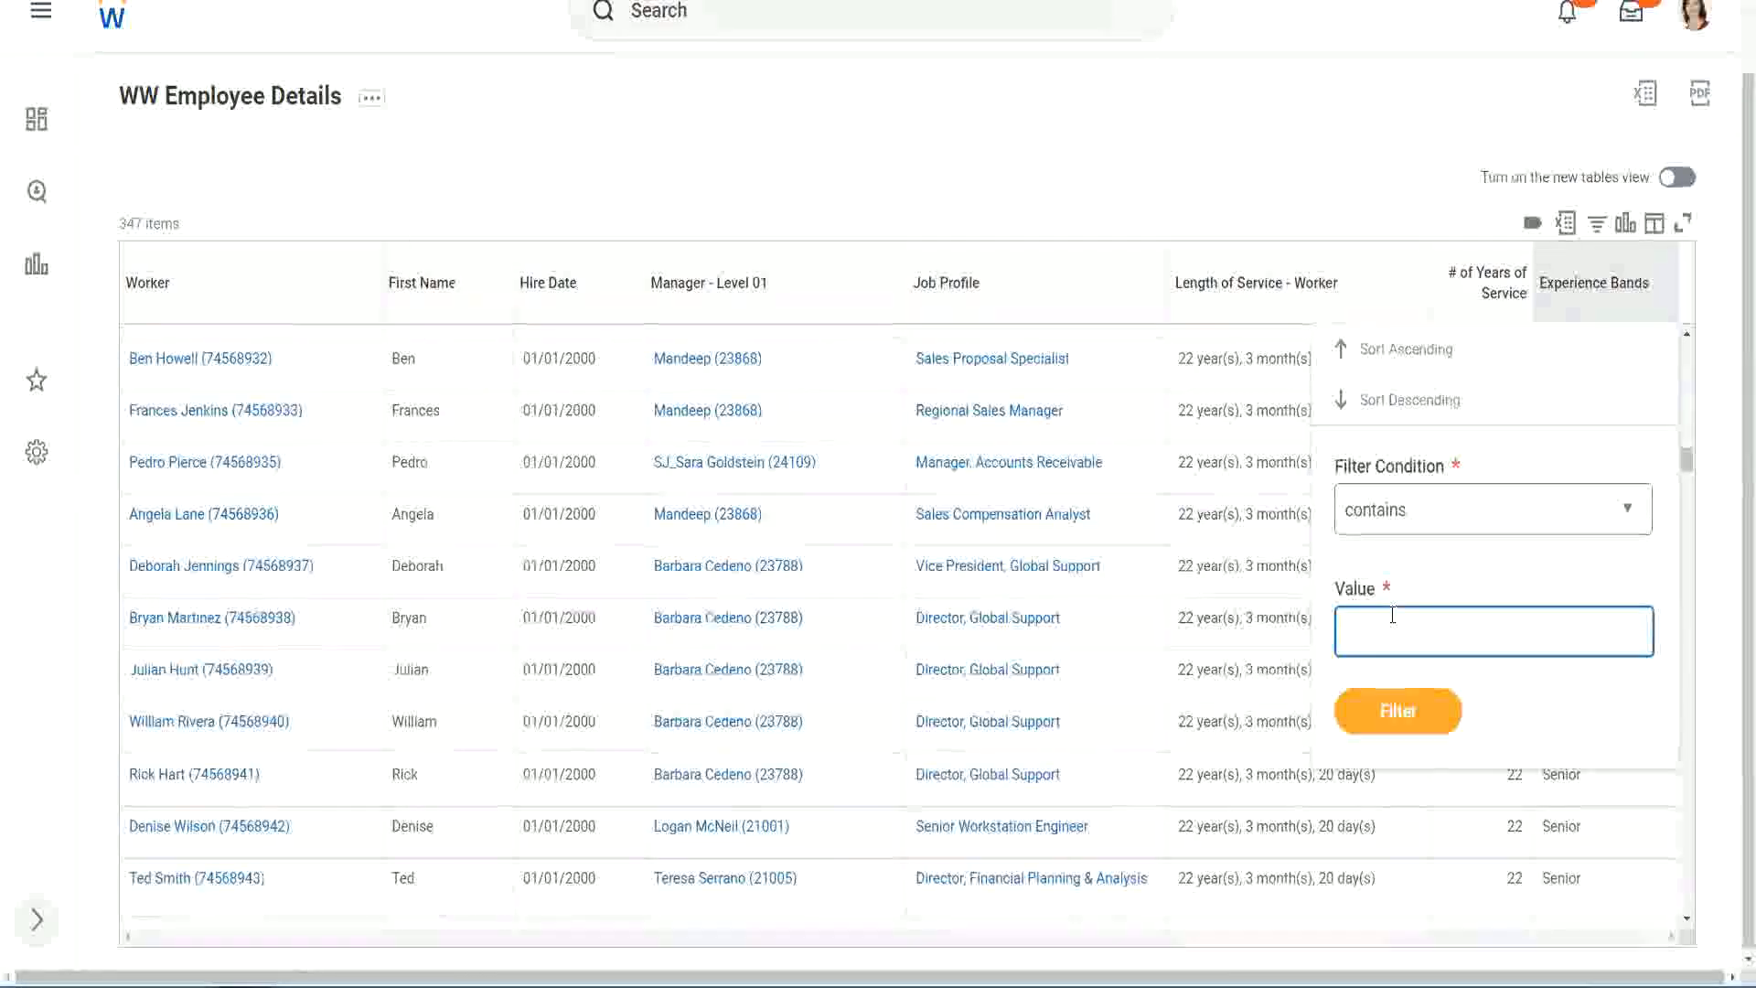
text(Amate)
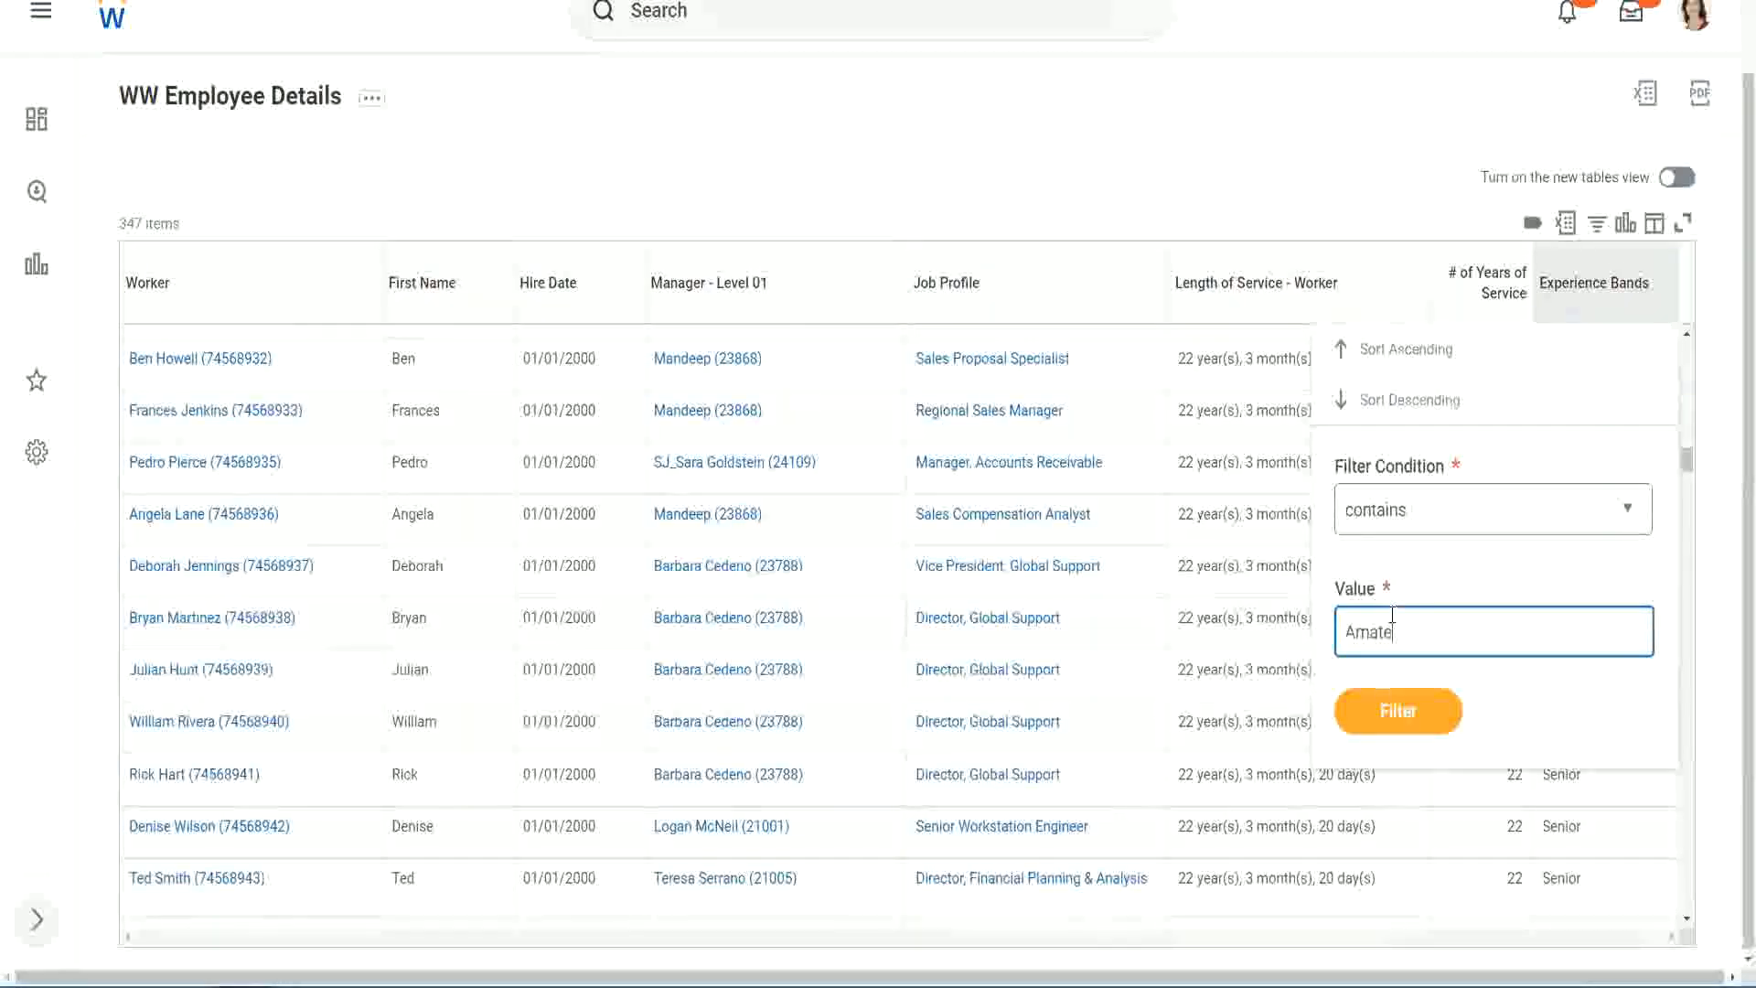
text(ur)
click(1386, 723)
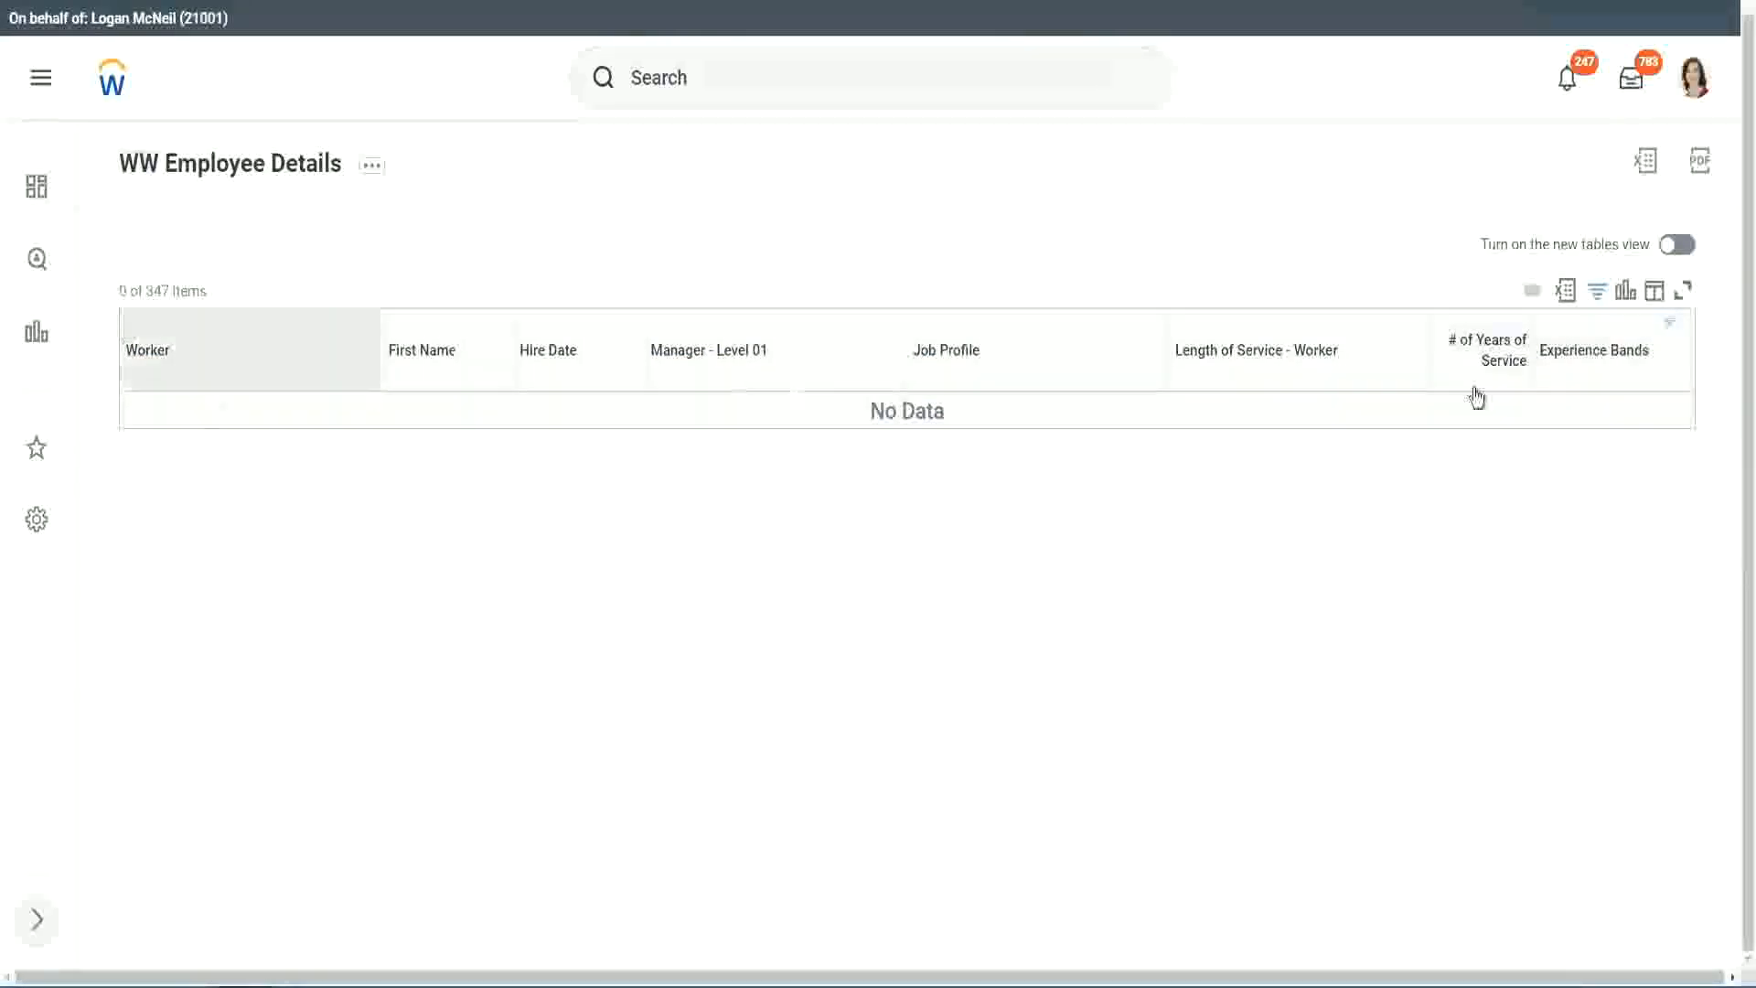
Step: Change the Experience Bands filter value to Legend and apply it
click(1588, 359)
click(1459, 600)
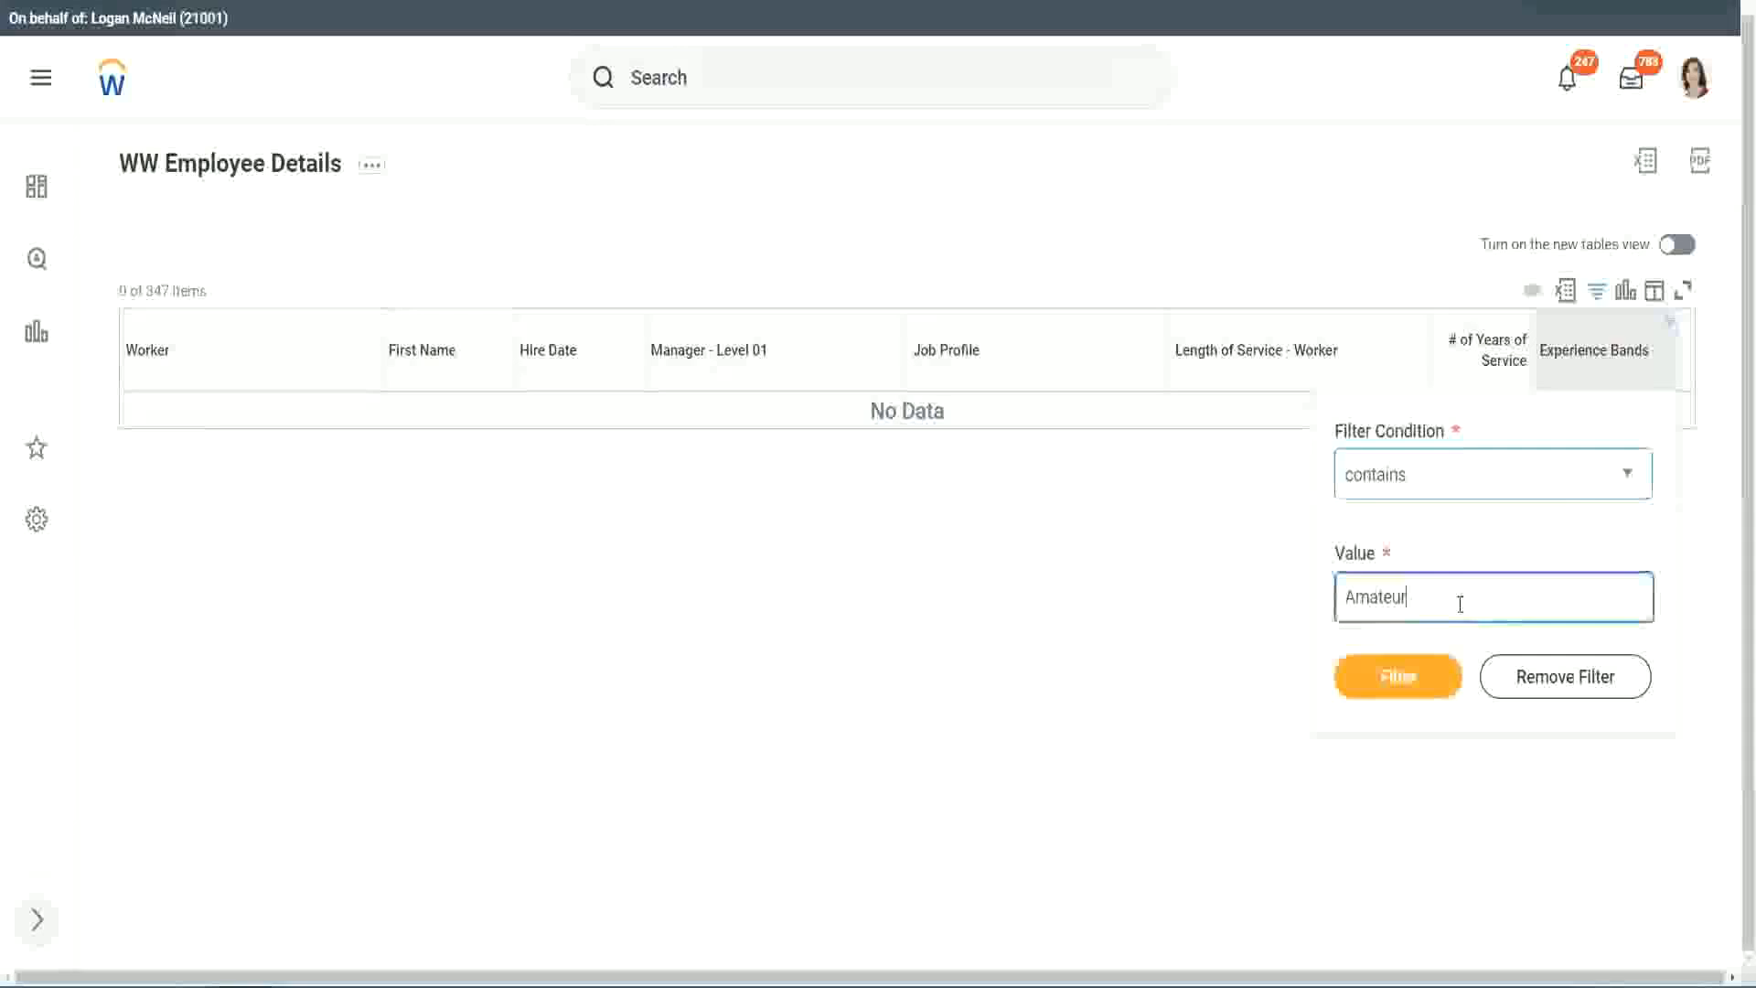
drag(1291, 604, 1257, 606)
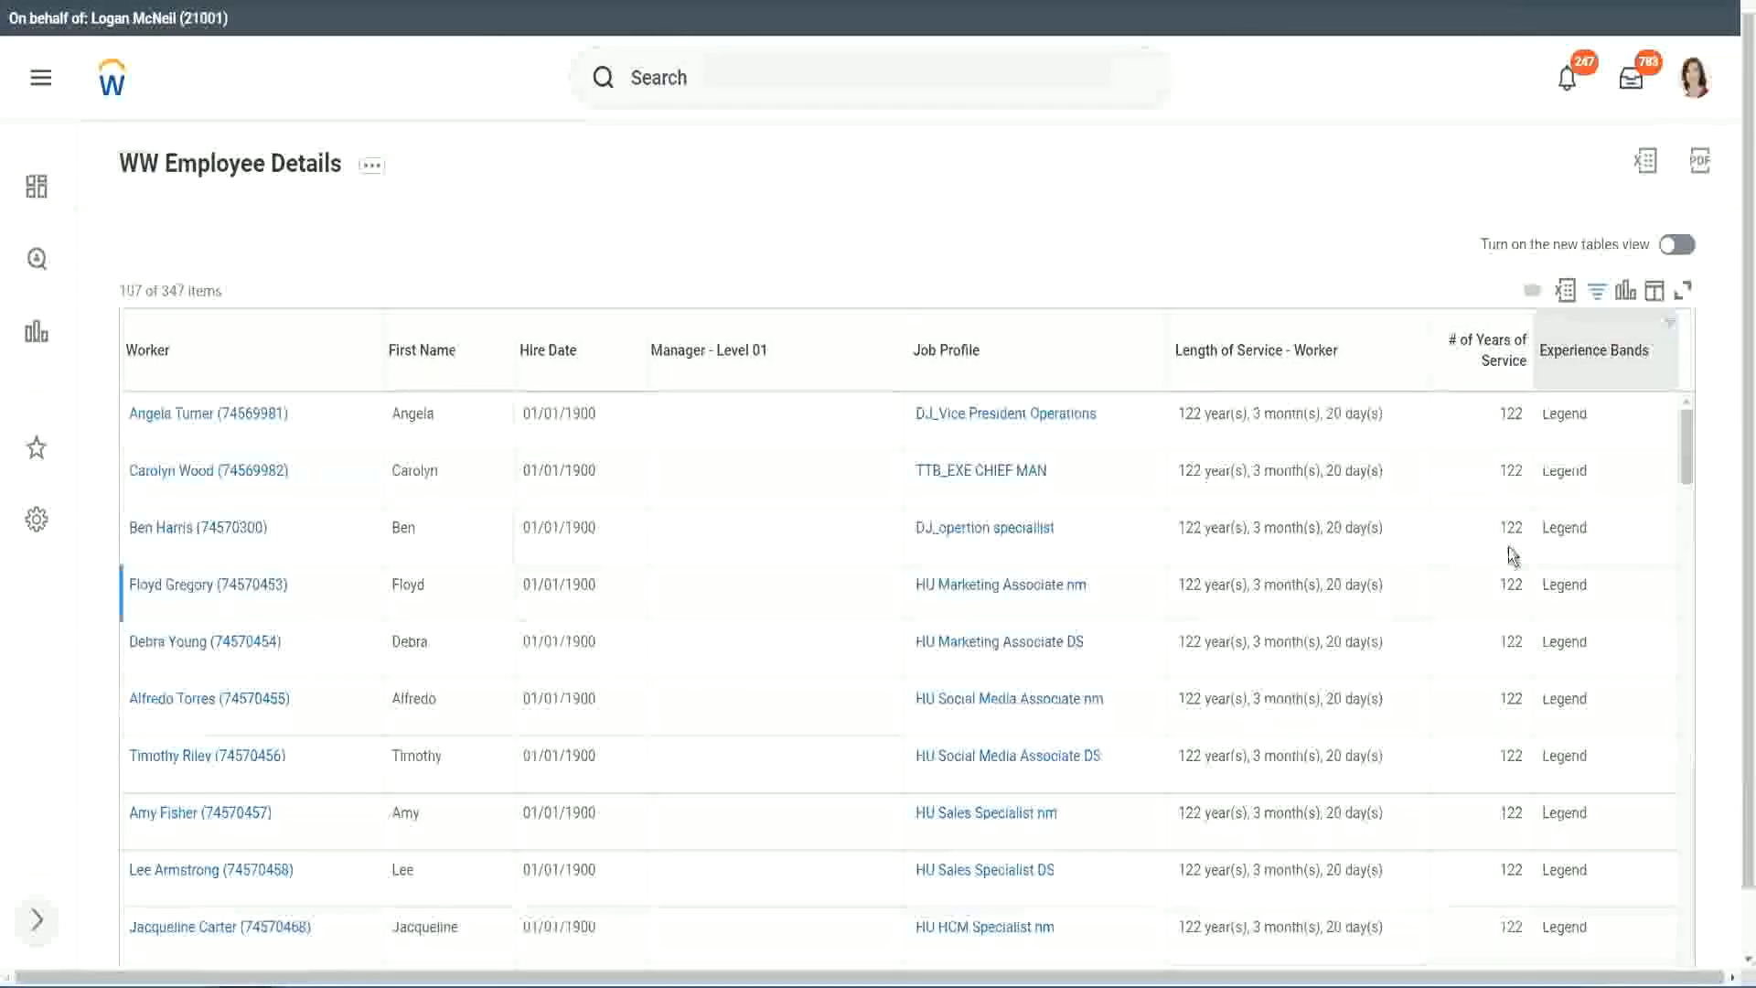
Step: Examine the hire dates and years of service of the filtered Legend workers down to the last row
scroll(1507, 547, down, 15)
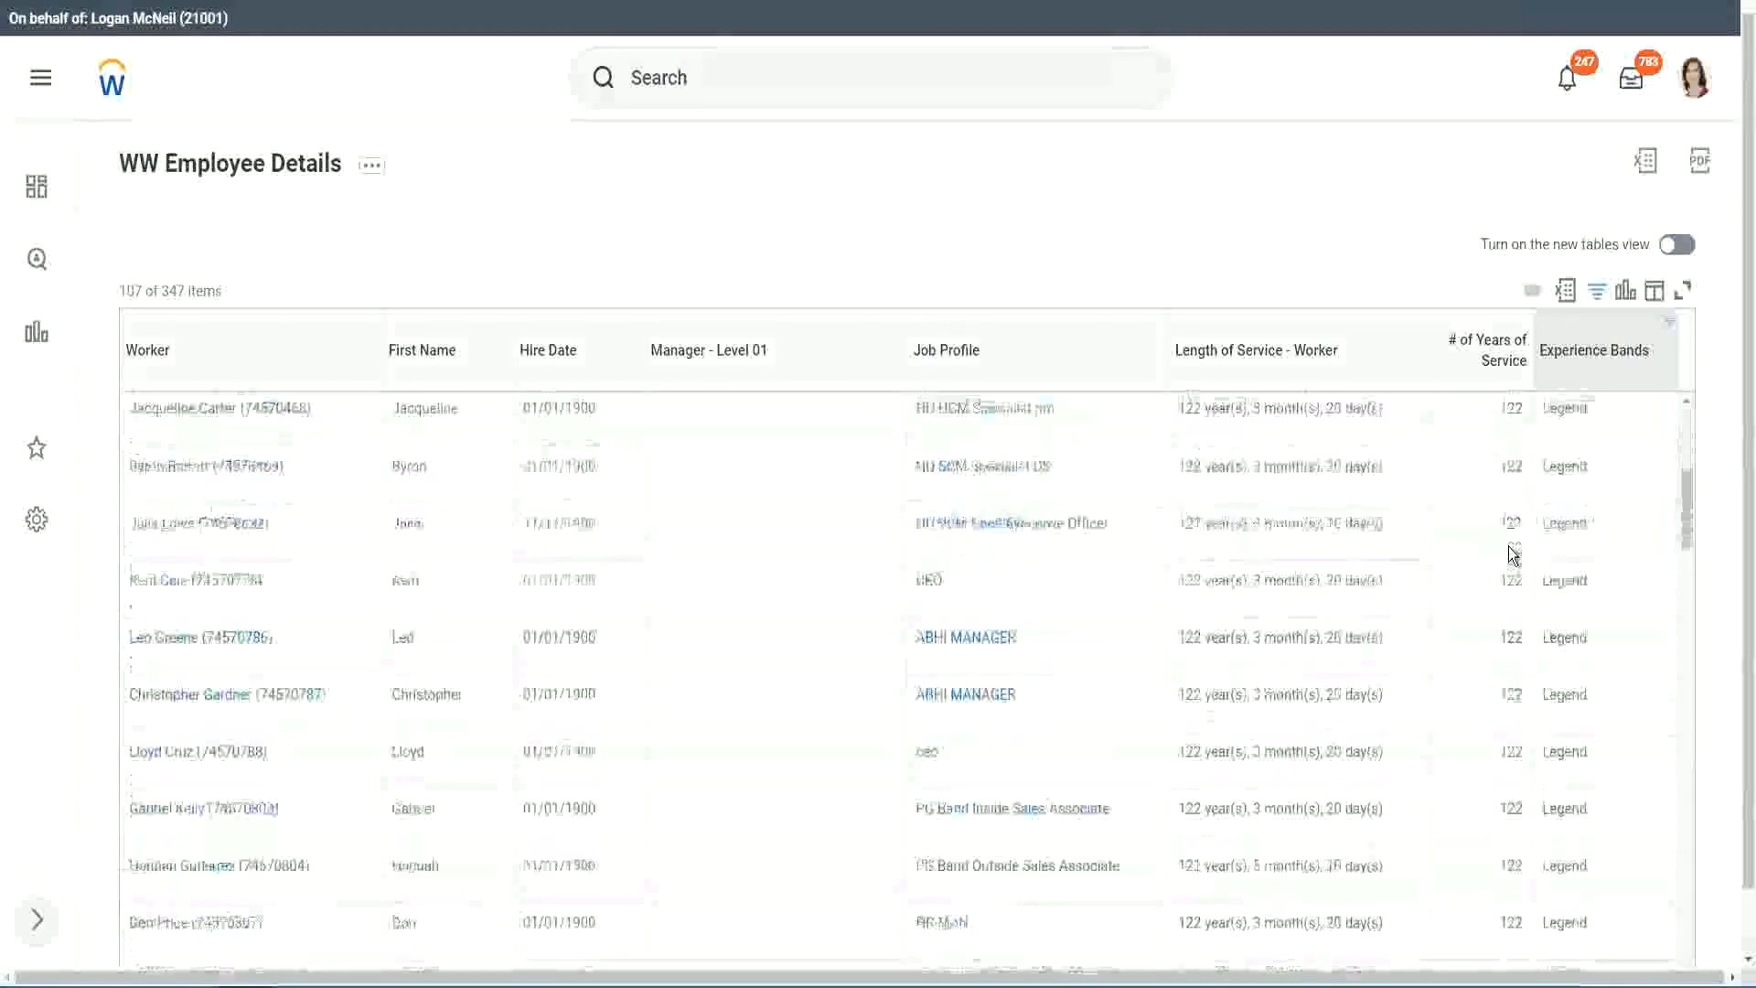
scroll(1507, 546, down, 5)
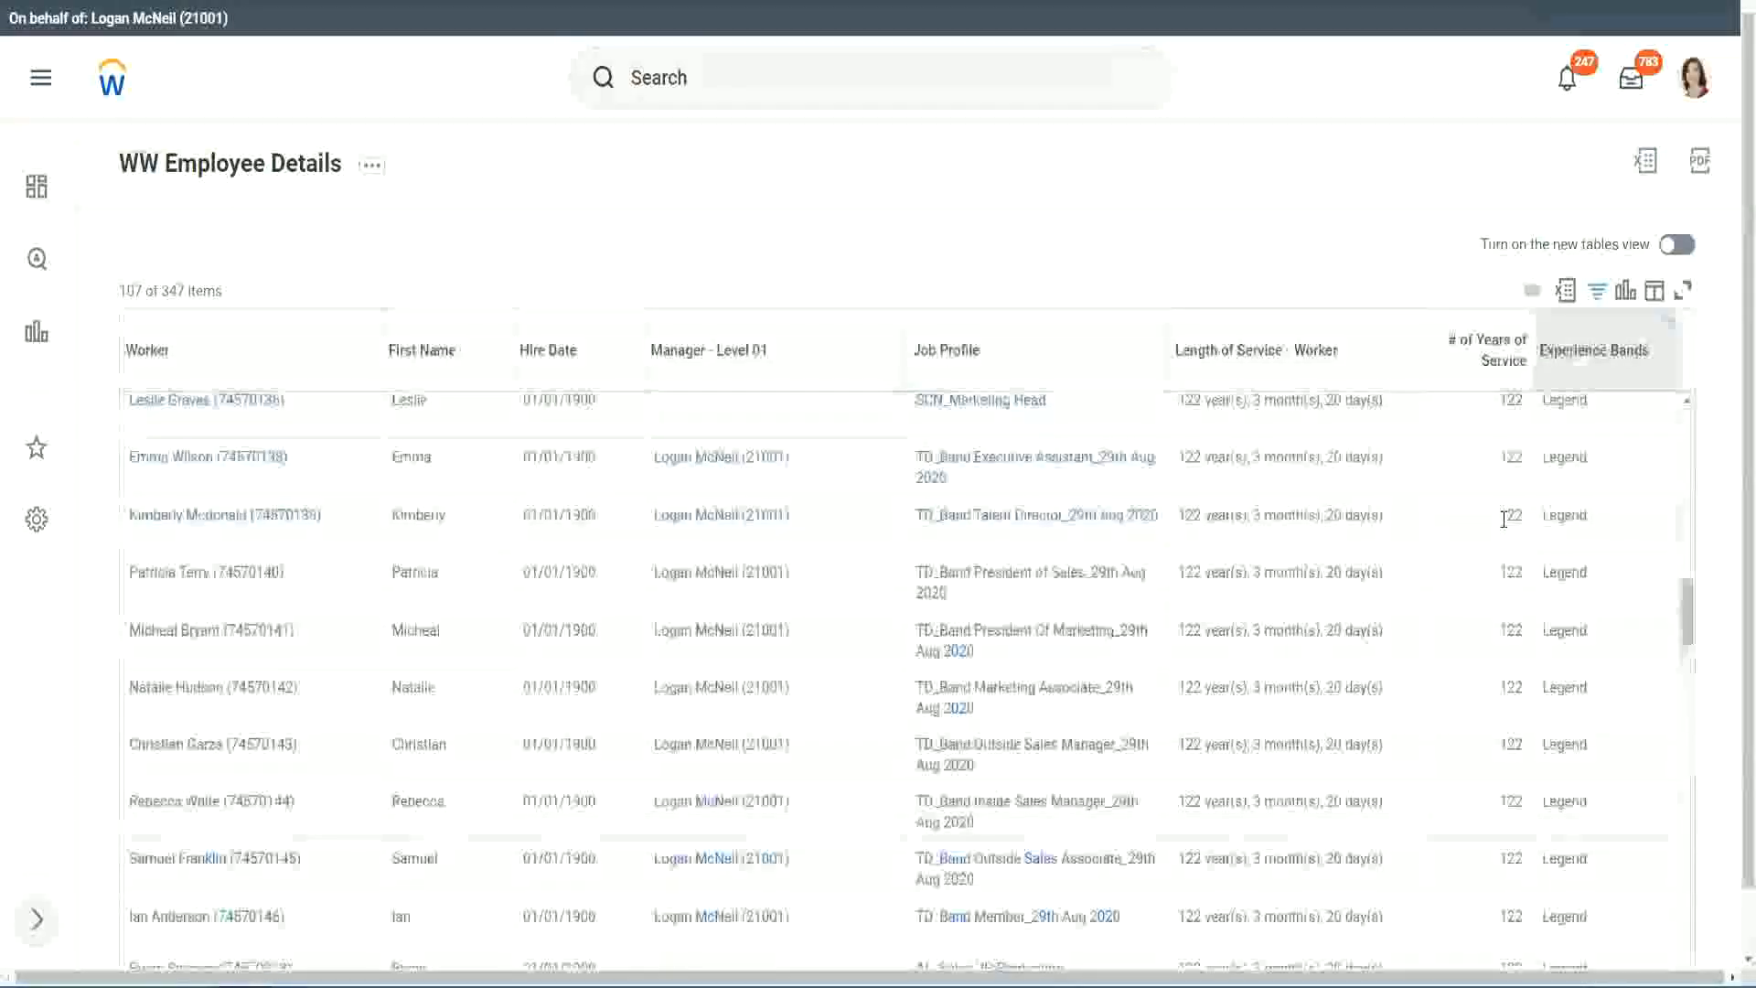
scroll(1509, 517, down, 10)
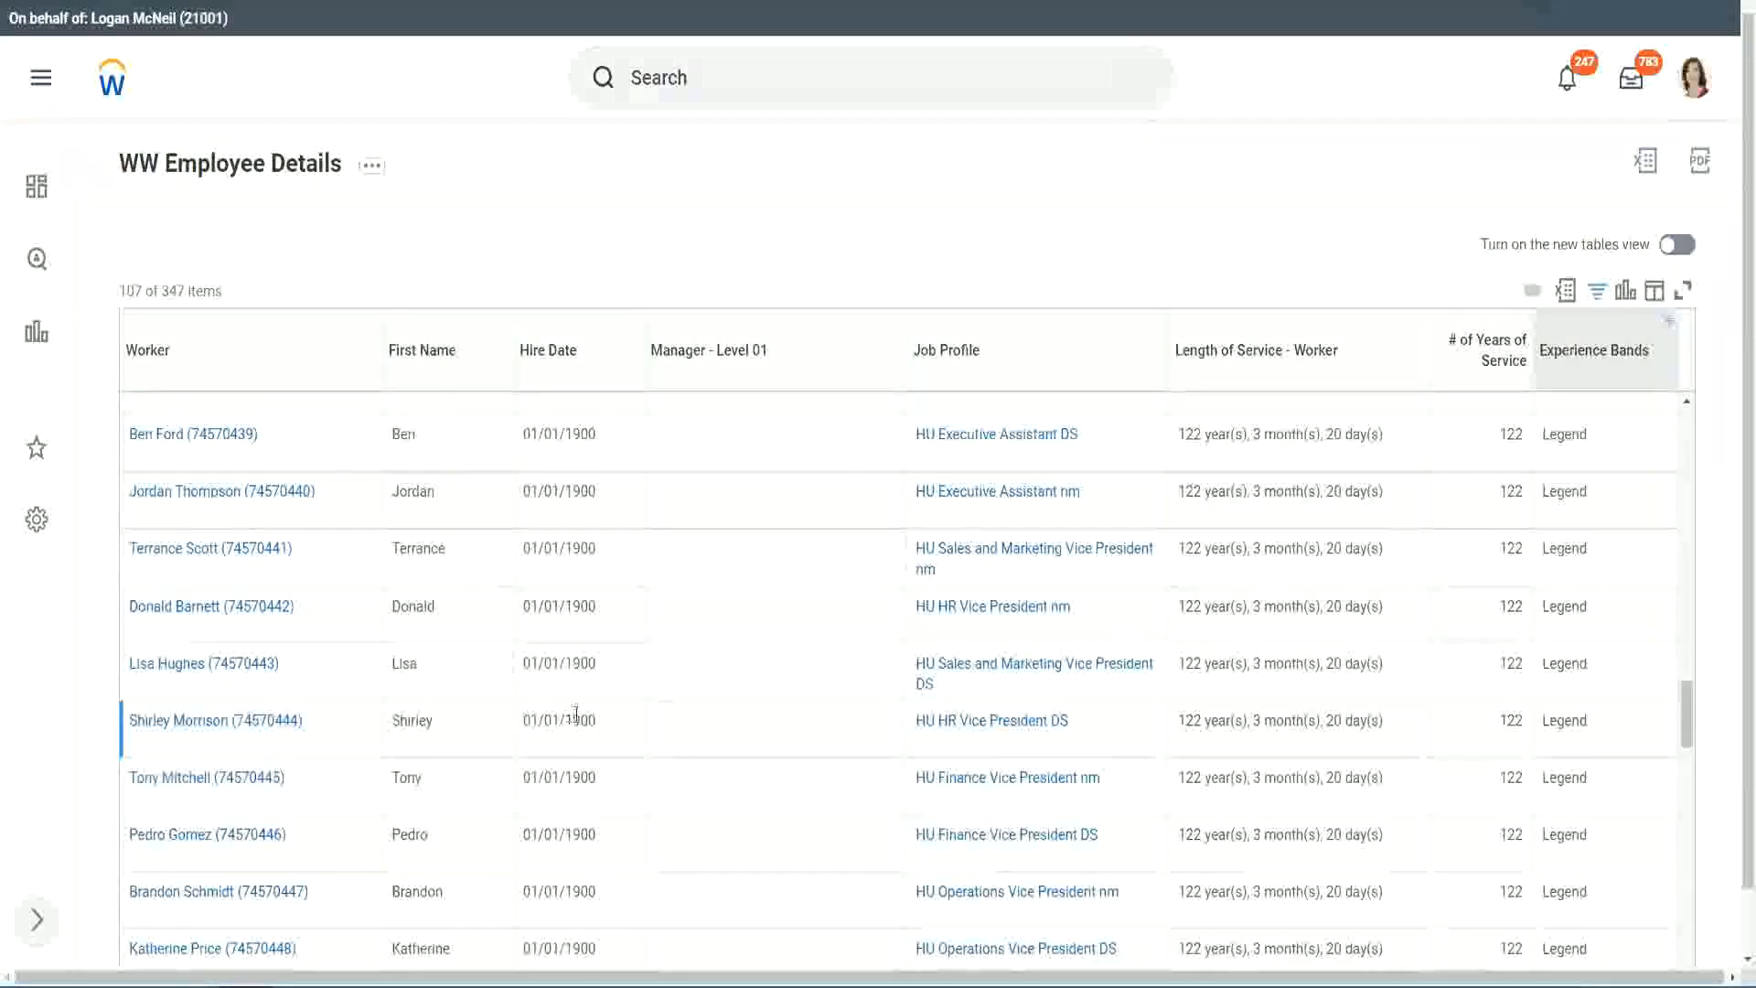
double_click(580, 720)
scroll(1495, 688, down, 5)
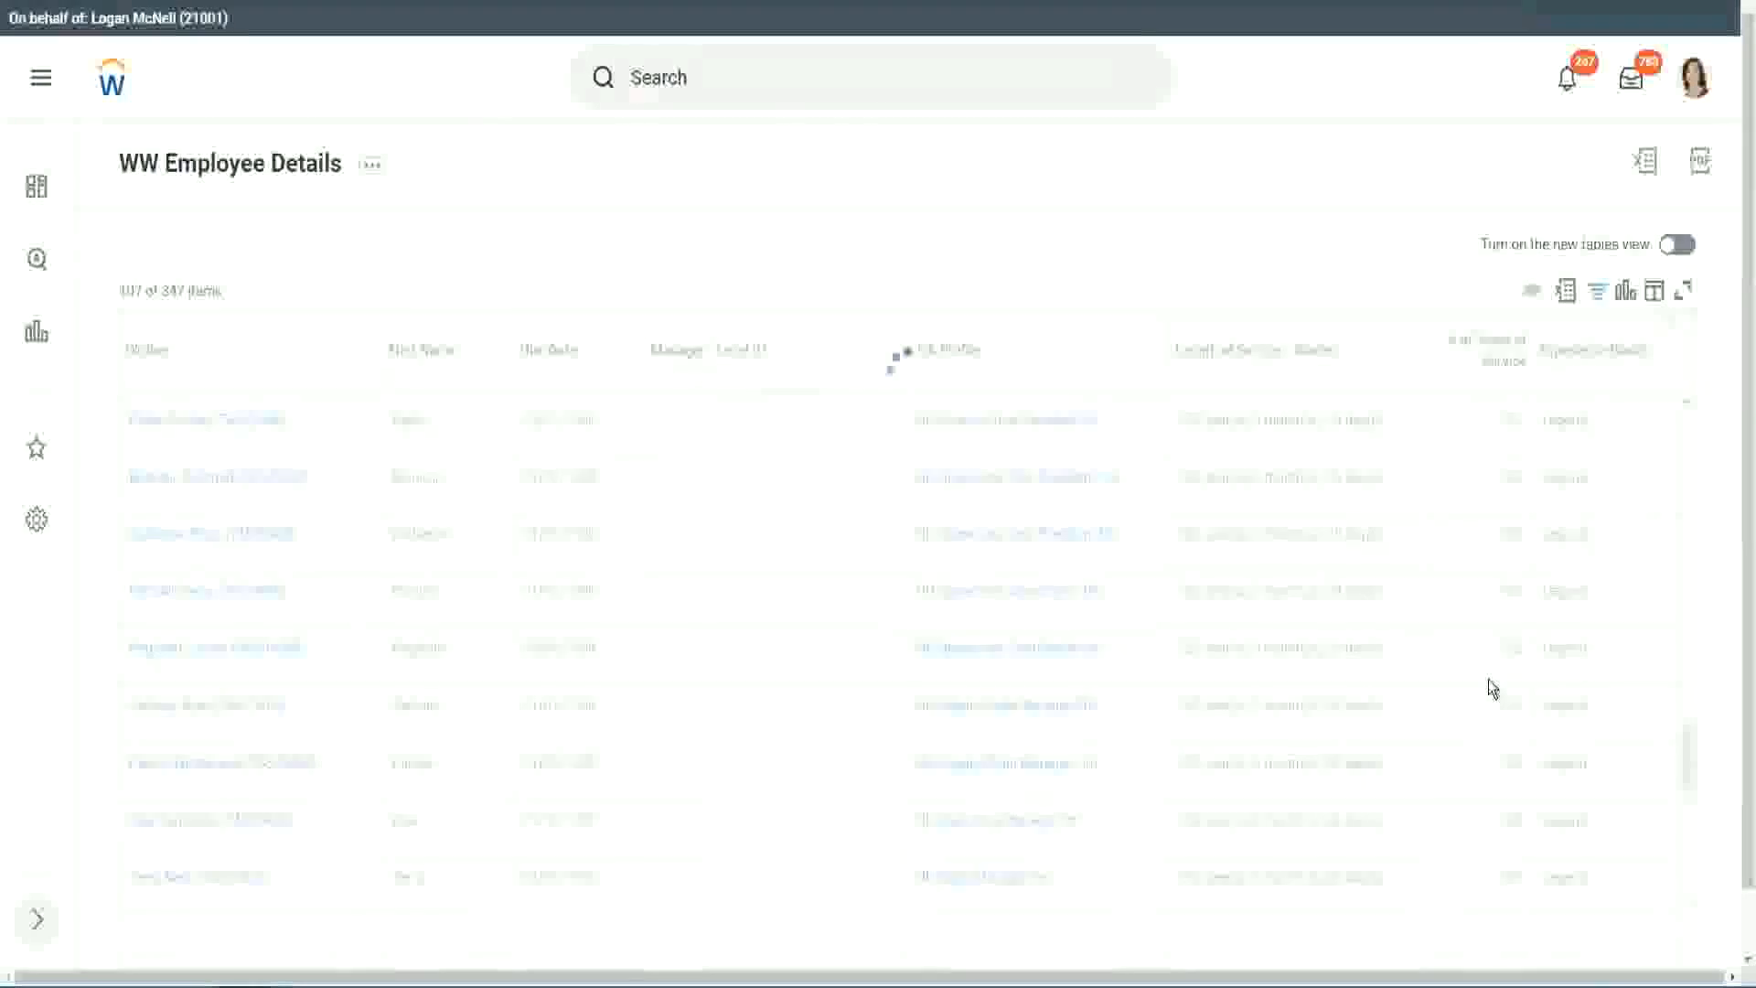
scroll(1489, 679, down, 5)
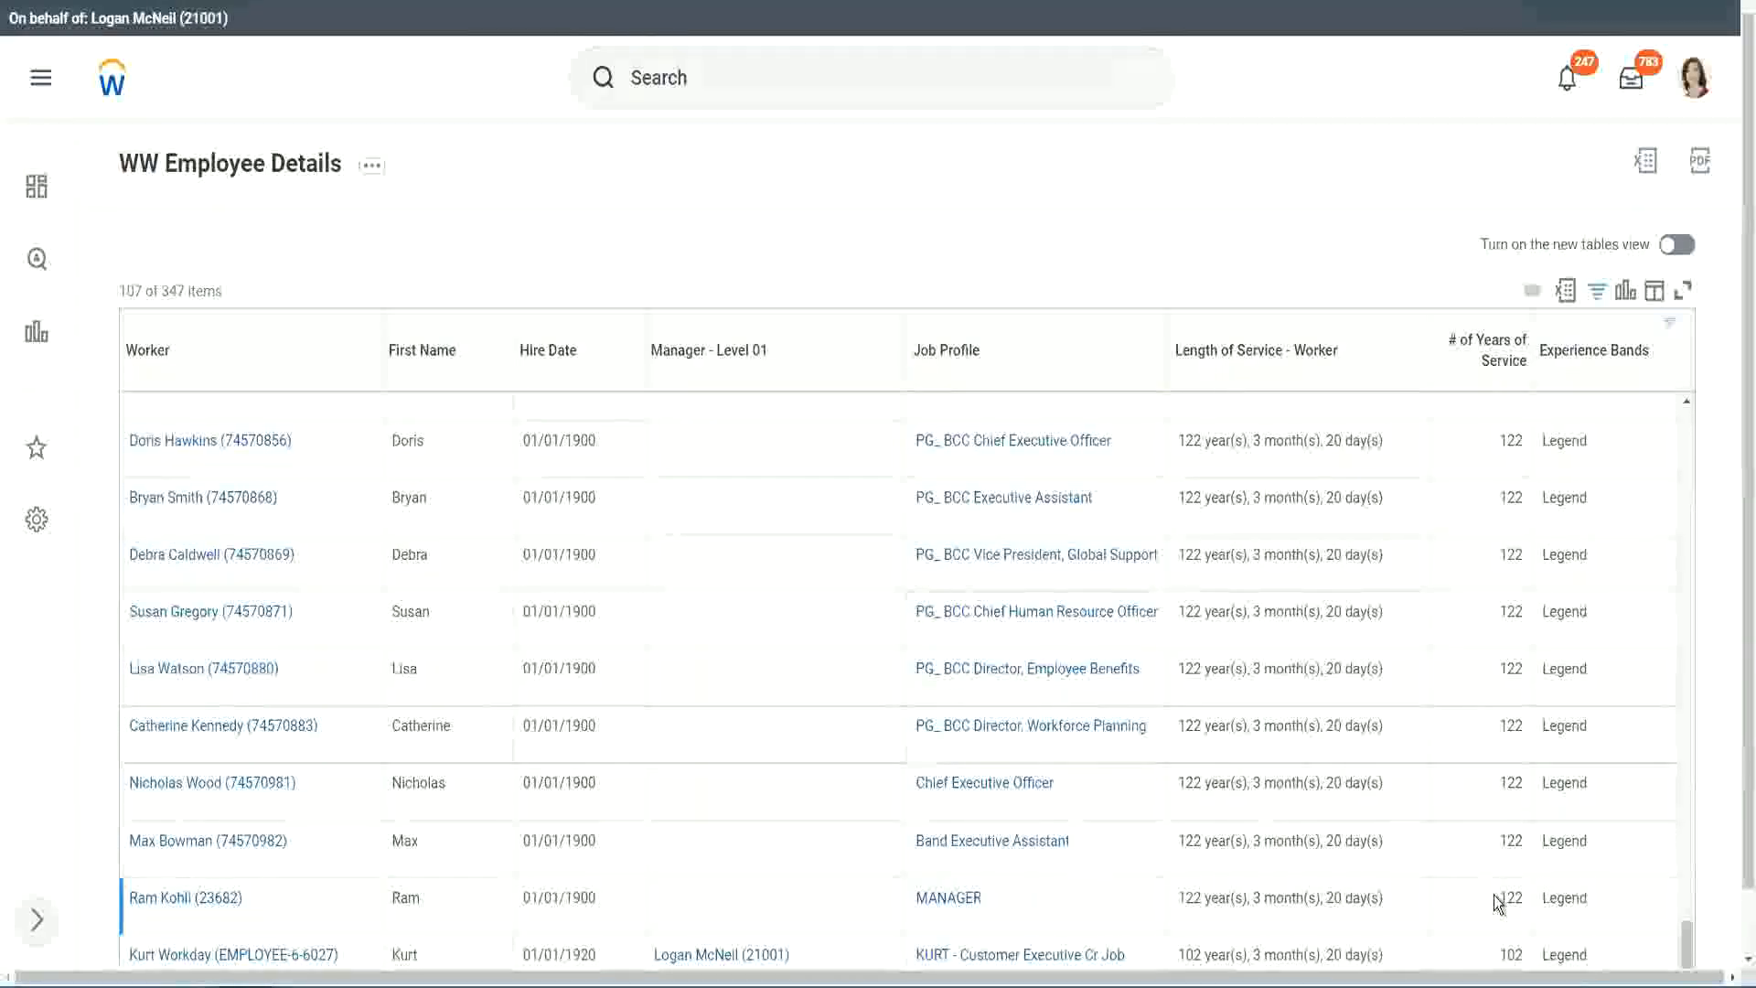
double_click(1509, 954)
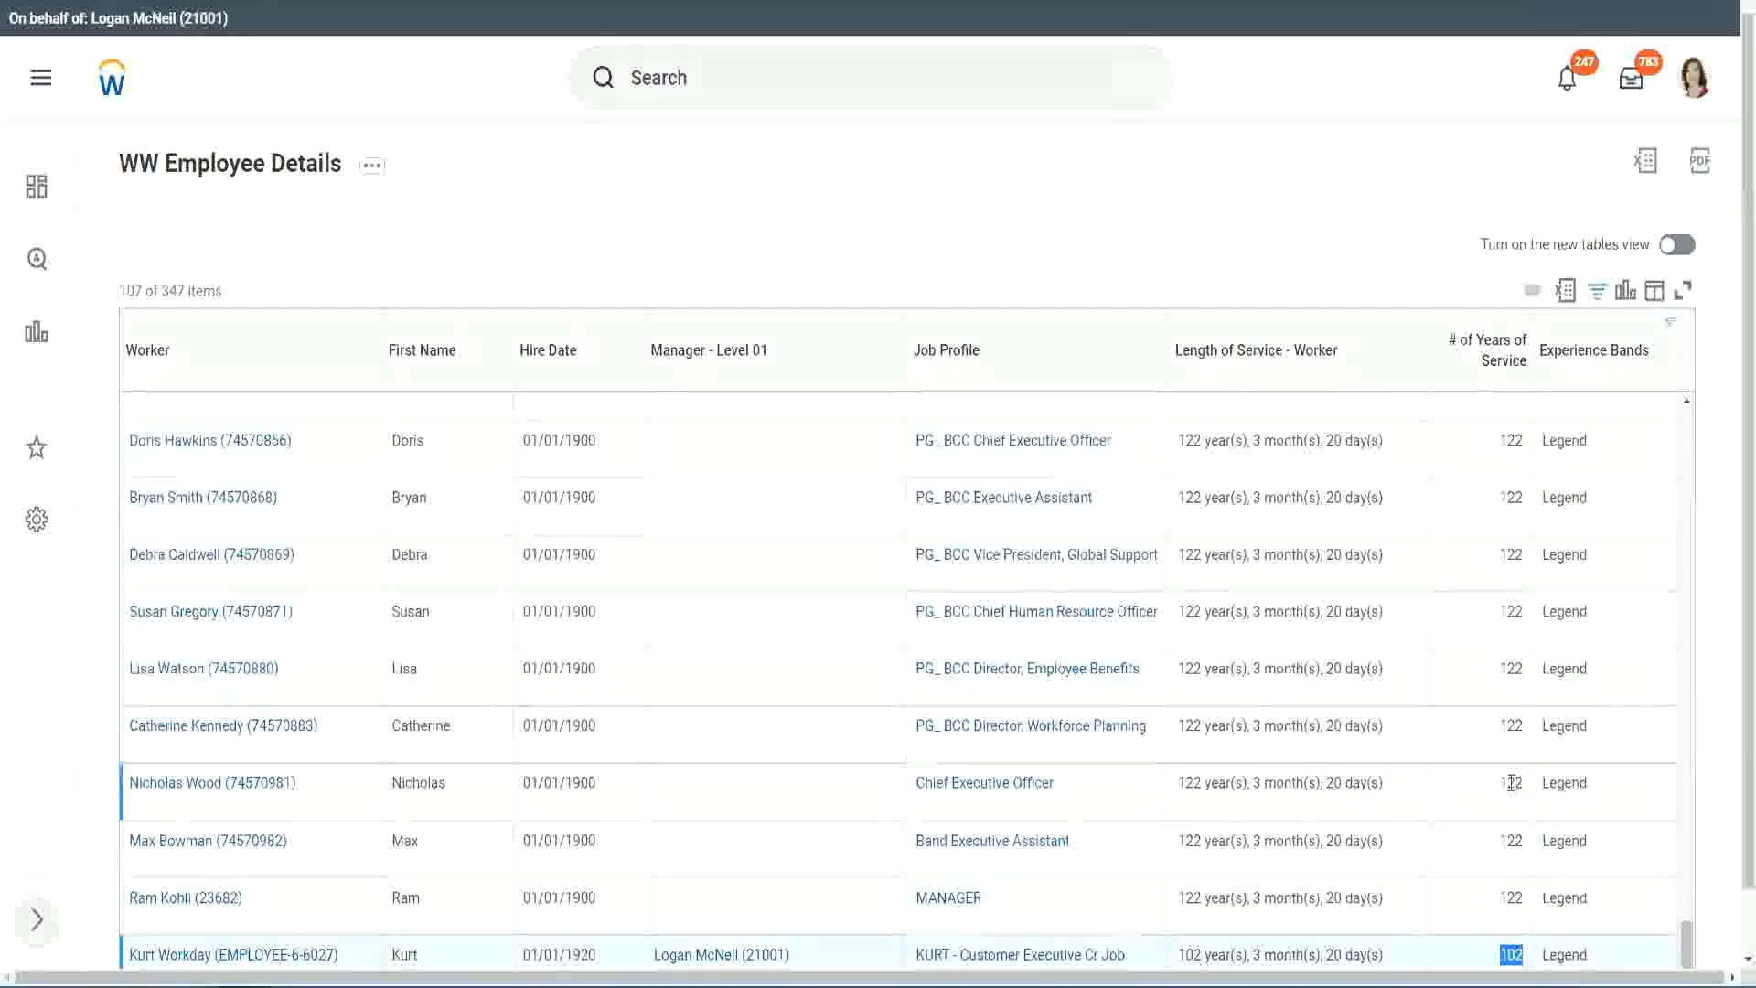
drag(1511, 782, 1524, 783)
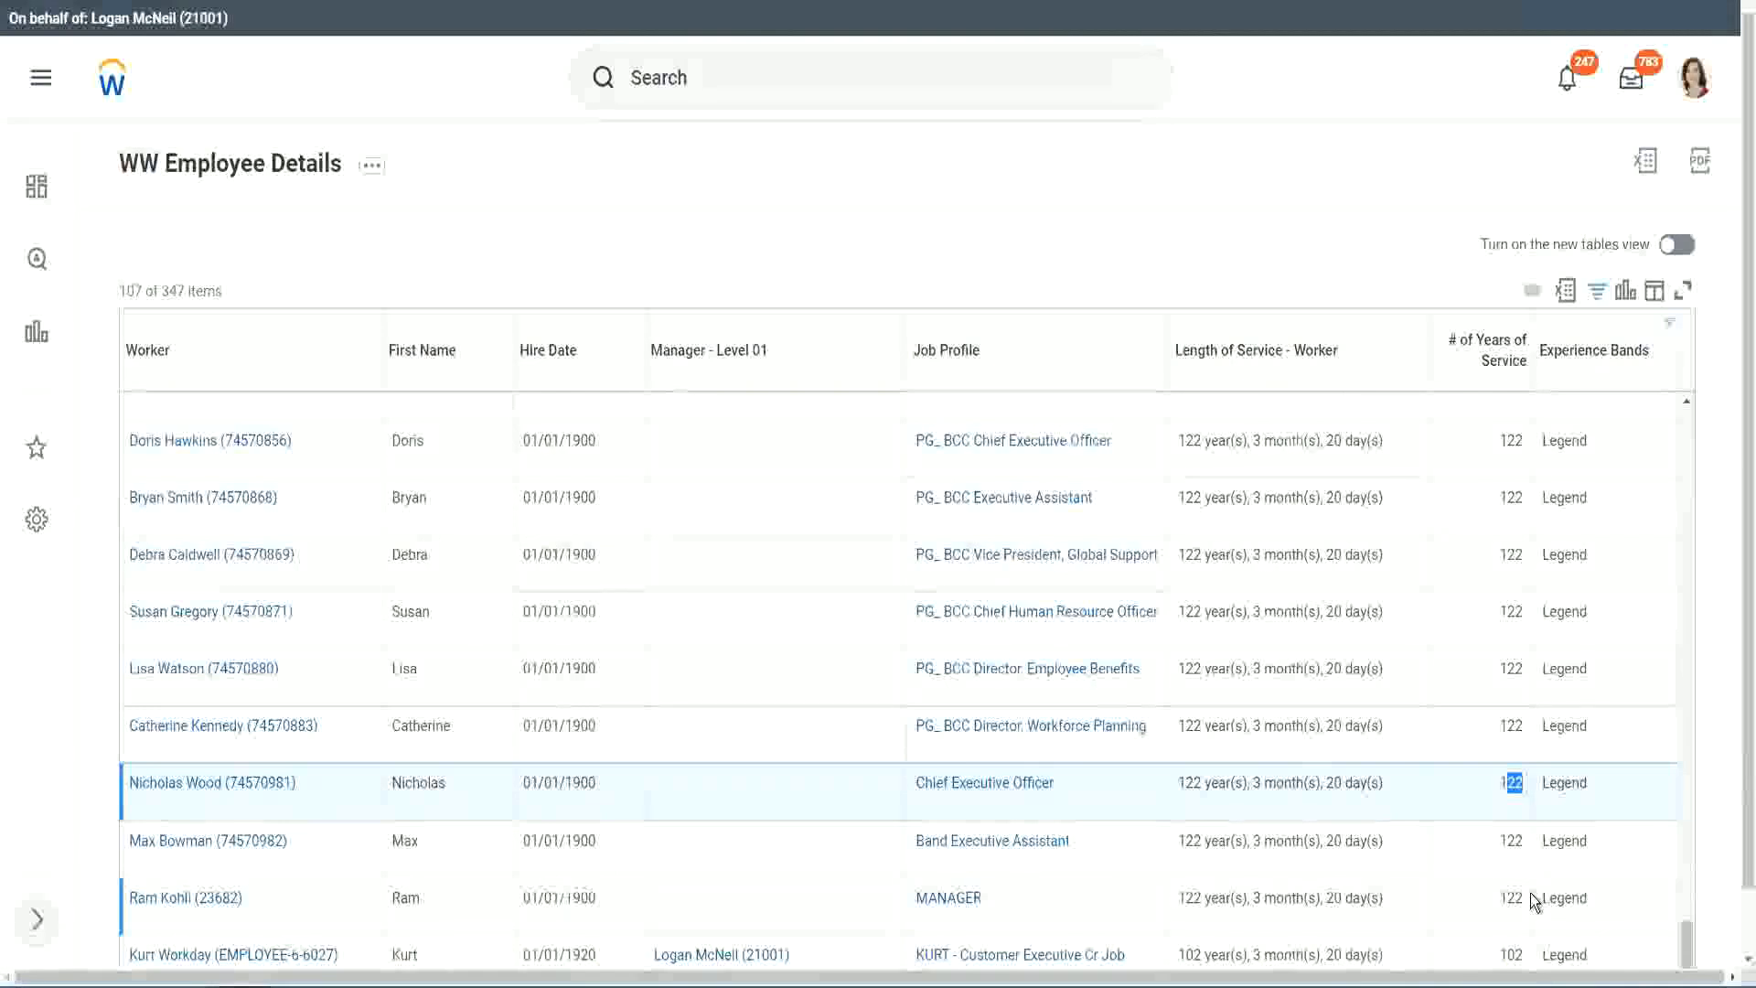
click(1475, 735)
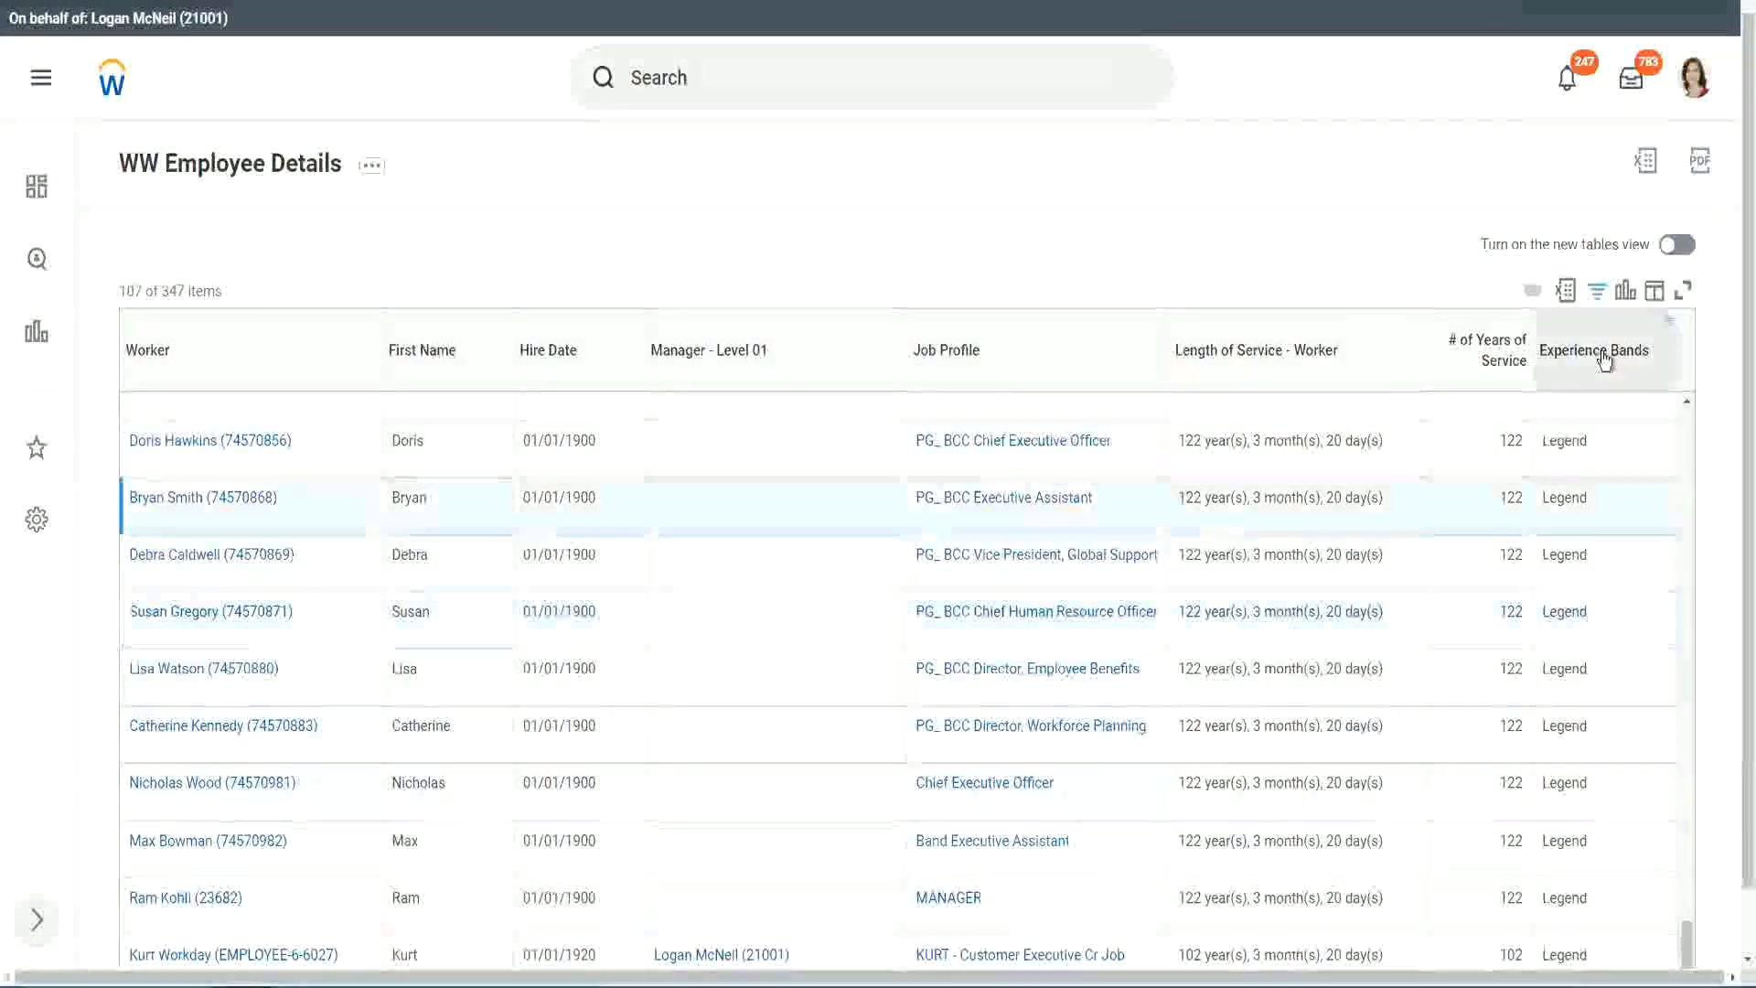
Step: Change the Experience Bands filter value to Experienced and apply it
click(1608, 395)
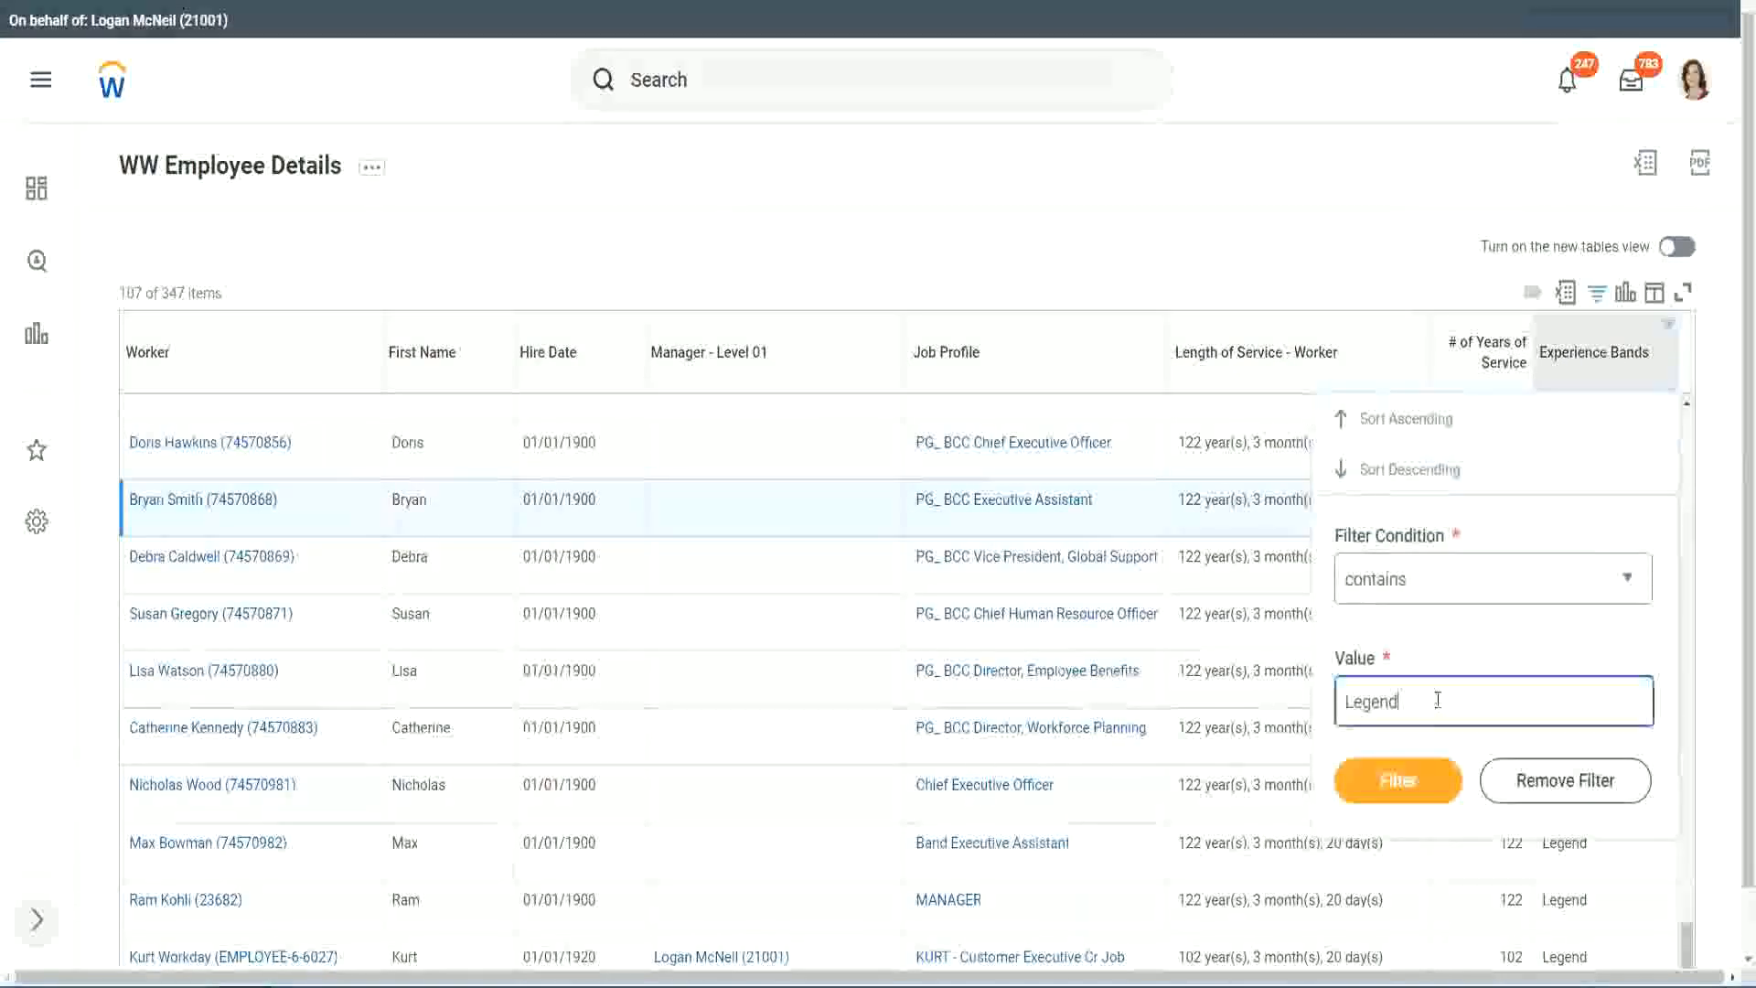
double_click(1377, 699)
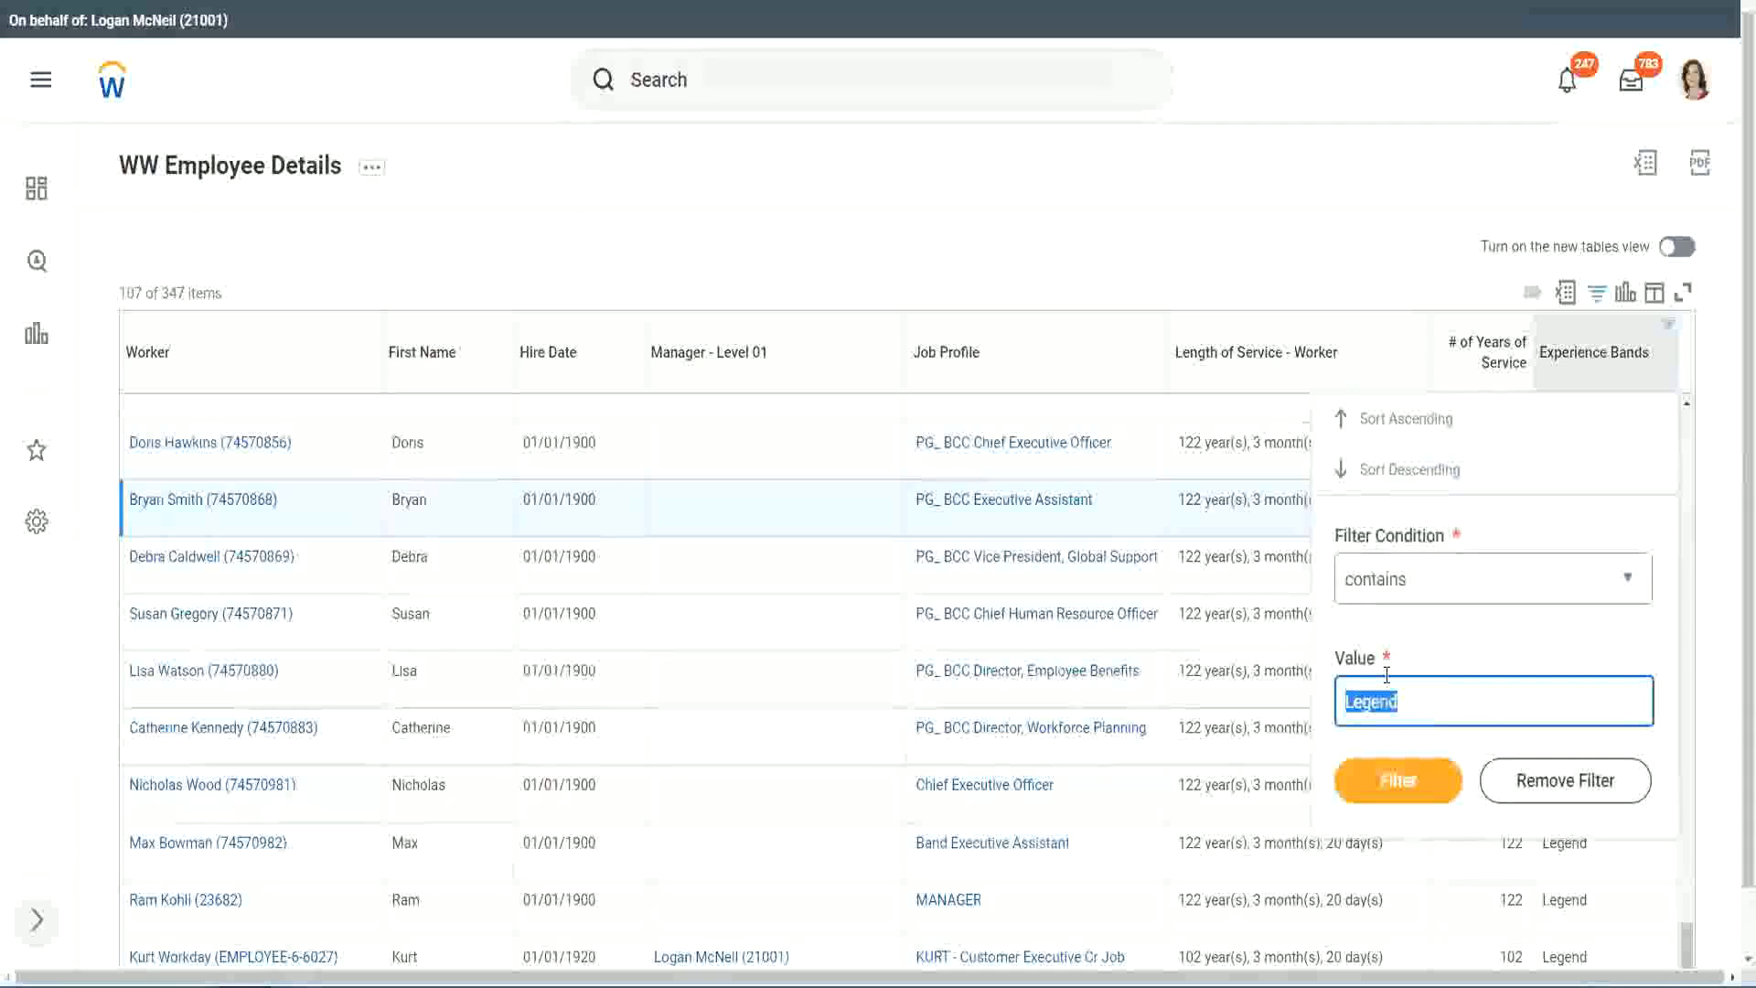
text(Ex)
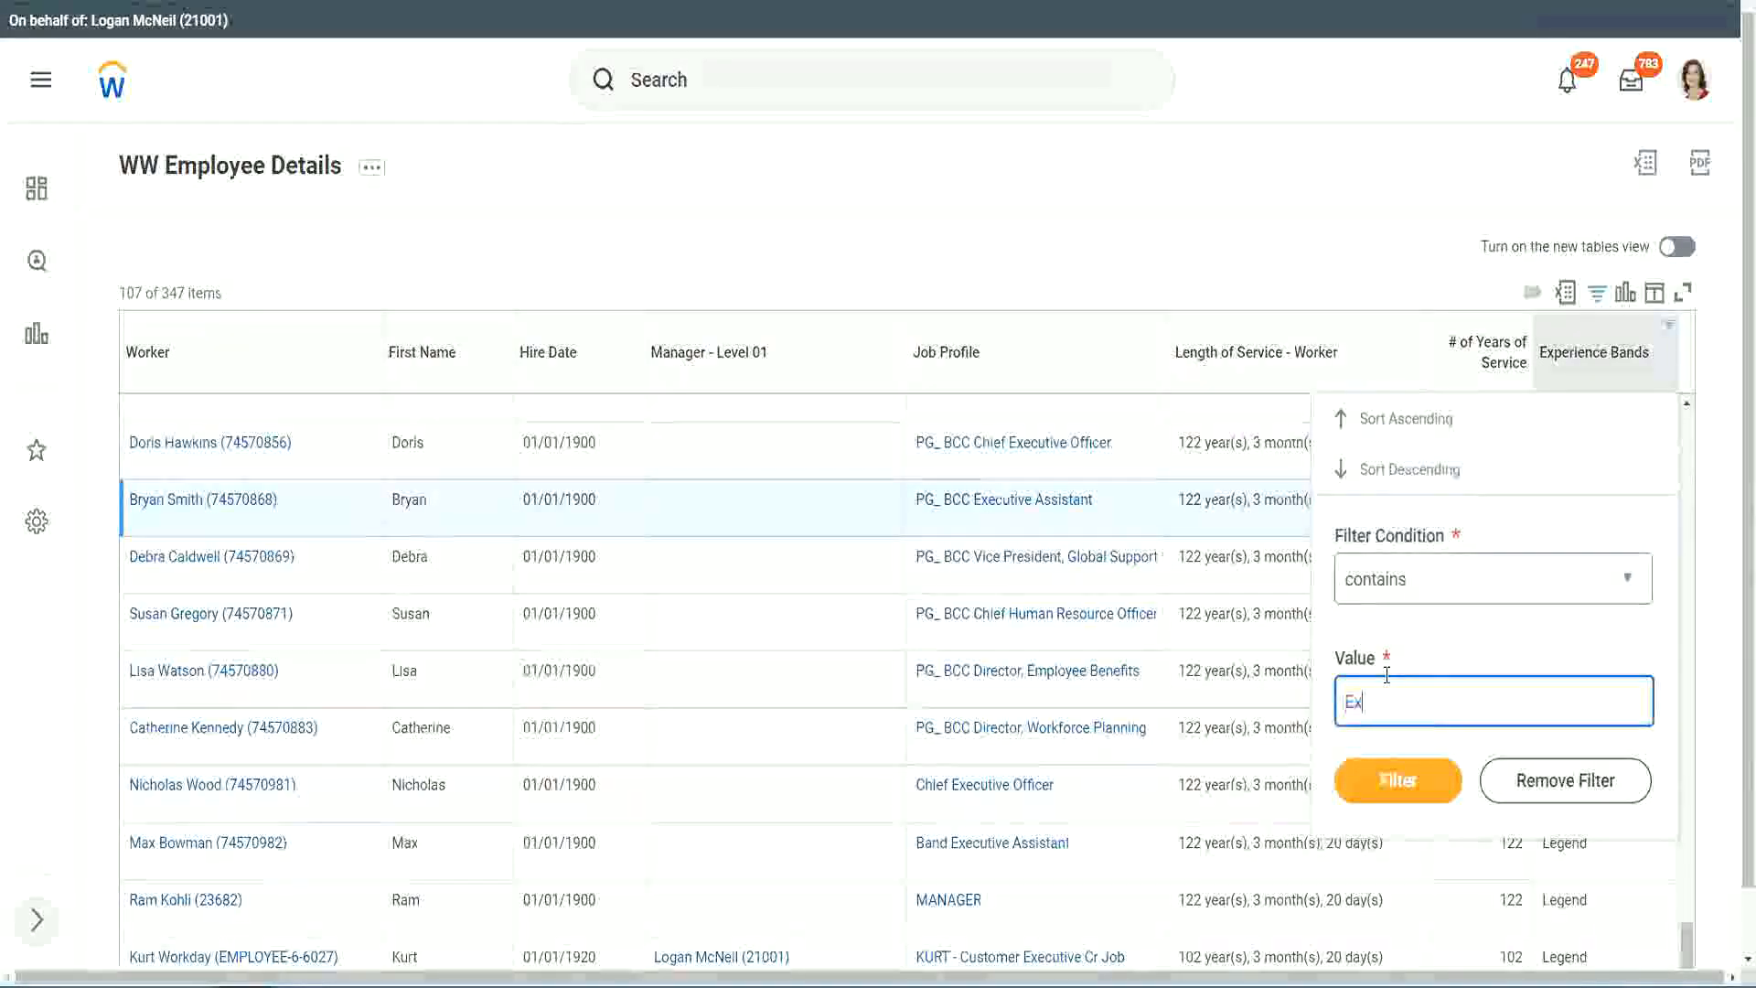
text(perienced)
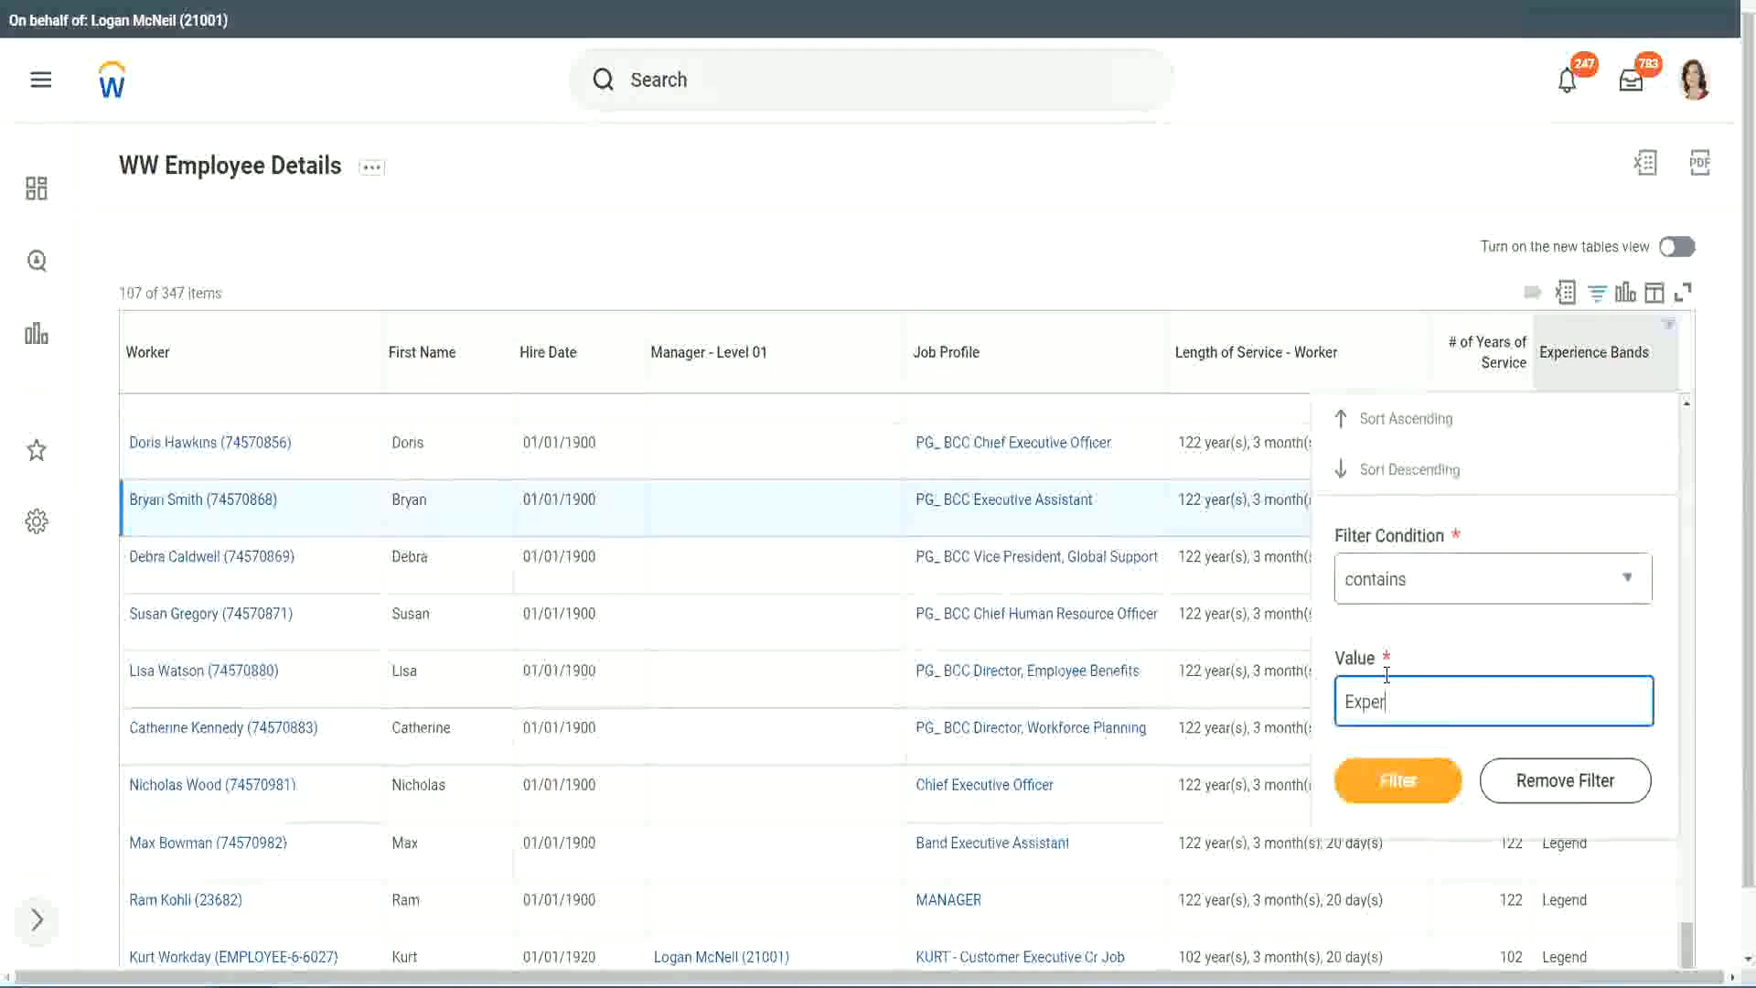
click(1396, 787)
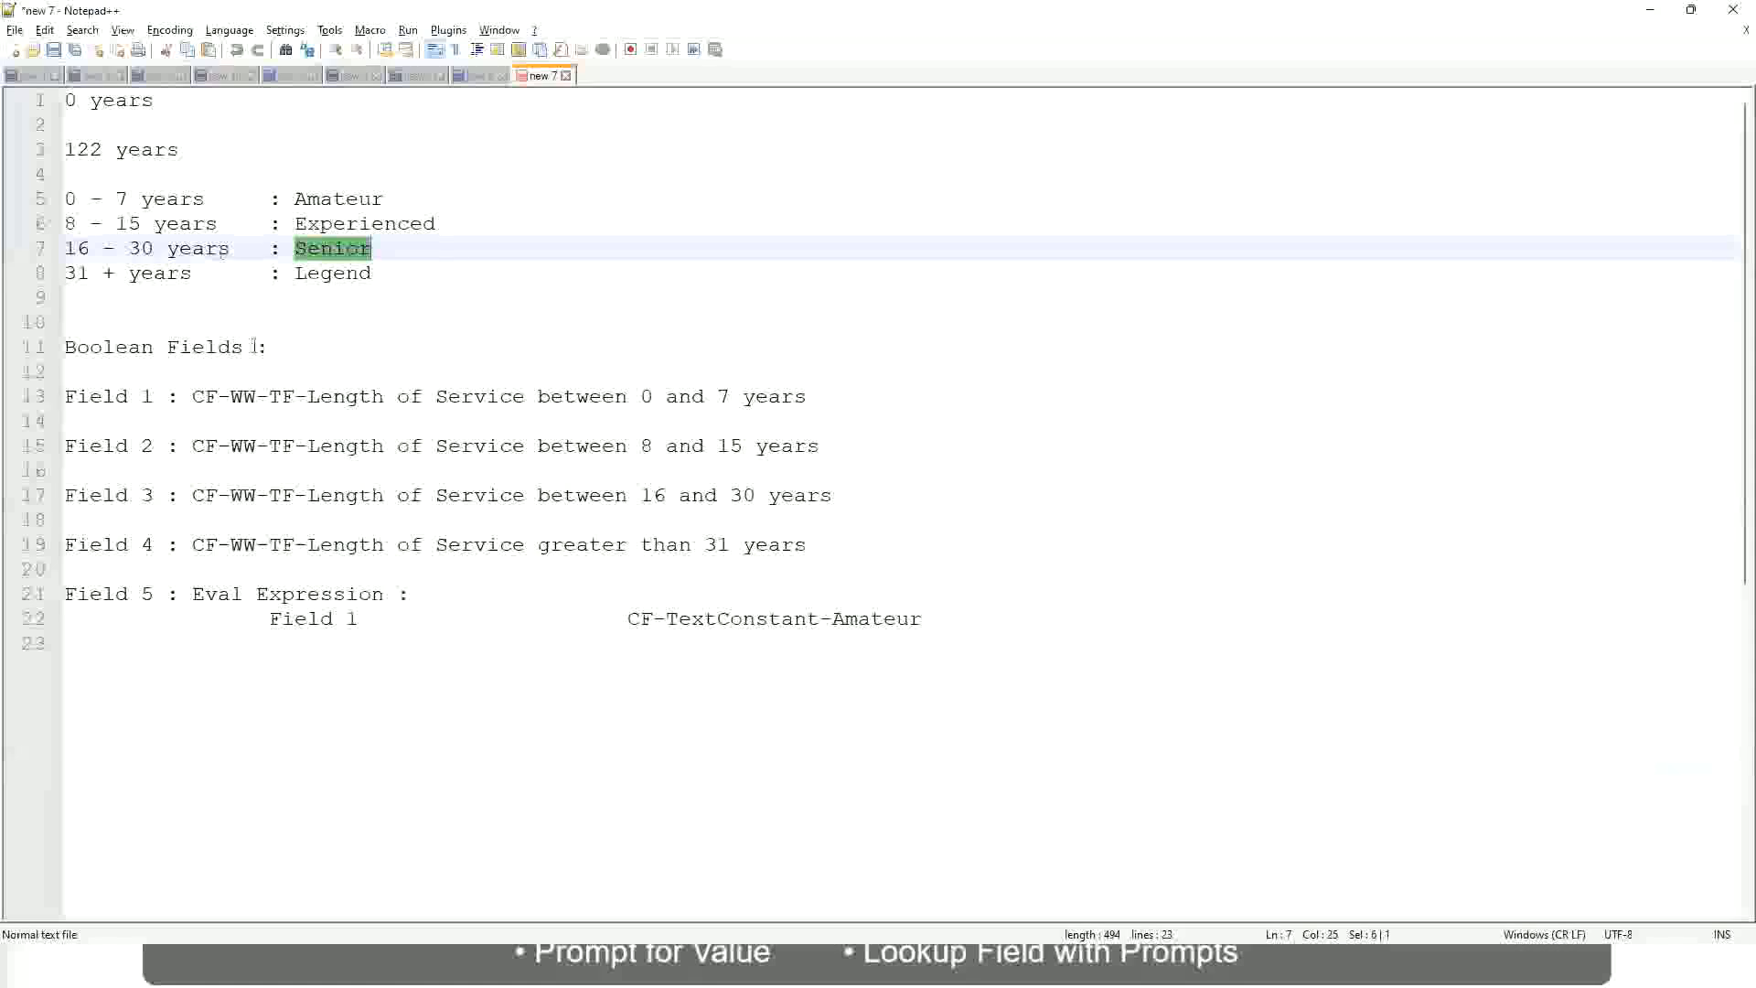
Step: Check the 8 - 15 years range for Experienced in the Notepad++ notes against the filtered workers' years of service in the WW Employee Details report
drag(79, 225, 133, 225)
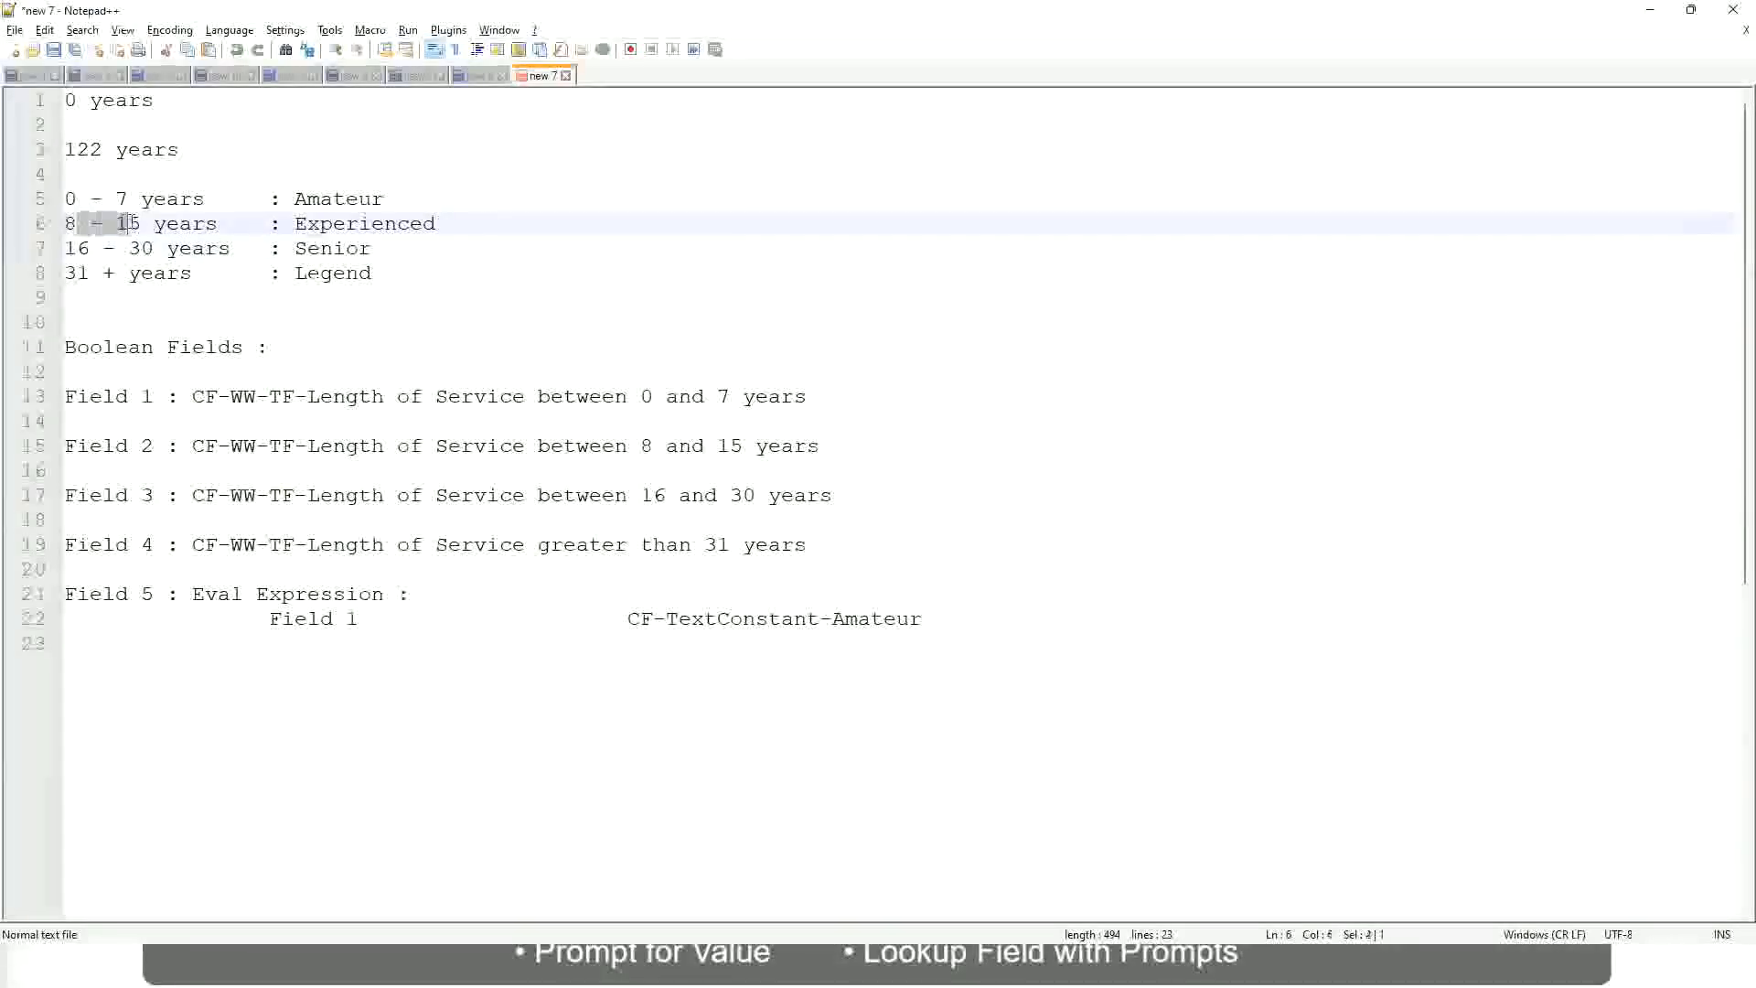
click(142, 225)
click(201, 226)
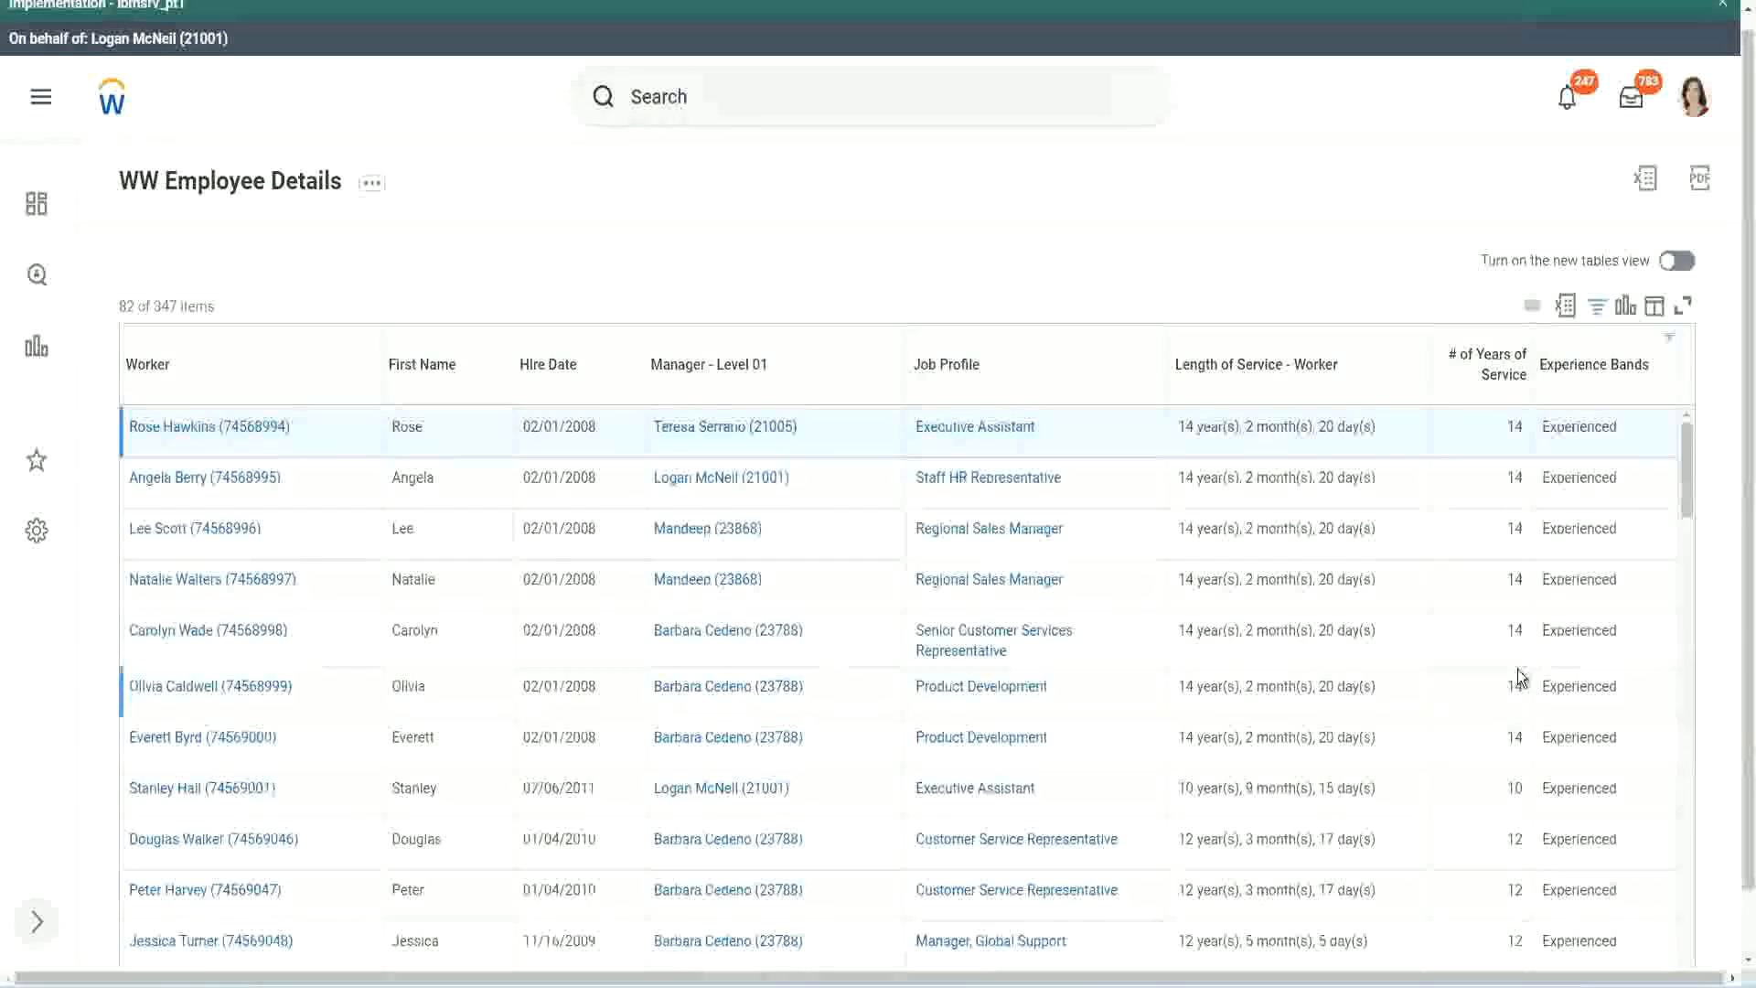
scroll(1521, 677, down, 4)
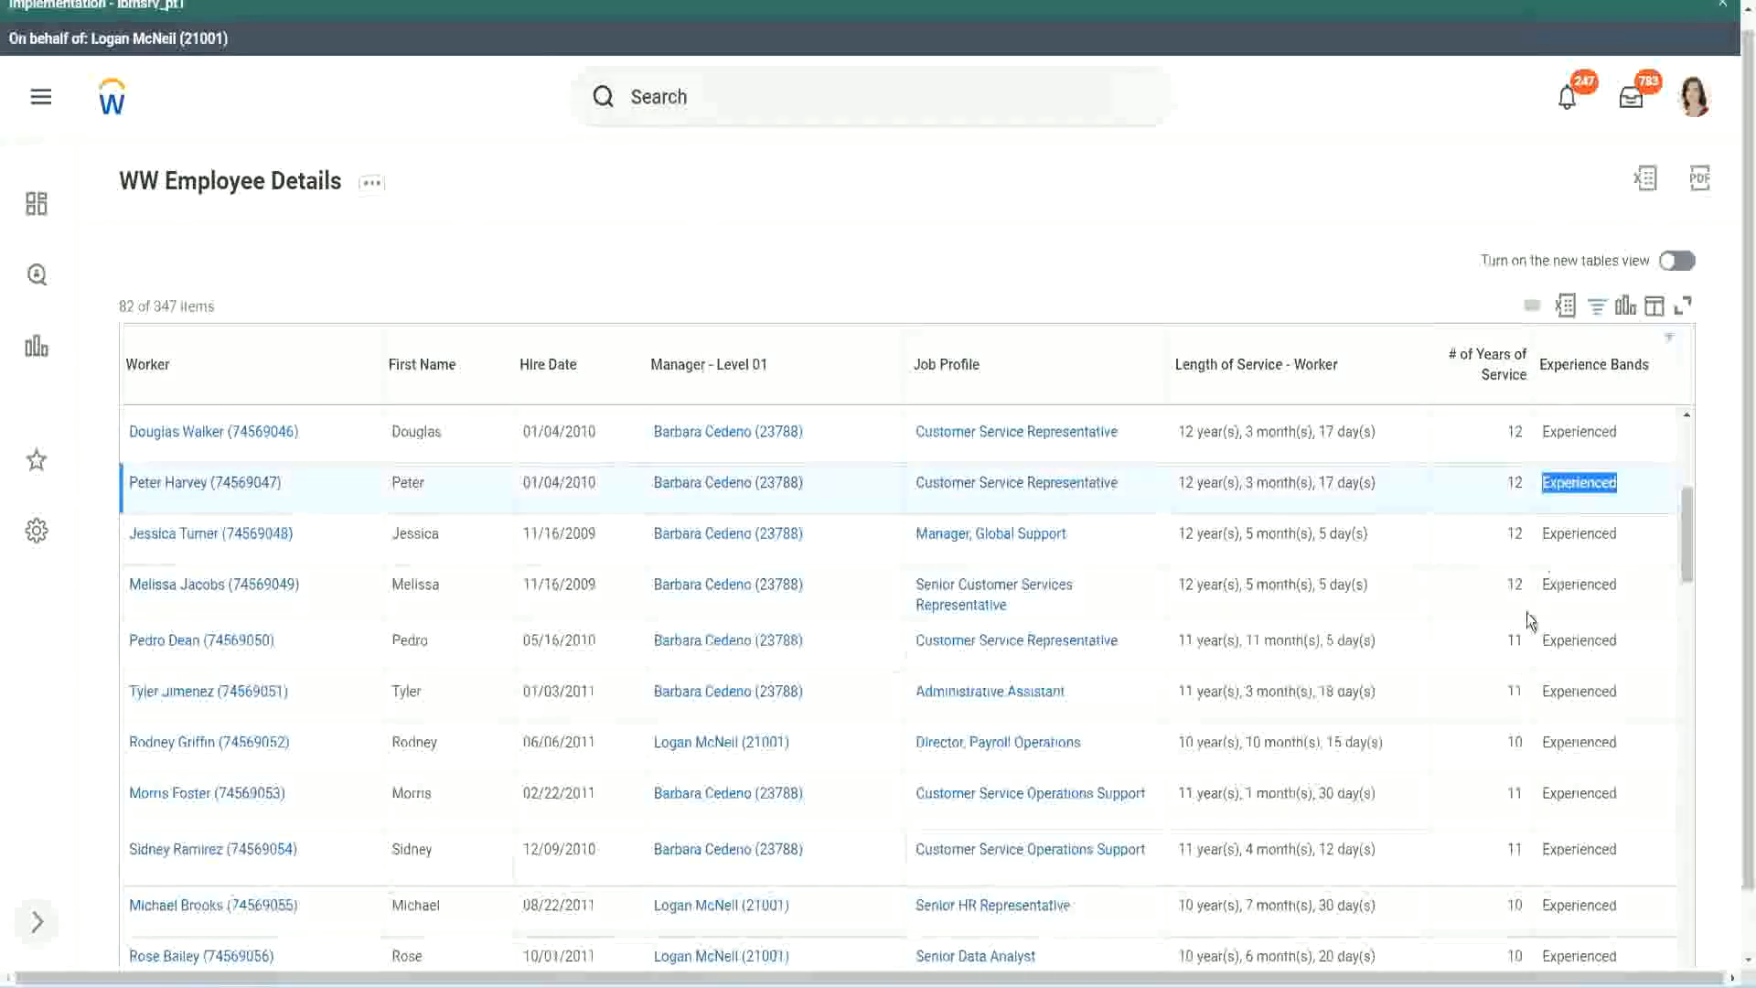
scroll(1509, 647, down, 2)
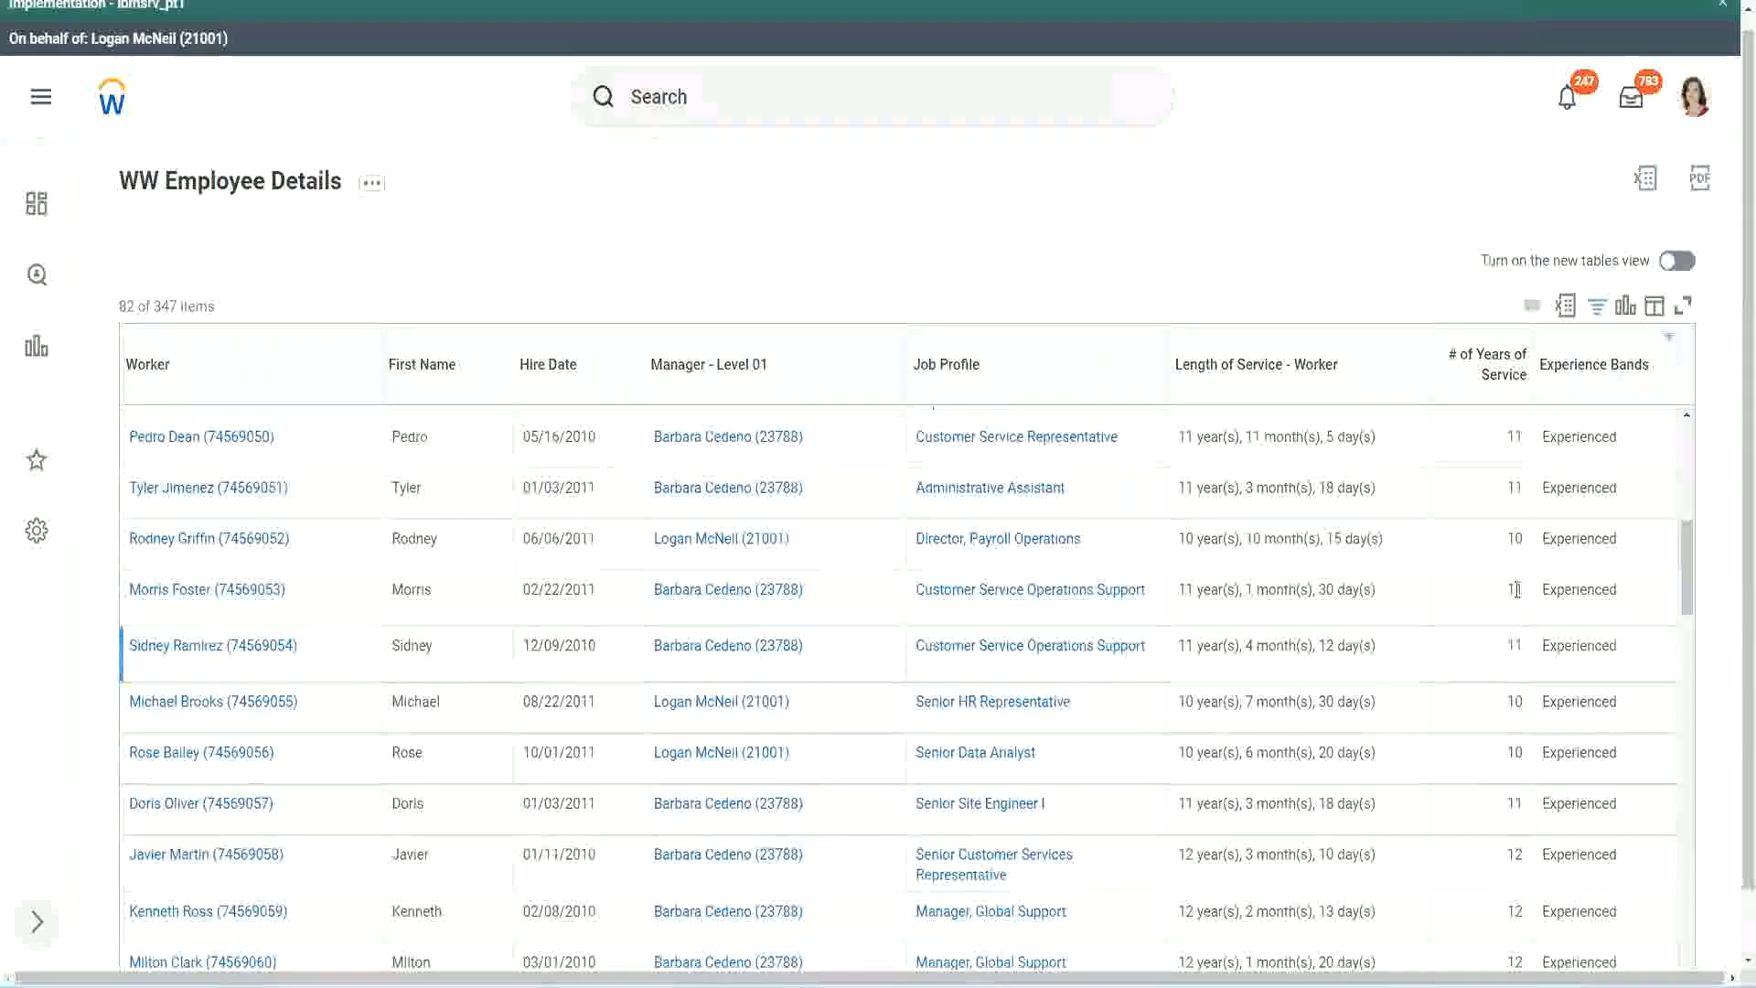
click(1514, 641)
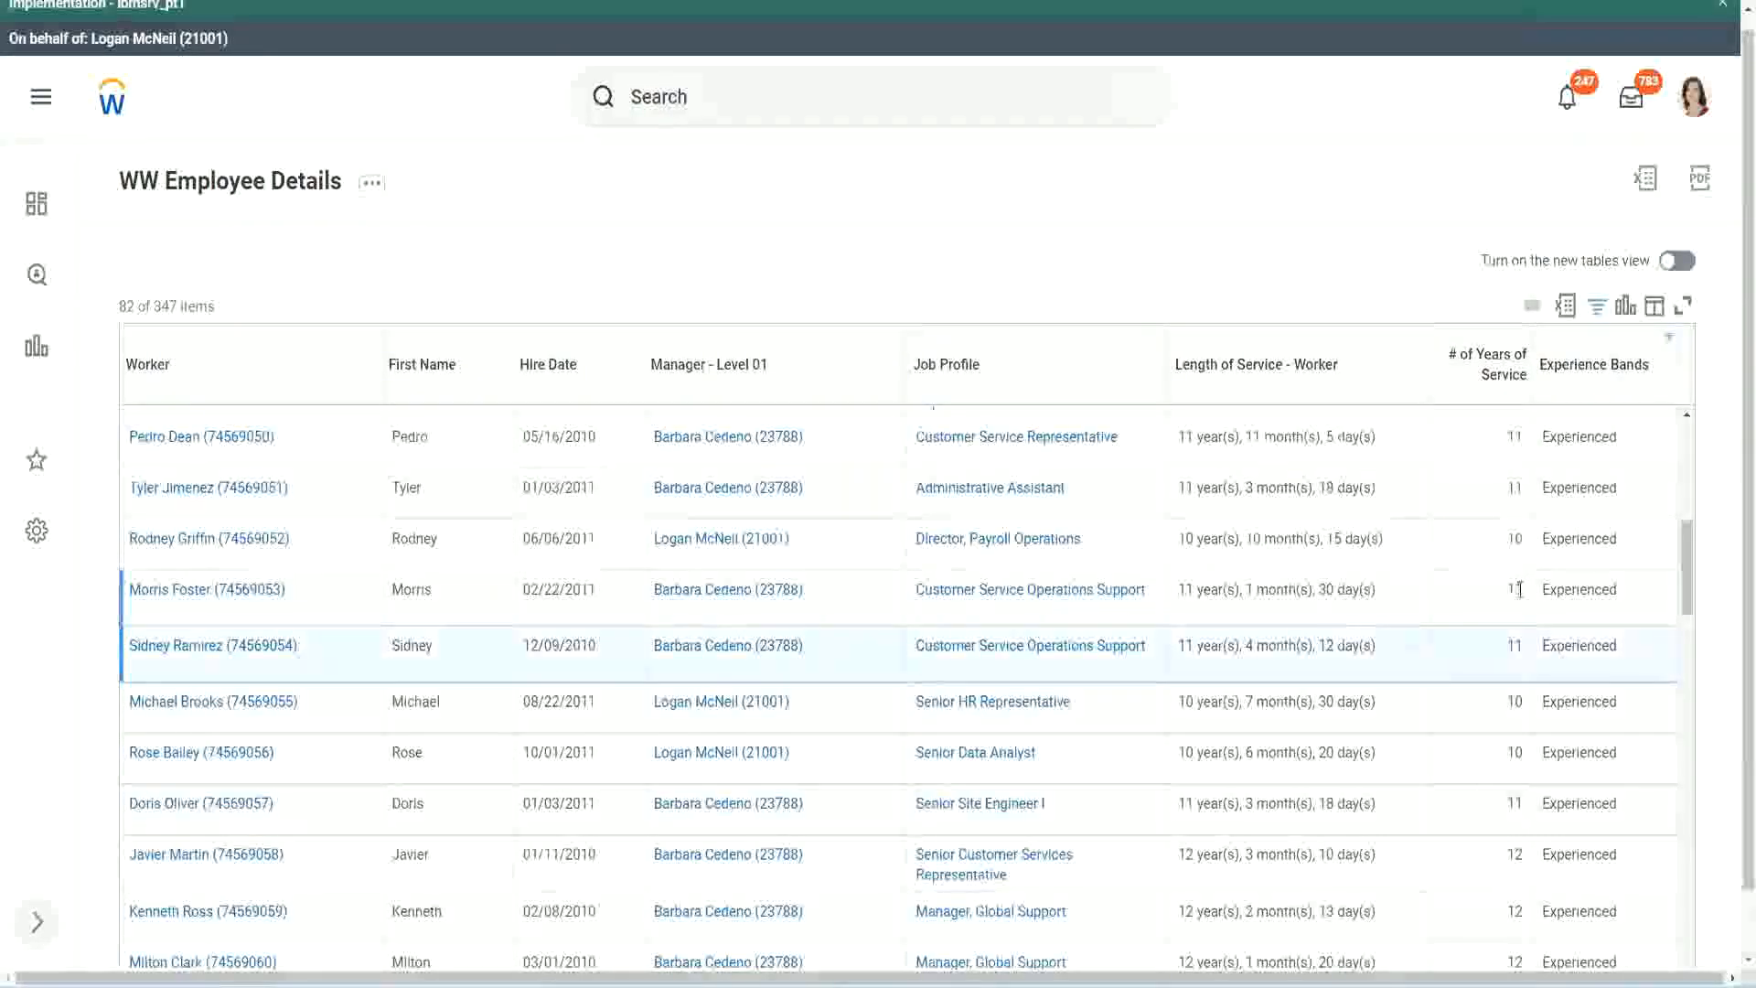
click(1600, 585)
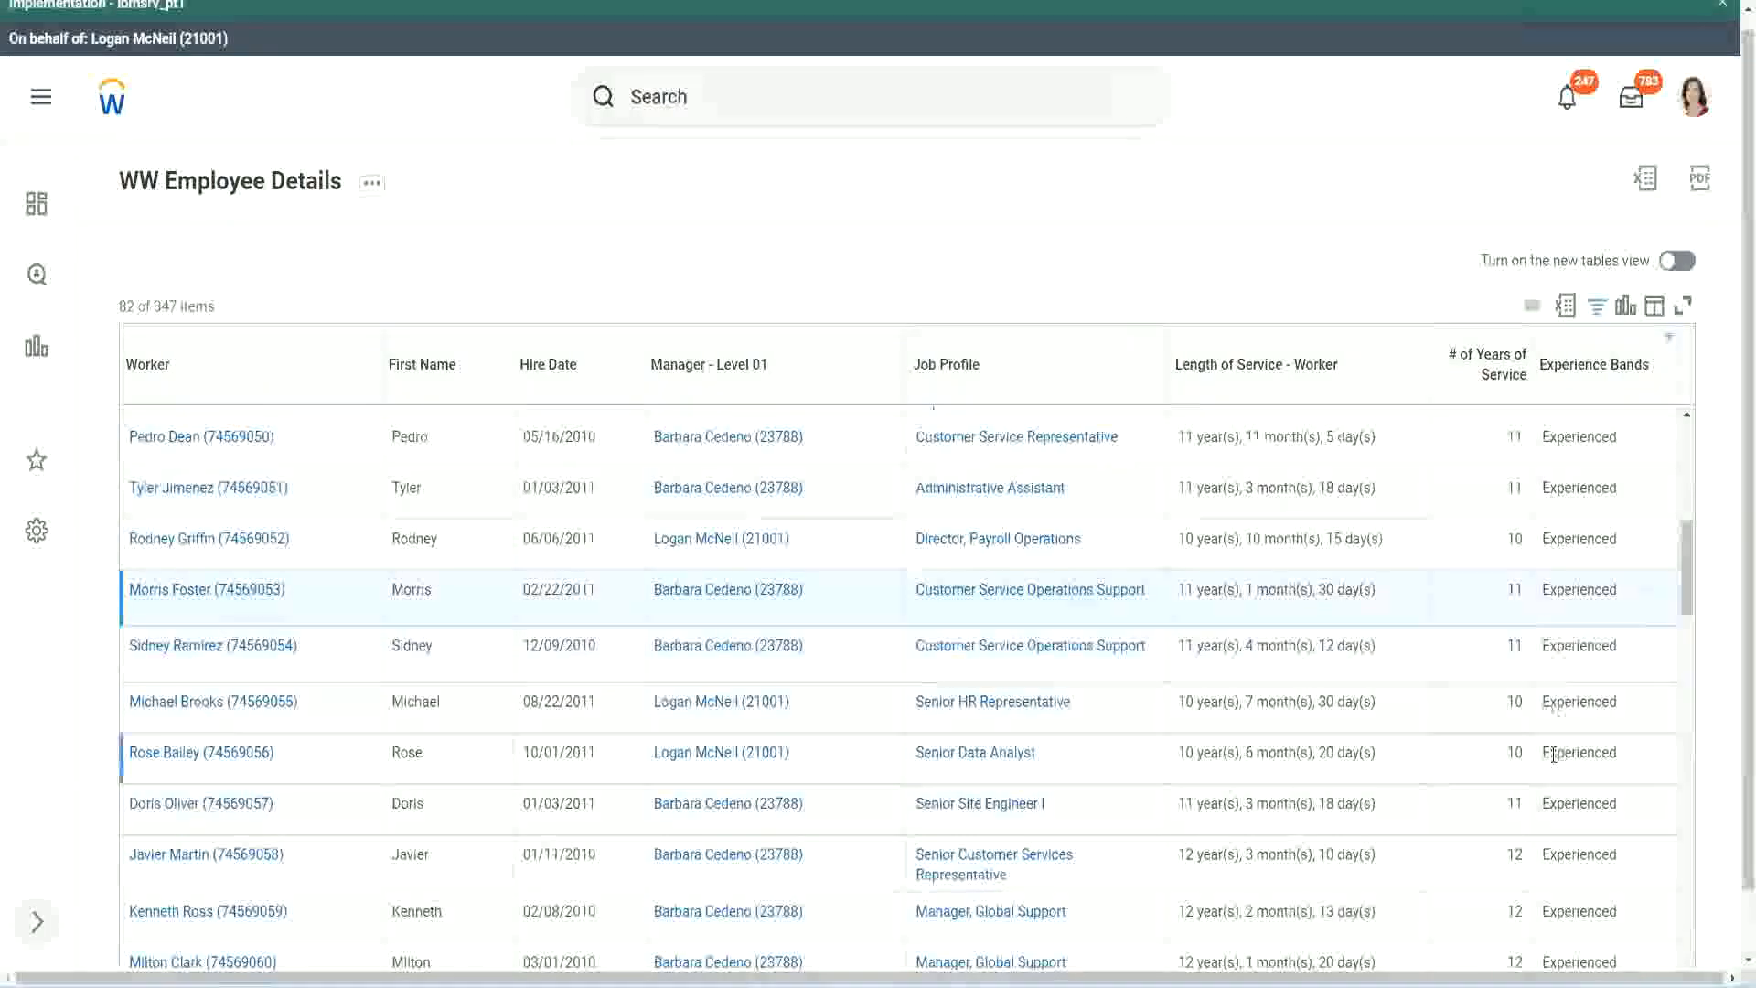
scroll(1555, 754, down, 8)
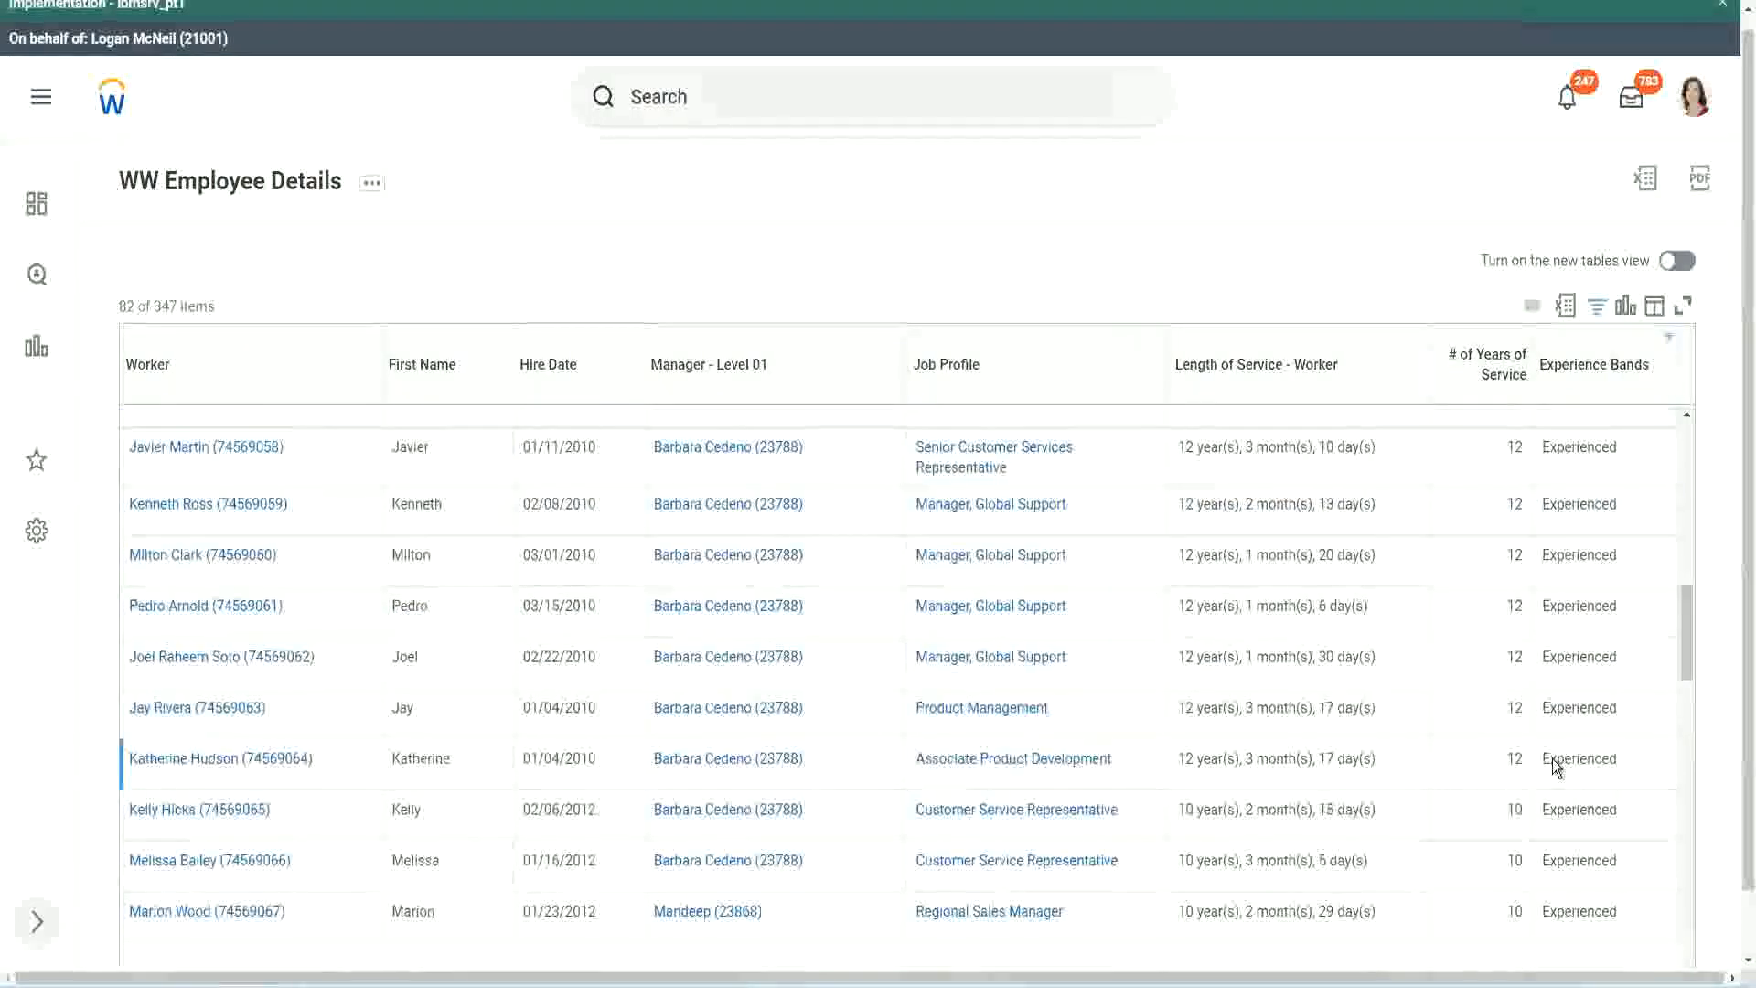